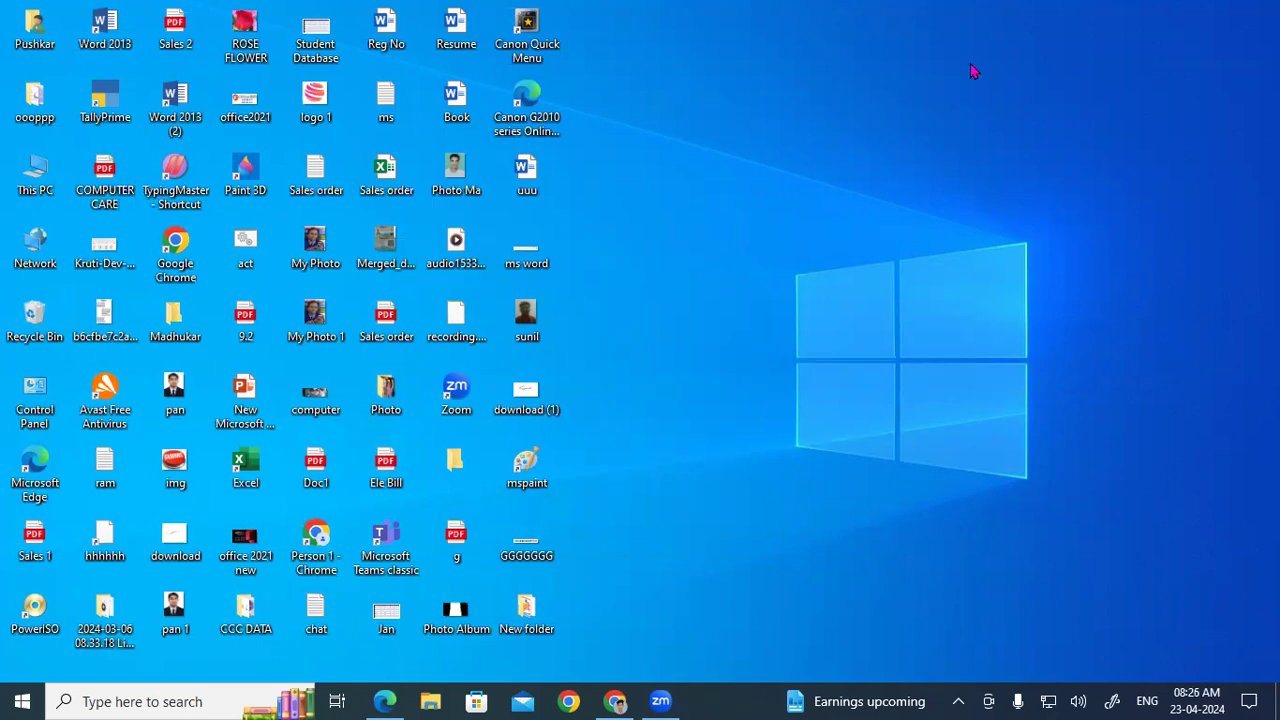
Step: Launch TallyPrime EDU from its desktop icon
double_click(125, 116)
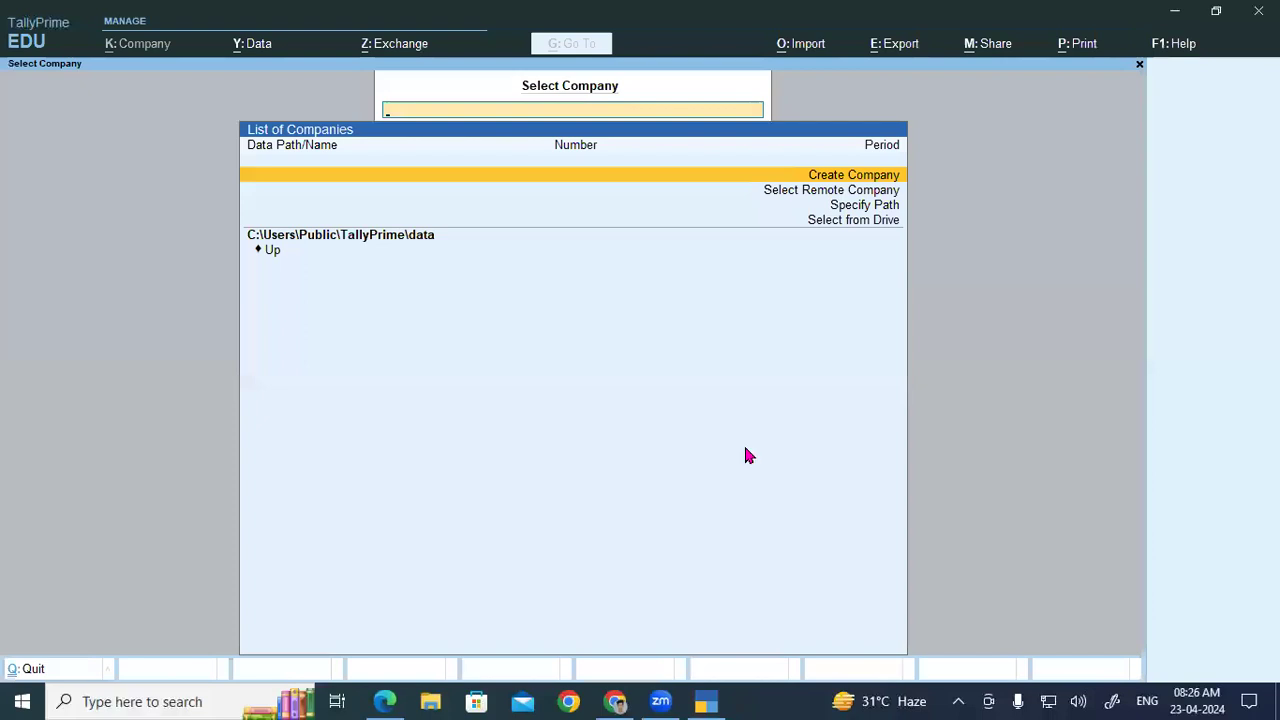
Step: Load Gayatri Computer Ltd Srv from the TALLY8.3AM folder on drive D:\
click(852, 224)
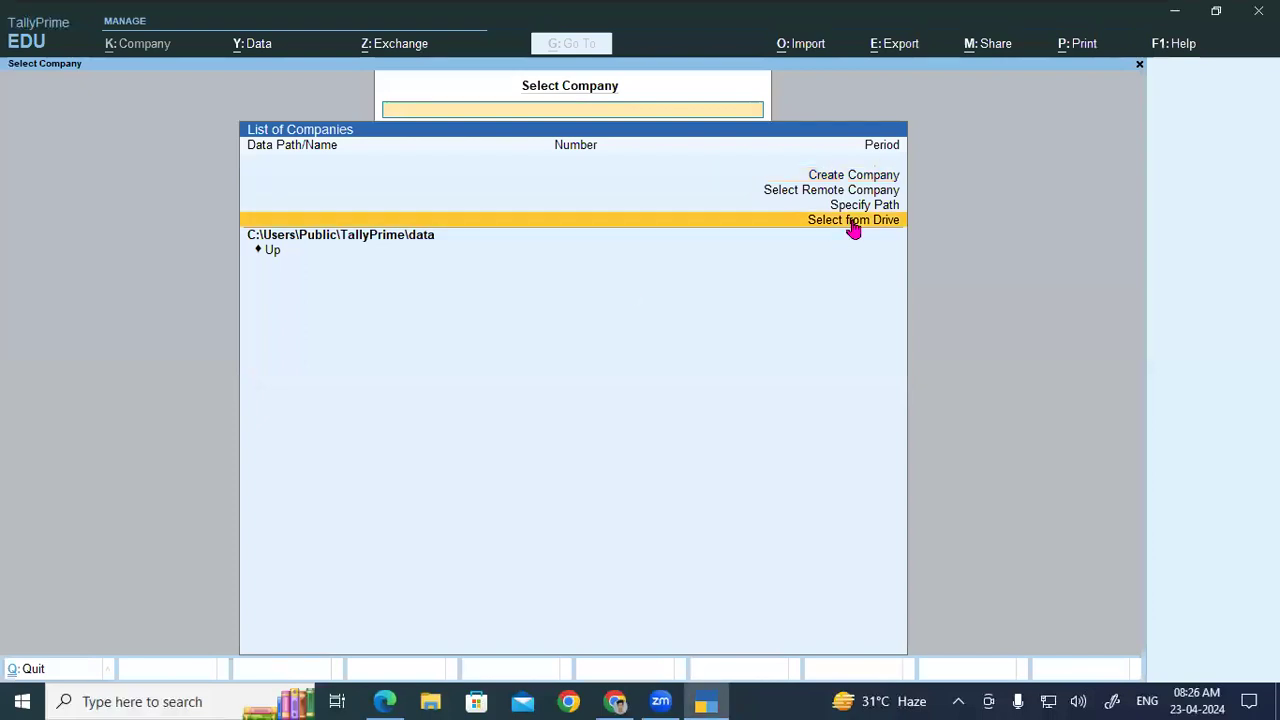
click(852, 224)
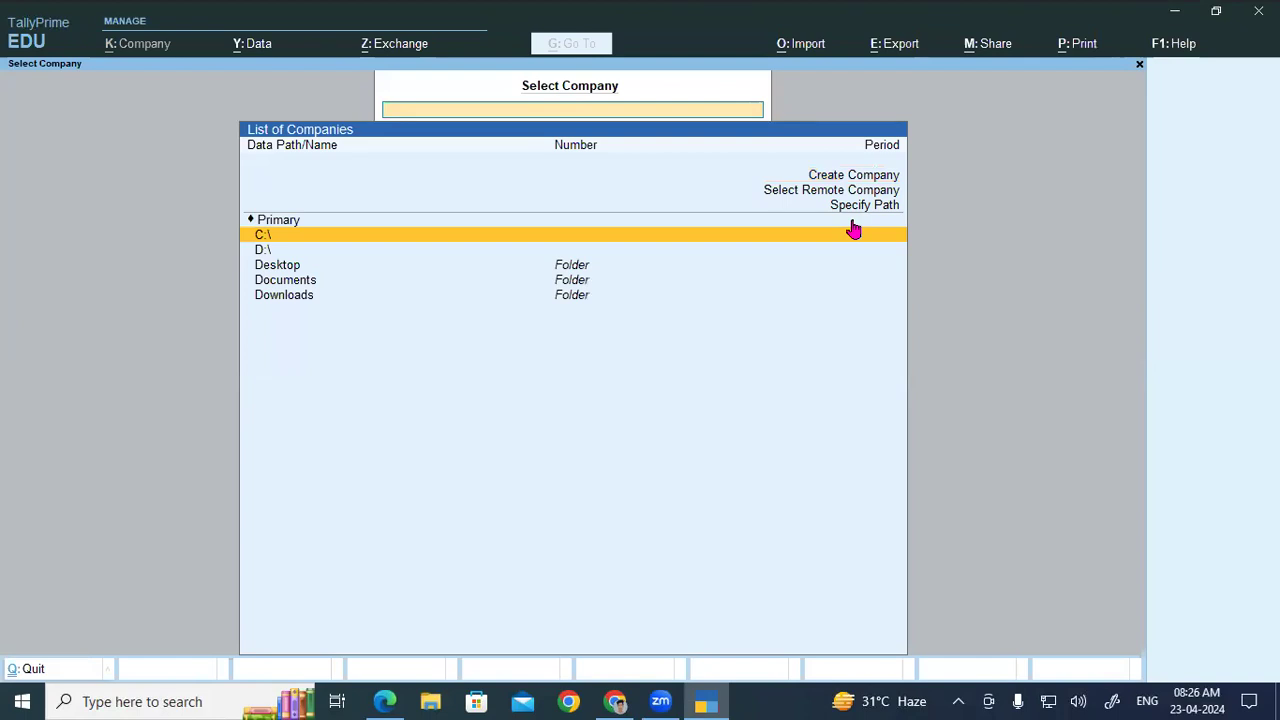
key(Down)
key(Return)
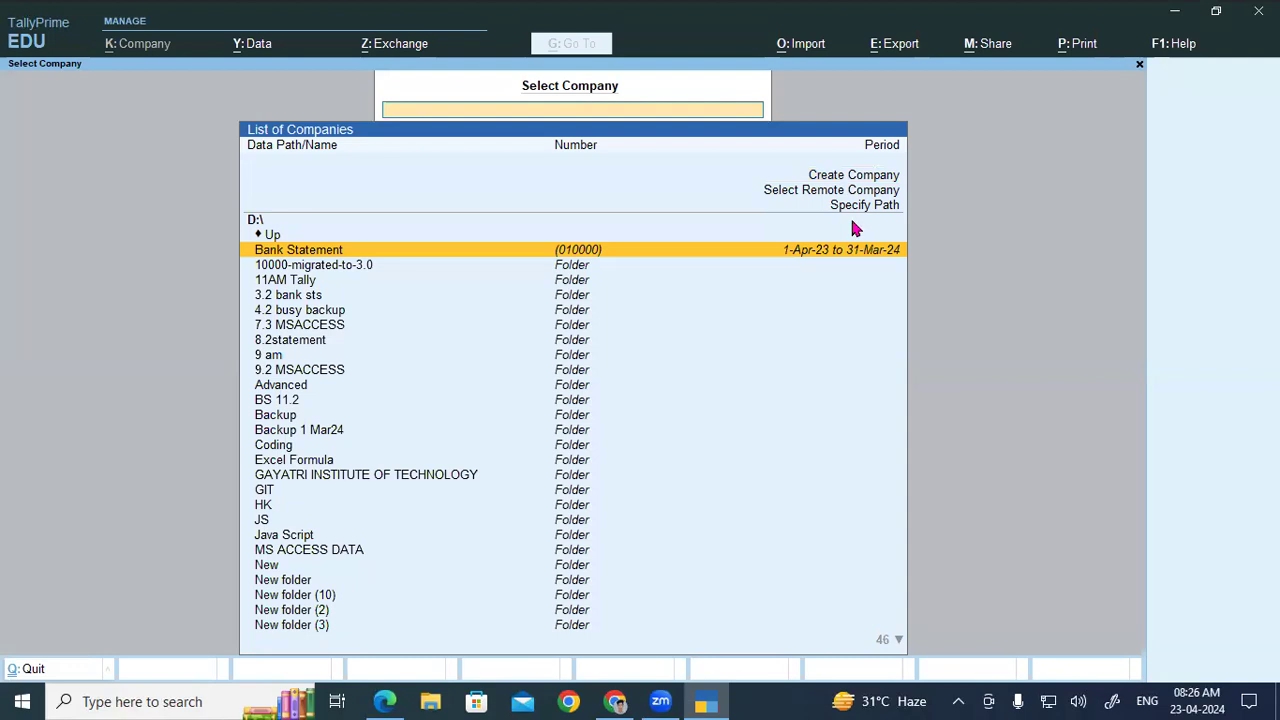
text(tally)
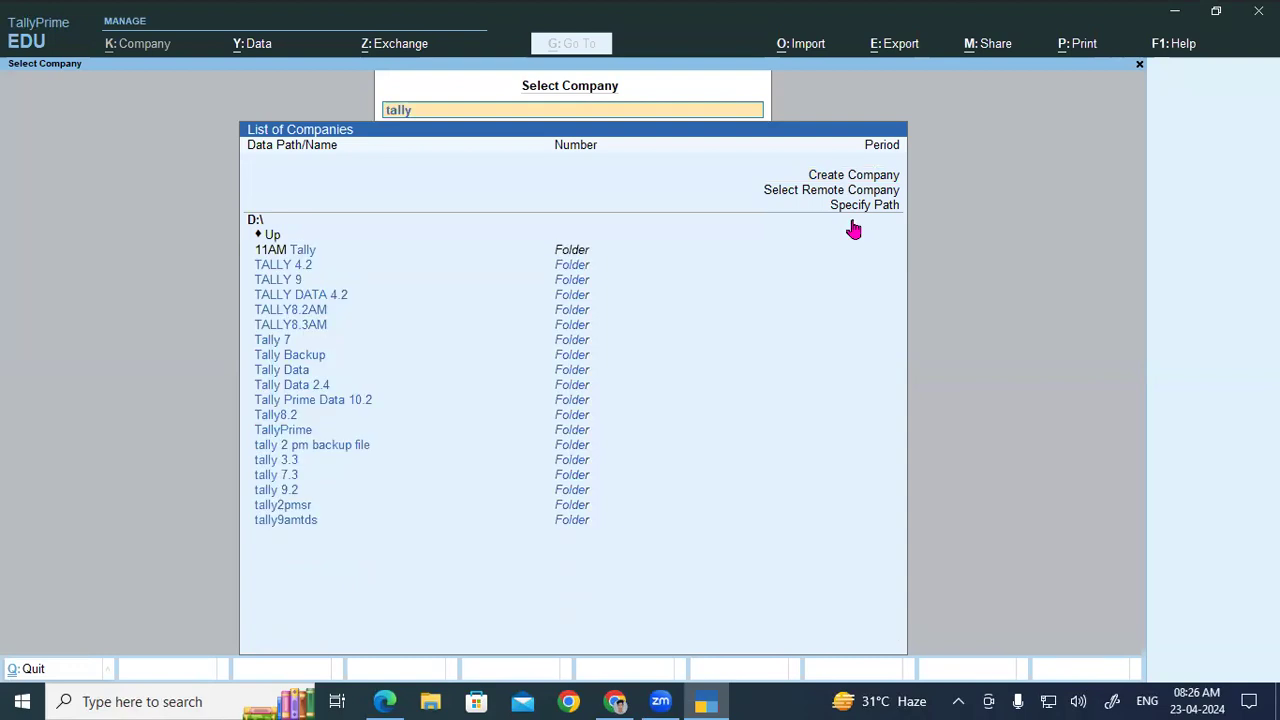
click(327, 330)
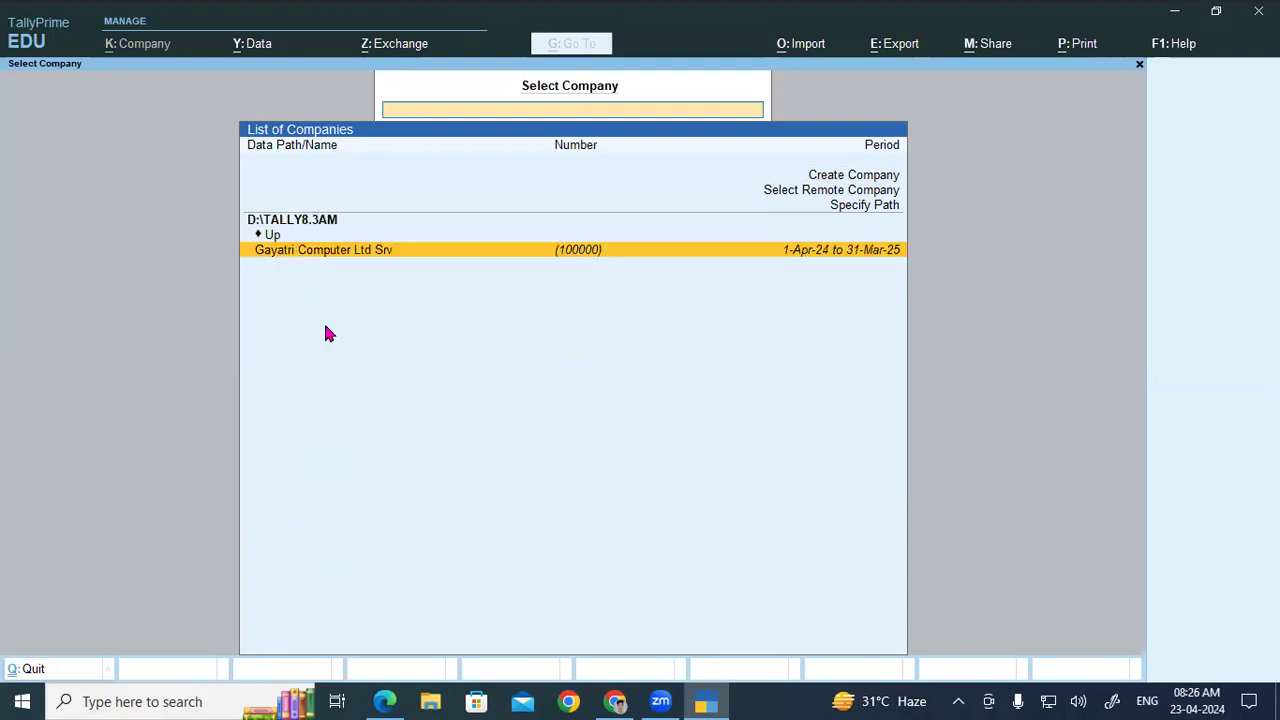
key(Return)
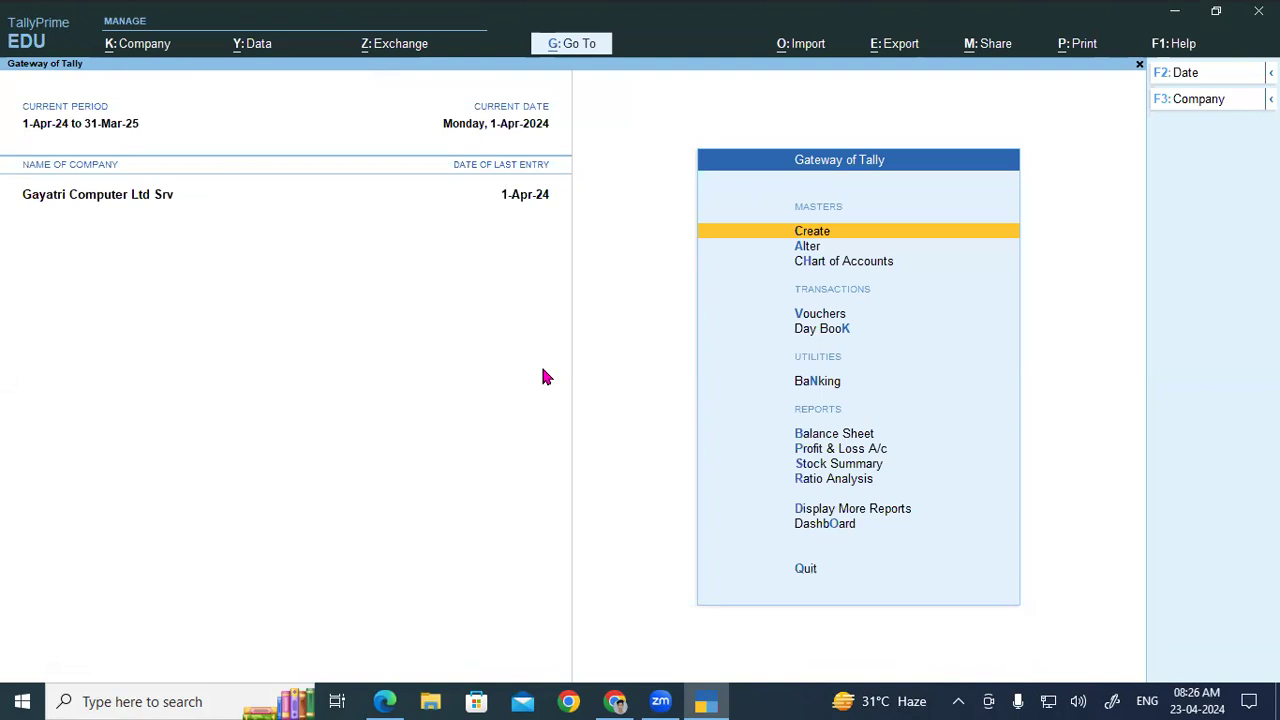
Step: Open the Ledger Creation form, then back out to the Gateway of Tally
key(Return)
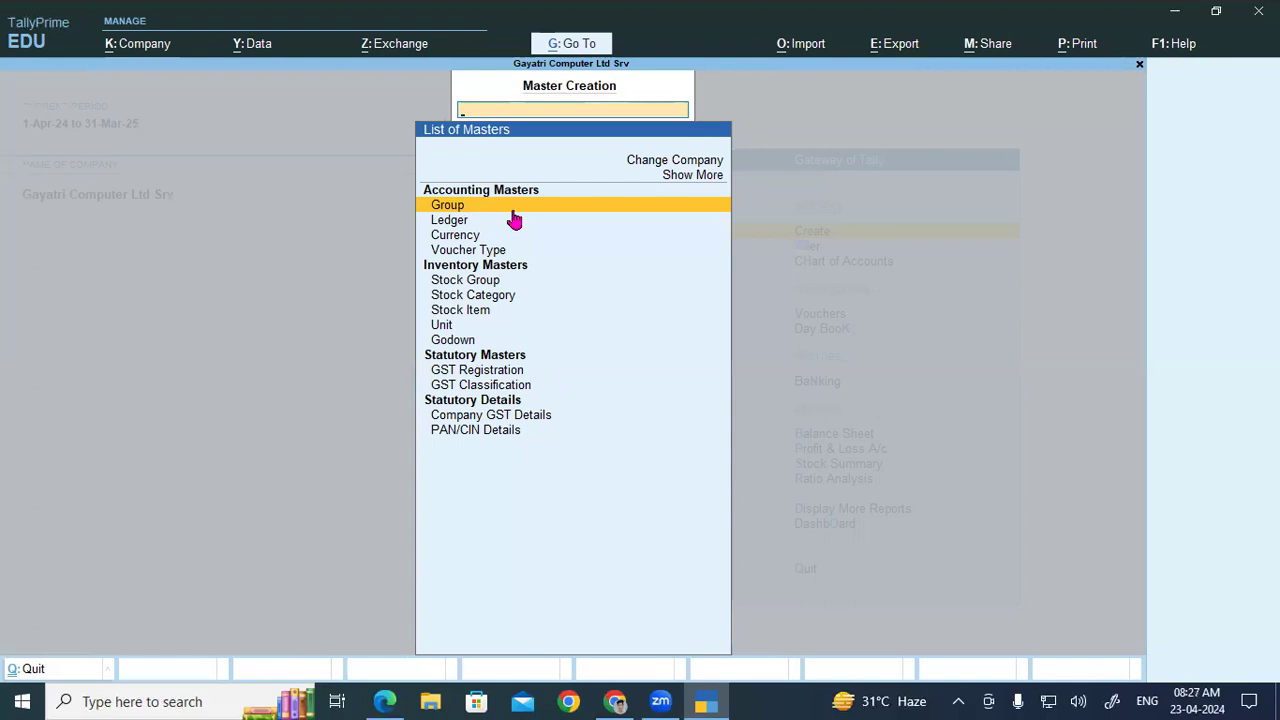
click(465, 220)
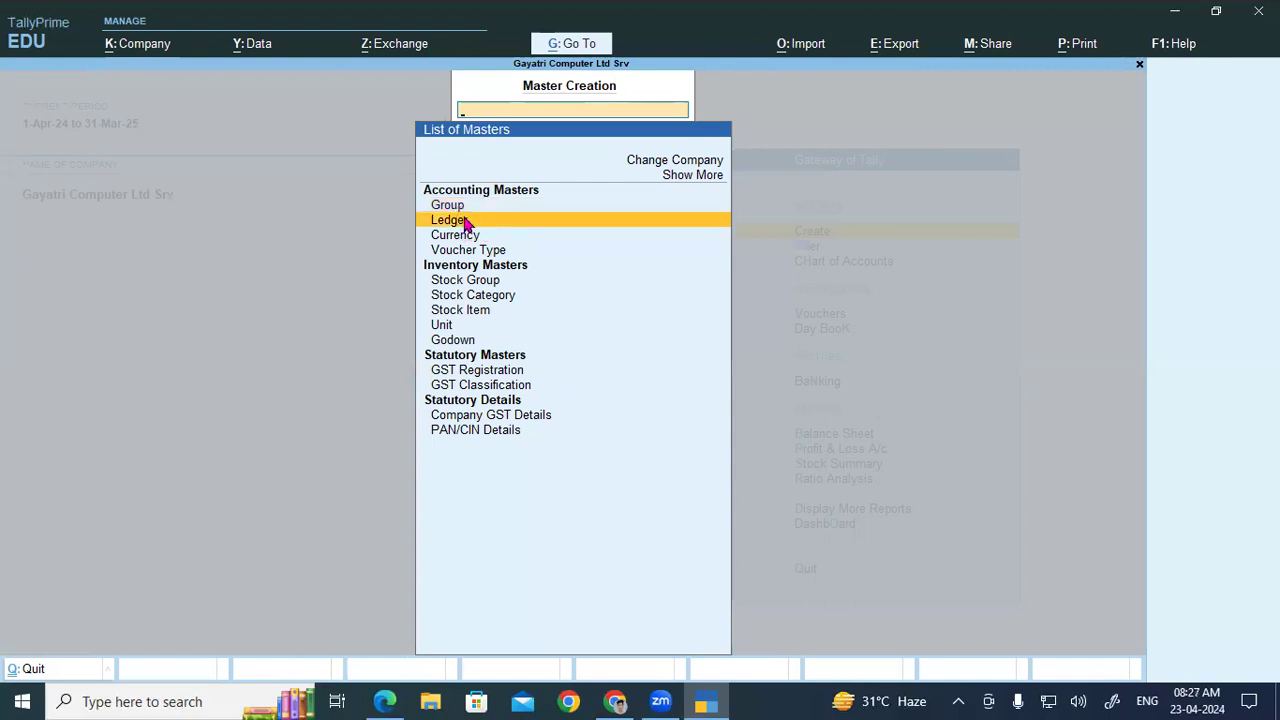
click(465, 221)
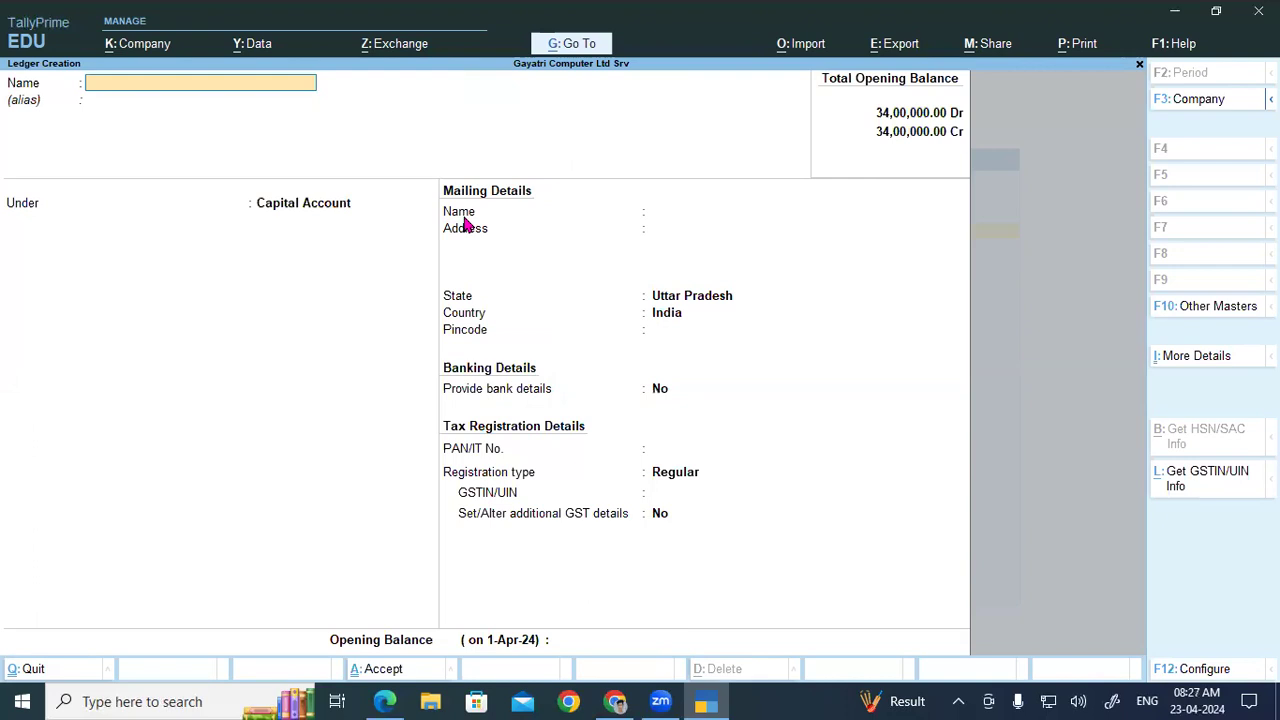
key(Escape)
key(Escape)
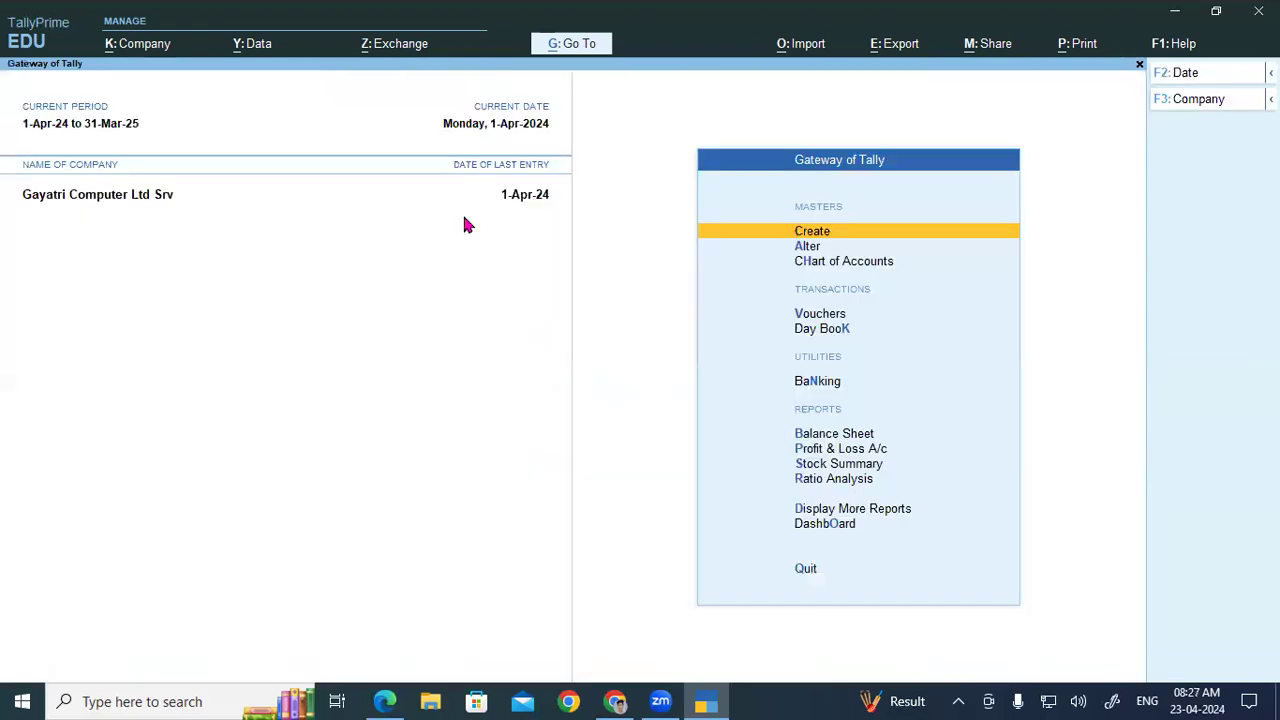
Step: Show the Chart of Accounts List of Ledgers (31 groups, 43 ledgers) with its multi-master options
key(Down)
key(Down)
key(Return)
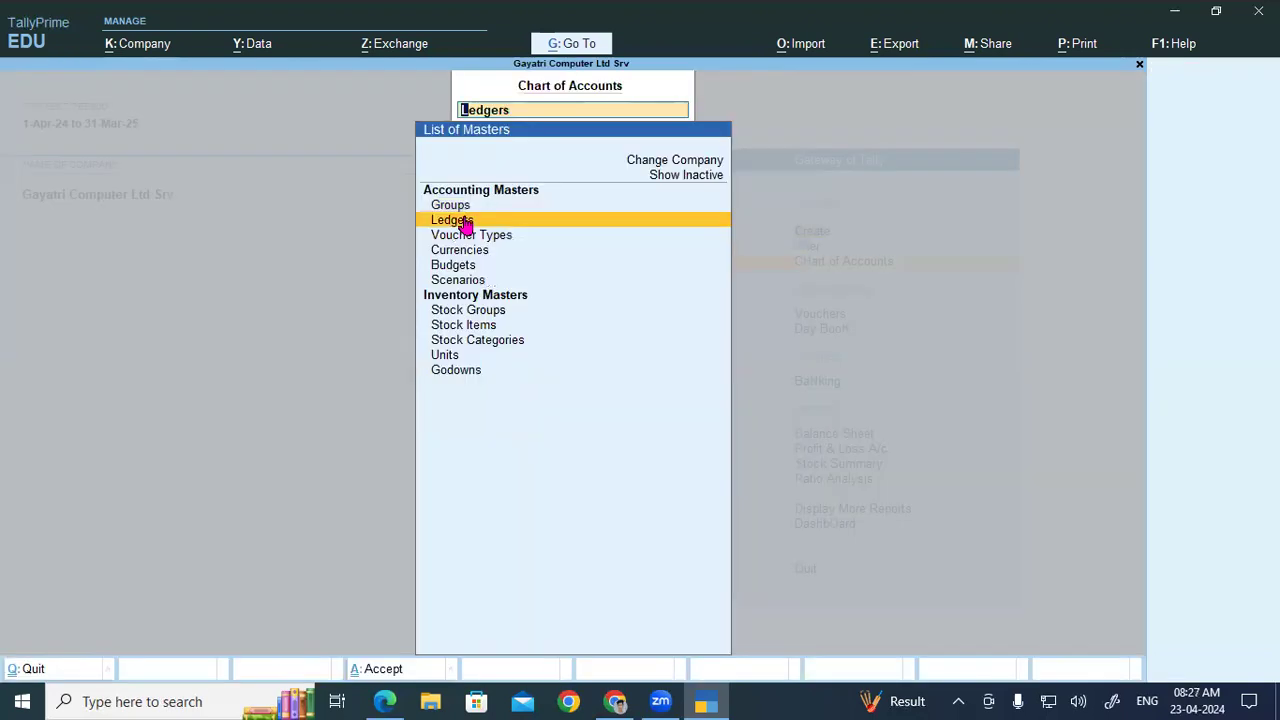
click(466, 220)
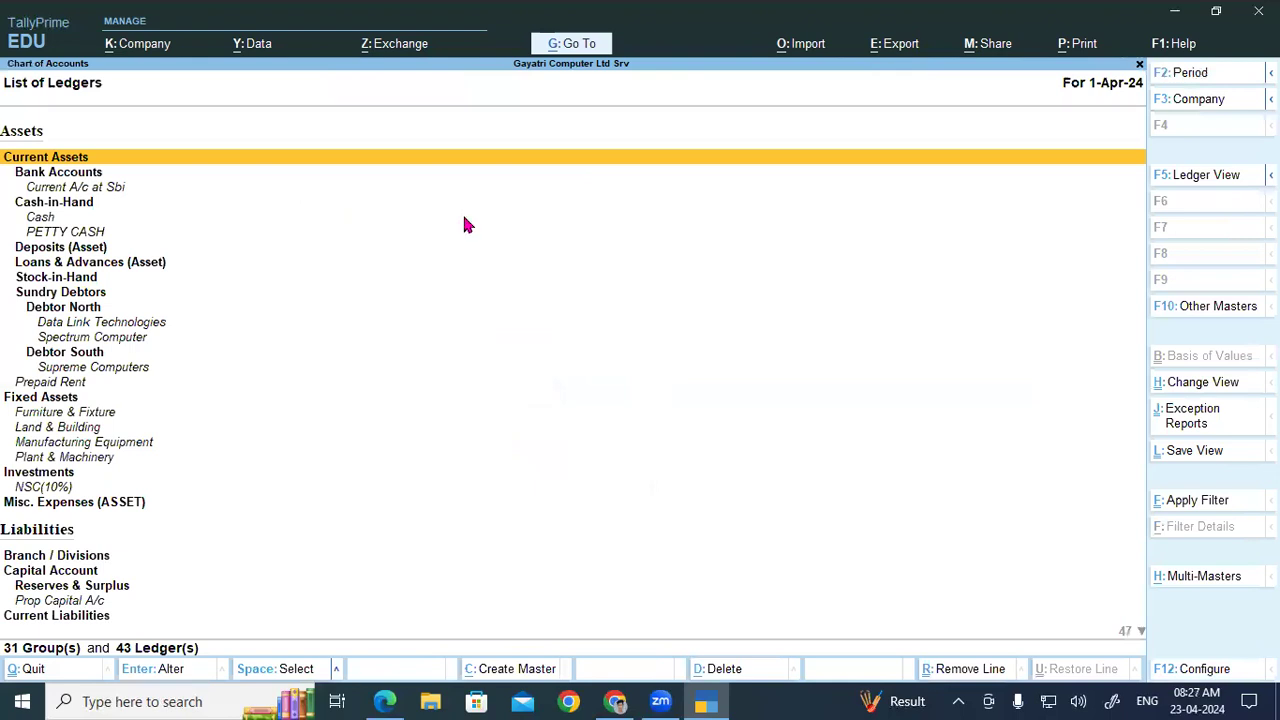
key(alt+h)
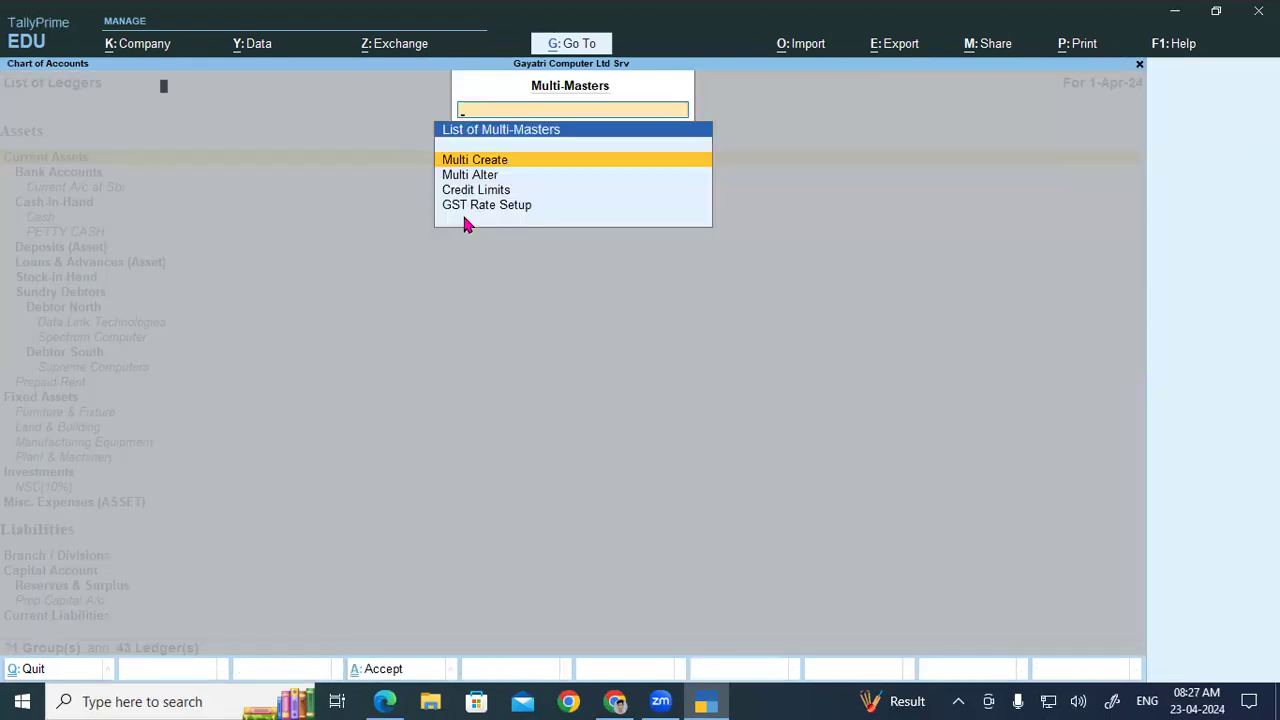
Step: Start Multi Ledger Creation, keeping the opening balance column in its F12 configuration
key(Return)
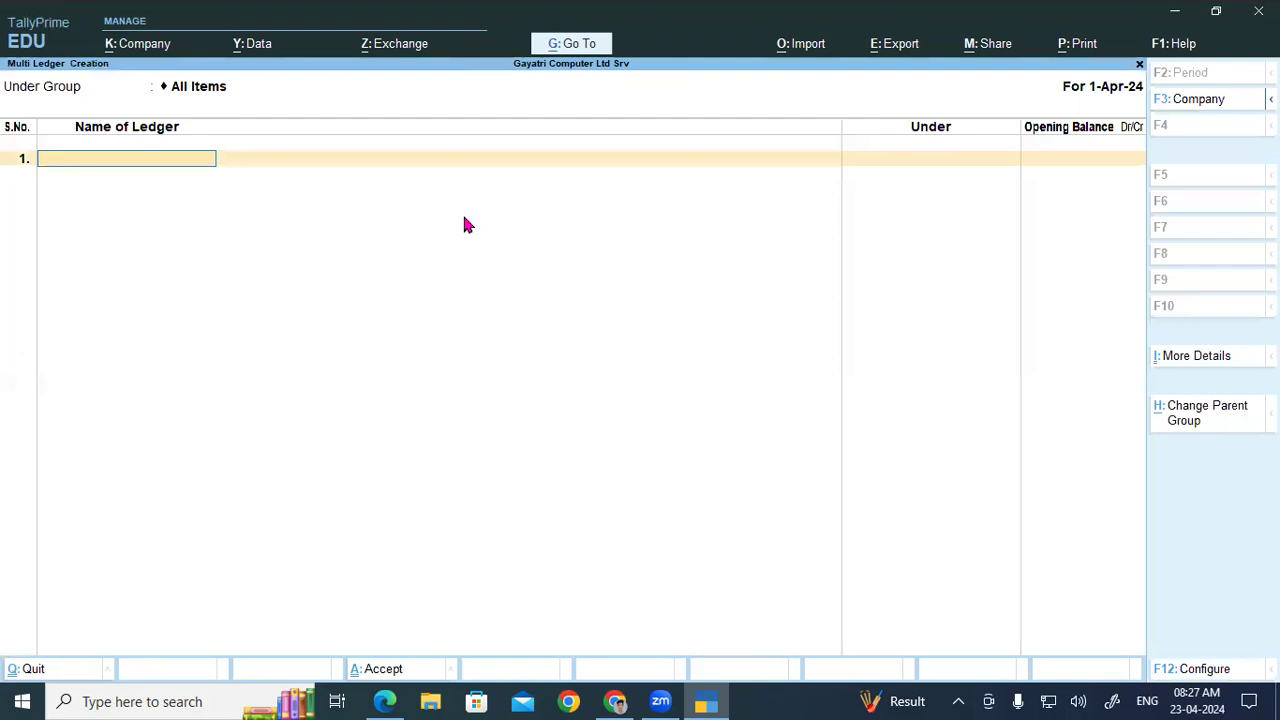
key(F12)
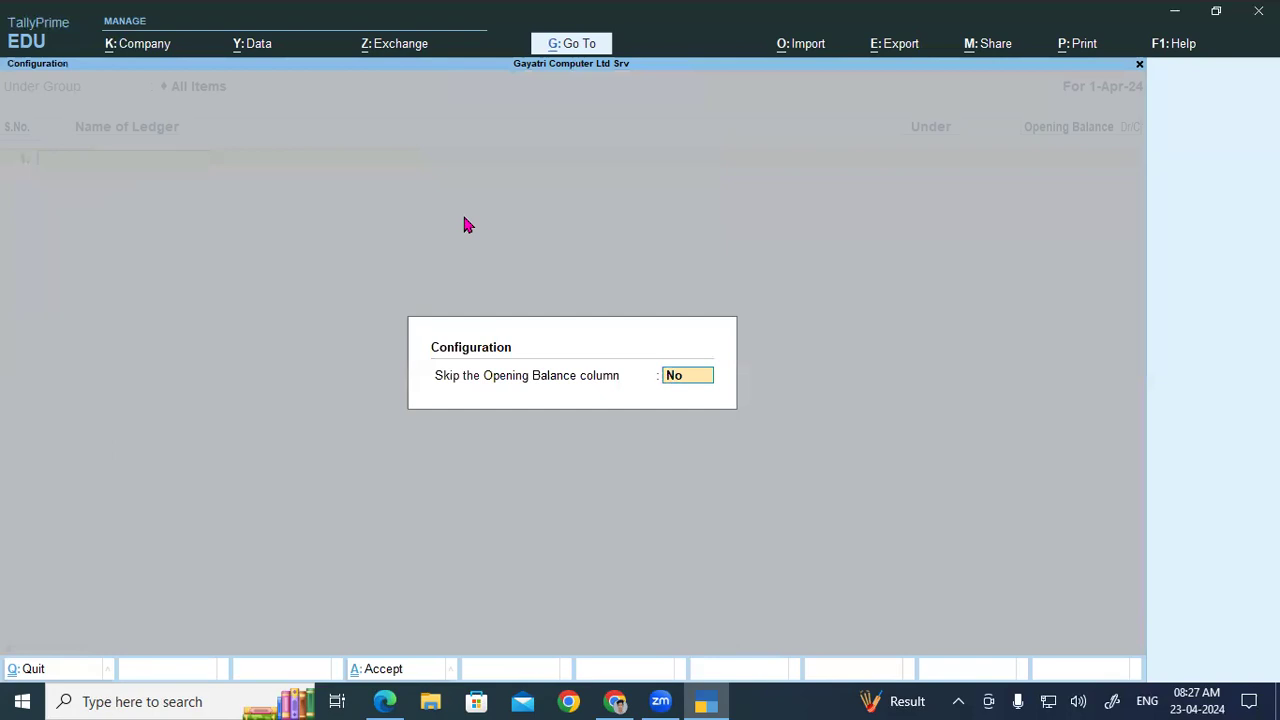
key(Return)
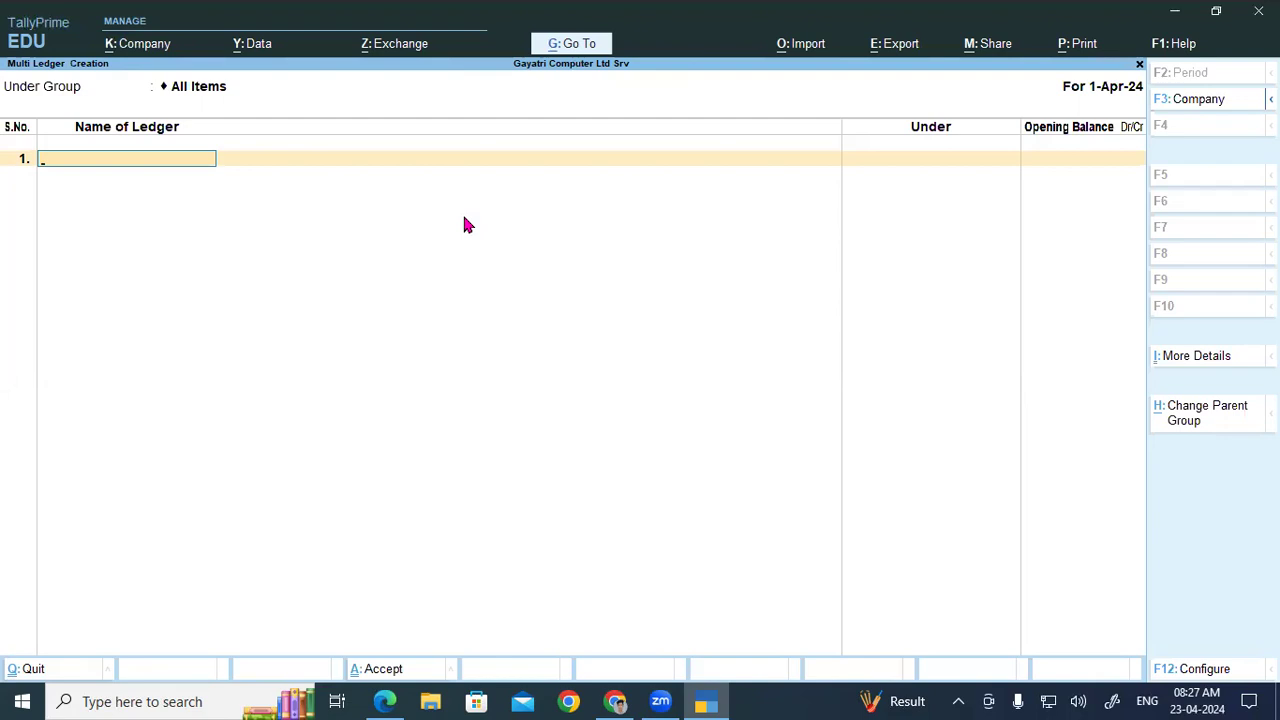
click(1197, 358)
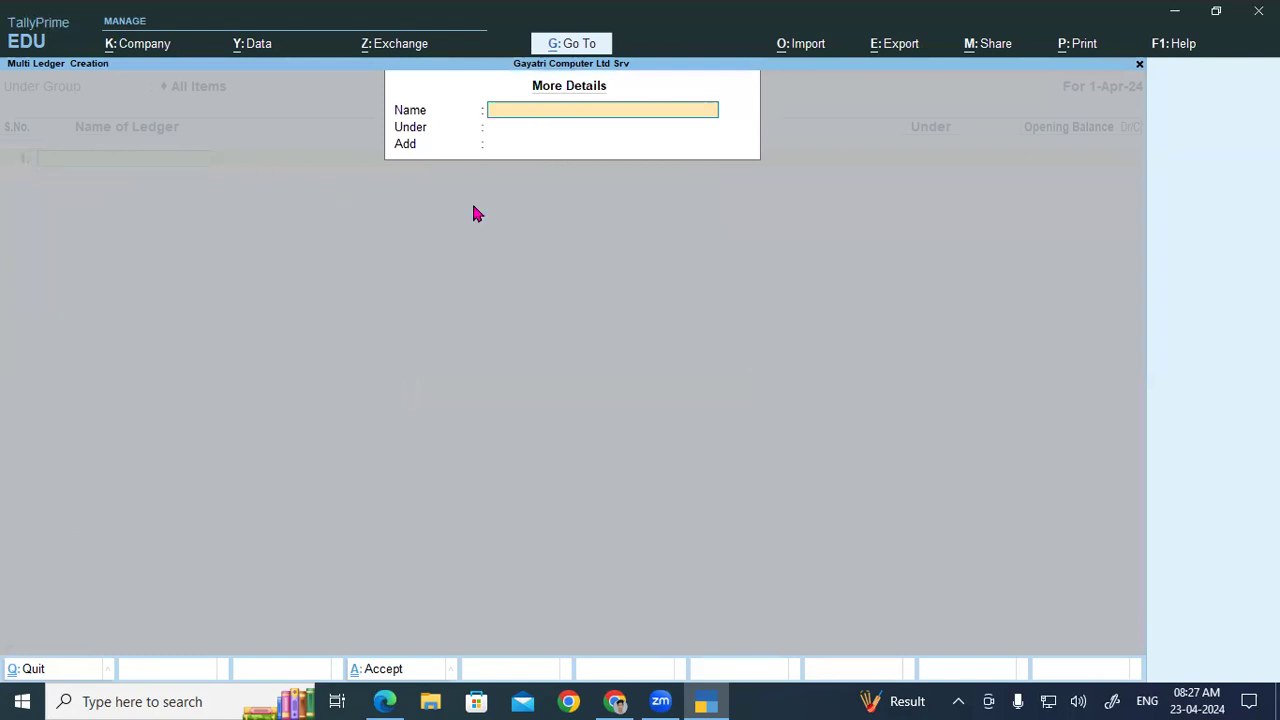
click(126, 168)
Step: Enter trial ledger Ss Tra under Sundry Creditors, view its extra details, then abandon it
text(Ss Tra)
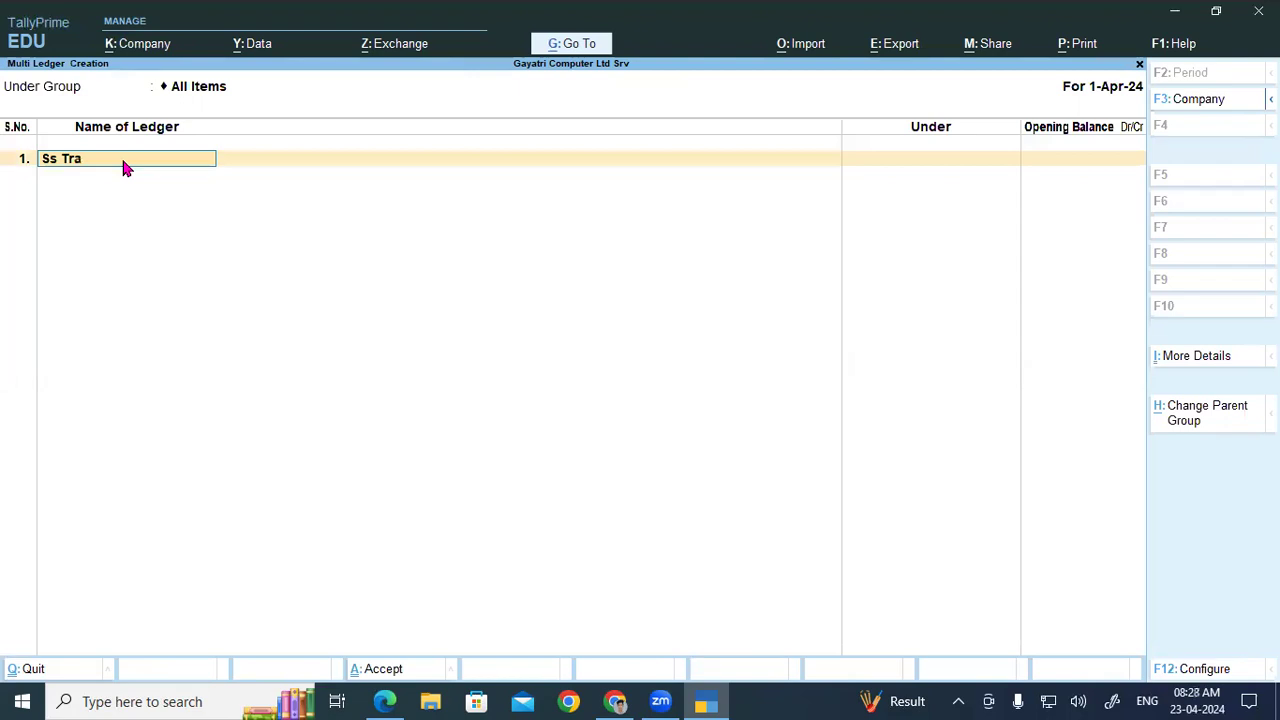
key(Return)
text(S)
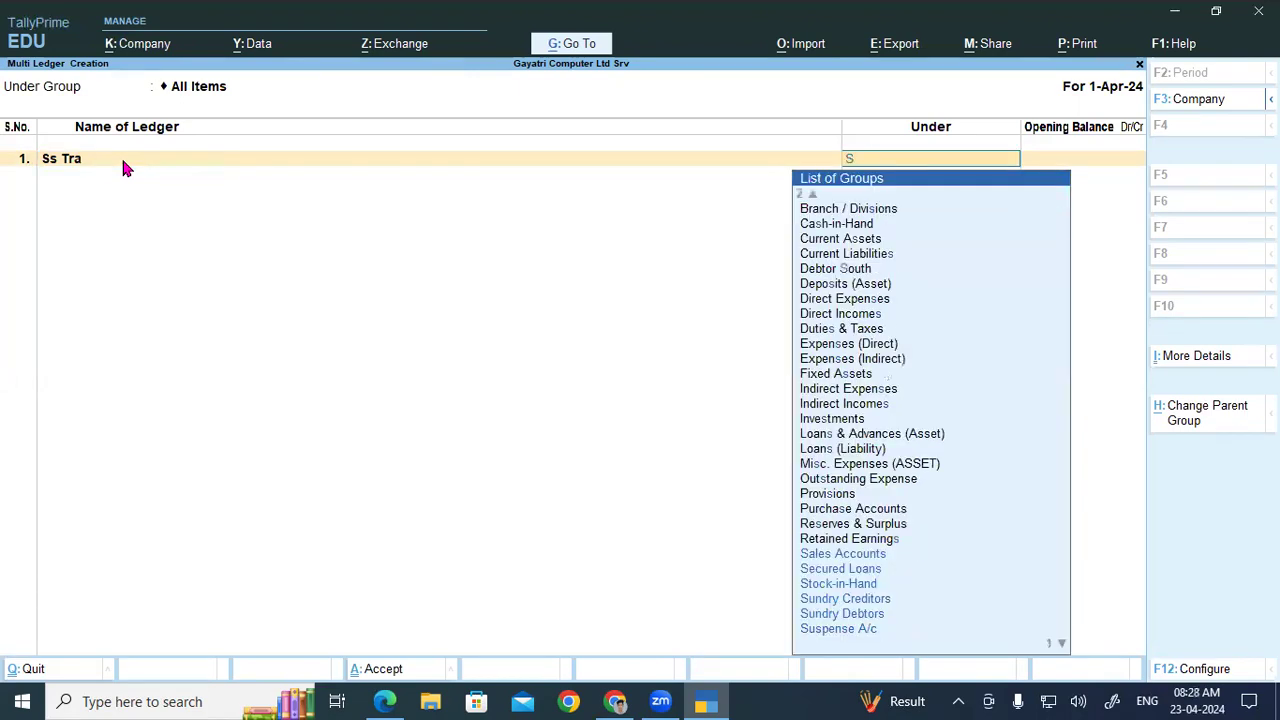
text(un)
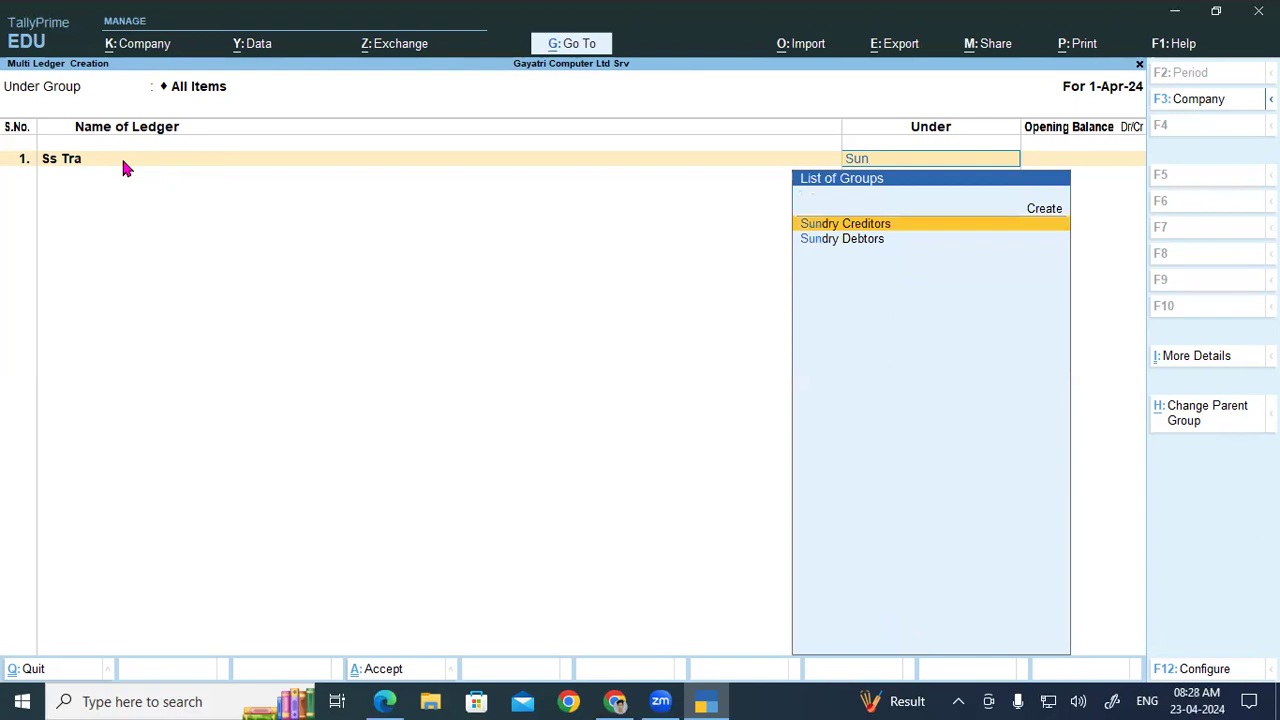
key(Return)
key(BackSpace)
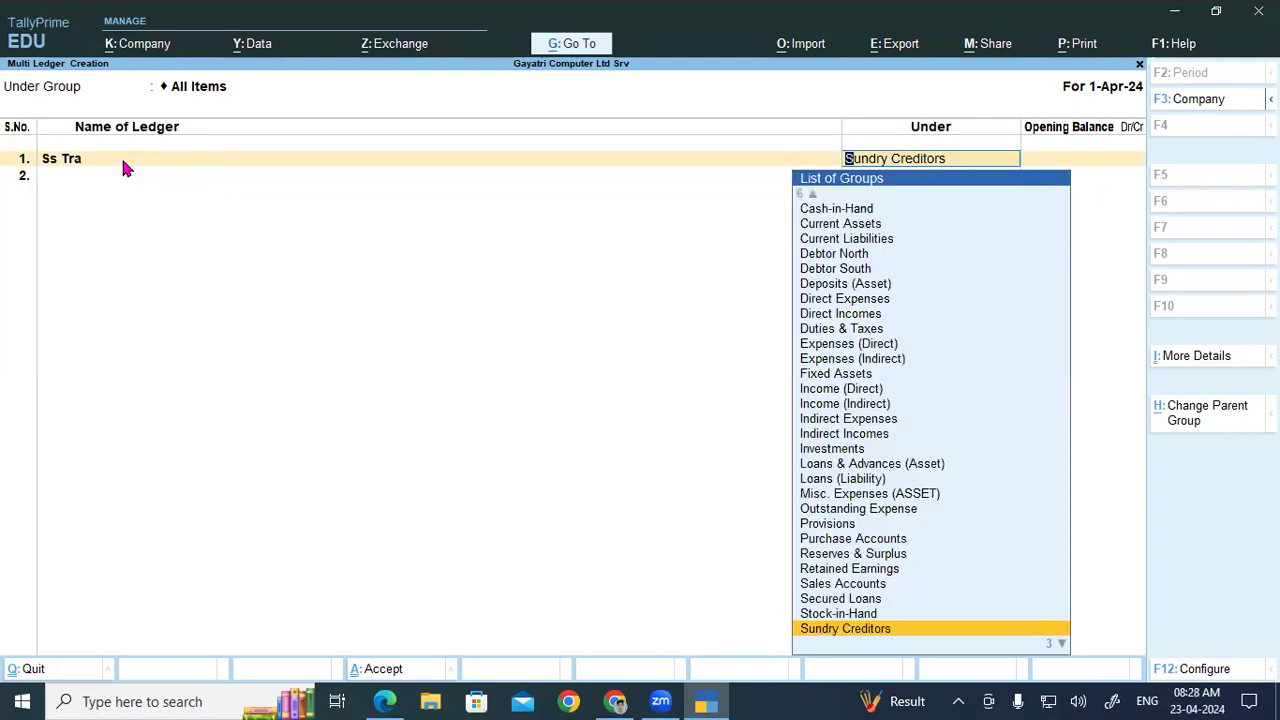
key(ctrl+i)
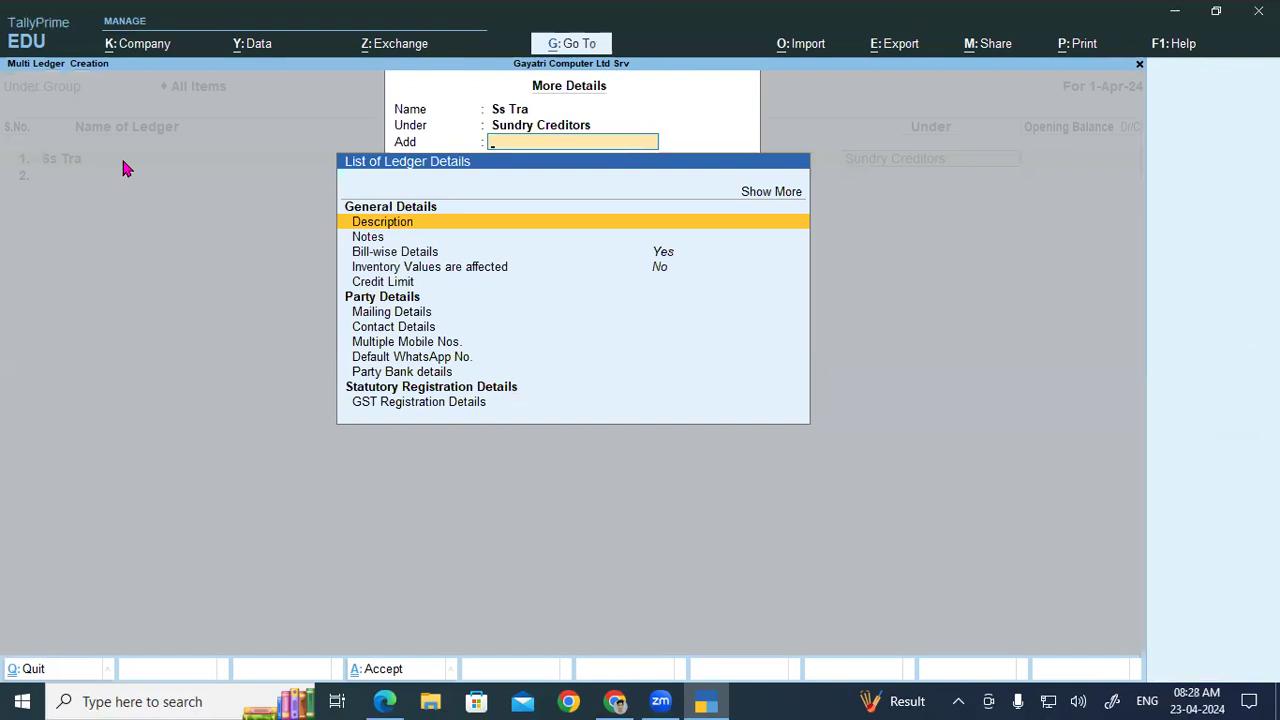
key(Escape)
key(Escape)
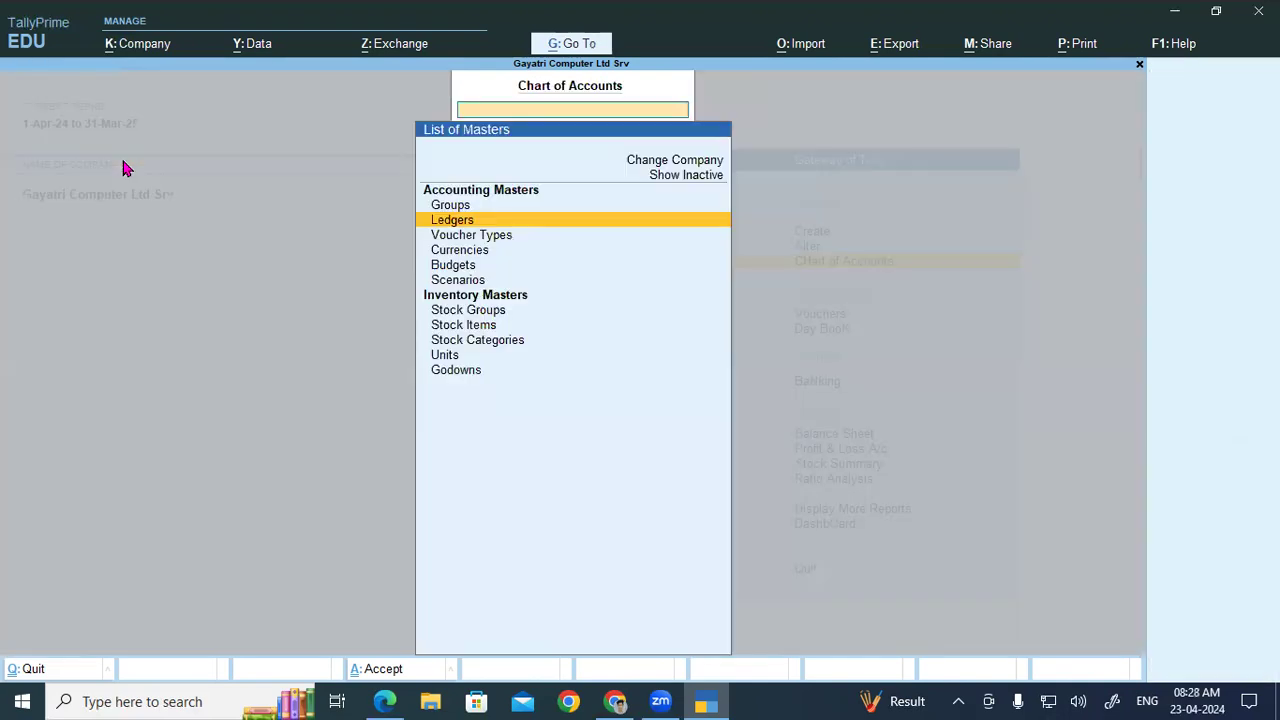
key(Escape)
Step: Create a ledger named SS Computers under Sundry Creditors, checking the party PDF for details
key(Up)
key(Up)
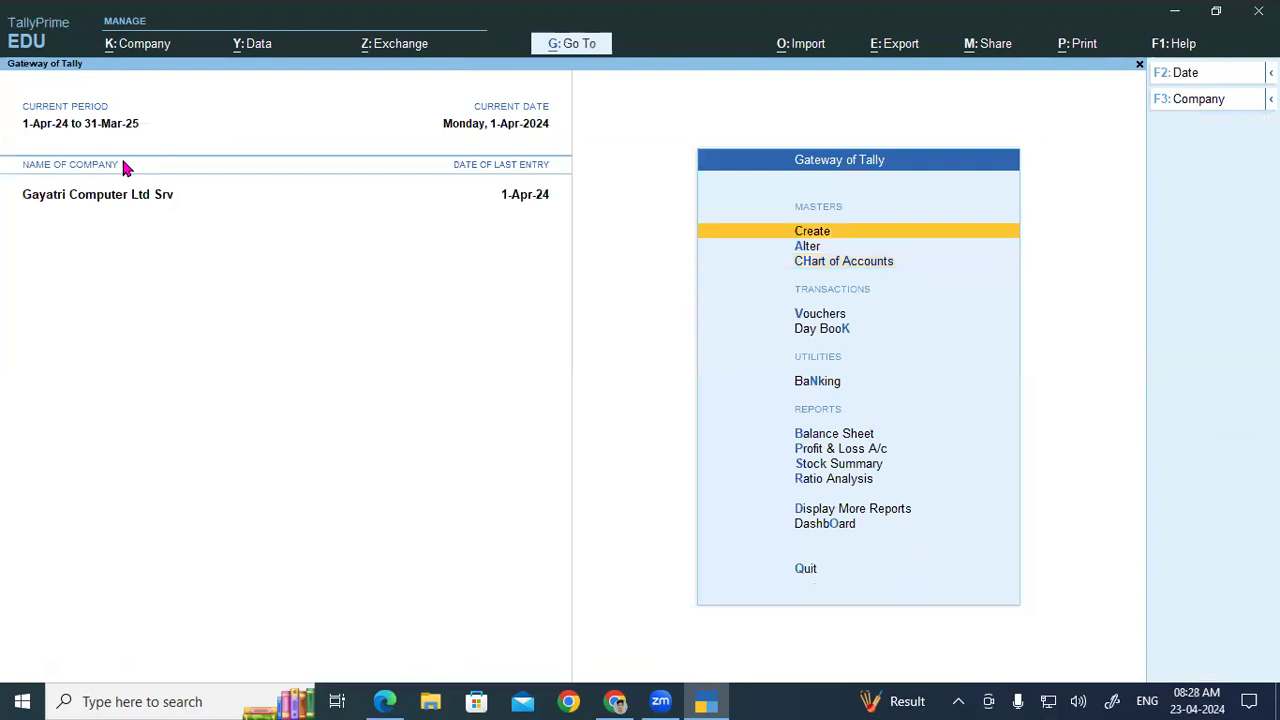
key(Return)
key(Down)
key(Return)
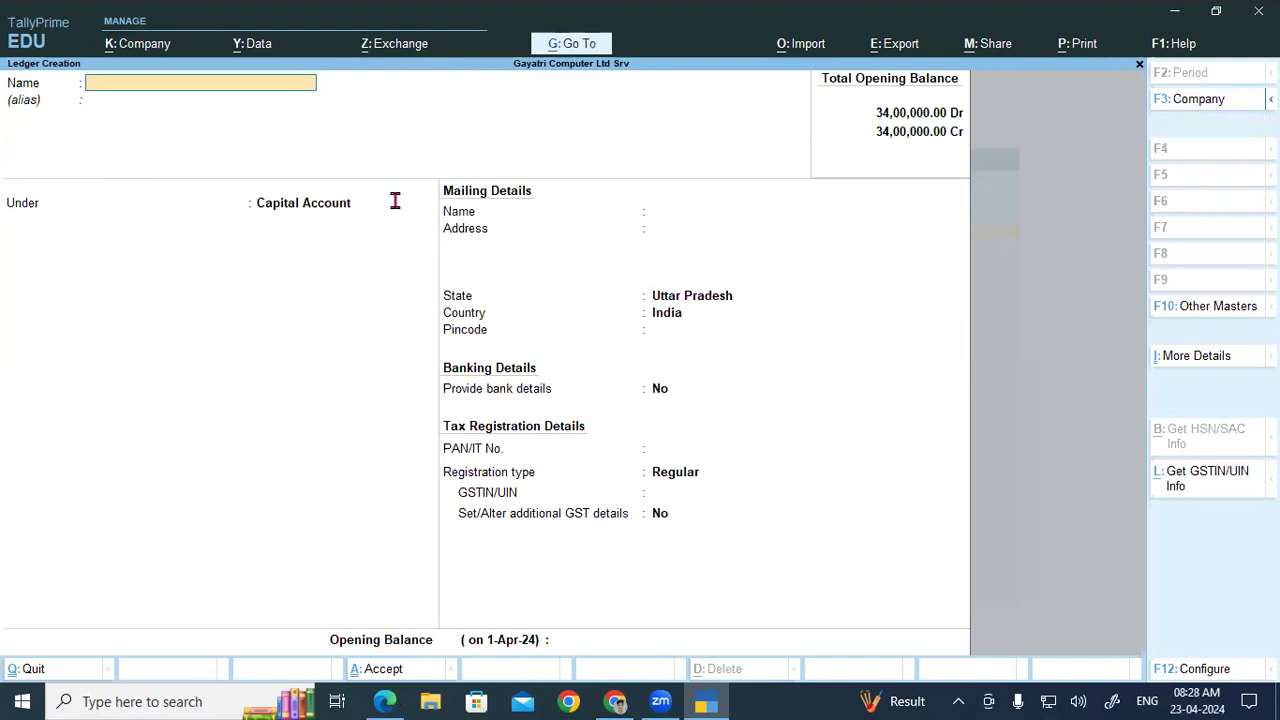
key(alt+Tab)
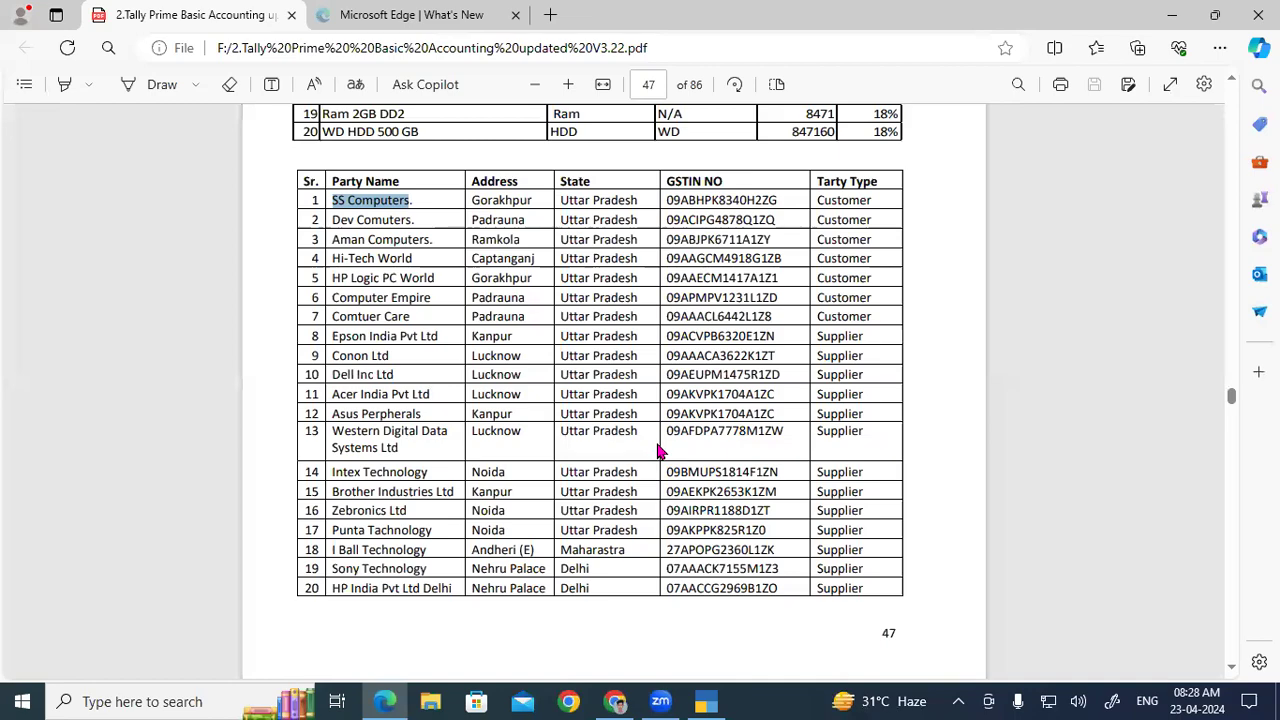
click(709, 701)
key(Return)
key(Return)
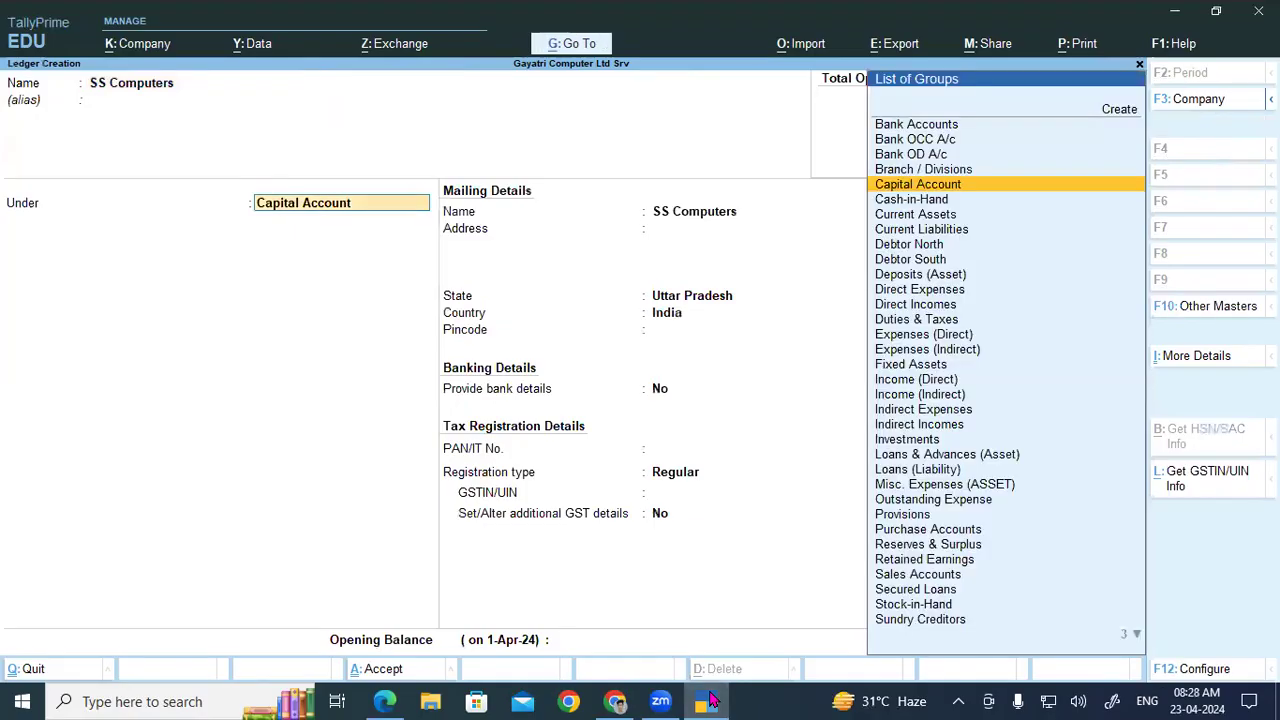
text(Sundry Creditors)
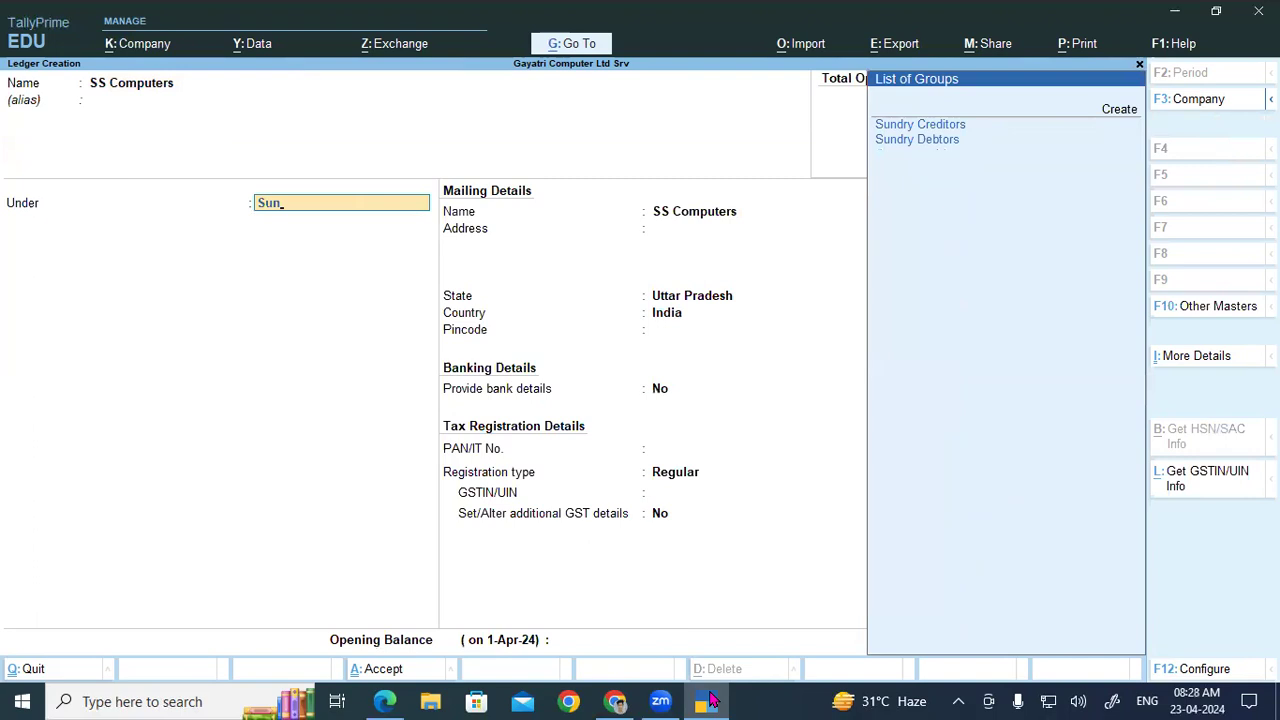
key(Return)
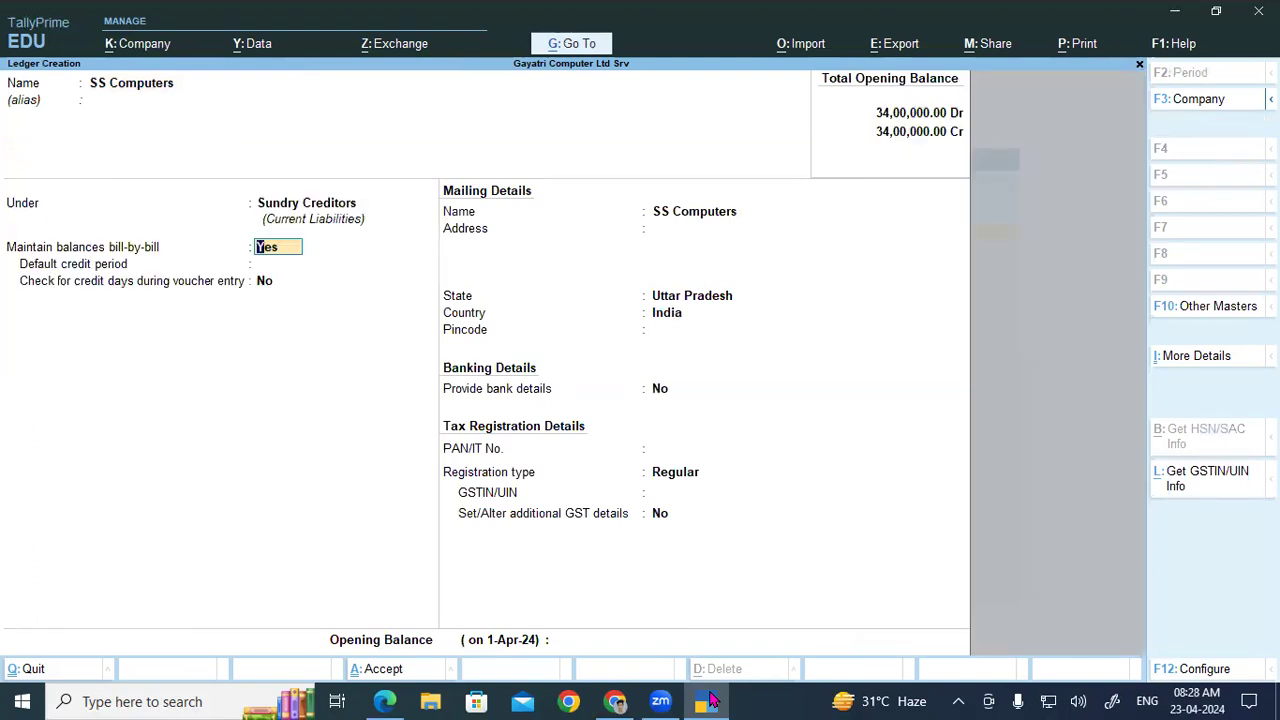
Step: Keep bill-by-bill as Yes and enter the address Gkp, reaching the state field
key(Return)
key(Return)
key(Return)
key(Return)
key(Return)
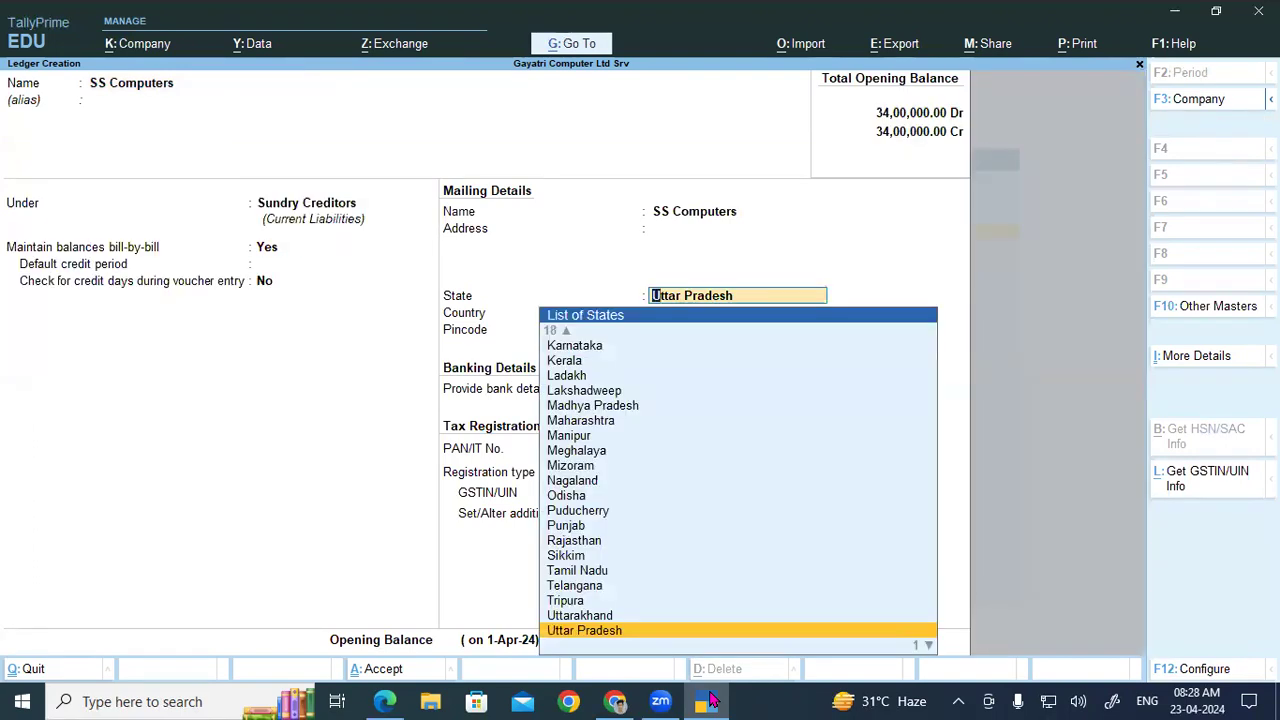
key(BackSpace)
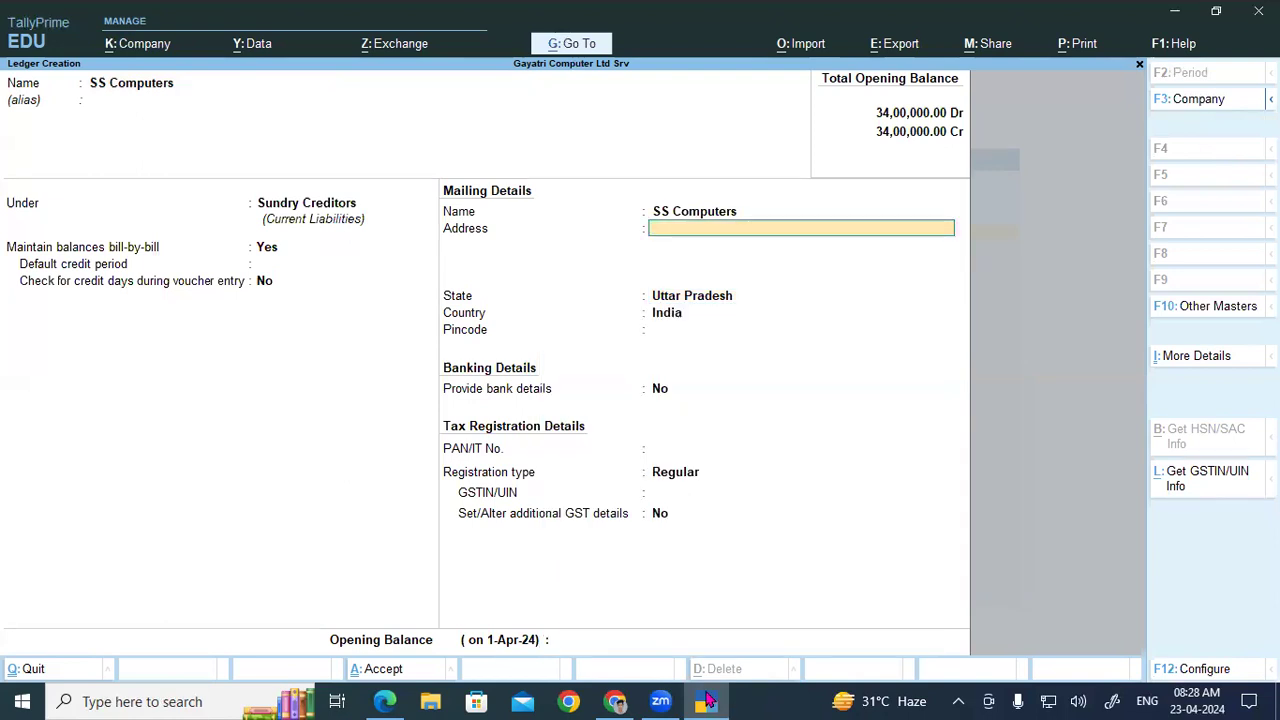
click(706, 700)
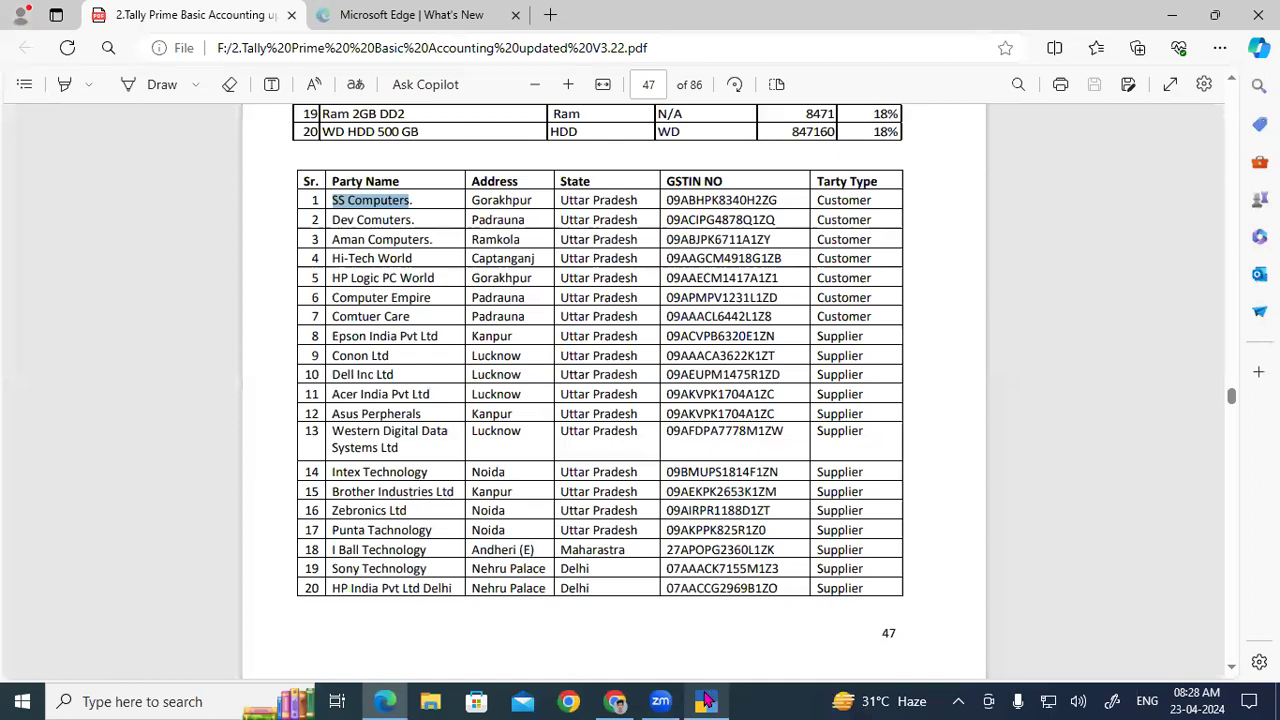
click(706, 701)
text(kp)
key(Return)
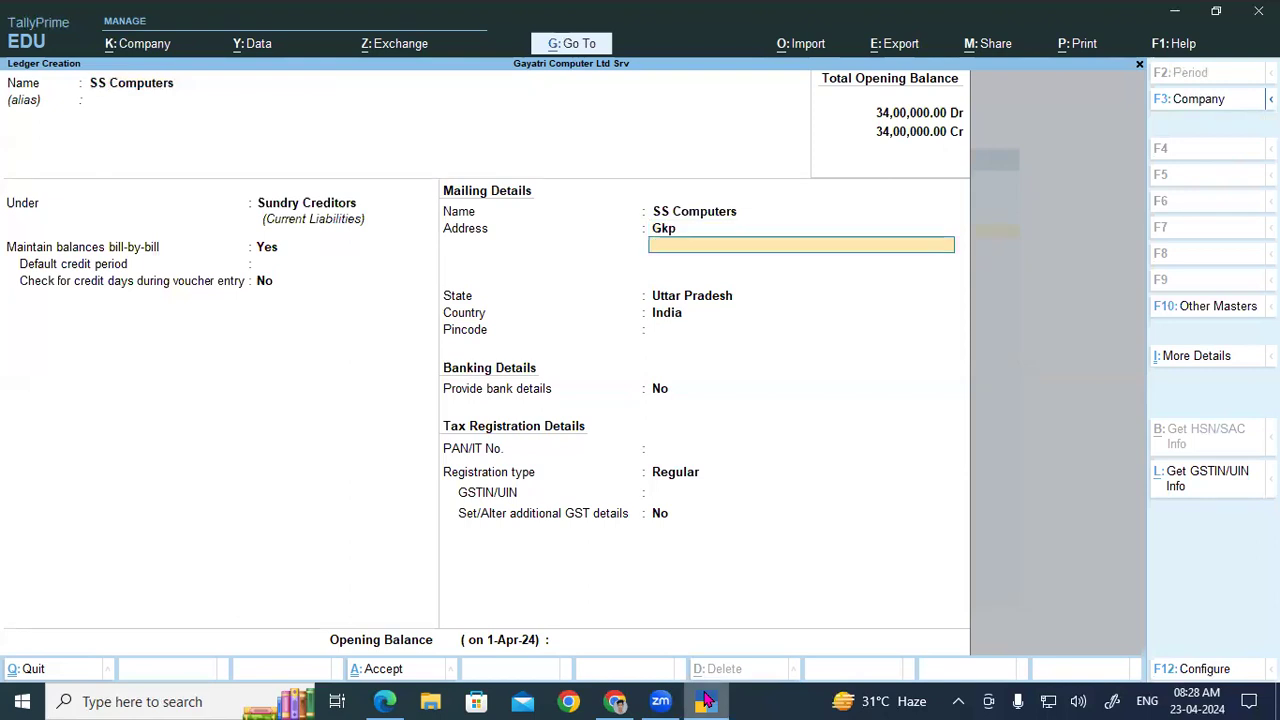
key(Return)
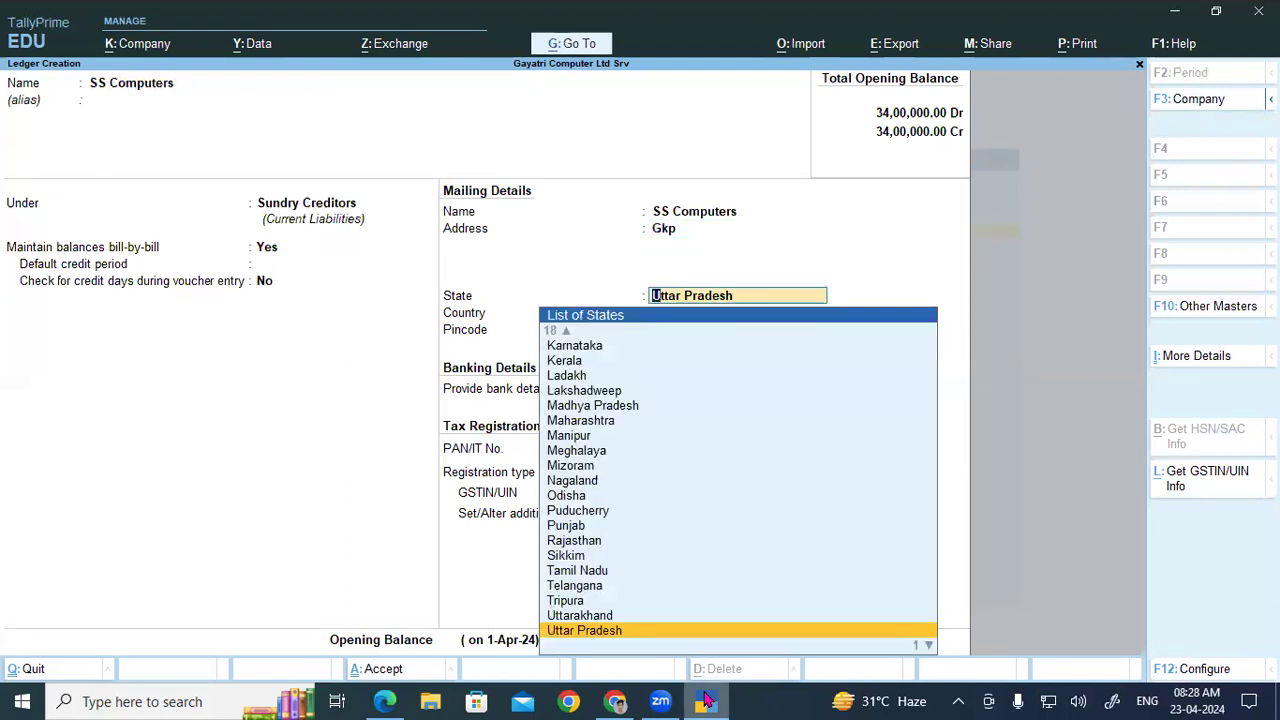
Step: Accept Uttar Pradesh as the state and skip the pincode and banking details
click(388, 700)
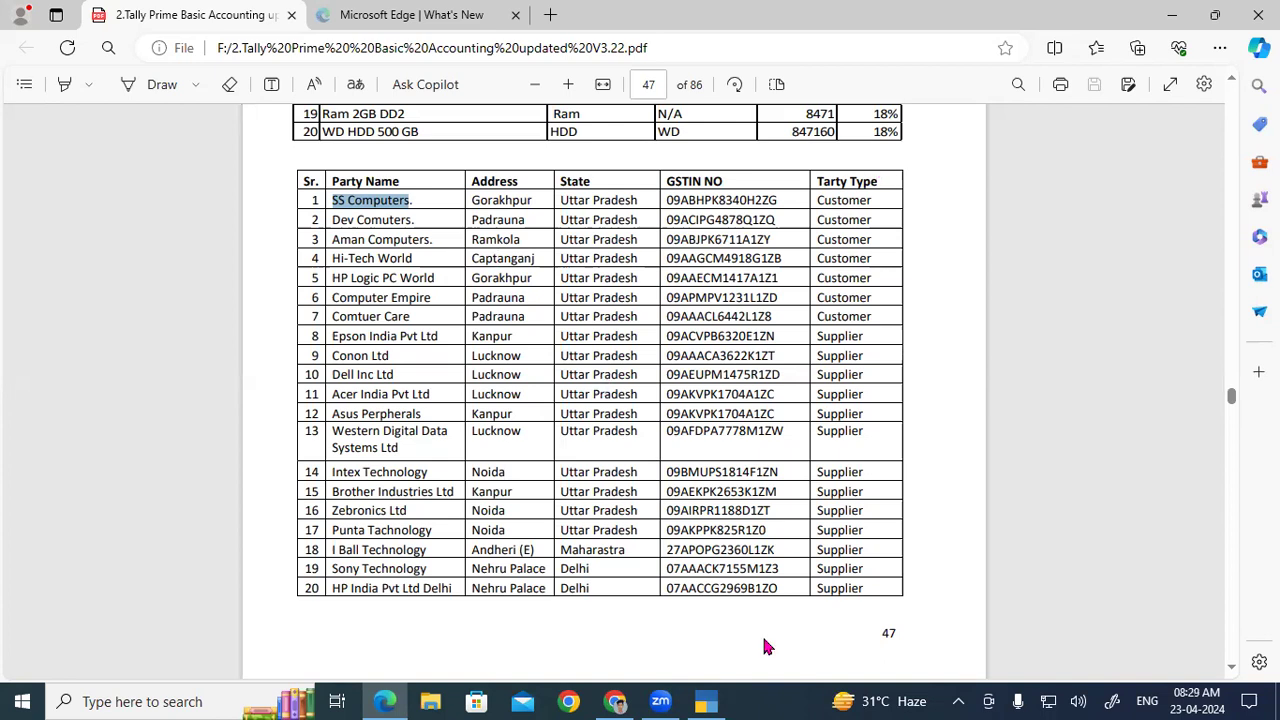
click(703, 701)
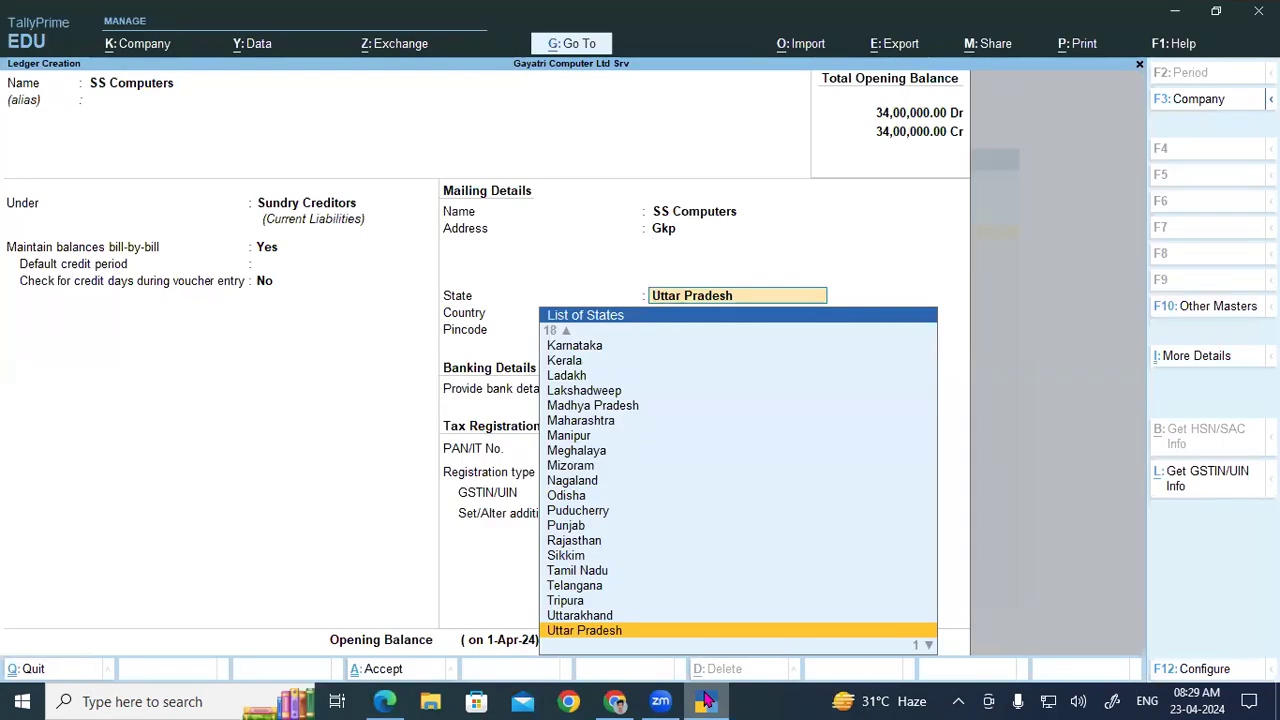
key(Return)
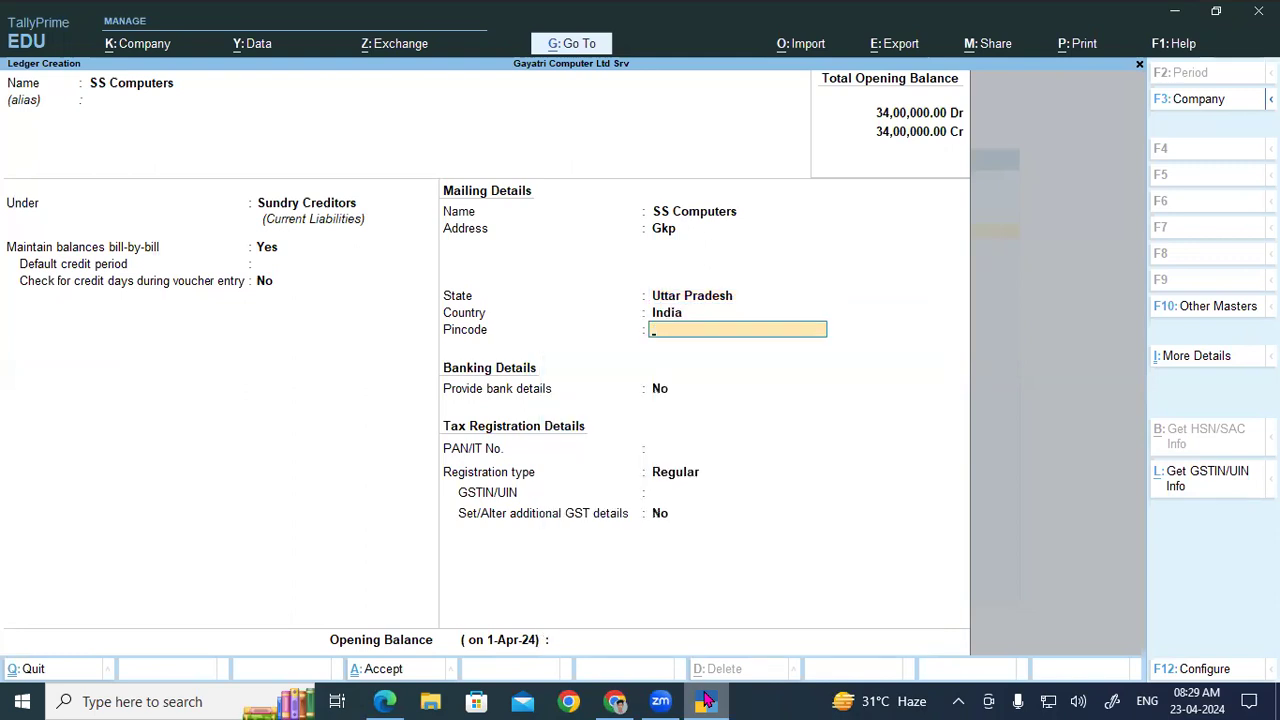
key(Return)
key(Return)
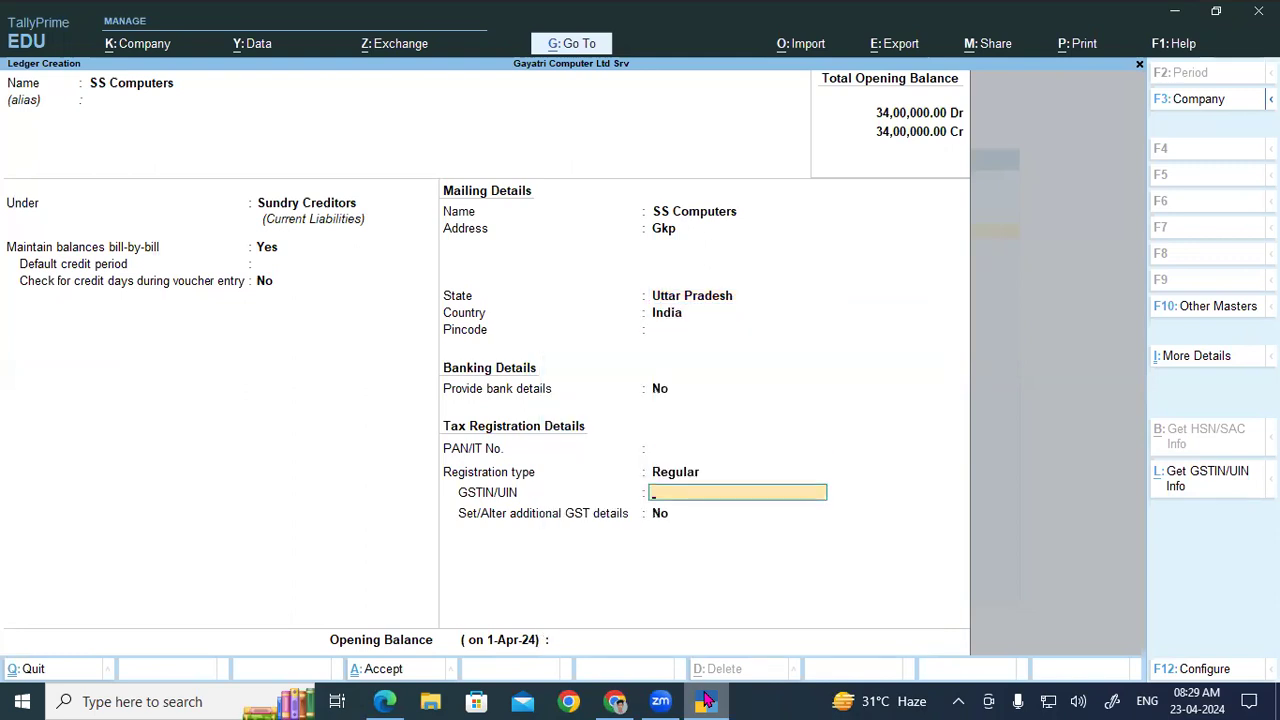
Step: Copy SS Computers' GSTIN from the PDF party table into the ledger and save it
click(705, 701)
drag(678, 200, 776, 203)
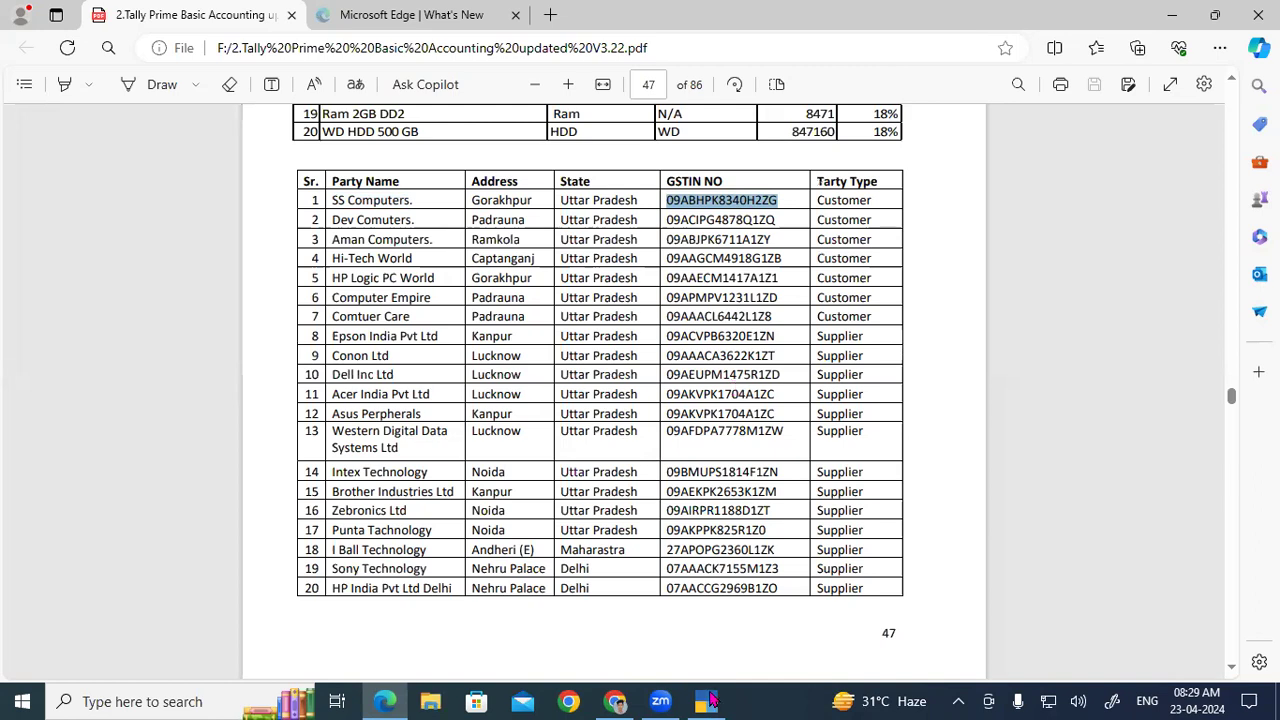
click(708, 701)
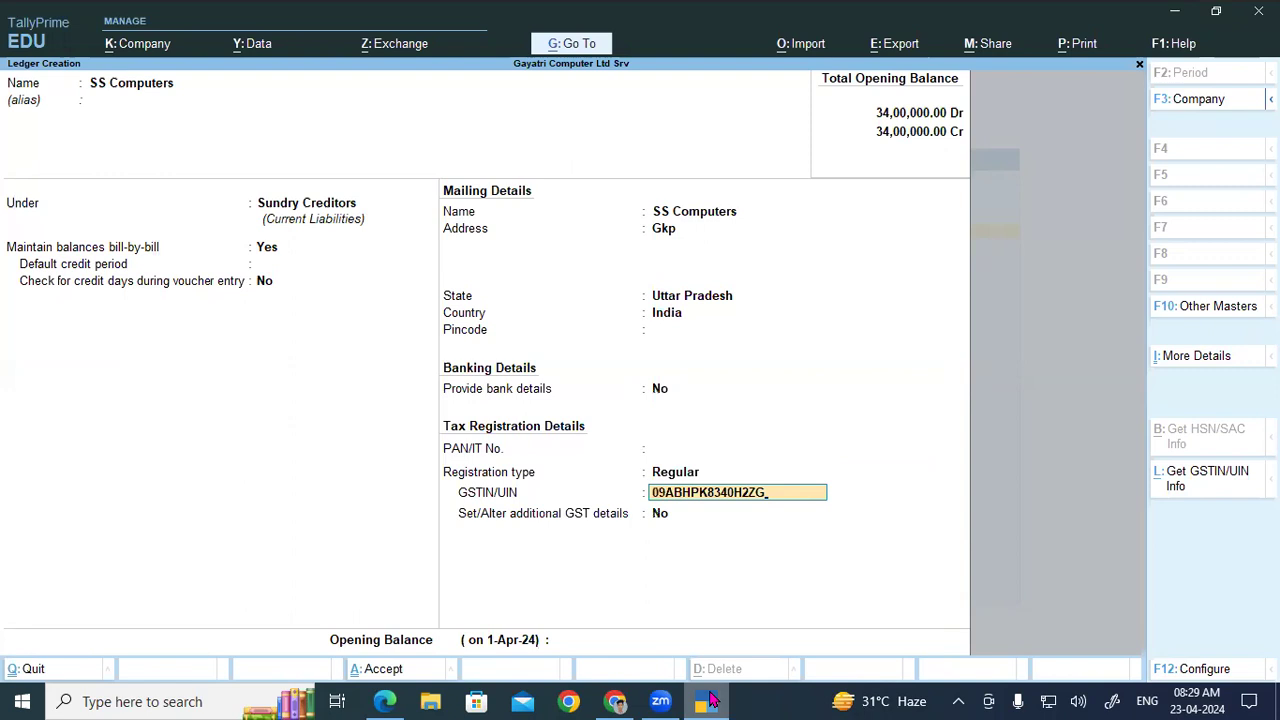
key(Return)
key(Return)
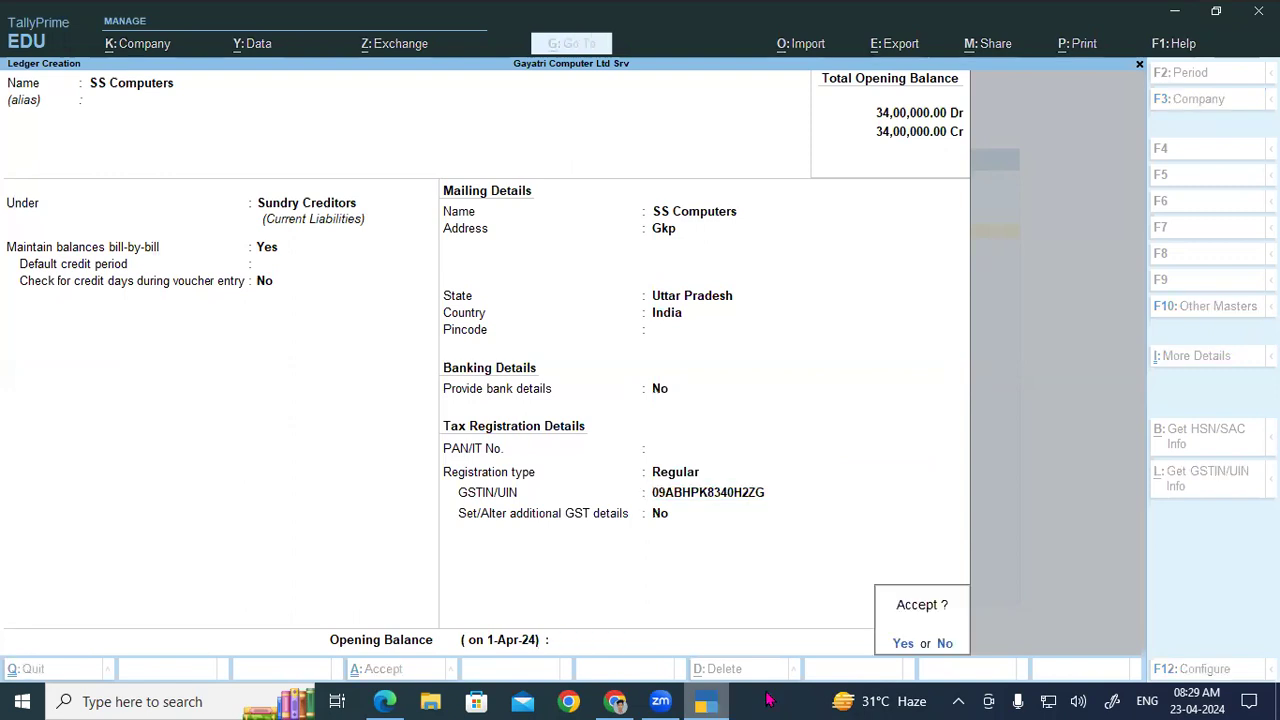
key(Return)
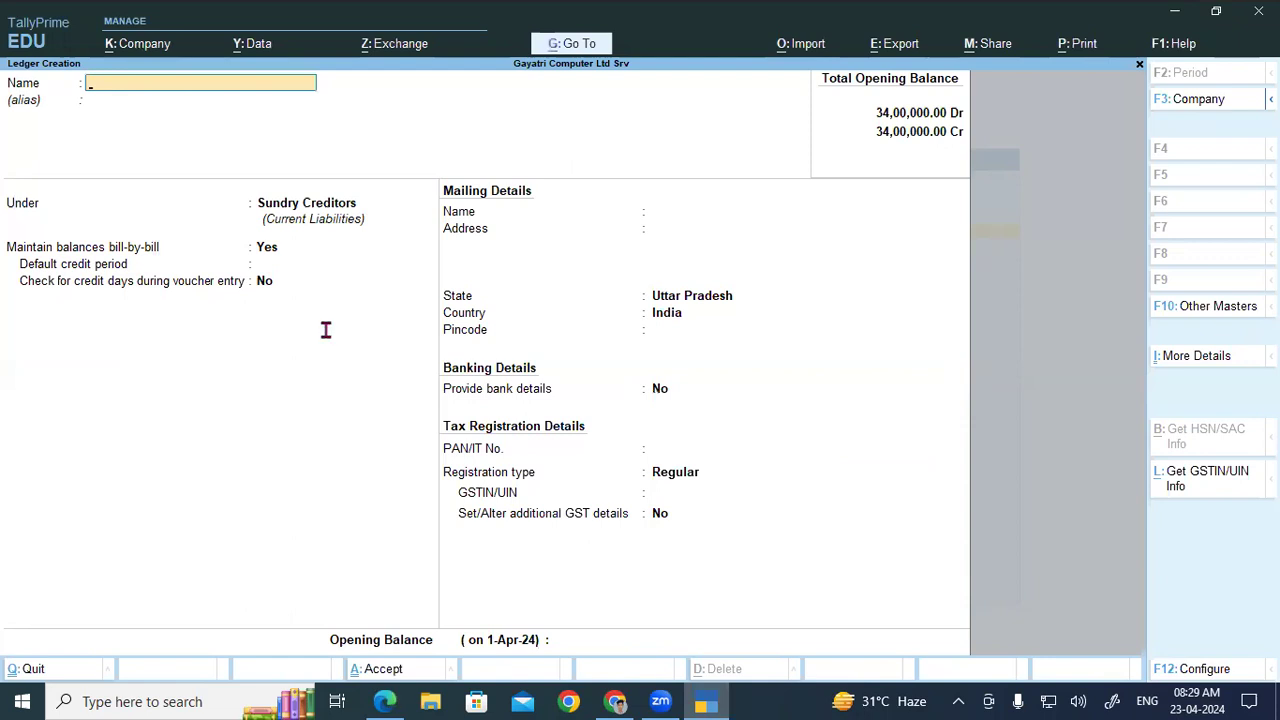
Step: Copy Dev Computers' GSTIN, name a new ledger Dev Computers, then discard it
key(alt+Tab)
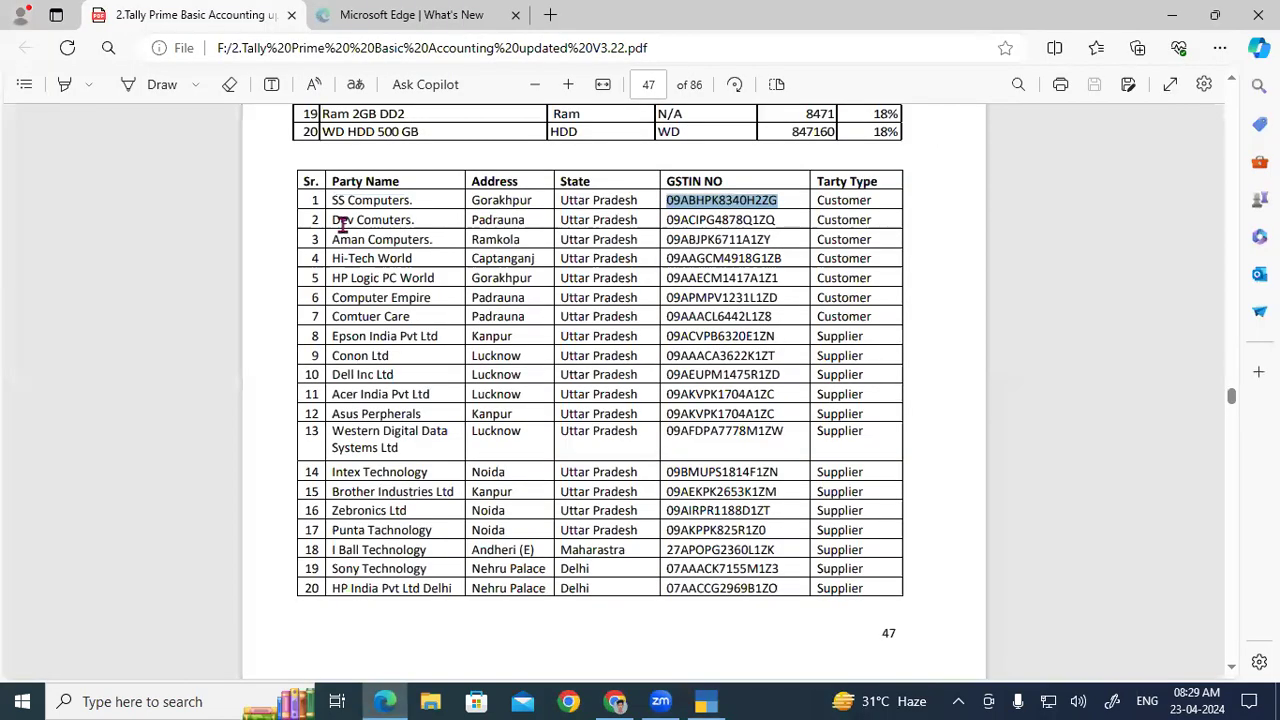
double_click(731, 220)
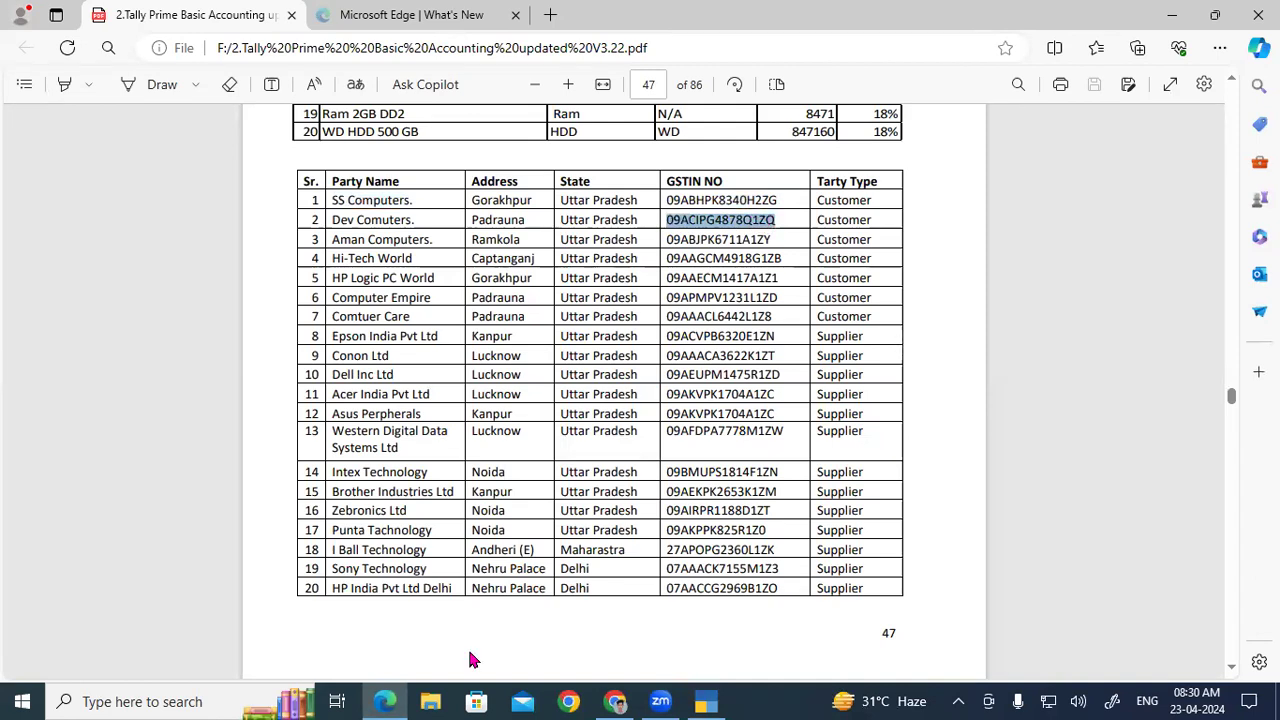
click(388, 700)
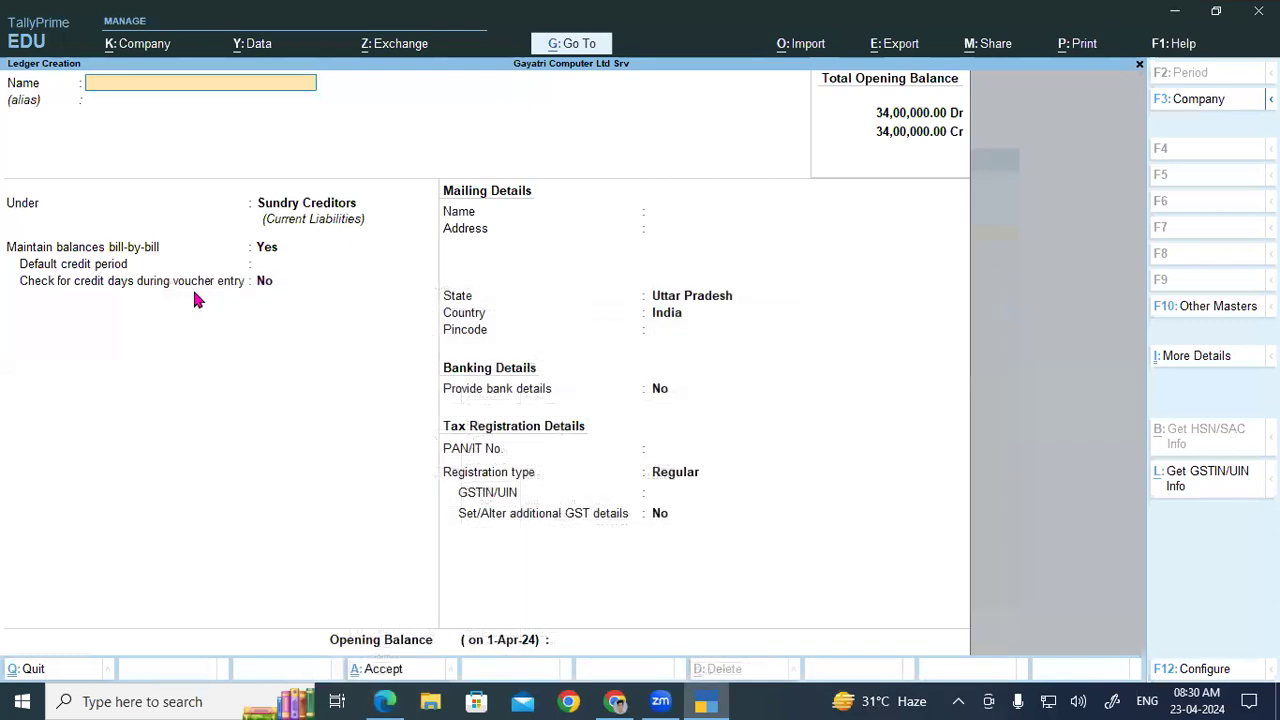
text(Dev Computers)
key(Return)
key(Return)
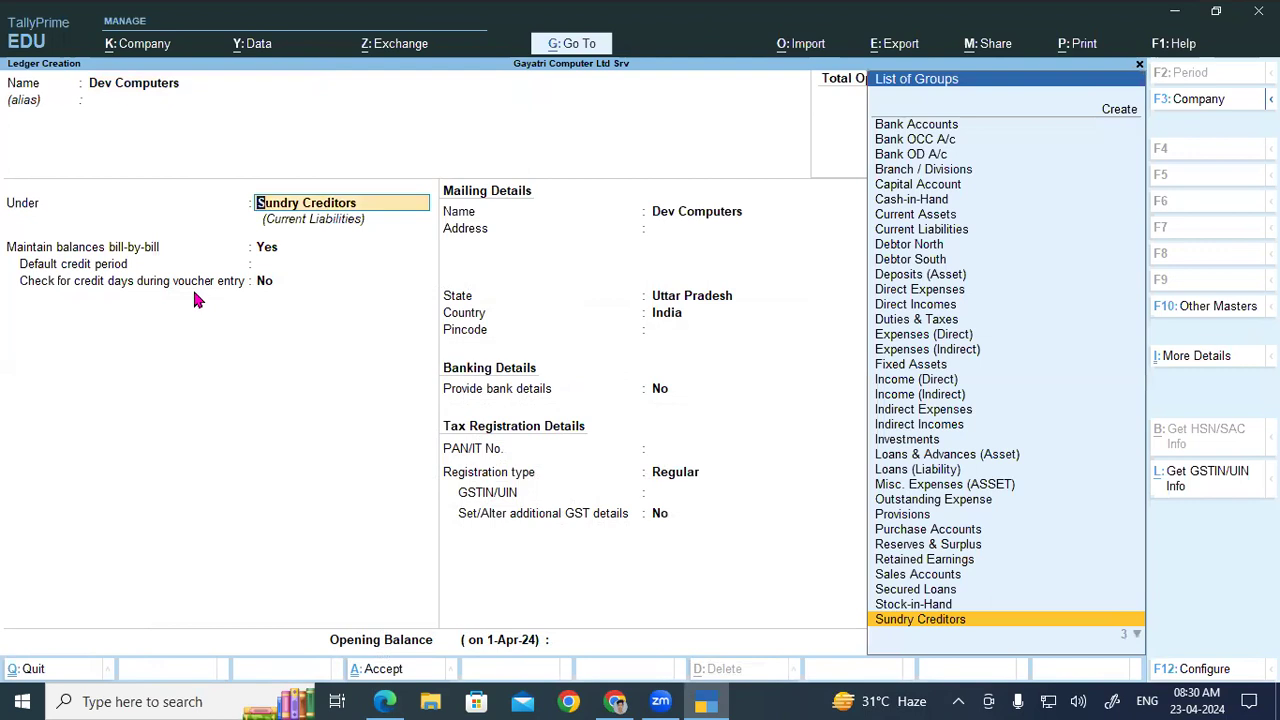
key(Escape)
key(Escape)
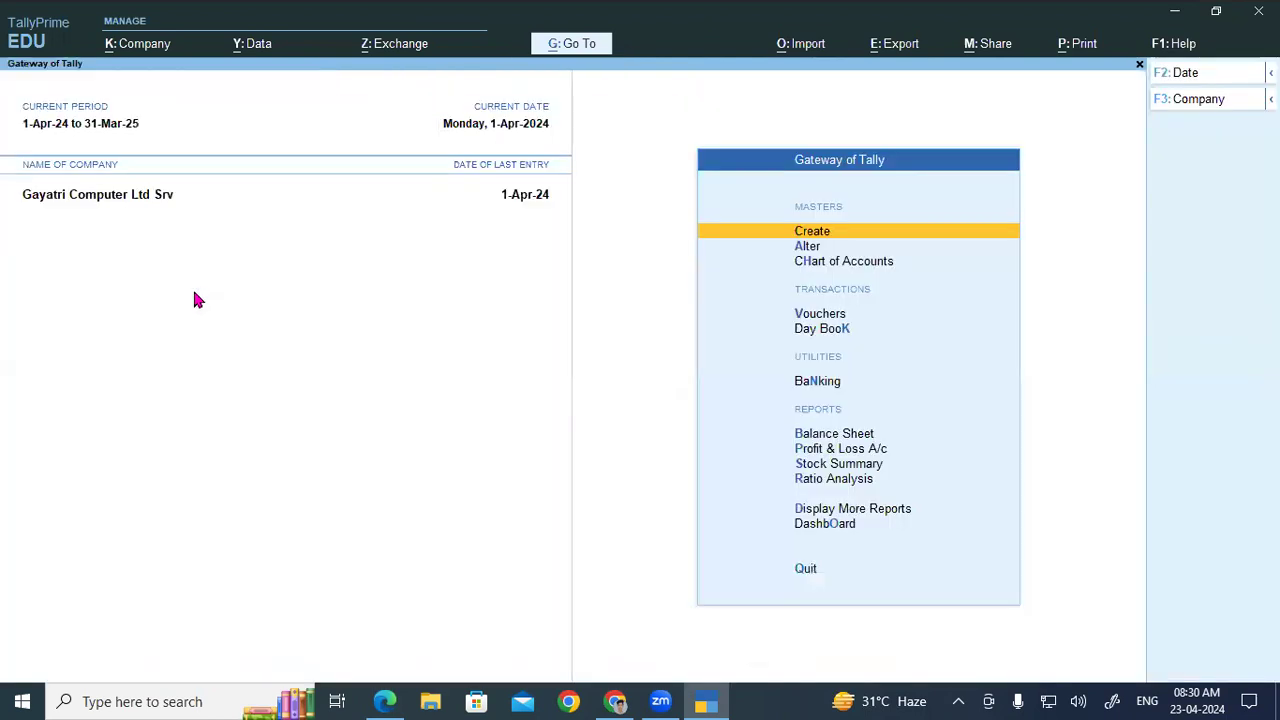
Step: Alter the SS Computers ledger, moving it from Sundry Creditors to Sundry Debtors, and save
key(a)
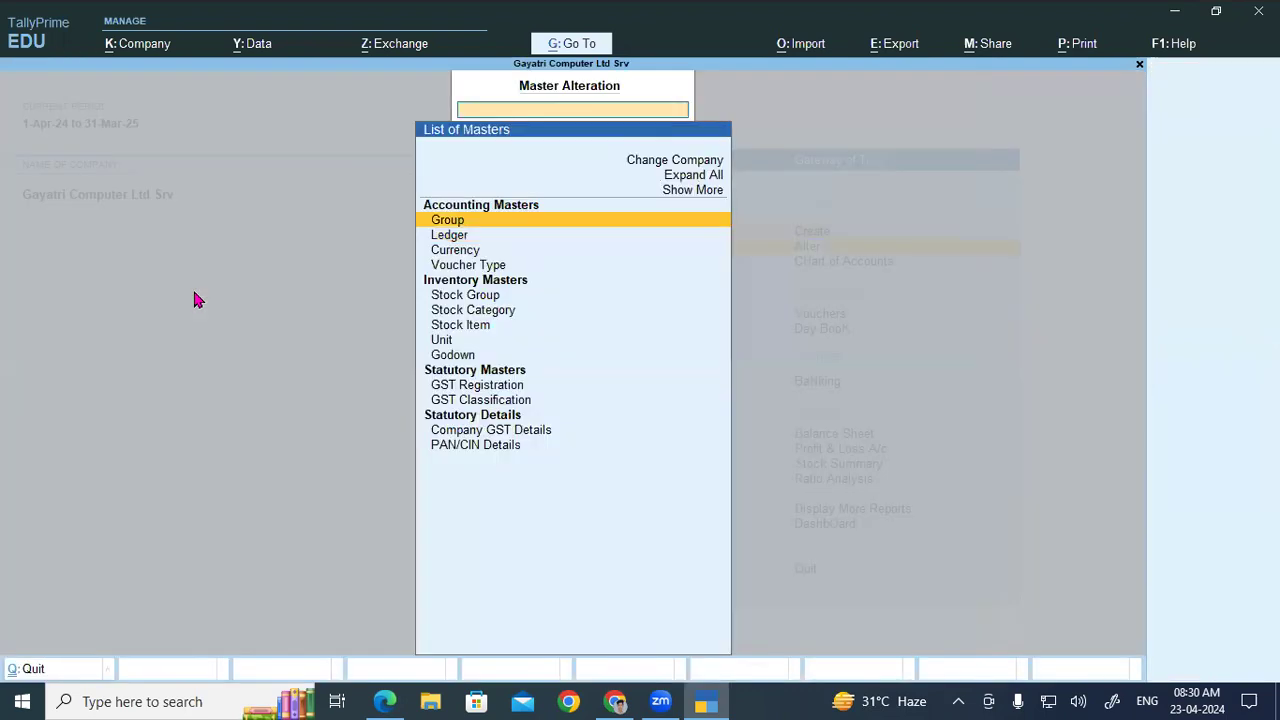
key(Down)
key(Return)
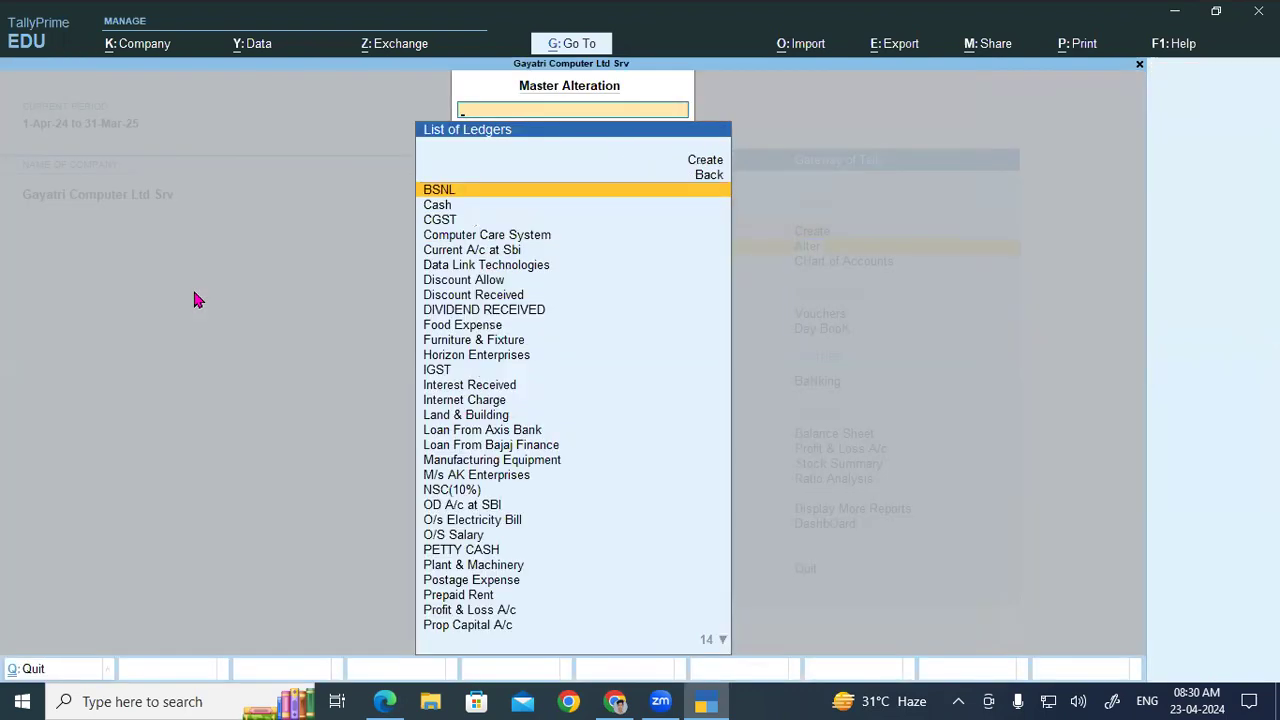
text(ss)
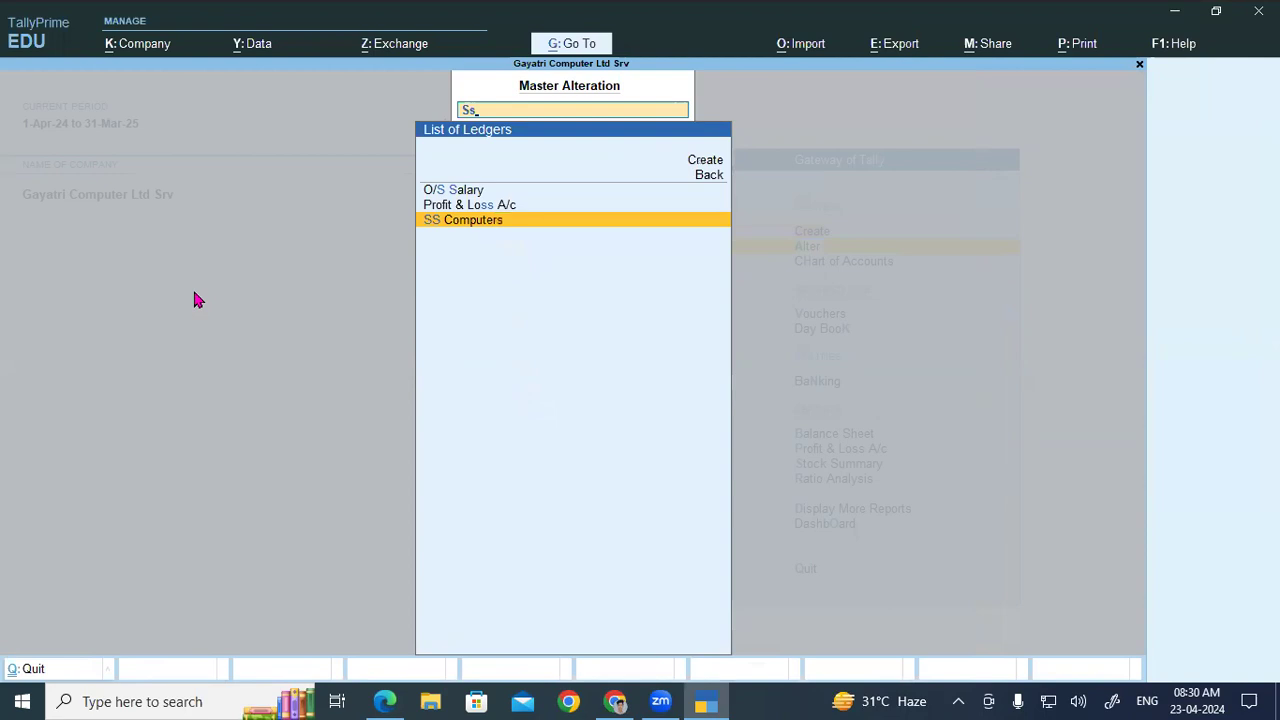
key(Return)
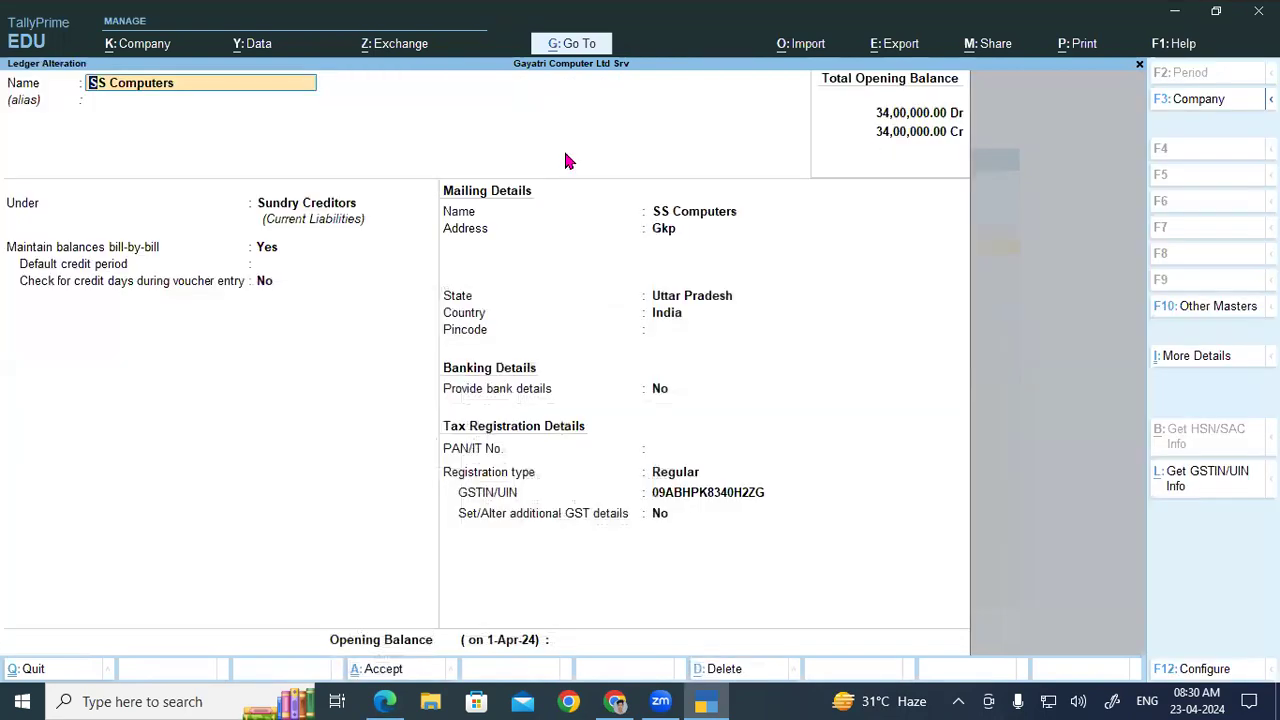
click(292, 204)
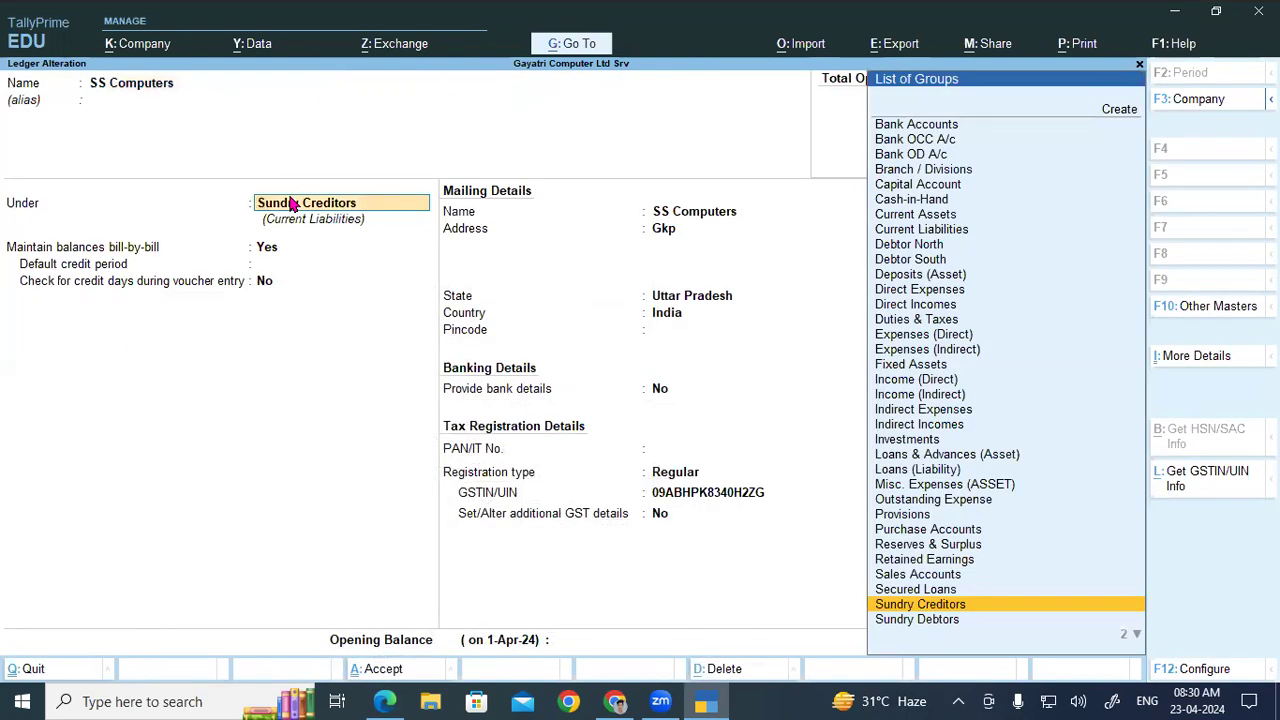
key(Down)
key(Return)
key(ctrl+a)
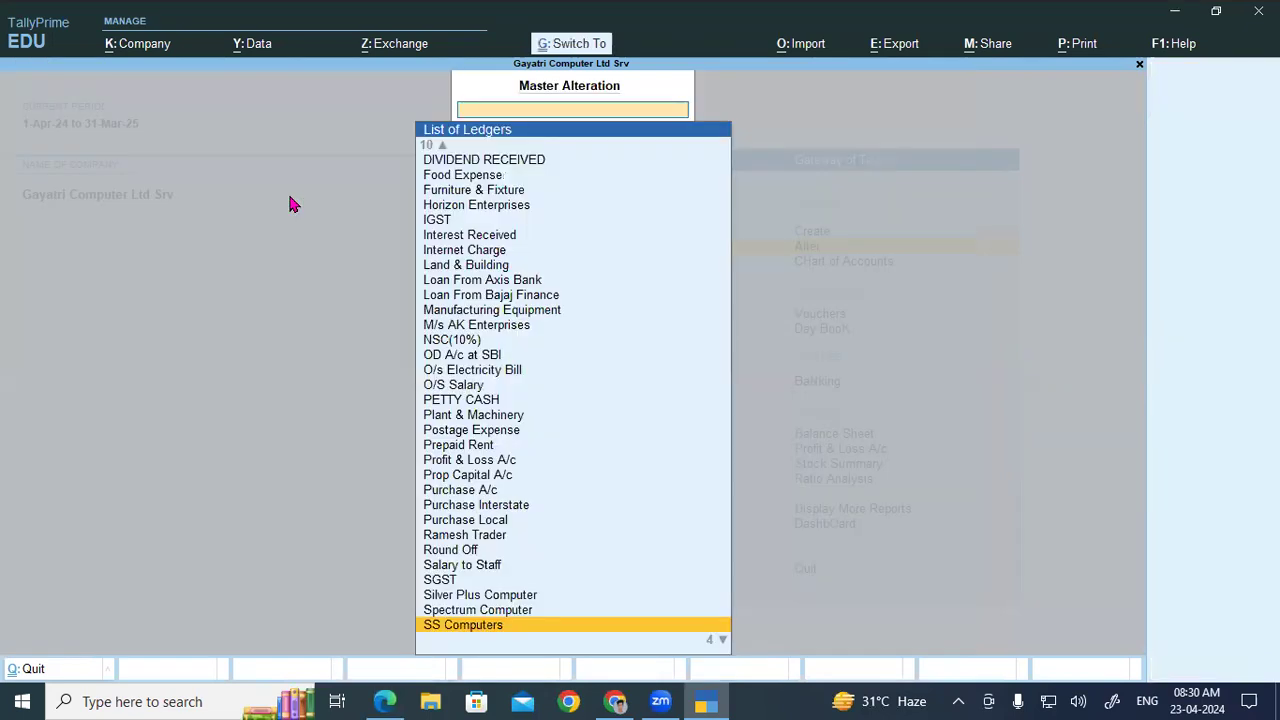
key(Escape)
key(Escape)
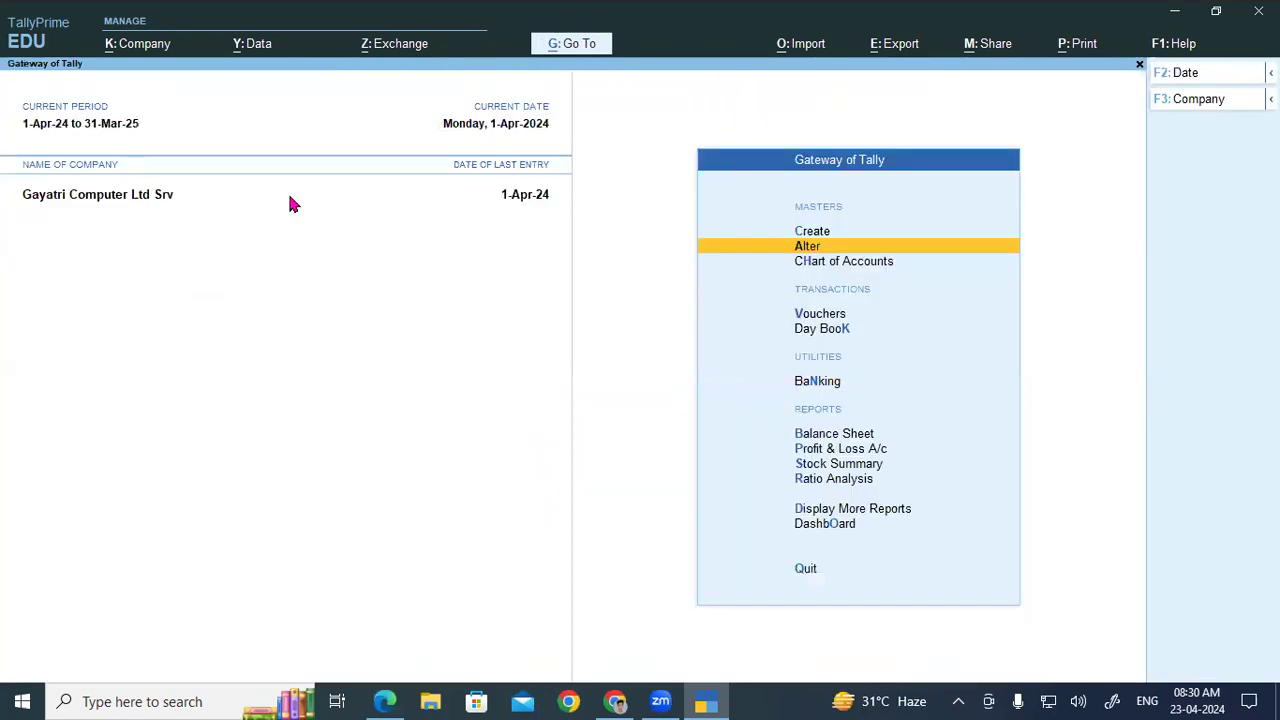
Step: Create a Dev Computers ledger under Sundry Debtors with address Pdr
key(c)
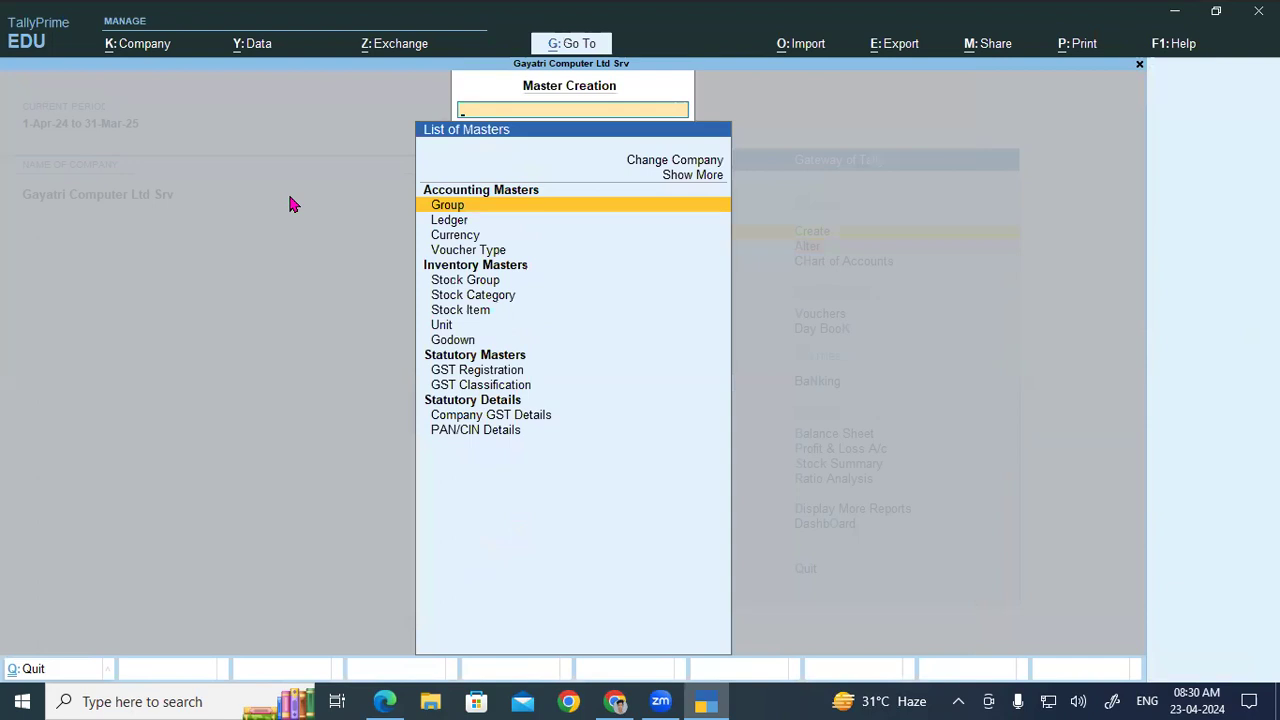
key(Down)
key(Return)
text(Dev)
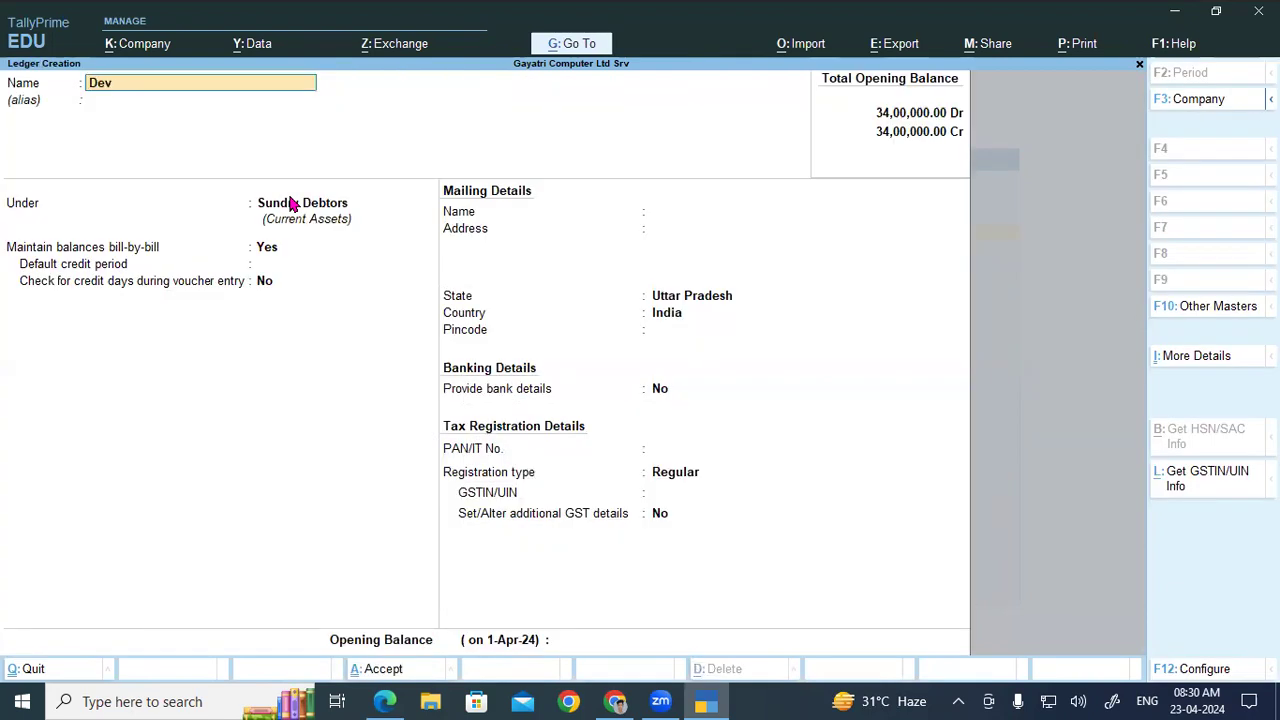
text( computers)
key(Return)
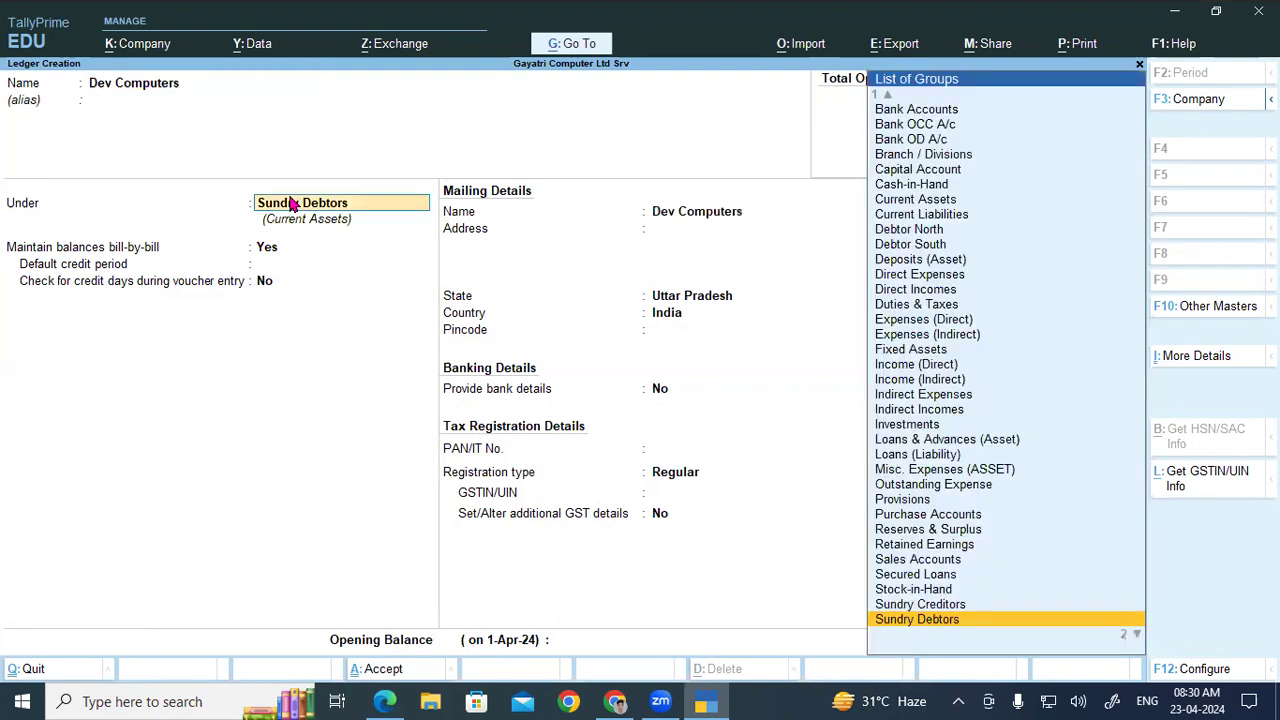
key(Return)
key(Return)
key(Return)
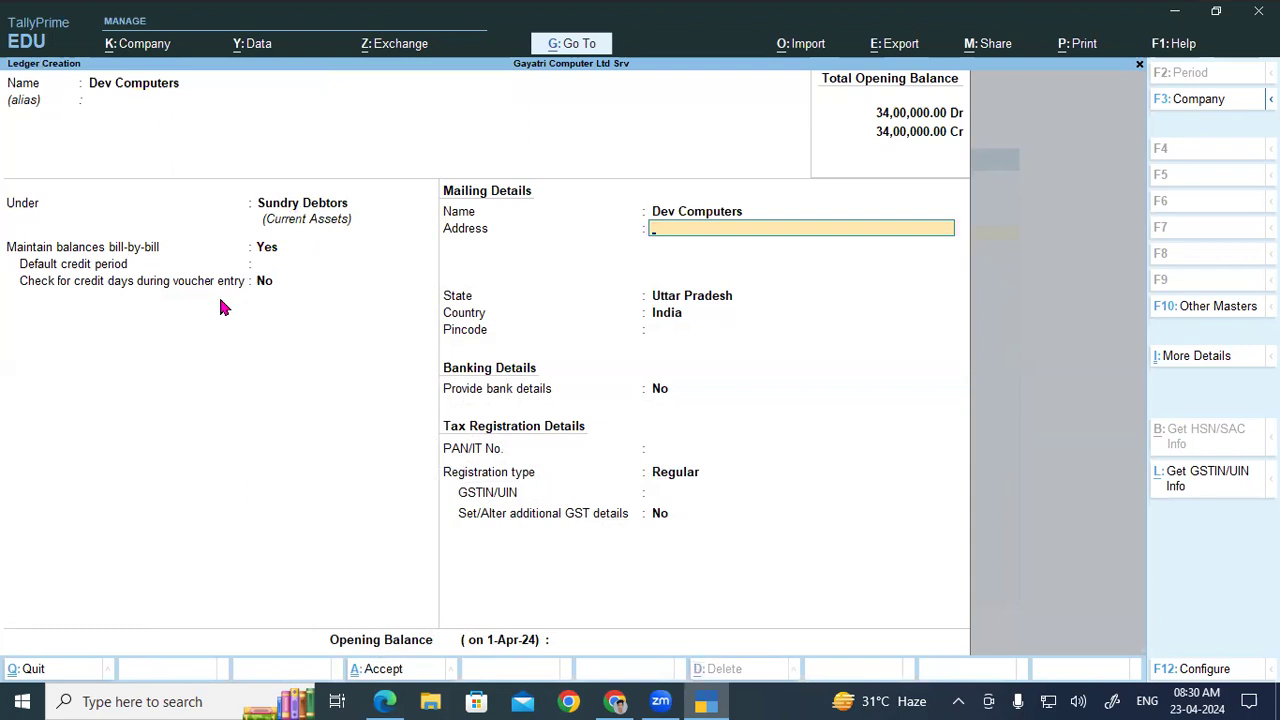
text(Pdr)
key(Return)
key(Return)
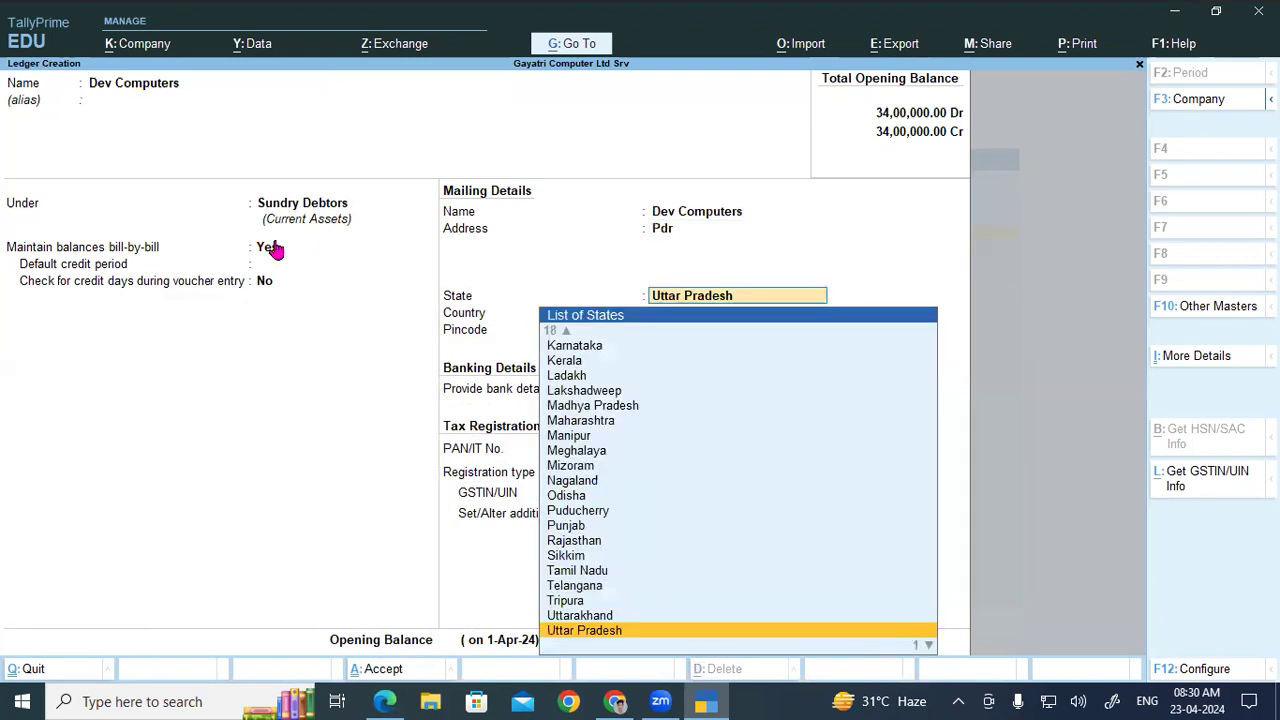
key(Return)
key(Return)
key(Return)
key(Return)
Step: Set Regular GST registration, paste Dev Computers' GSTIN and save the ledger
key(Return)
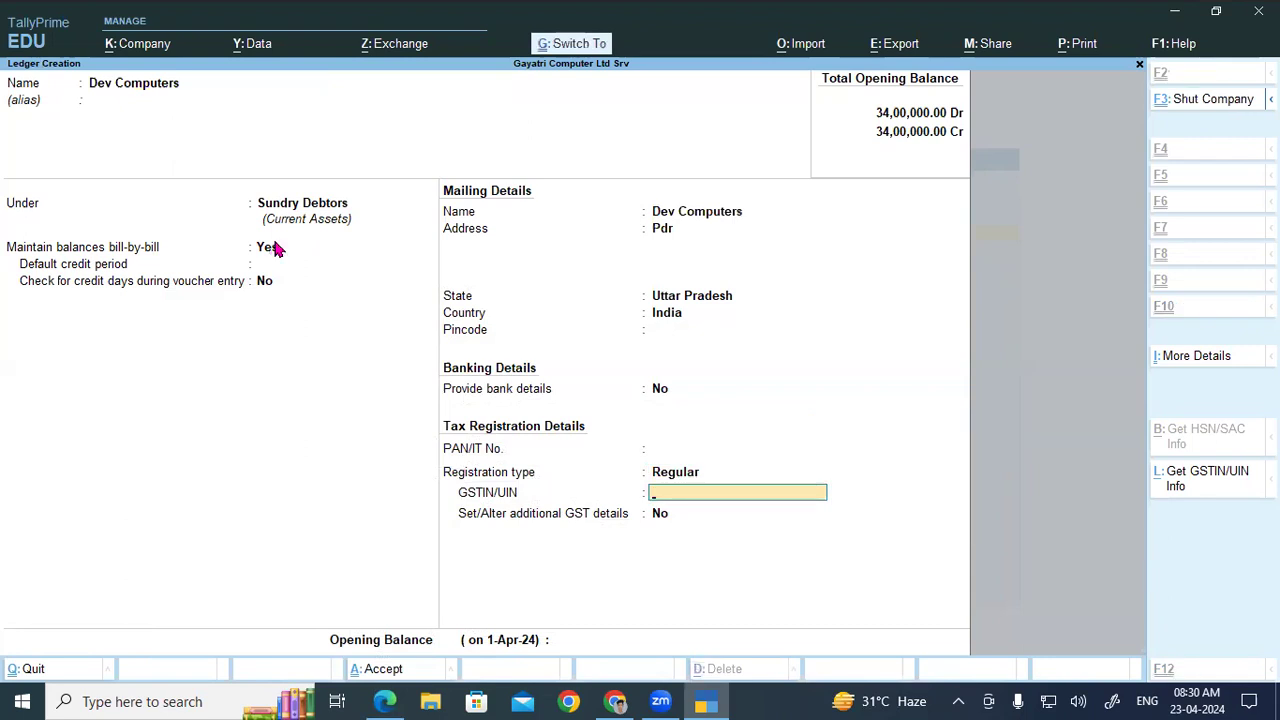
key(Return)
key(Return)
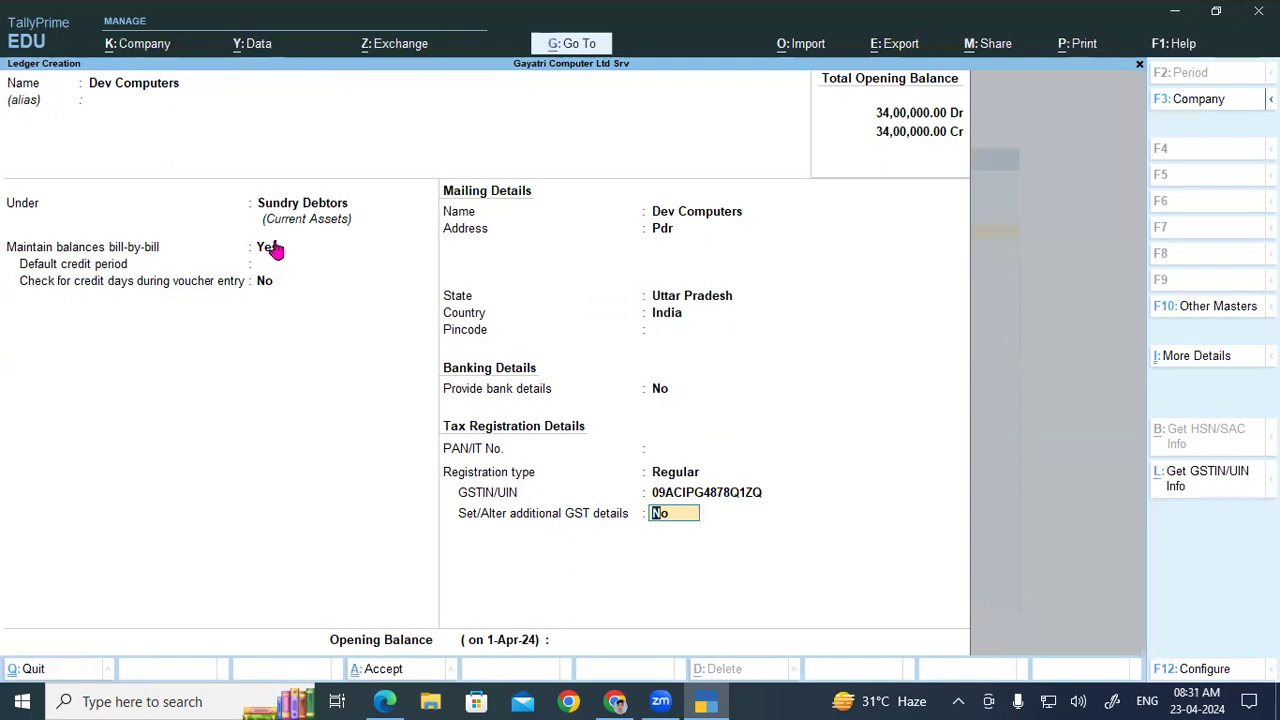
key(Up)
key(Return)
key(Return)
key(Return)
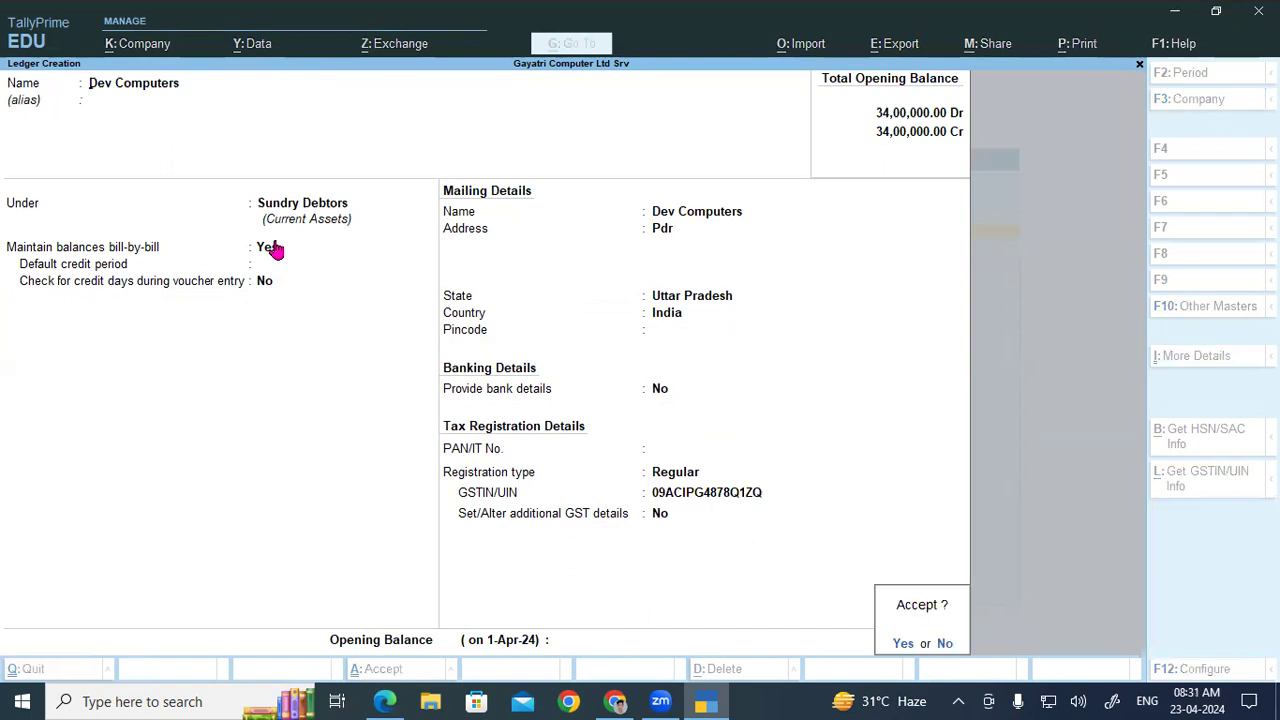
key(Return)
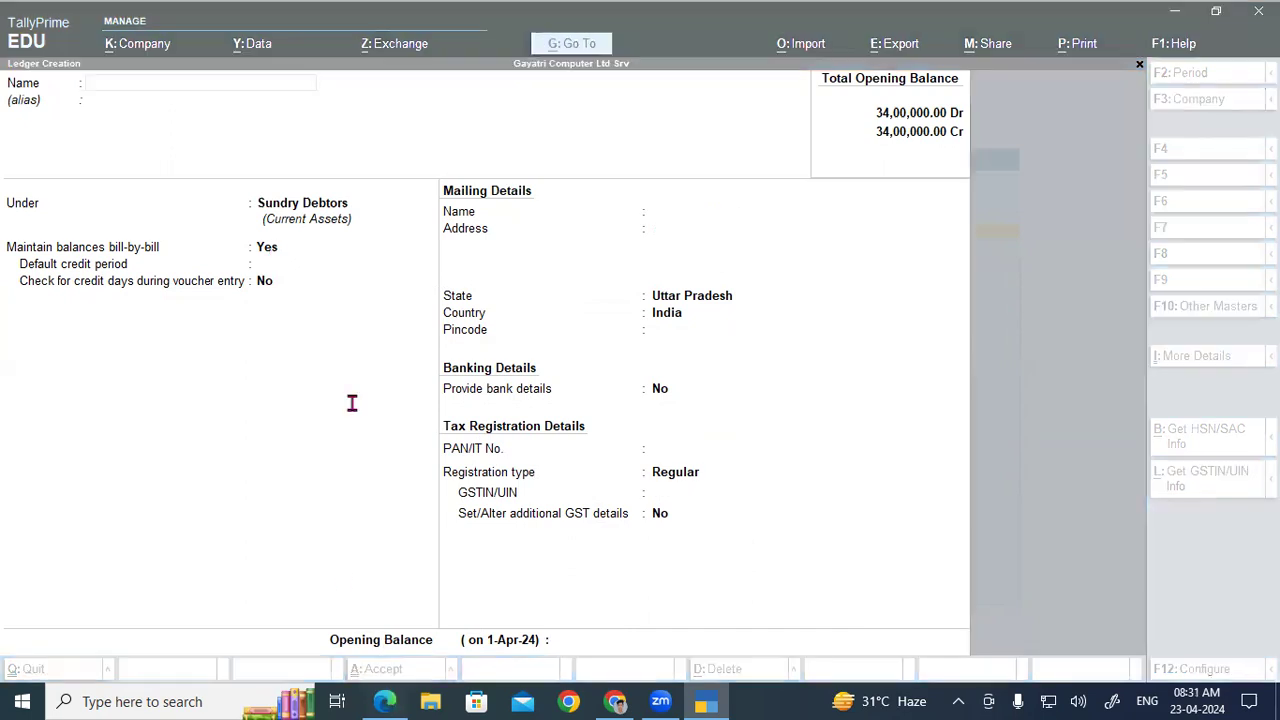
key(alt+Tab)
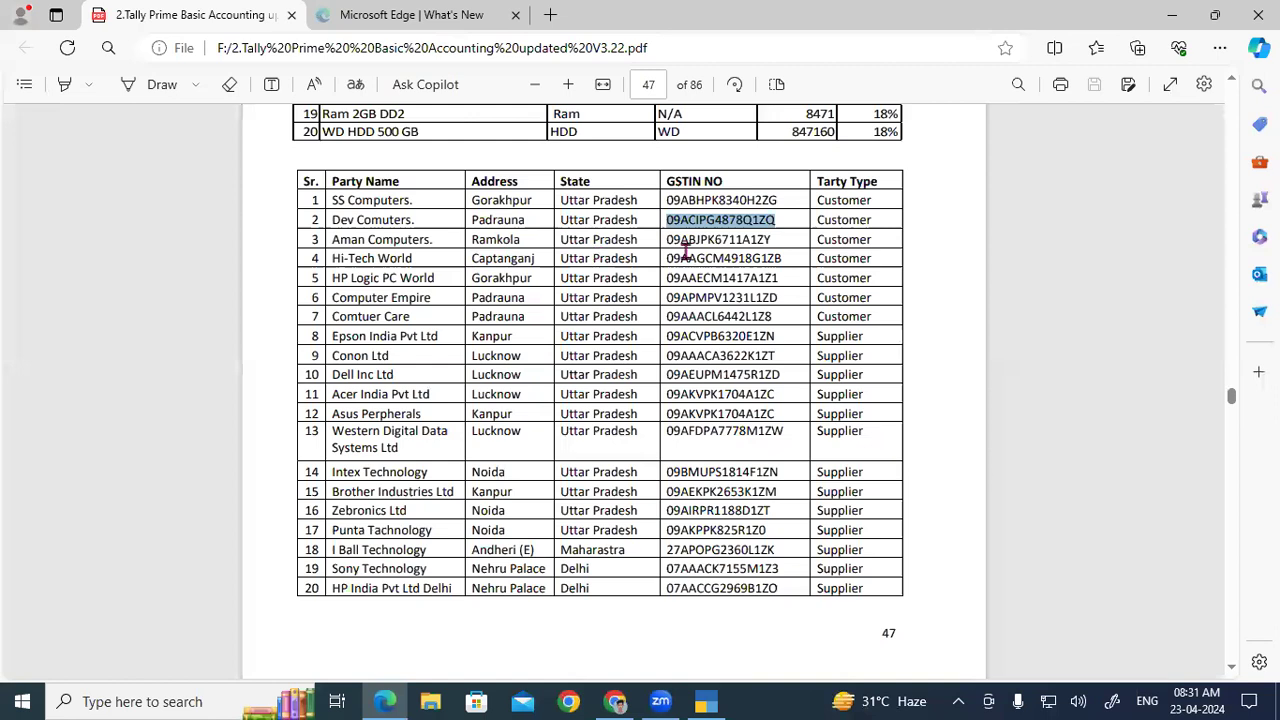
Step: Copy Aman Computers' GSTIN from row 3 and start its ledger under Sundry Debtors
drag(661, 240, 776, 240)
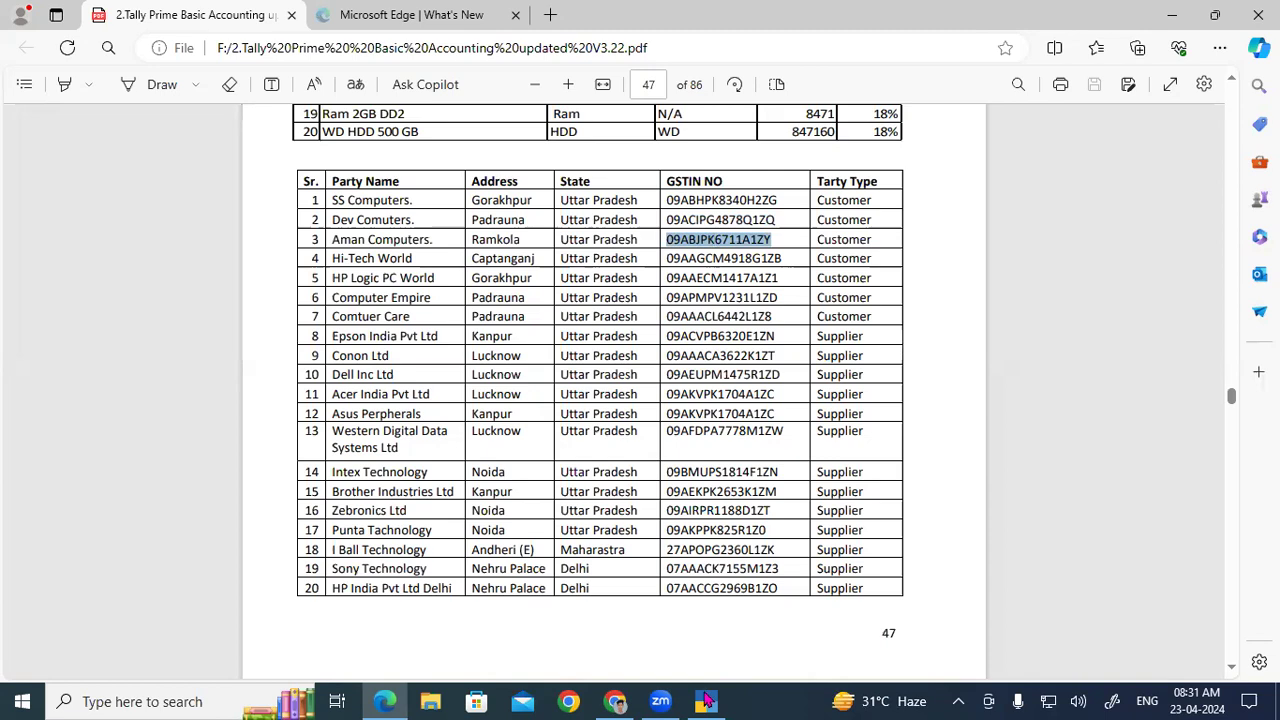
click(706, 701)
text(amn)
key(BackSpace)
key(BackSpace)
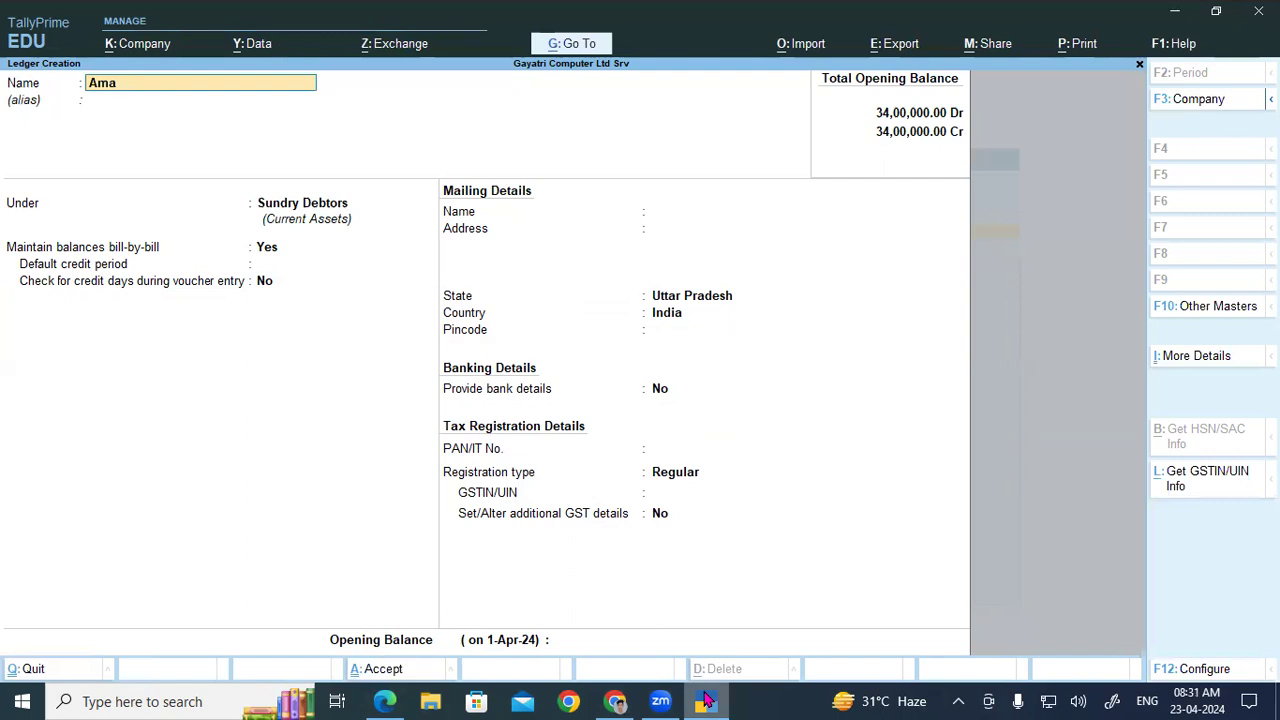
text(n Computers)
key(Return)
key(Return)
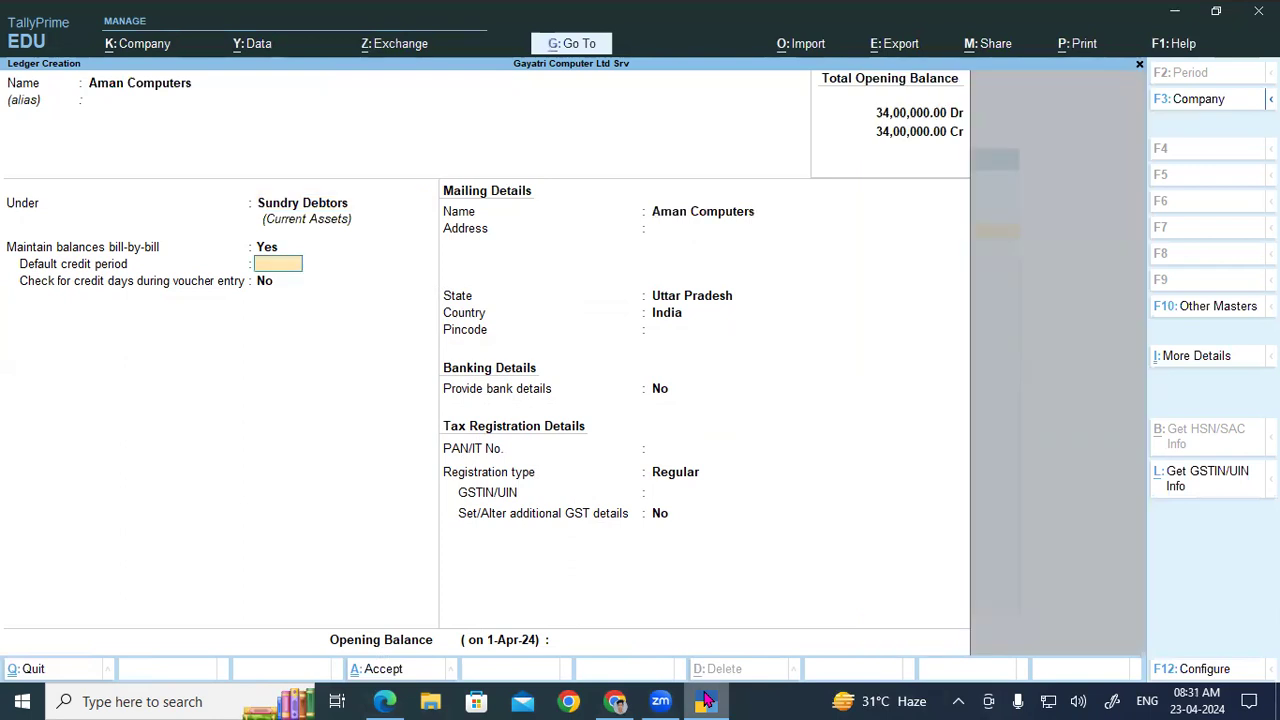
key(Return)
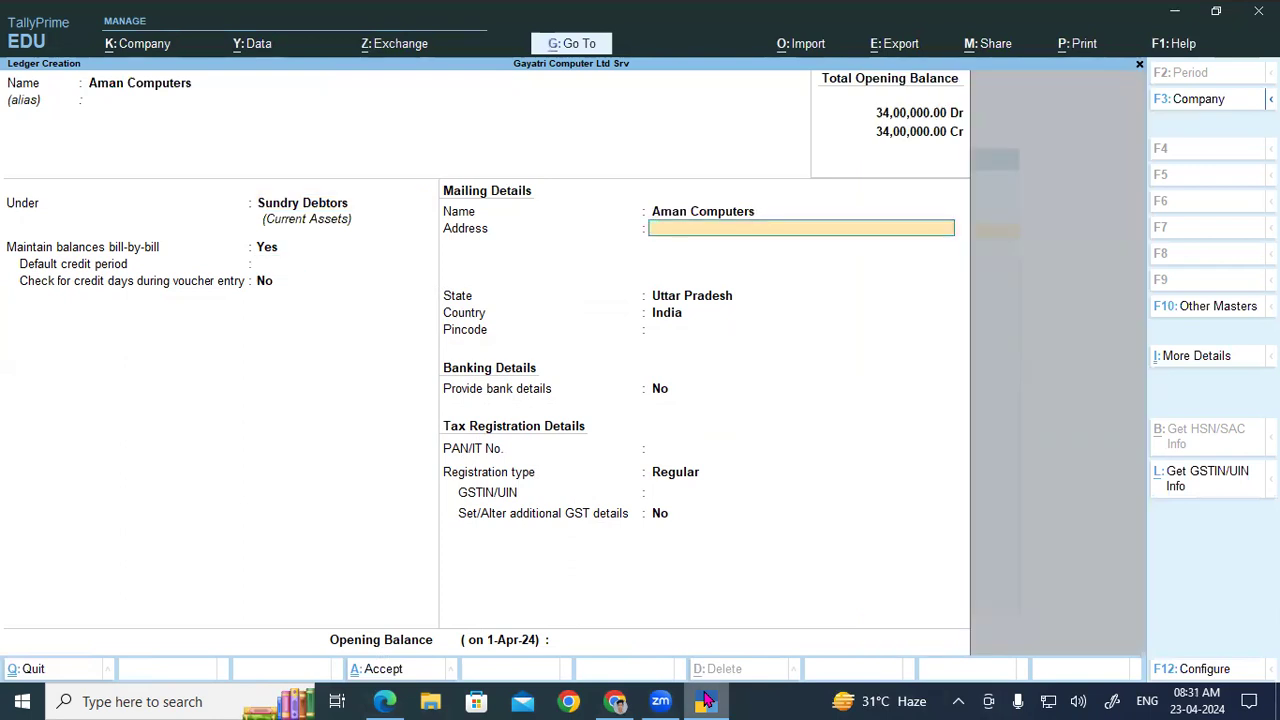
Step: Give Aman Computers address Rkl, state Uttar Pradesh and its GSTIN, then save
text(Rkl)
key(Return)
key(Return)
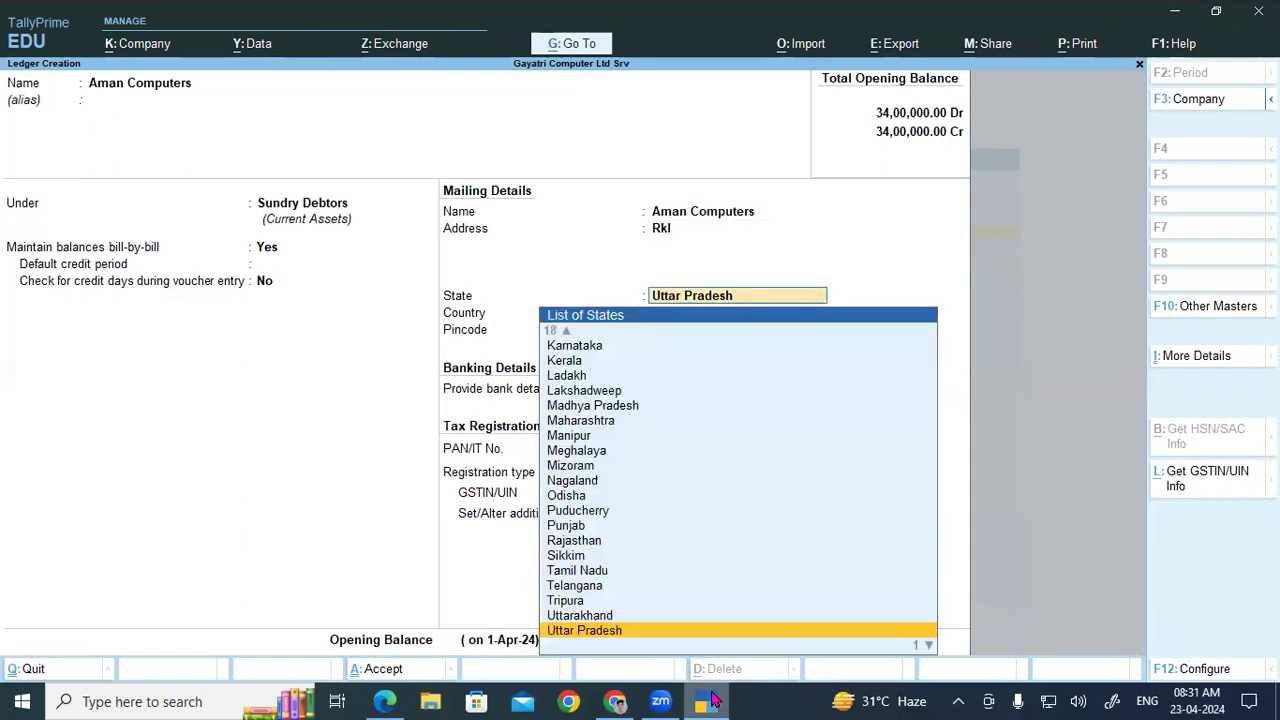
key(Return)
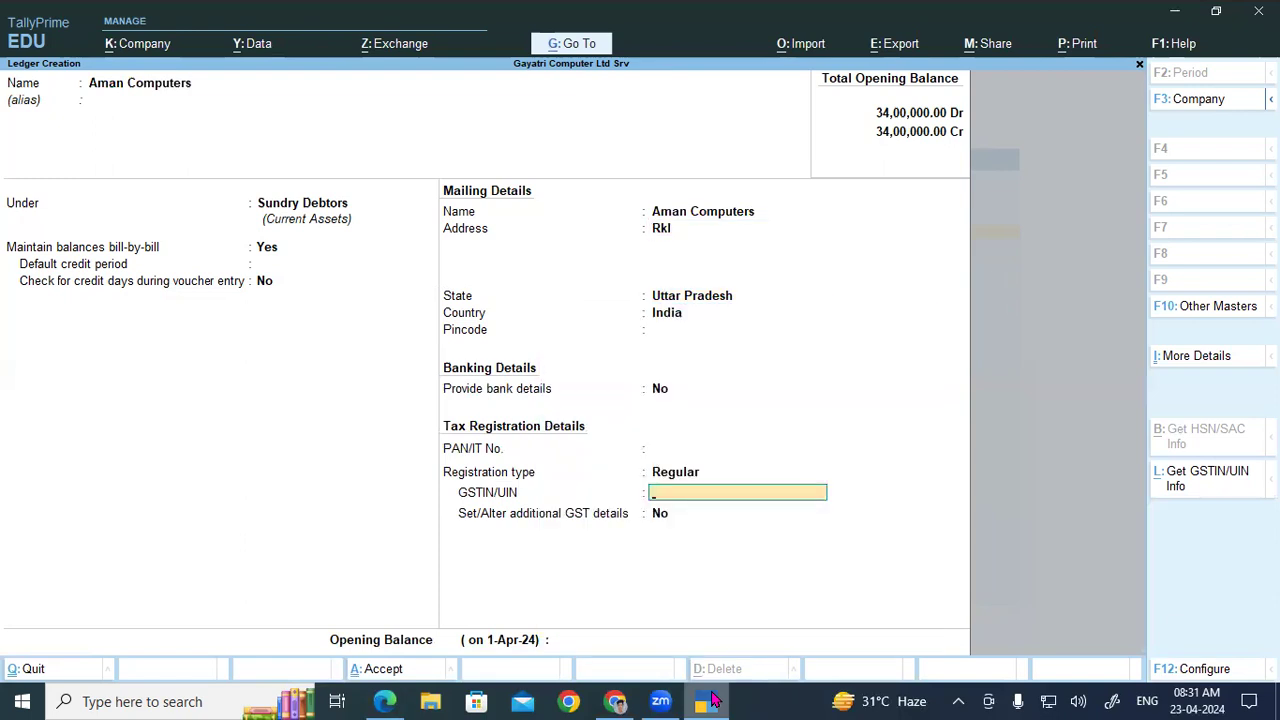
click(712, 701)
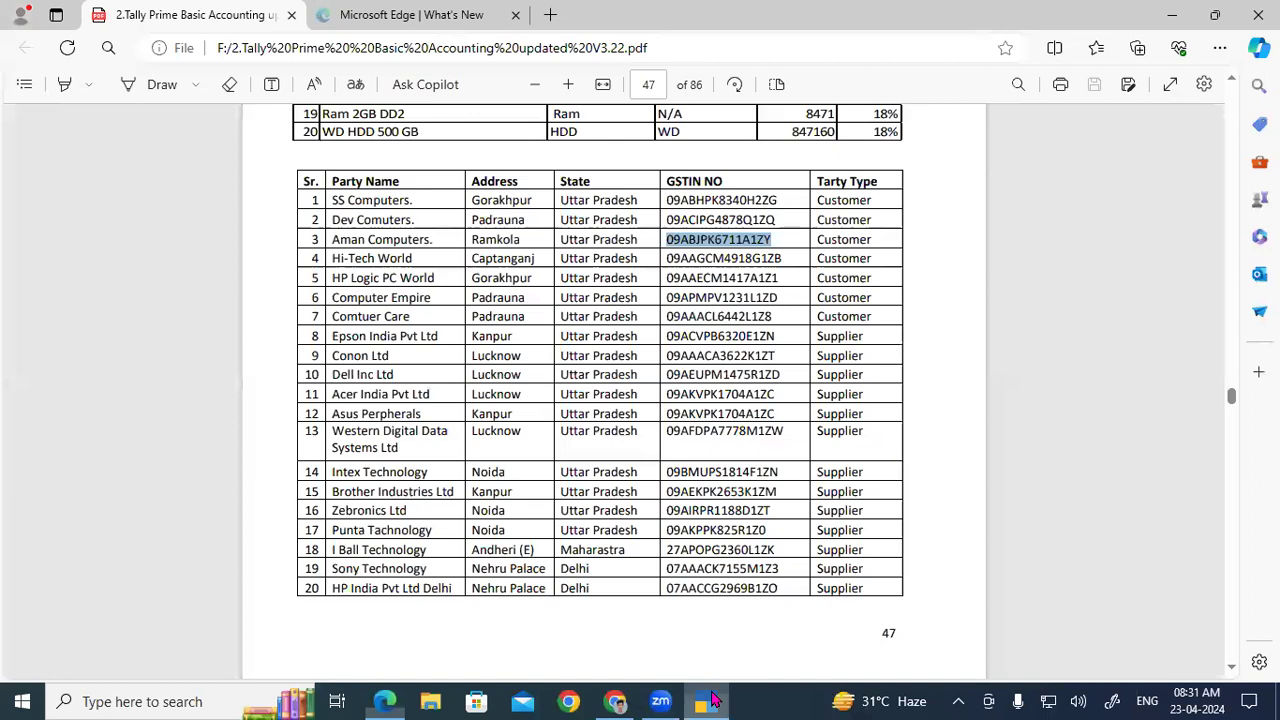
click(713, 700)
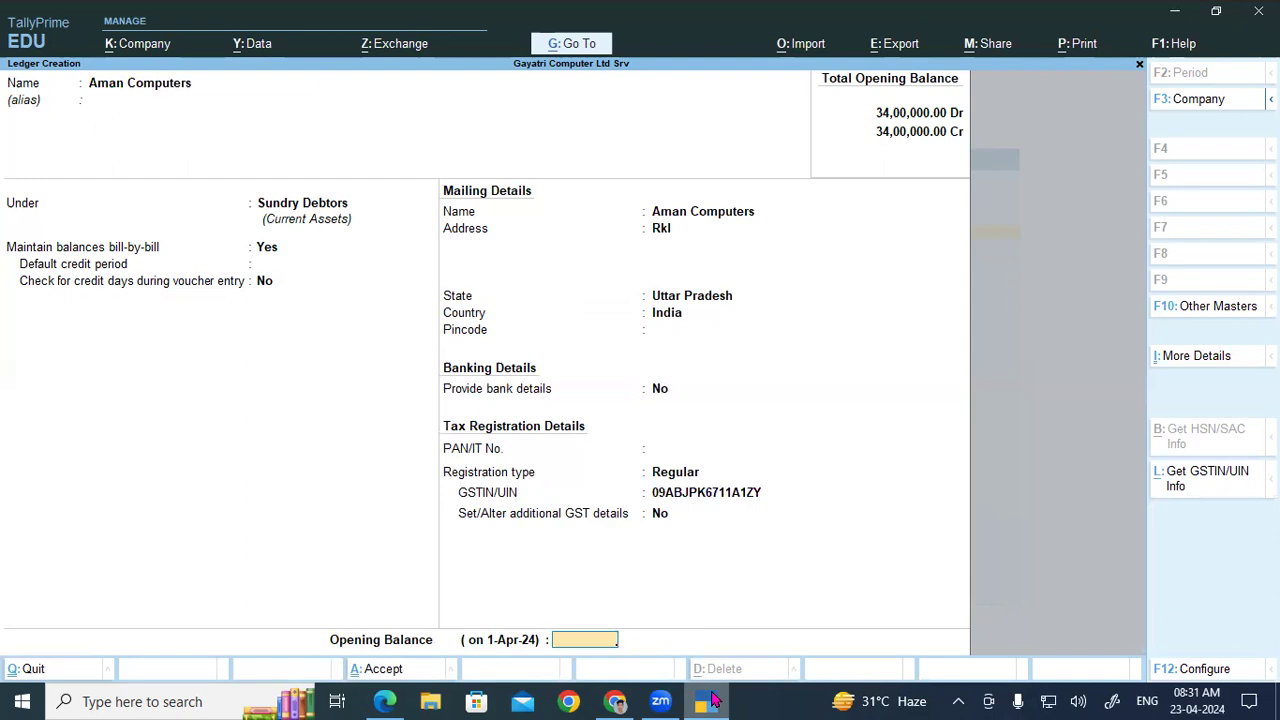
key(ctrl+a)
click(713, 700)
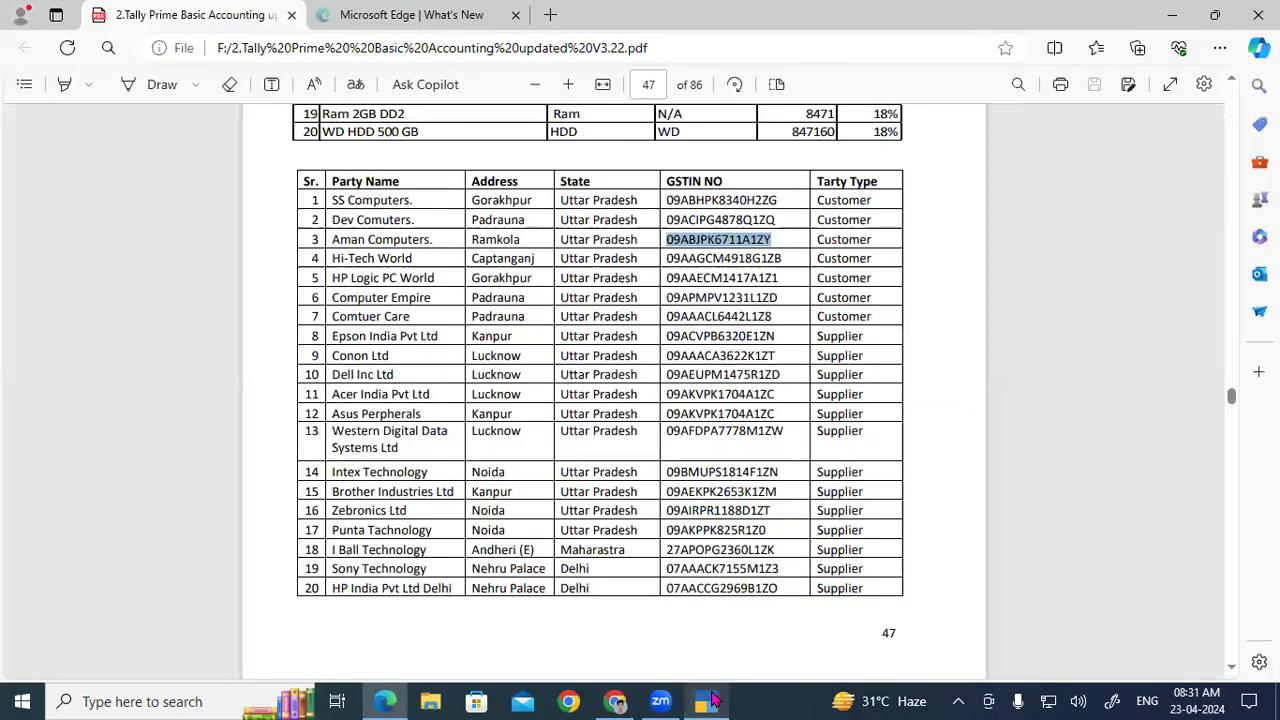
Step: Copy row 4's GSTIN from the PDF and enter the ledger name HI Tech World
drag(667, 259, 774, 261)
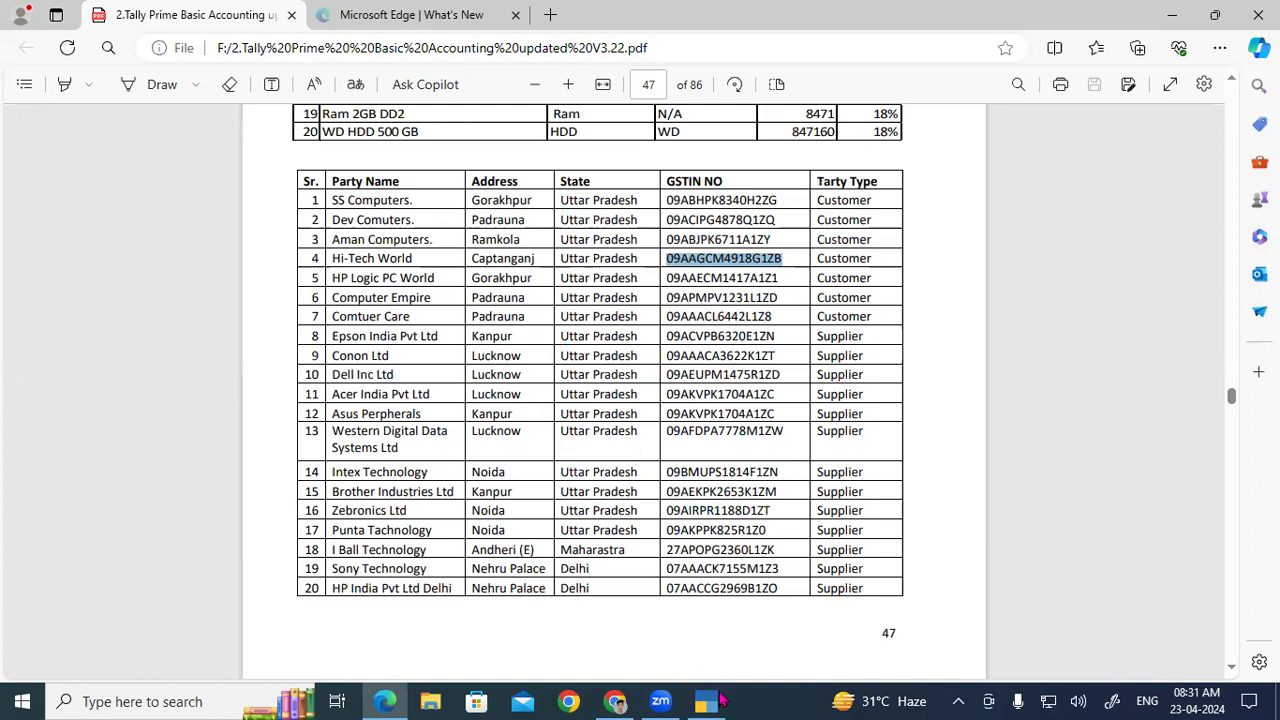
click(722, 701)
text(Tech World)
key(Return)
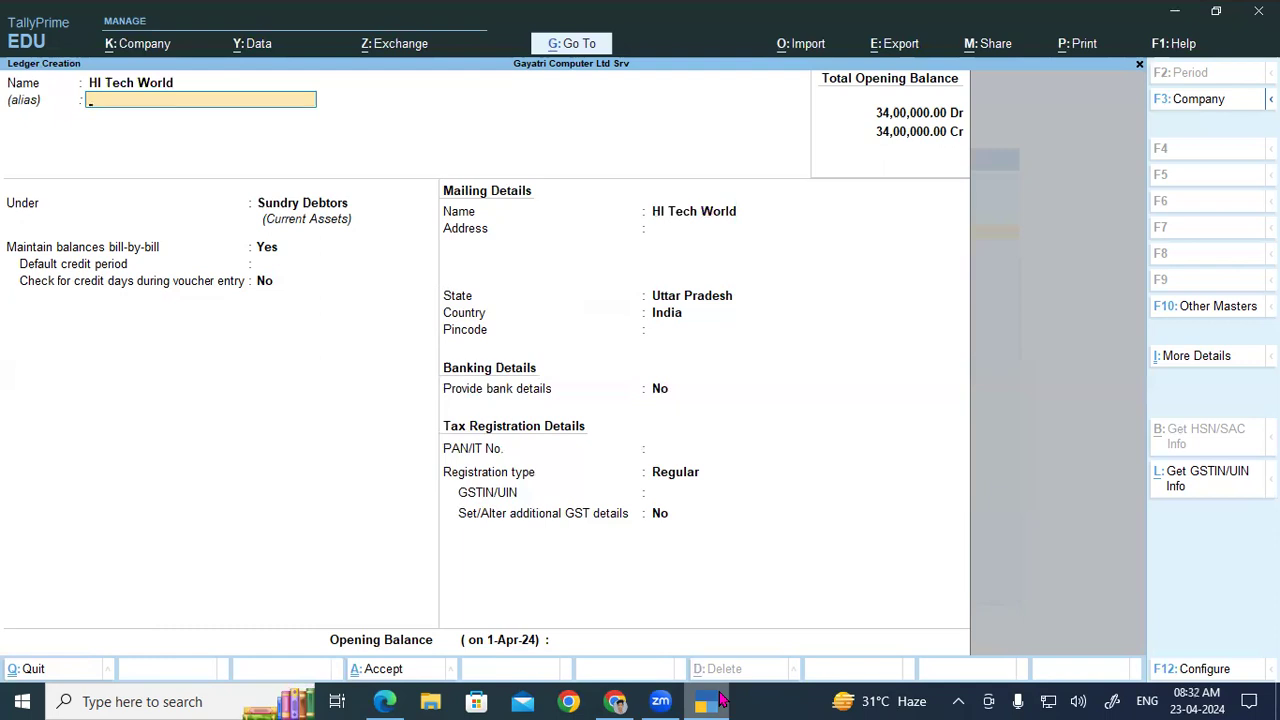
key(Return)
key(Return)
key(Return)
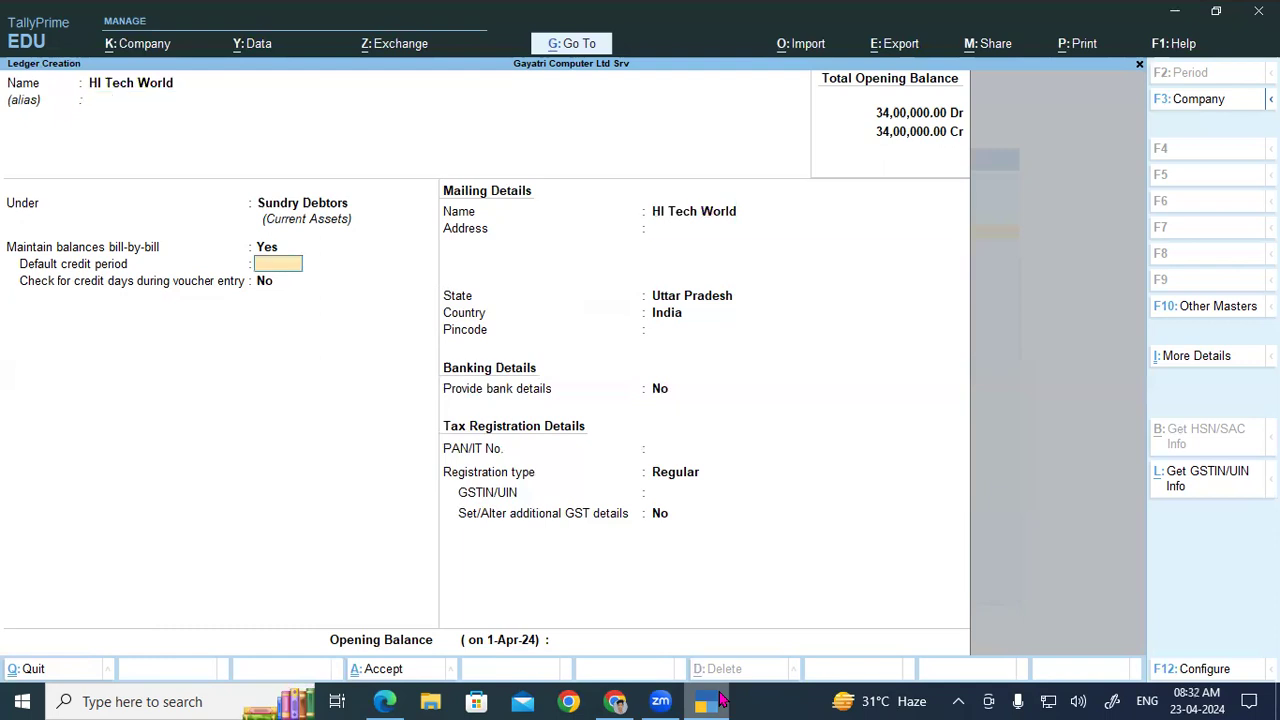
Step: Give HI Tech World address CPJ, paste its GSTIN, and save the ledger
key(Return)
text(CPJ)
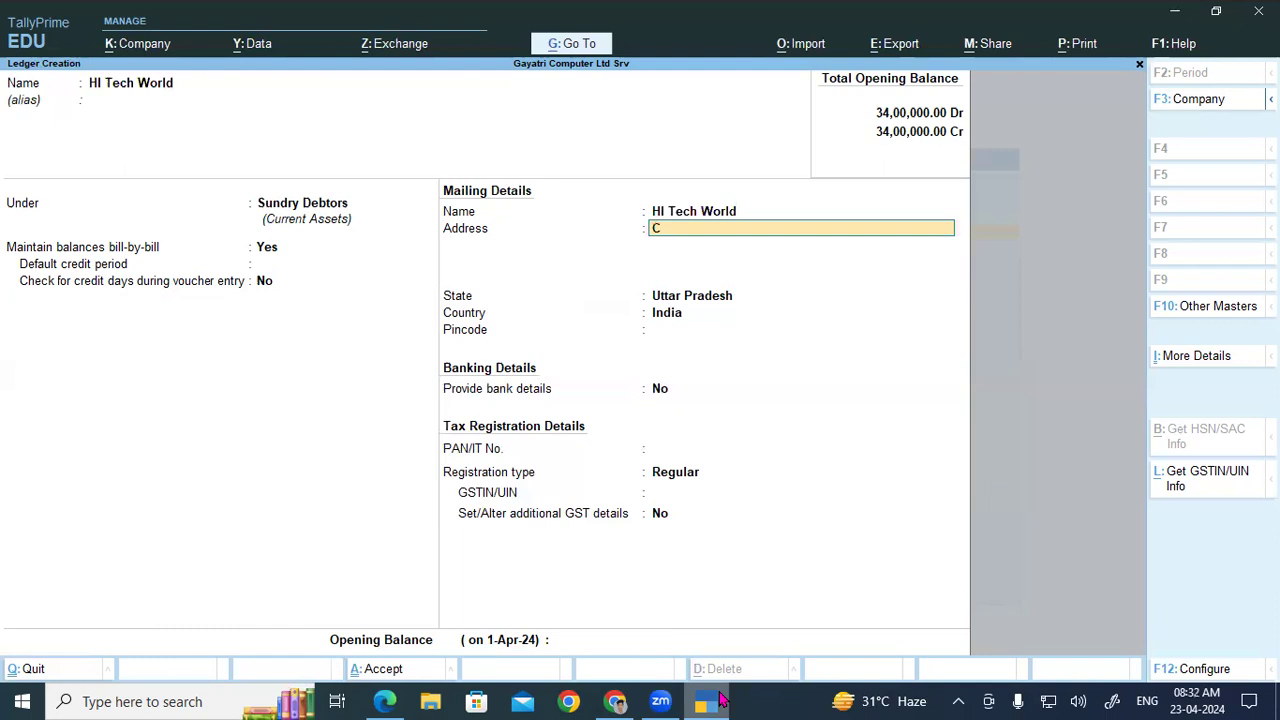
key(Return)
key(Return)
key(Return)
key(Return)
key(Return)
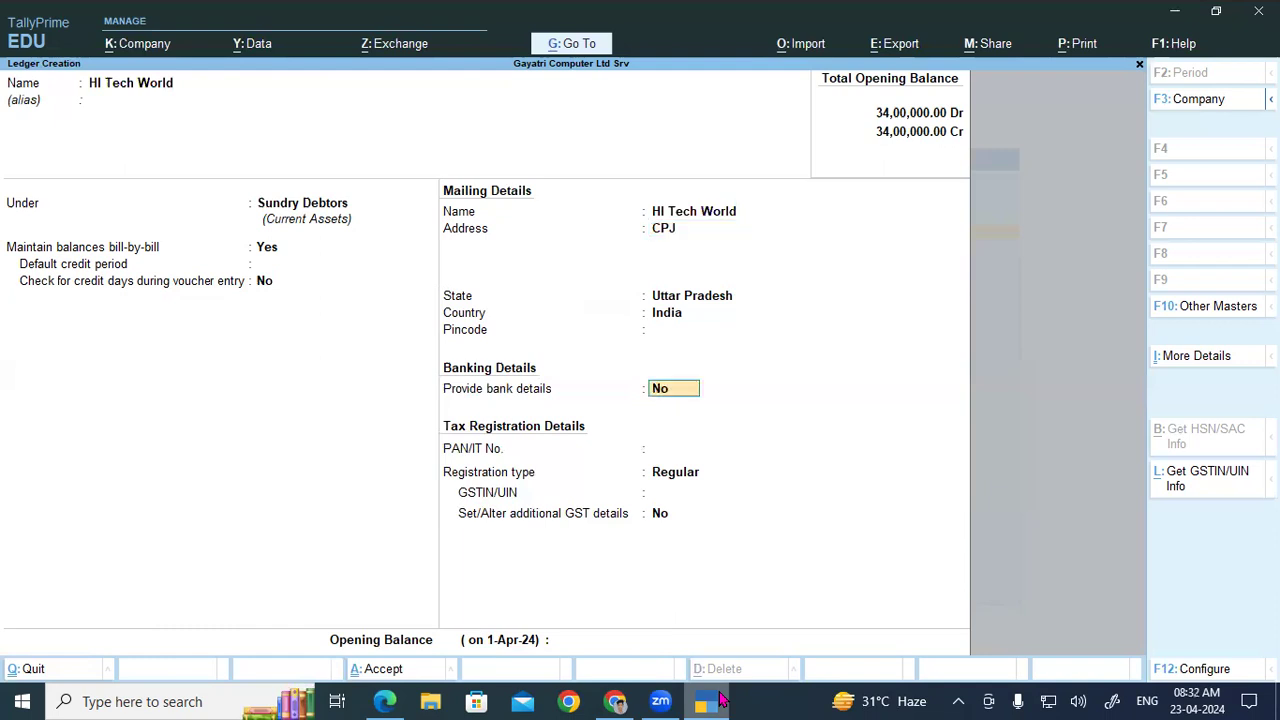
key(Return)
key(Return)
key(Return)
key(ctrl+alt+v)
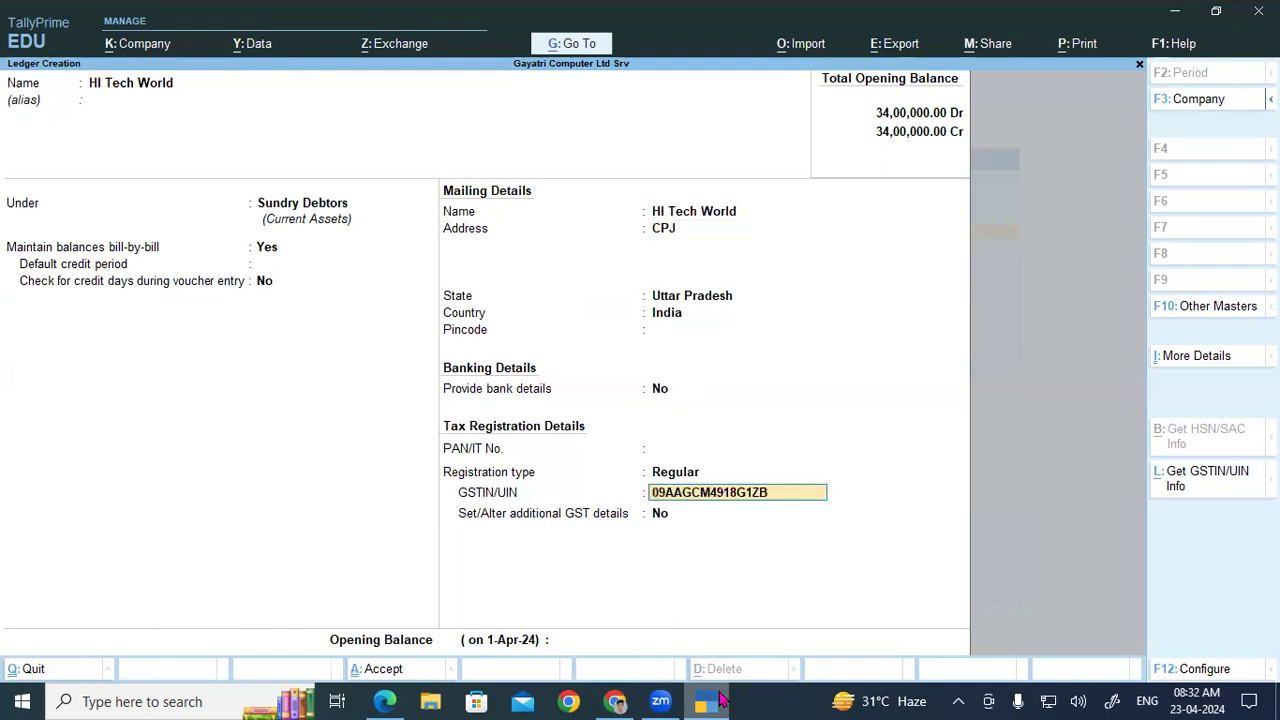
key(Return)
key(Return)
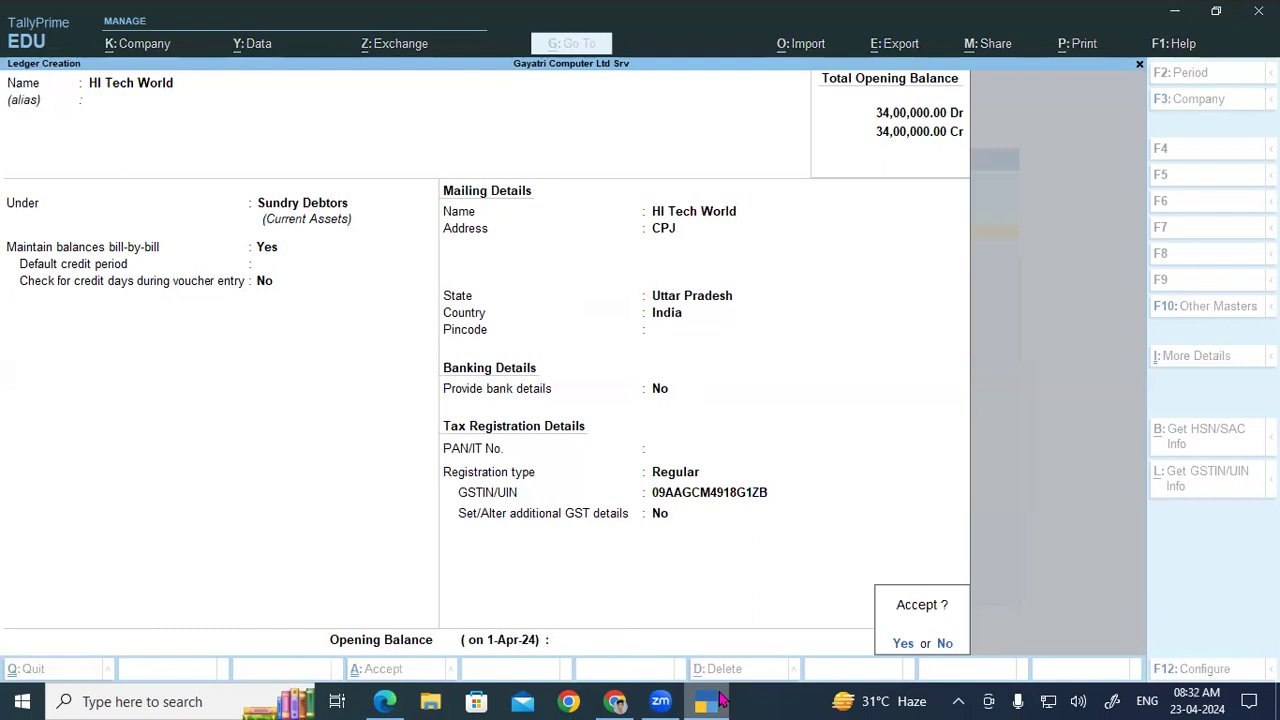
key(Return)
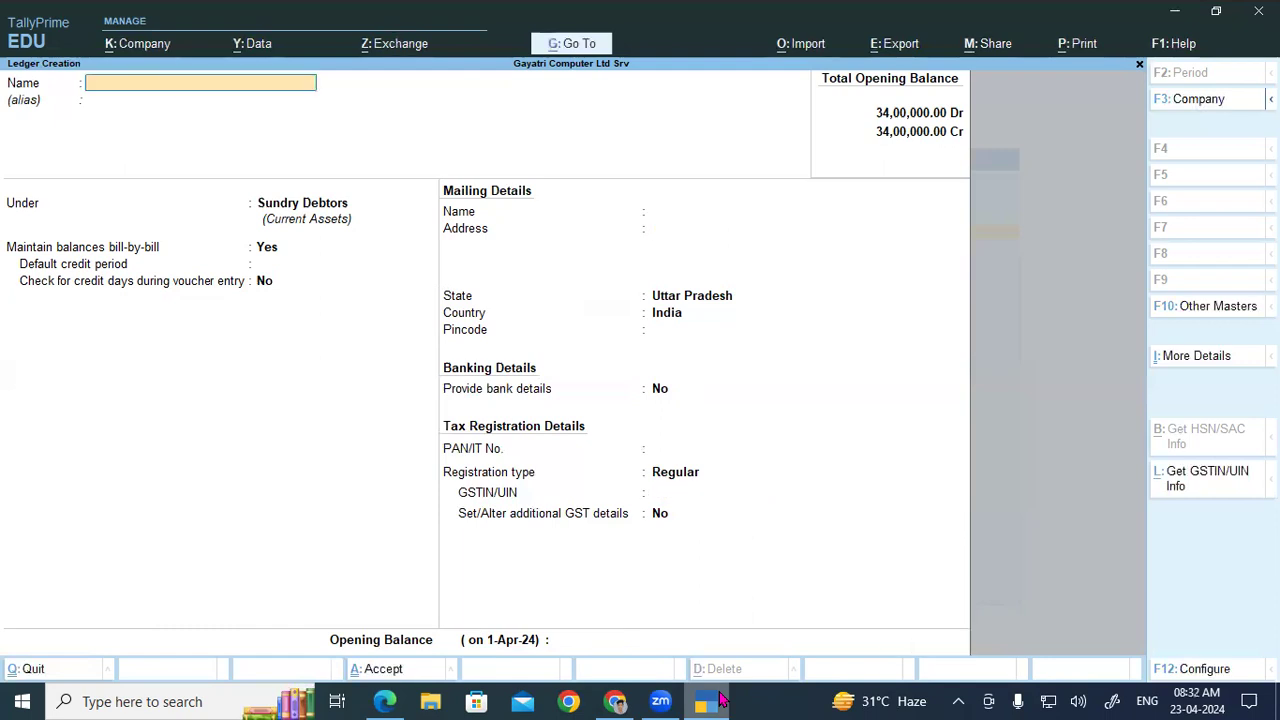
Step: Copy row 5's GSTIN from the PDF and name the new ledger HP Logic PC World
click(718, 701)
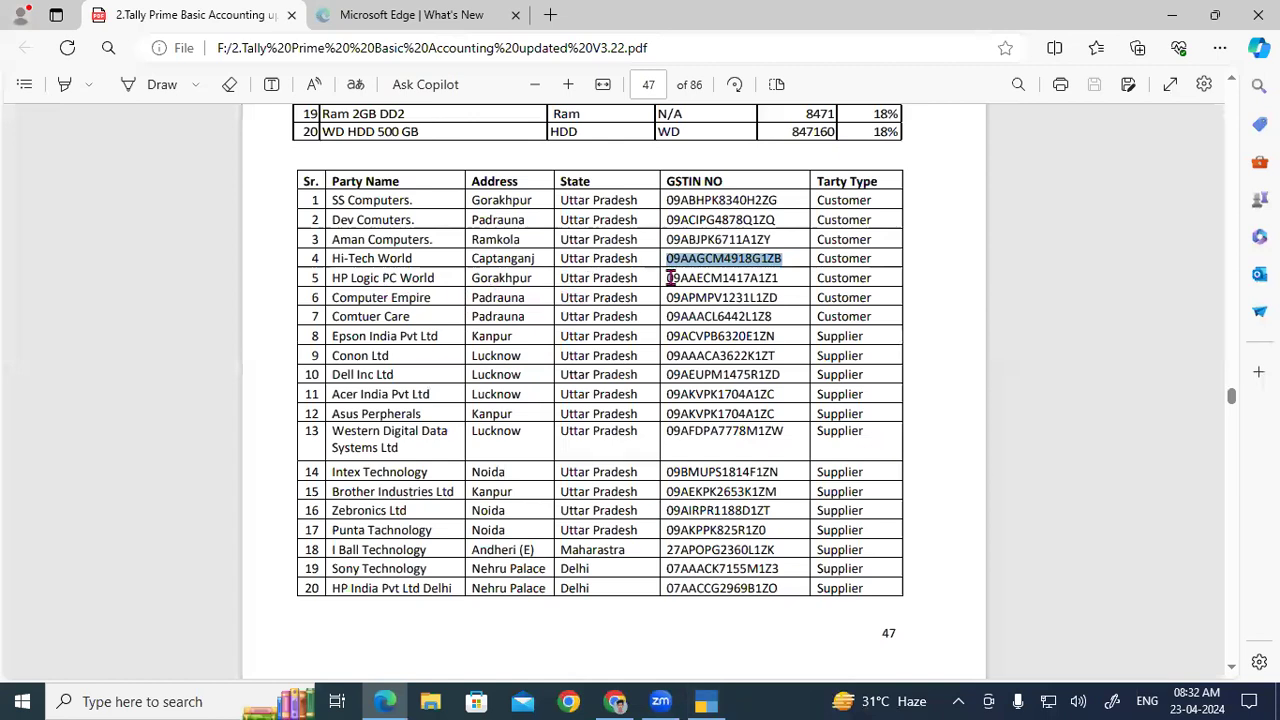
double_click(752, 289)
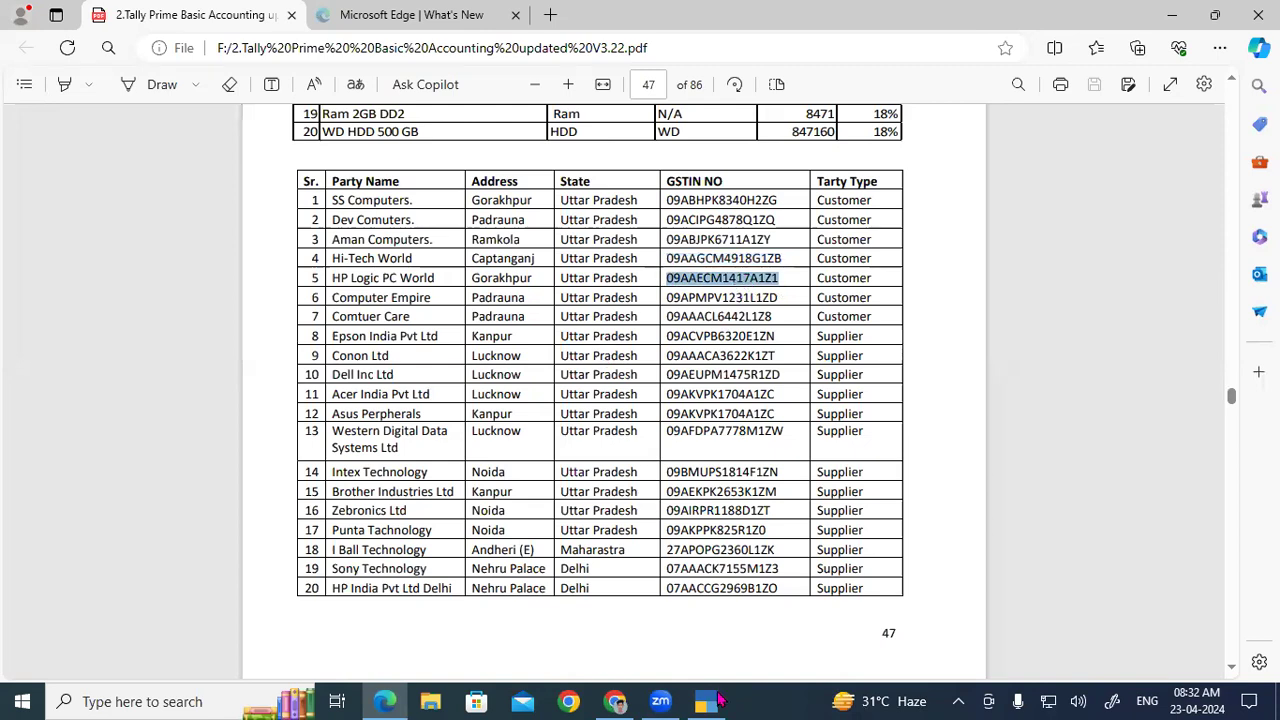
click(722, 701)
text(P Logic World)
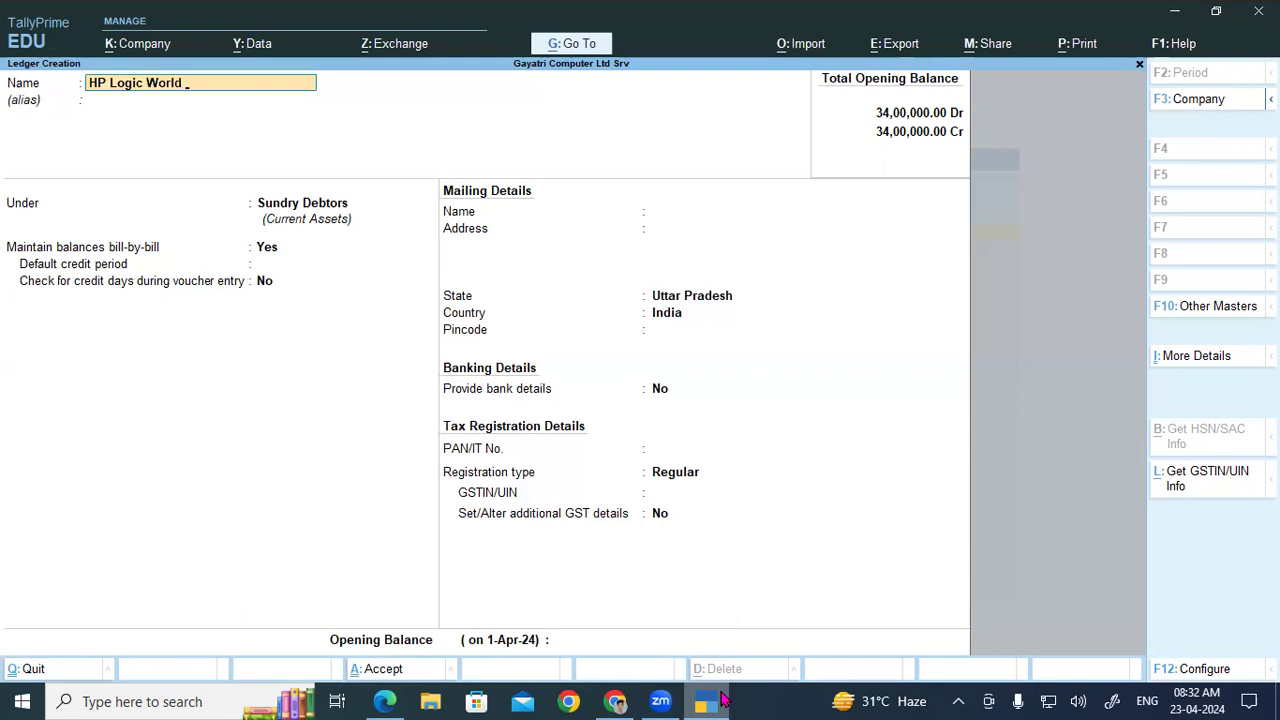
key(BackSpace)
key(BackSpace)
key(BackSpace)
key(BackSpace)
key(BackSpace)
text(PC World)
key(Return)
key(Return)
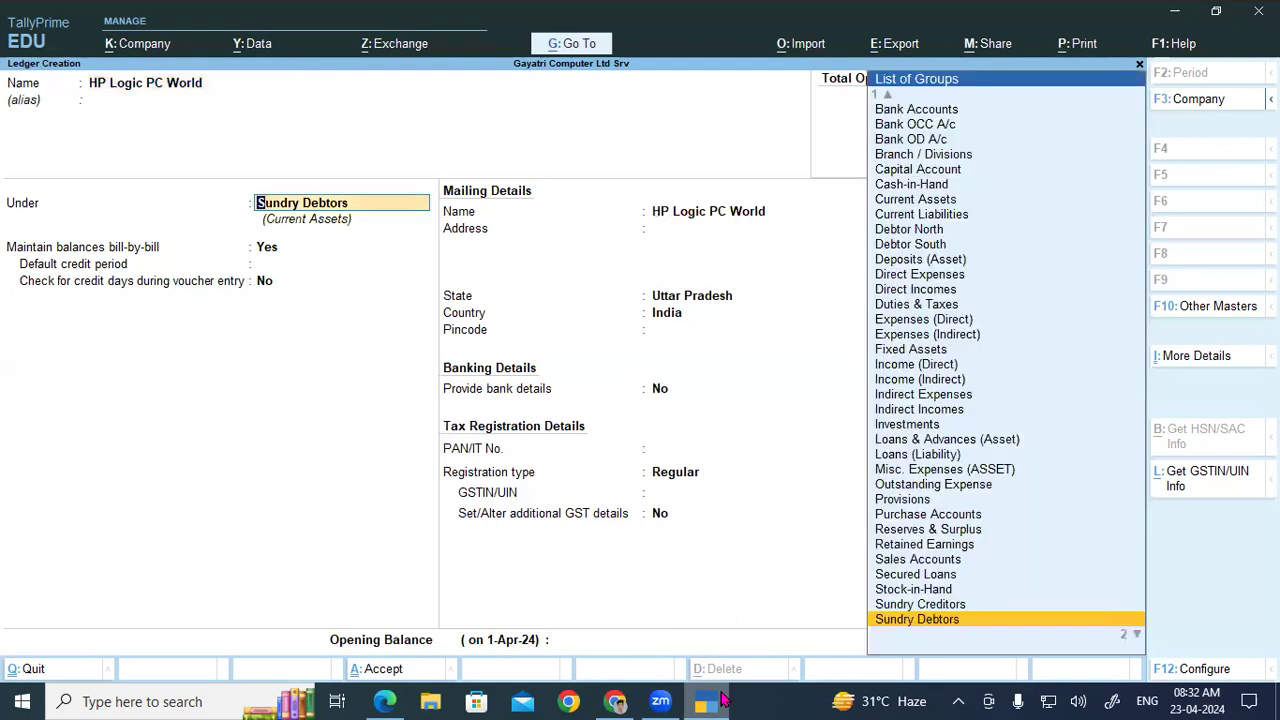
key(Return)
key(Return)
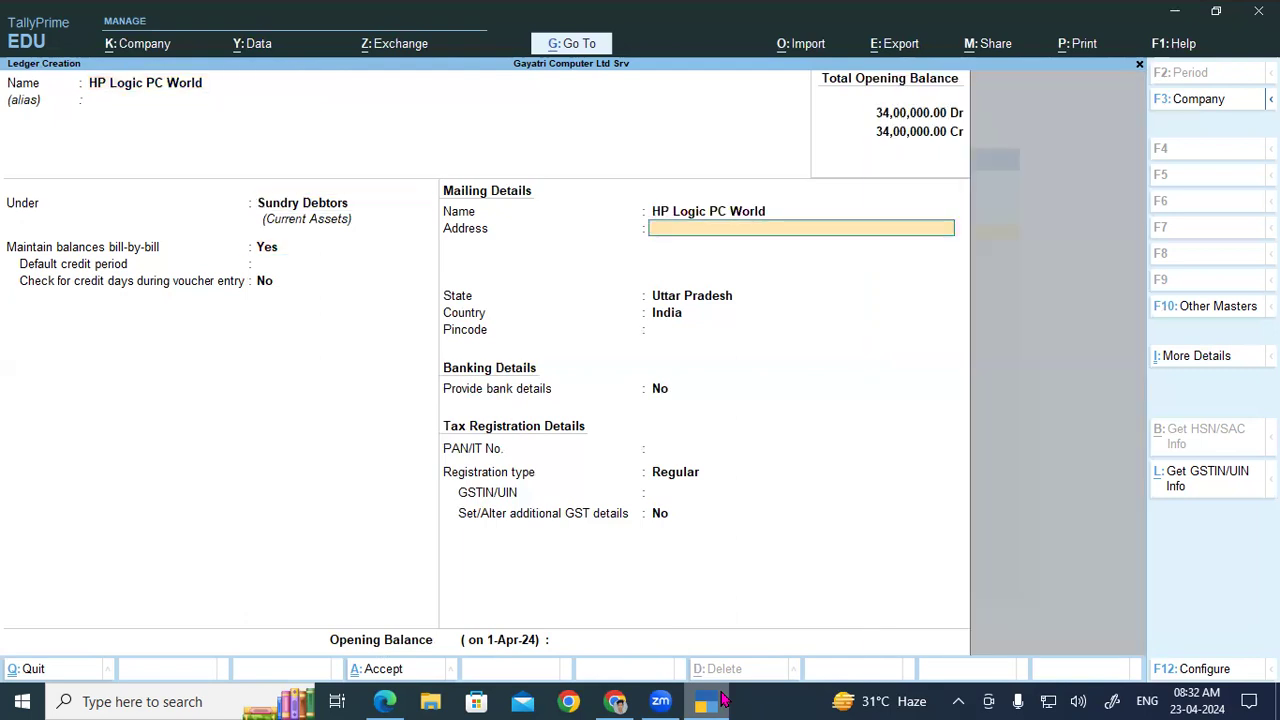
text(Gkp)
key(Return)
key(Return)
key(Return)
key(Return)
key(Return)
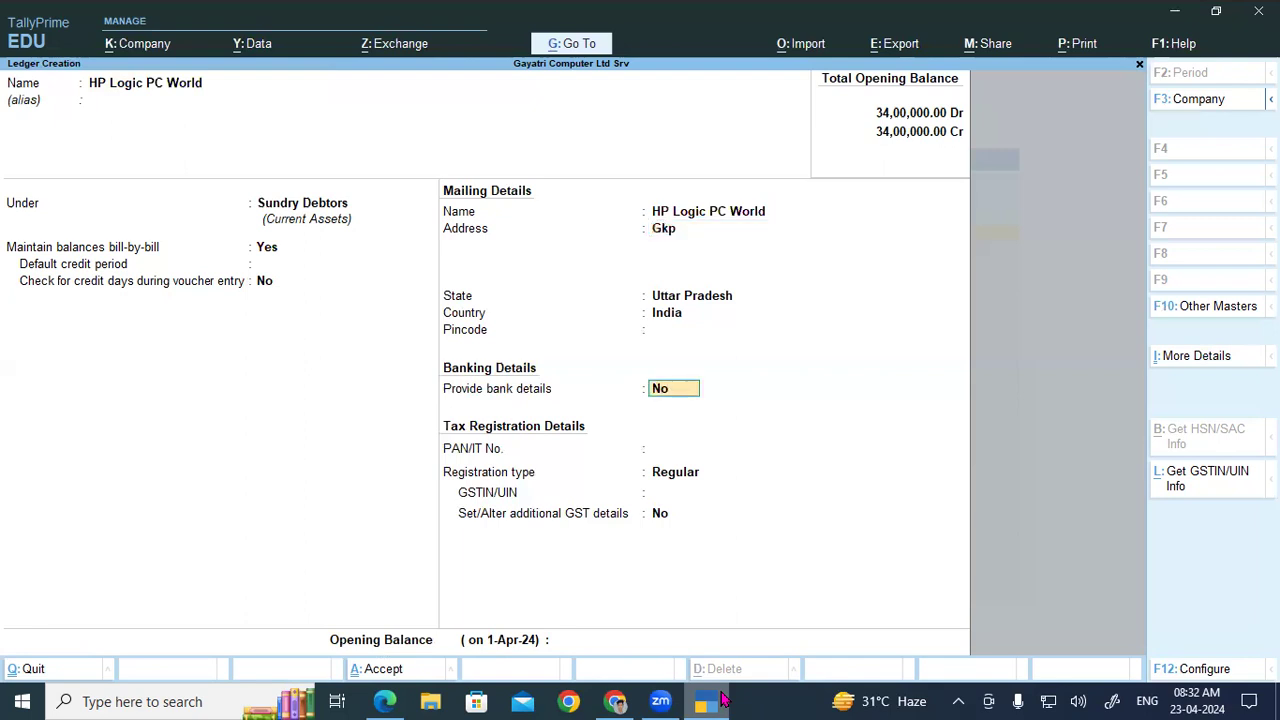
key(Return)
key(Return)
key(Return)
key(ctrl+alt+v)
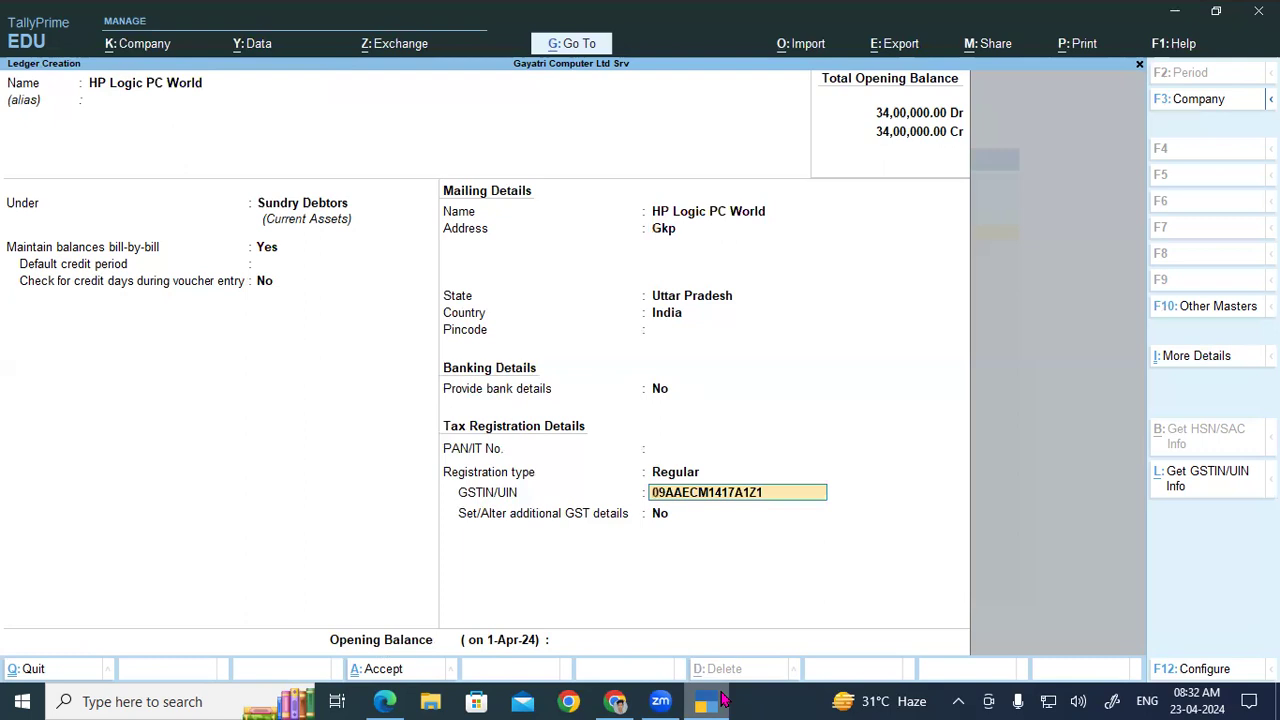
key(Return)
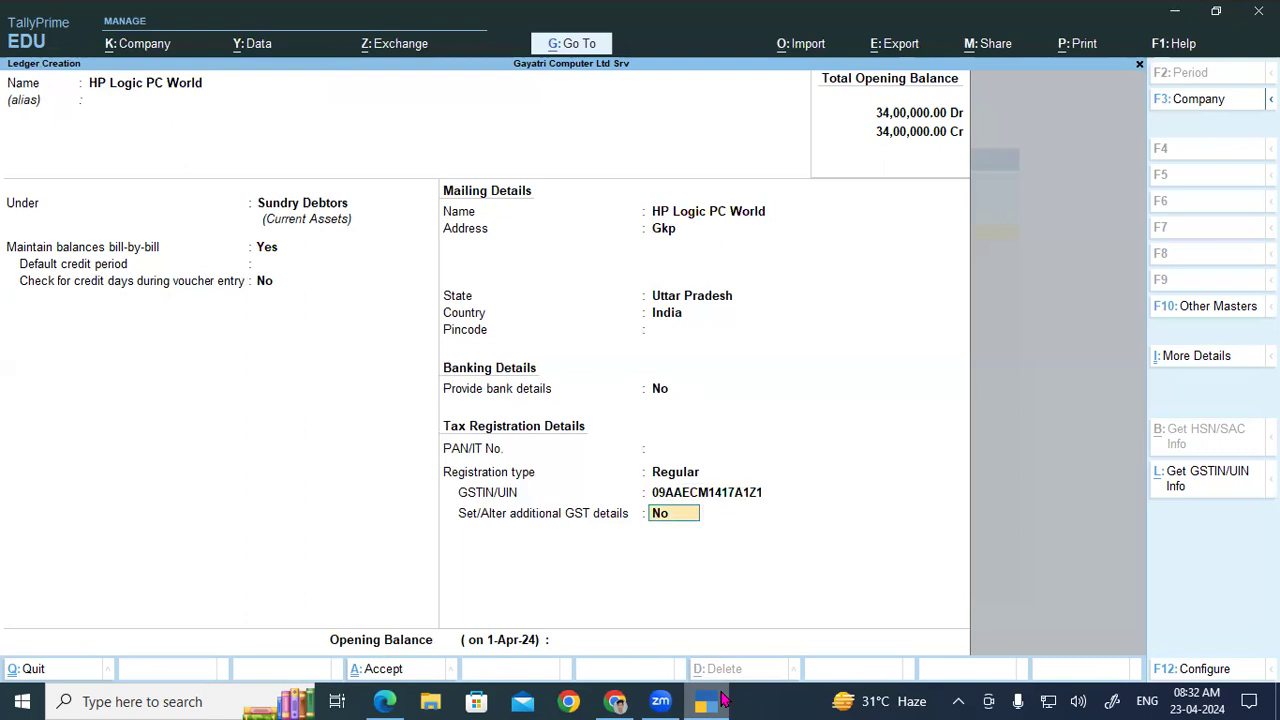
key(ctrl+a)
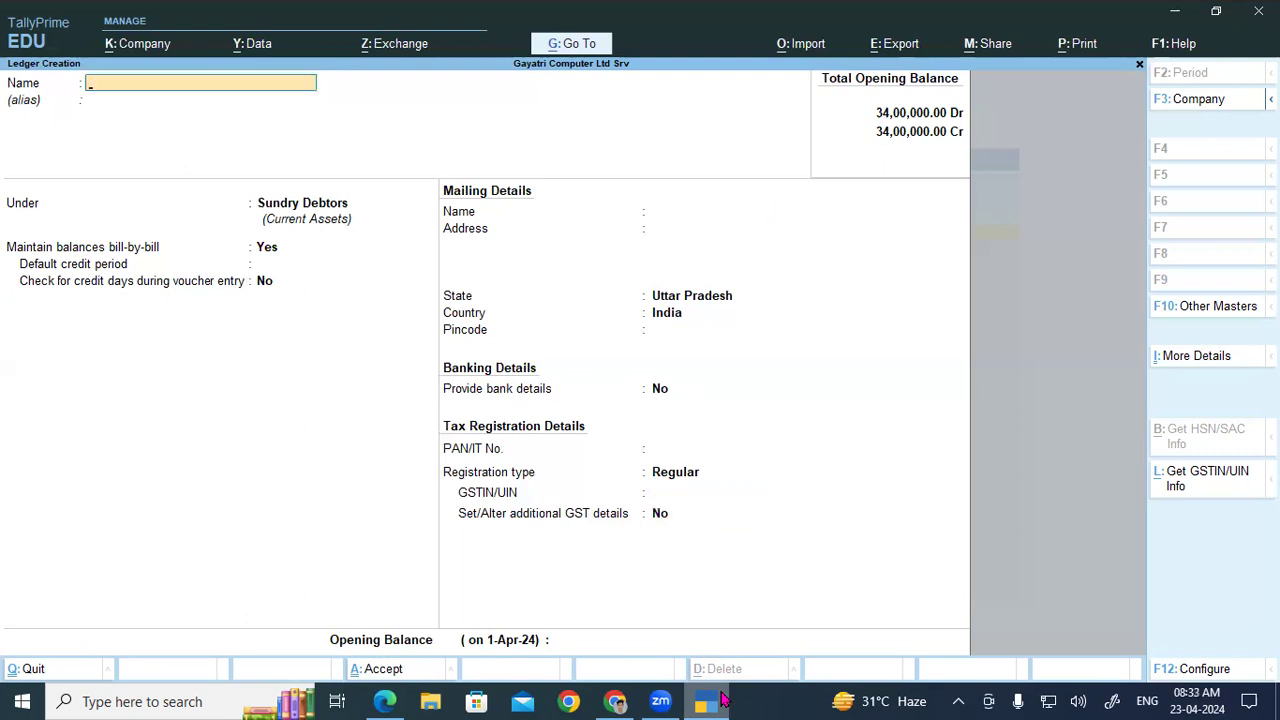
Step: Copy row 6's GSTIN from the PDF and enter the ledger name Computer Empire
click(722, 701)
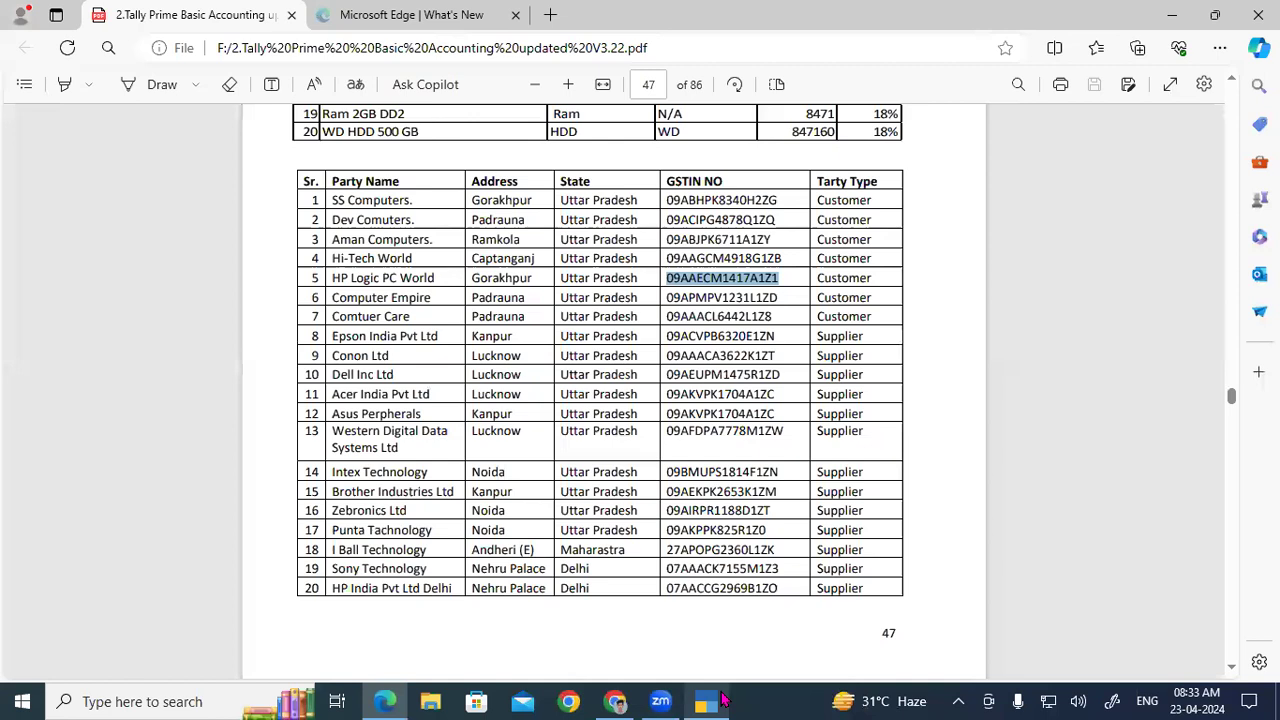
drag(670, 302, 778, 305)
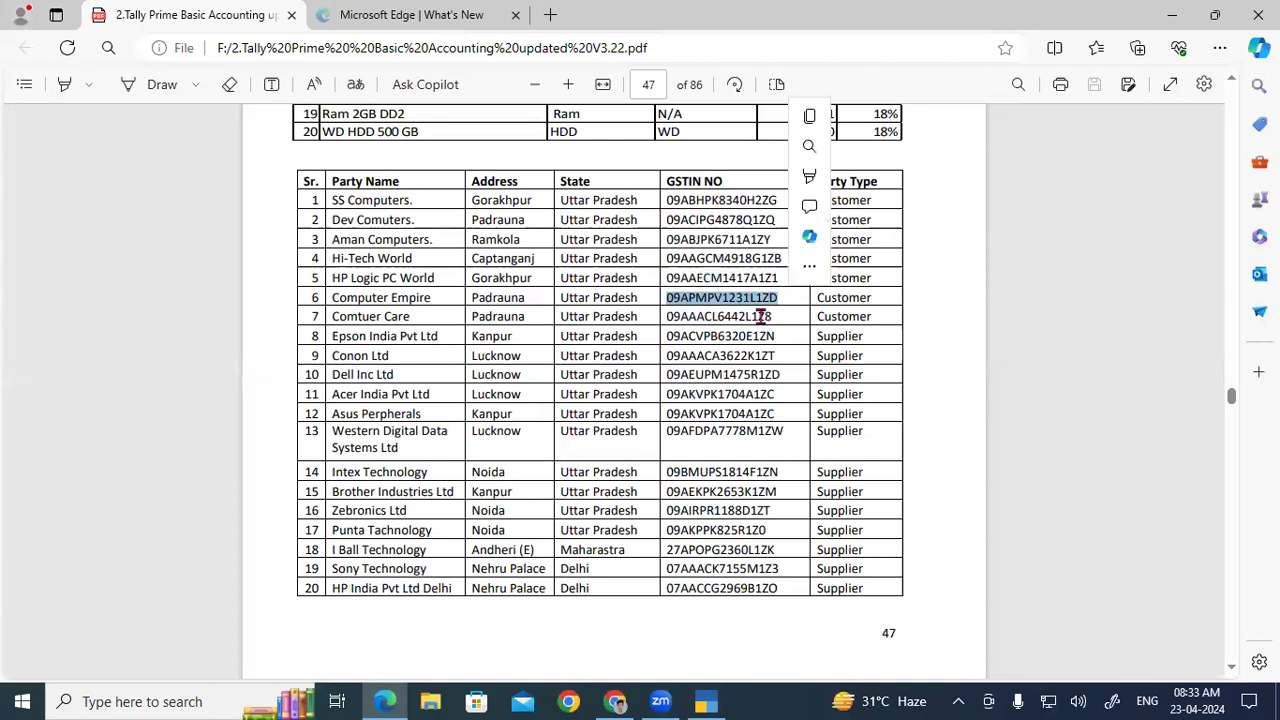
key(ctrl+c)
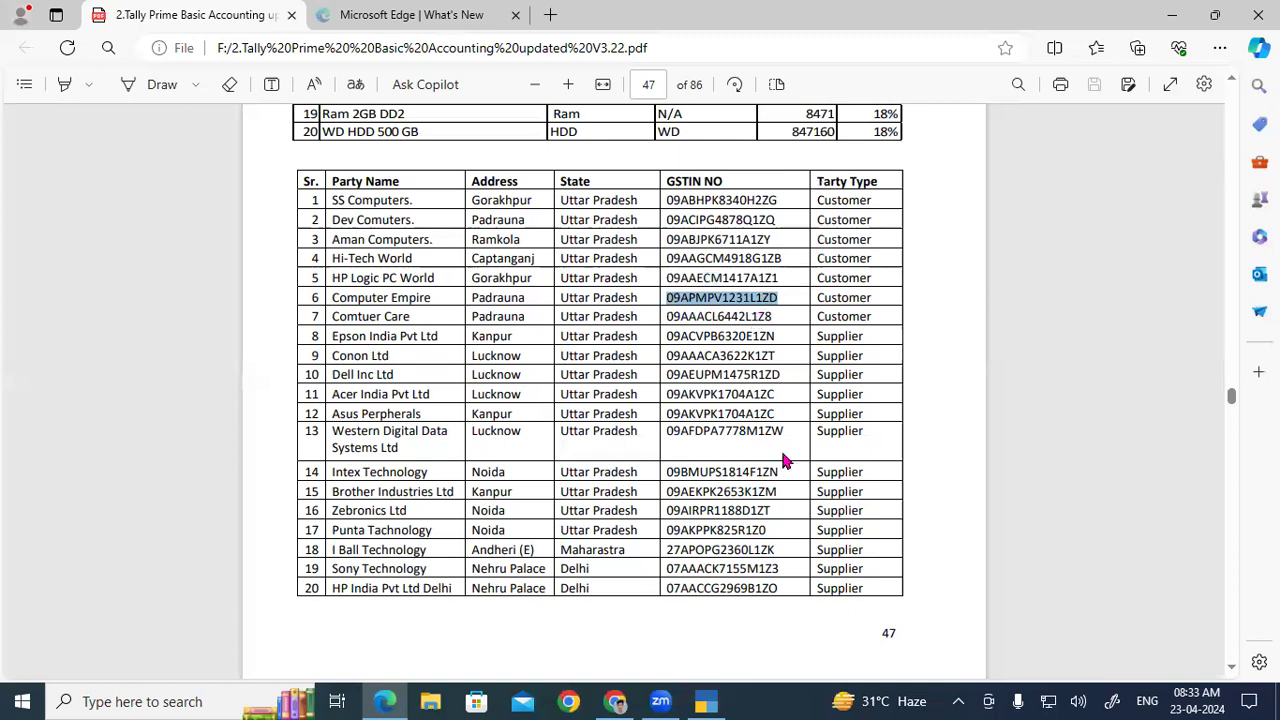
click(710, 701)
text(Computer Empire)
key(Return)
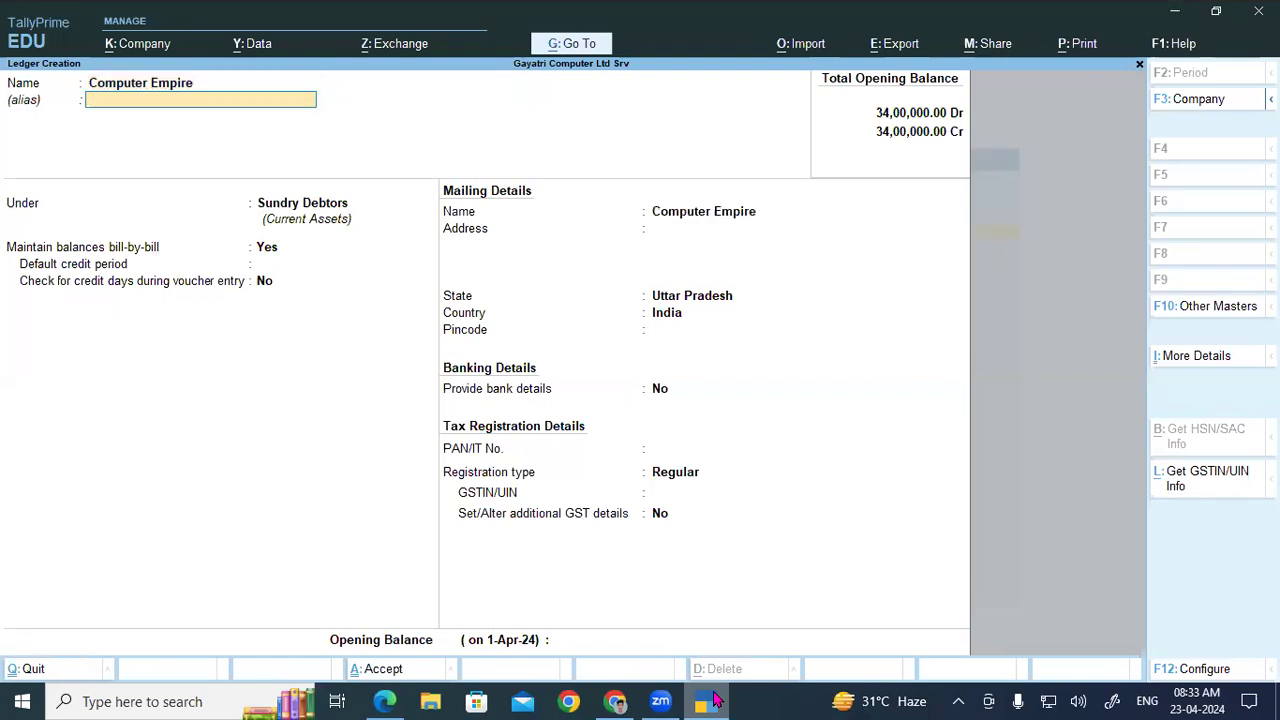
key(Return)
key(Return)
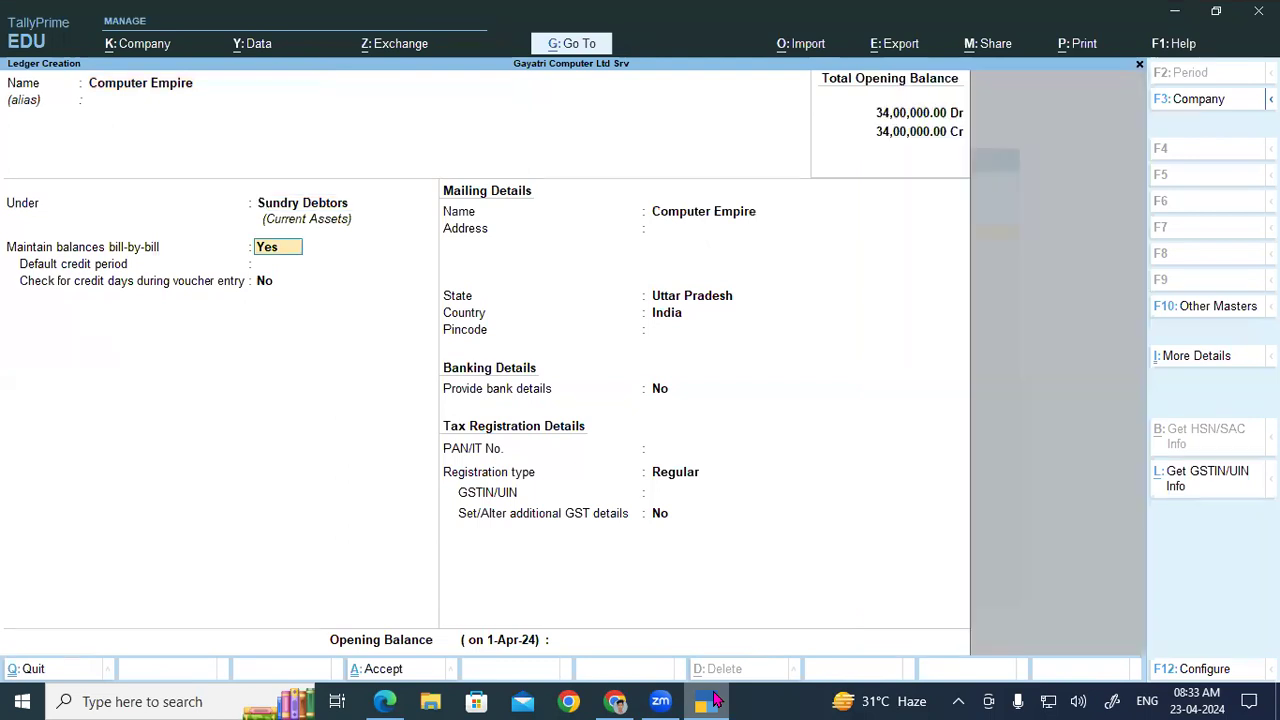
key(Return)
key(Return)
key(Return)
text(Pdr)
key(Return)
key(Return)
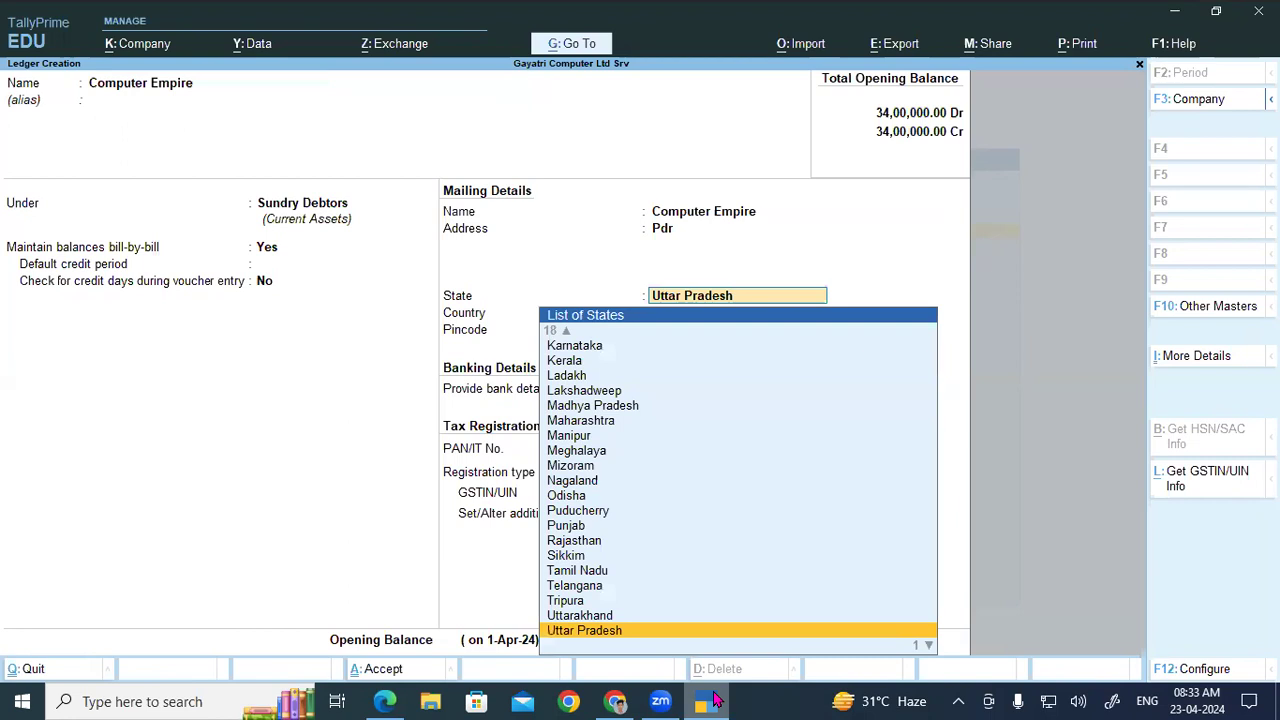
key(Return)
key(Return)
key(Return)
key(Return)
key(Return)
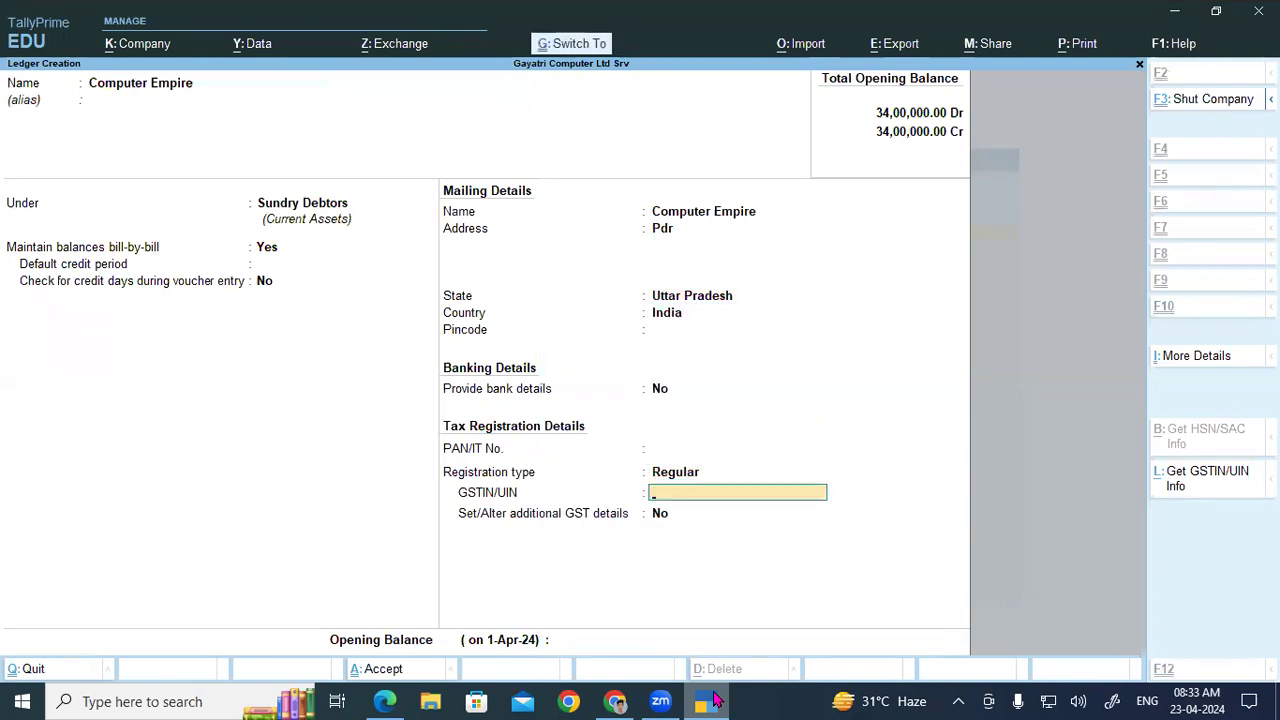
key(ctrl+v)
key(Return)
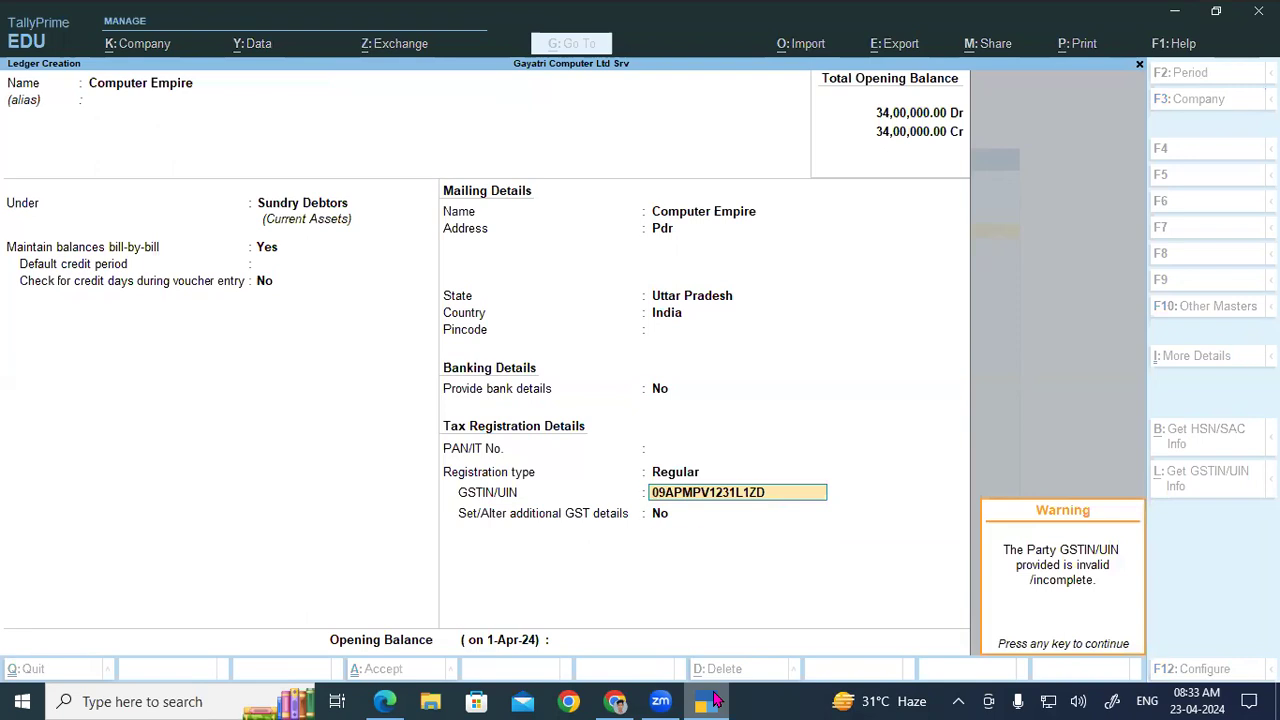
key(Return)
key(Return)
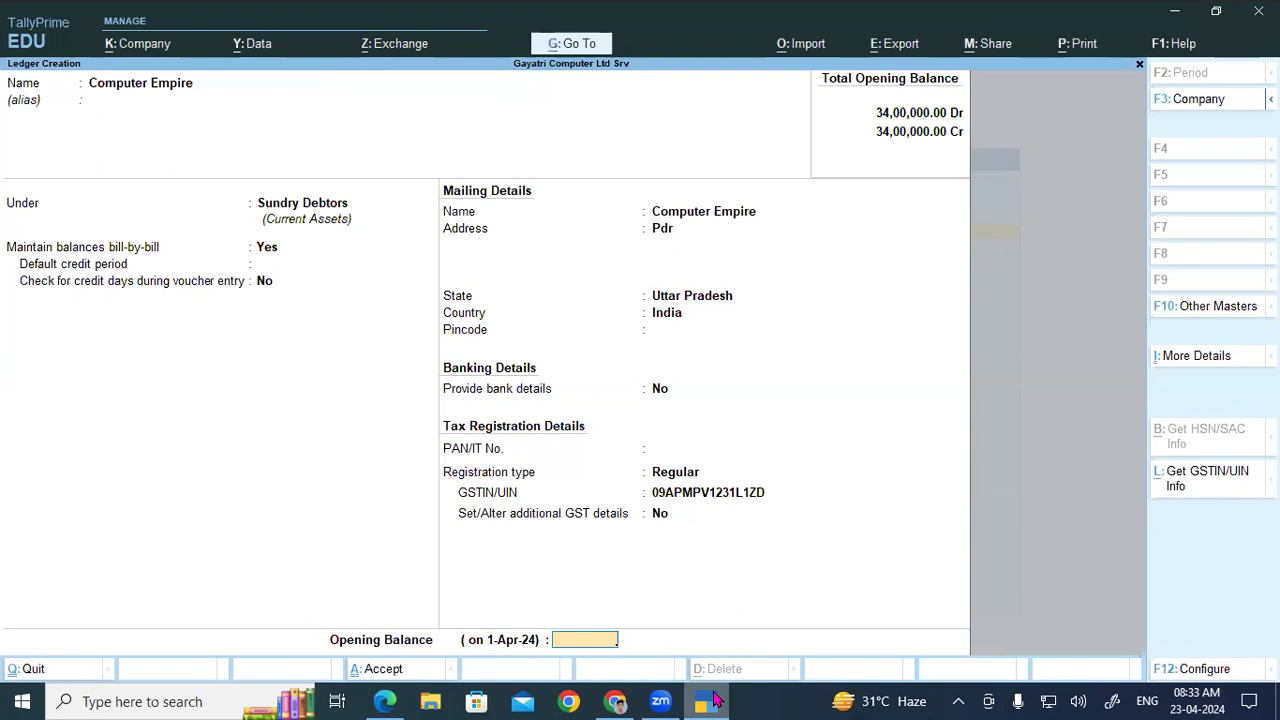
key(Return)
click(709, 701)
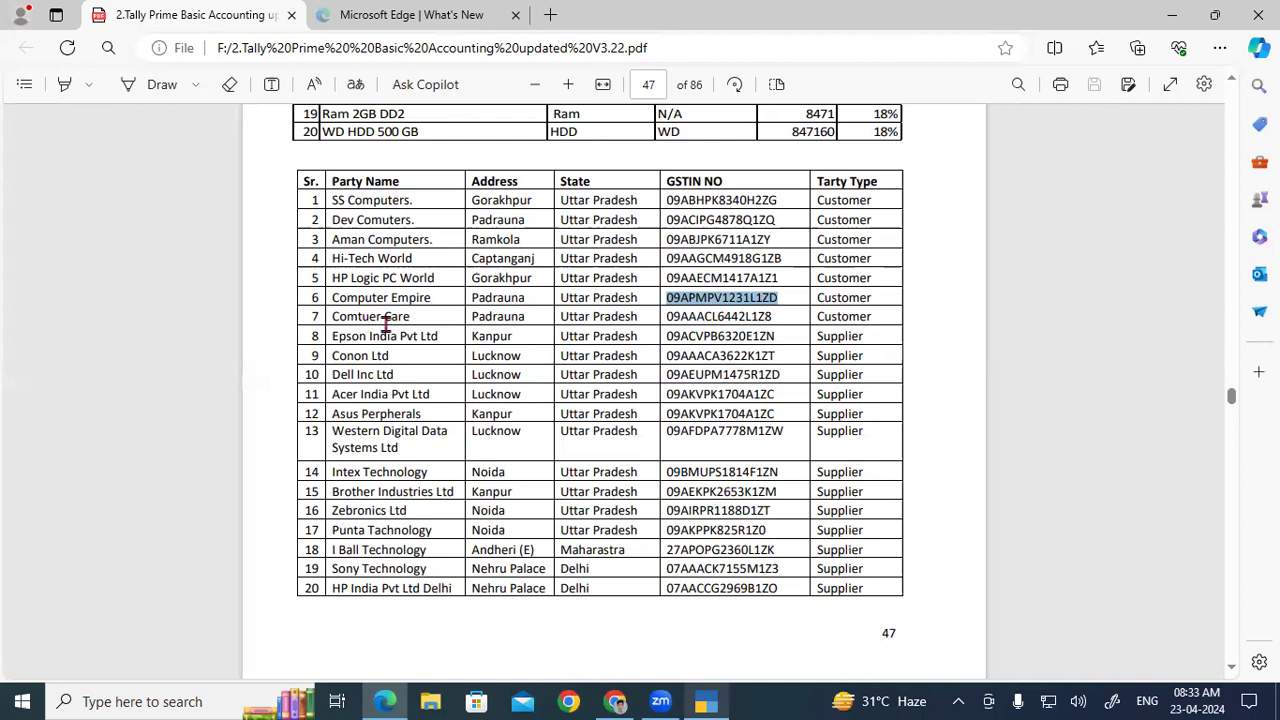
Step: Copy row 7's GSTIN from the PDF and enter the ledger name Computer Care
double_click(768, 316)
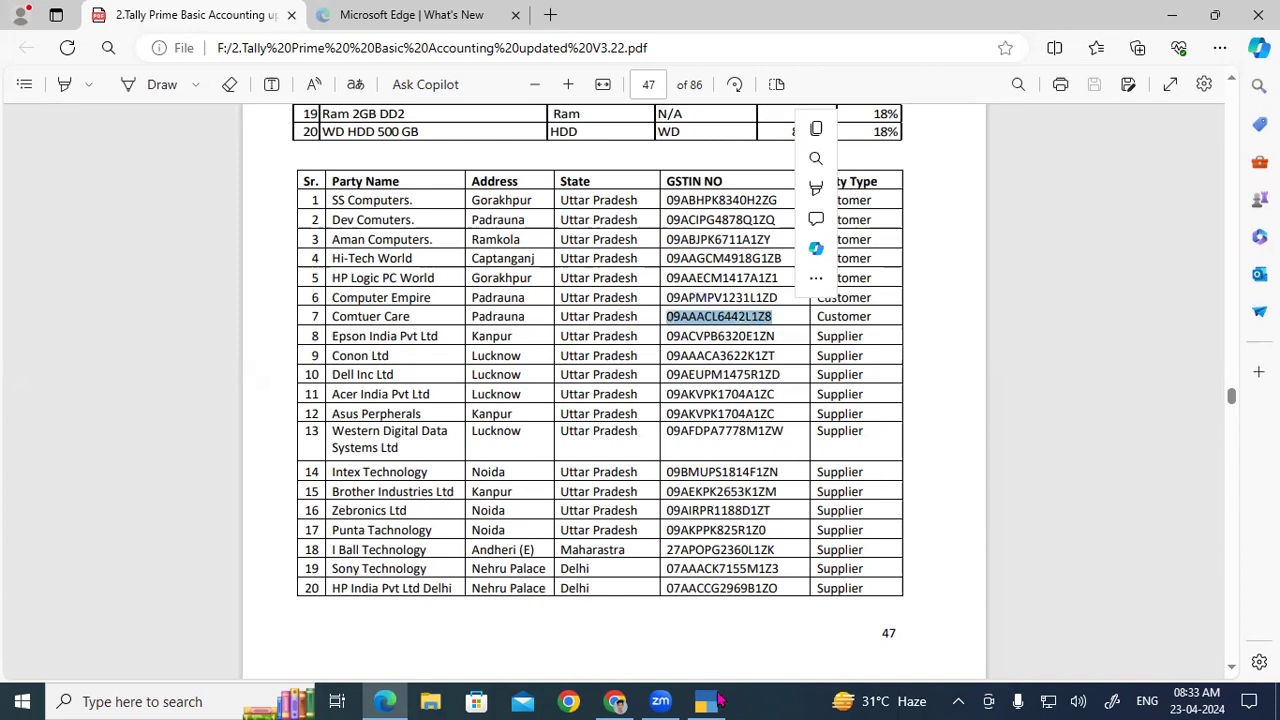
click(718, 700)
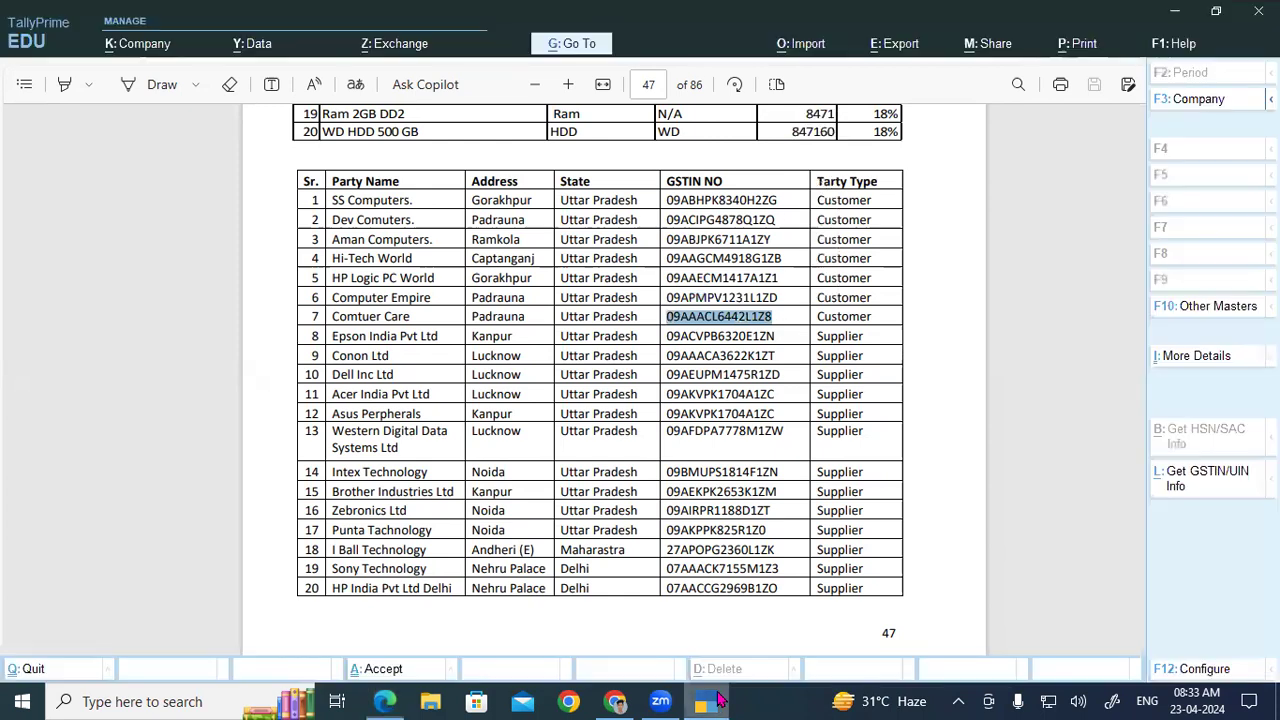
text(C)
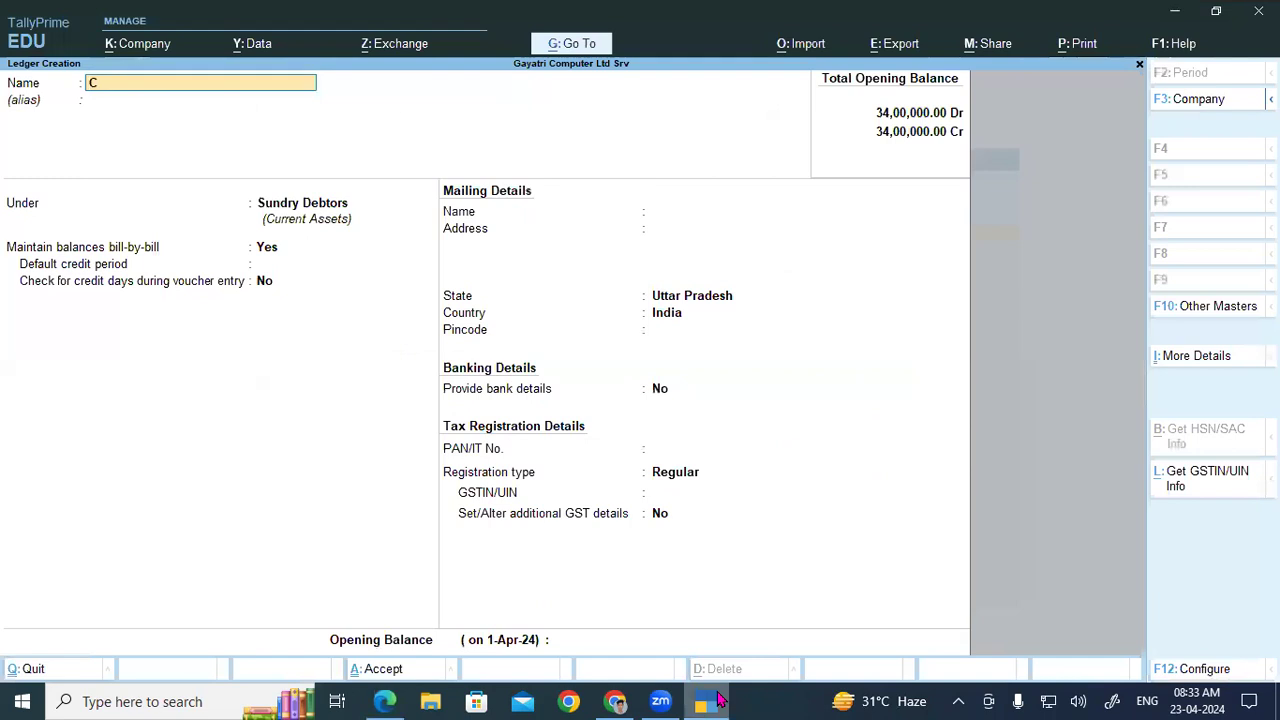
text(omputer Care)
key(Return)
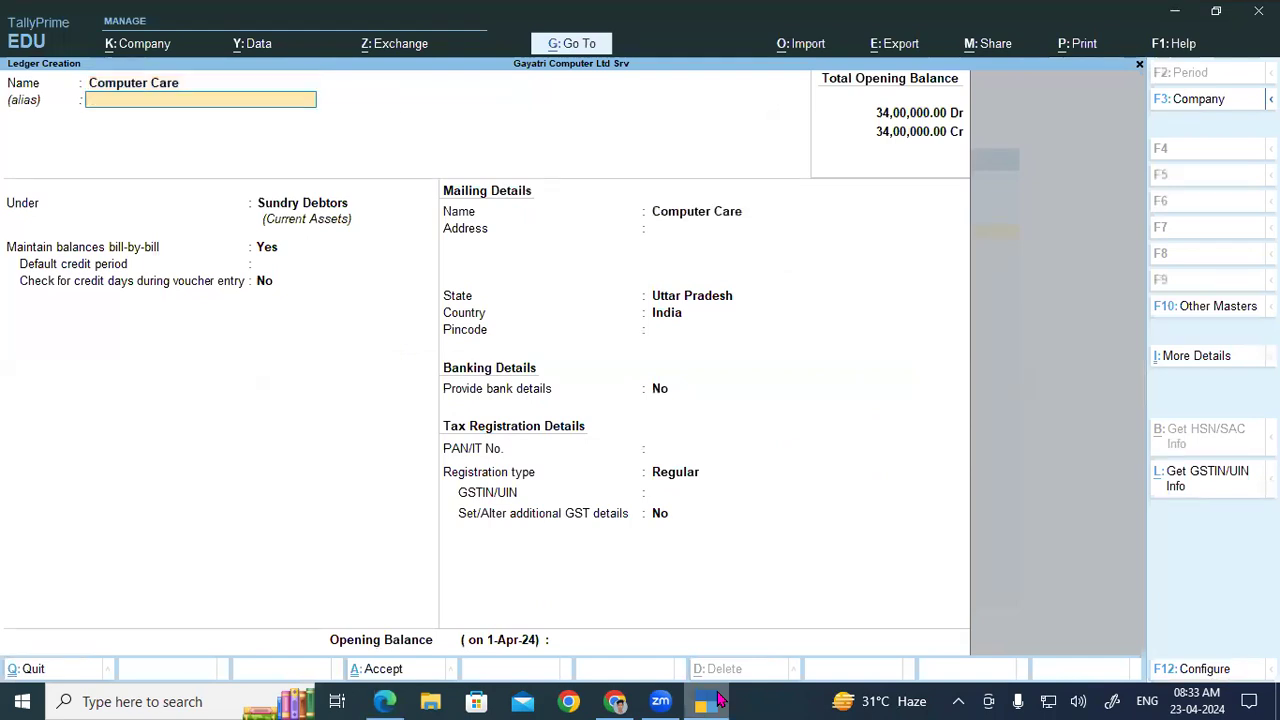
key(Return)
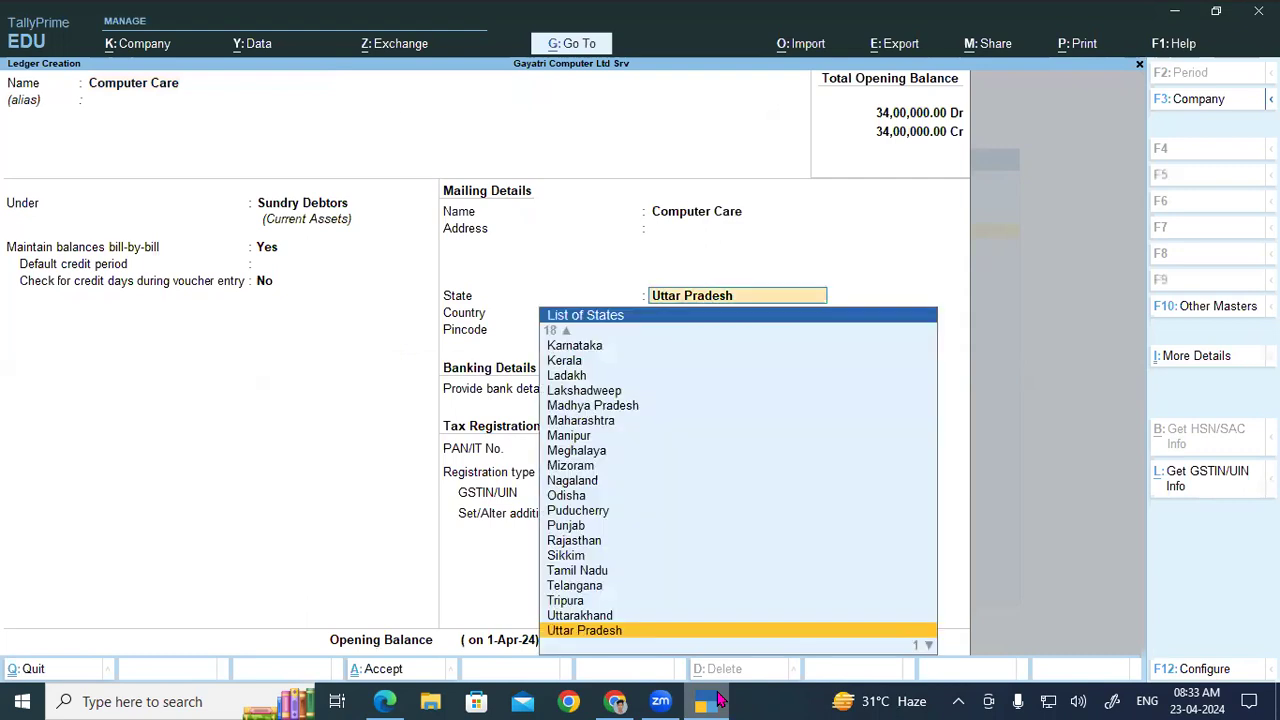
text(Pdr)
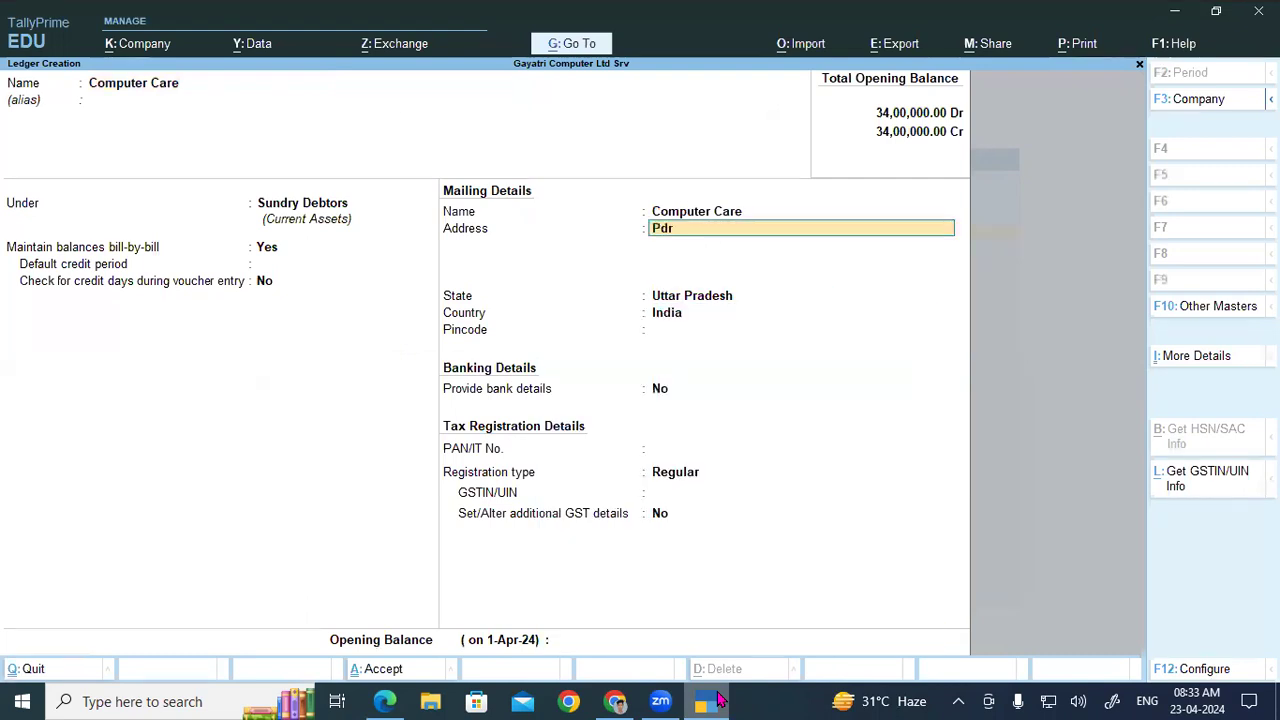
key(Return)
key(Return)
key(Return)
key(Return)
key(Return)
key(Return)
key(Return)
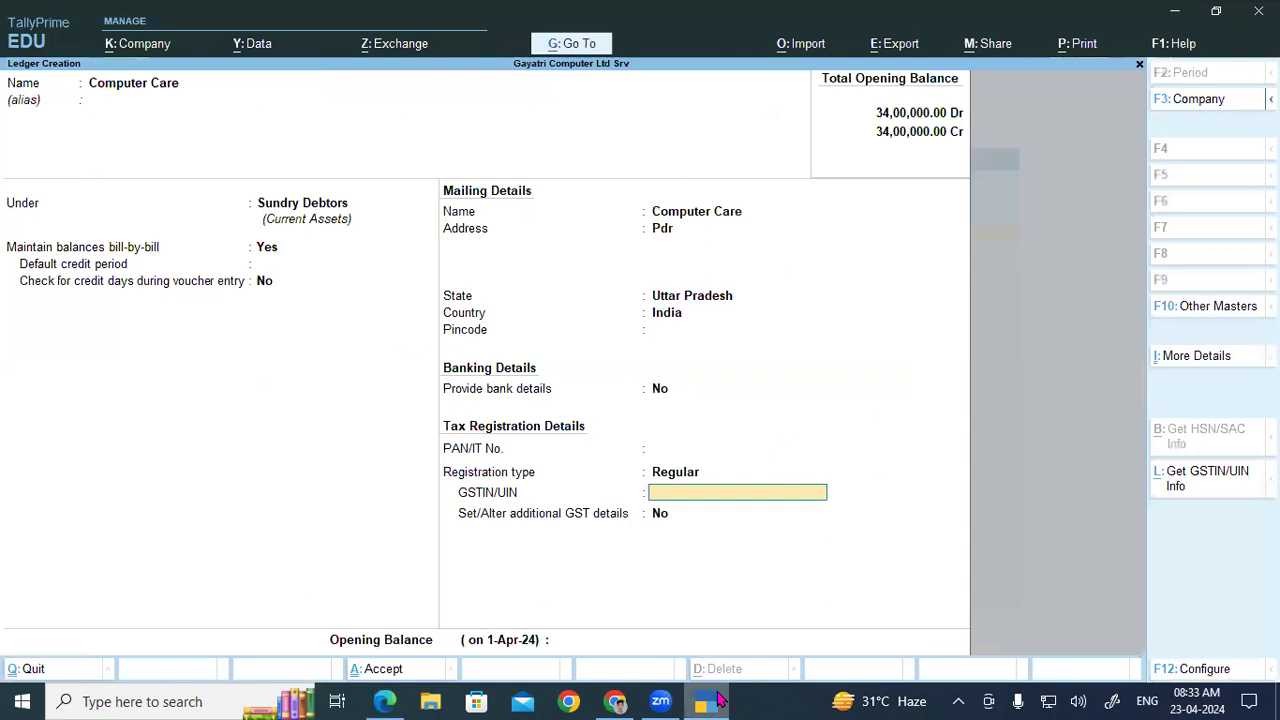
key(ctrl+v)
key(Return)
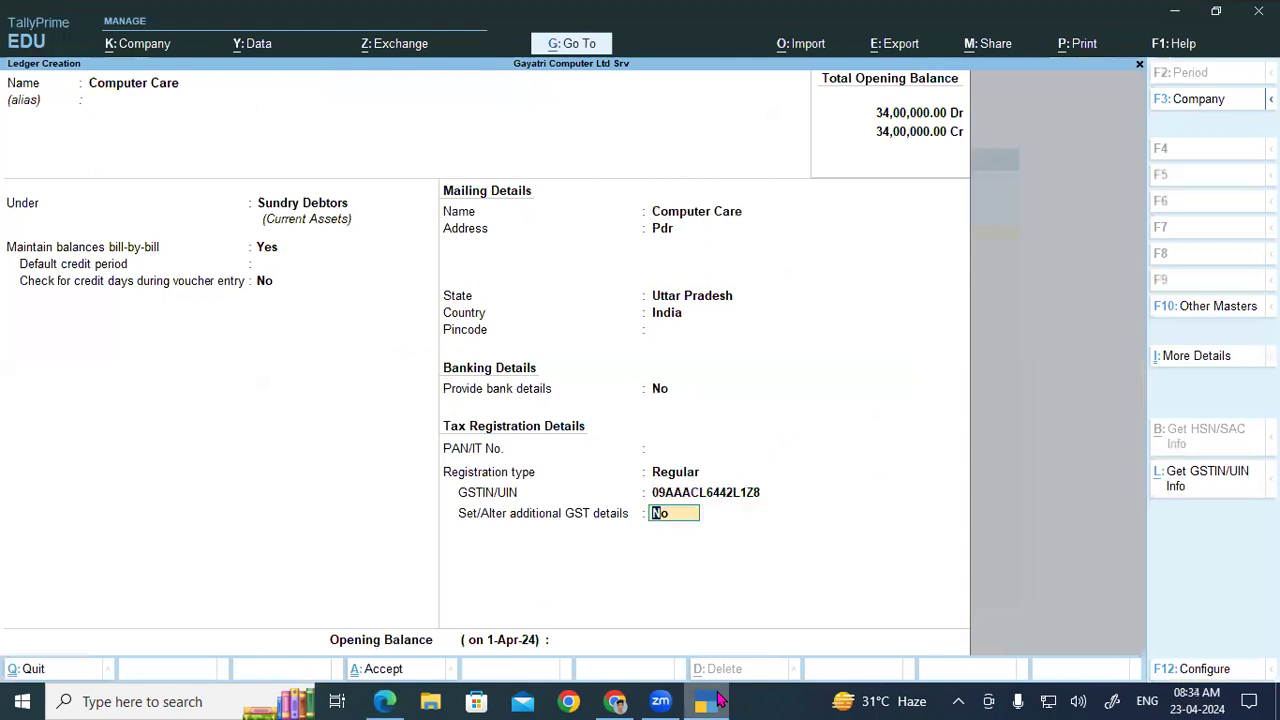
key(Return)
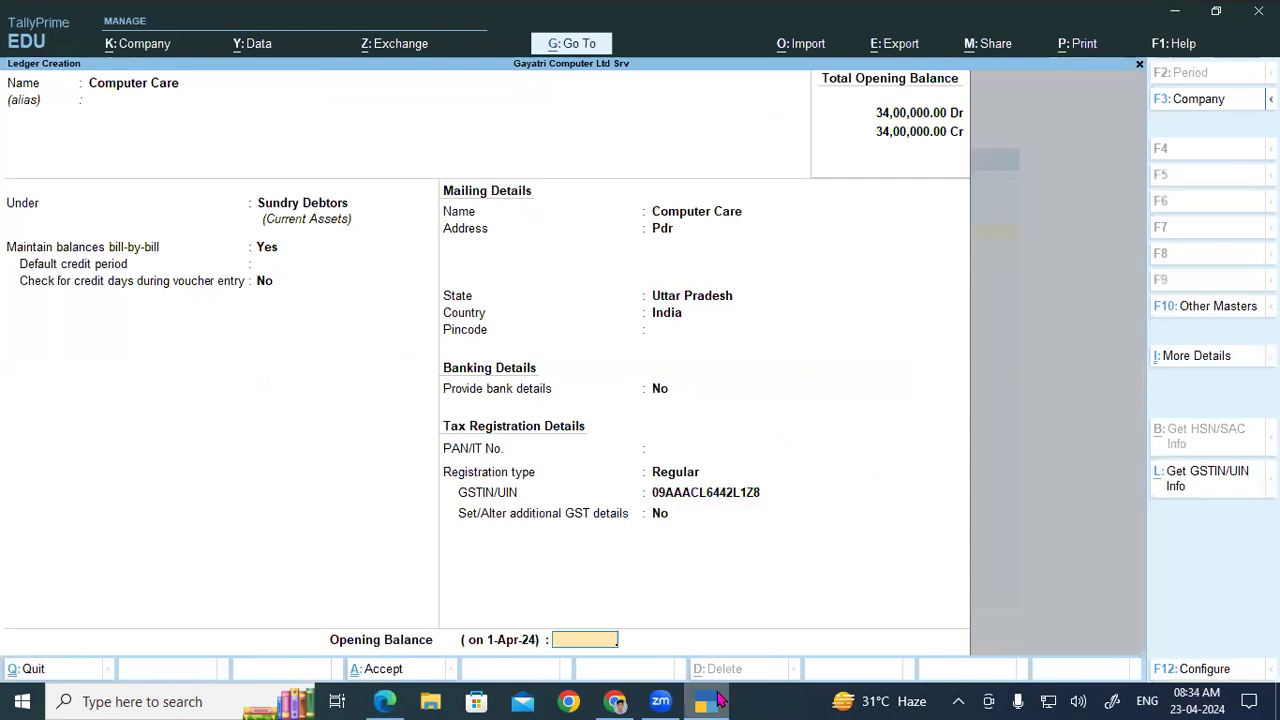
key(Return)
key(Return)
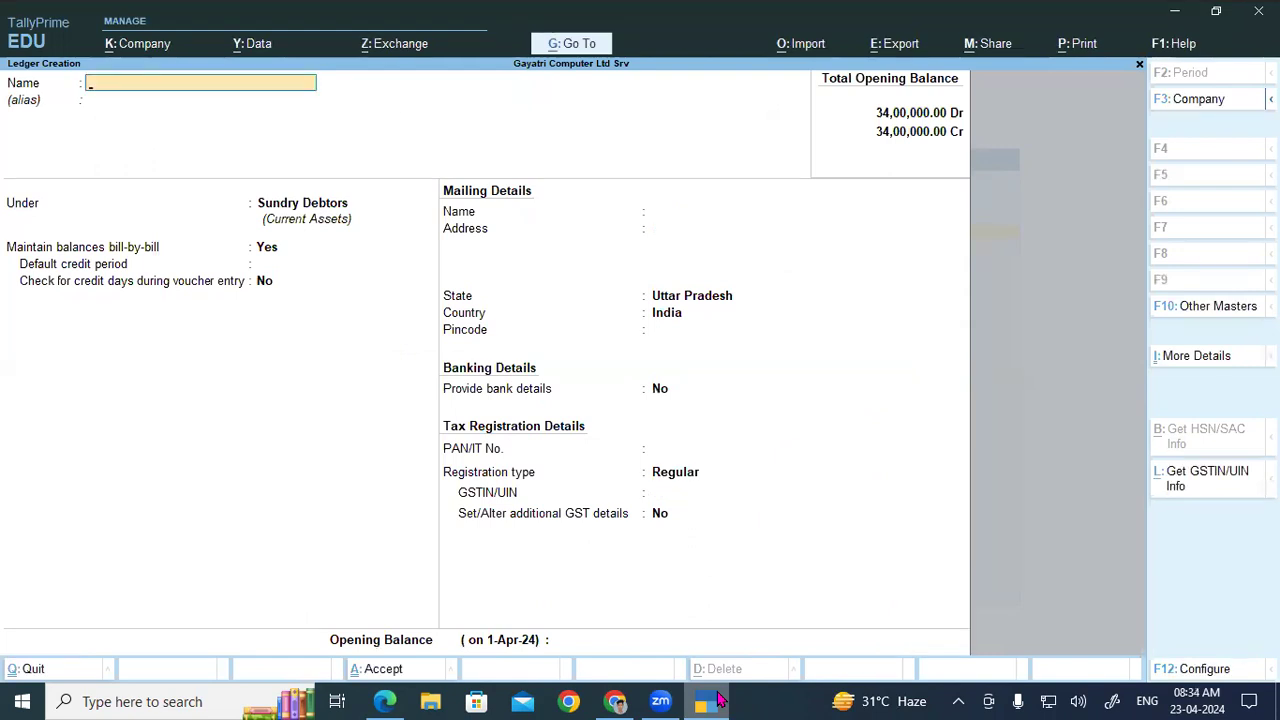
Step: Start a new ledger named Epson India Pvt Ltd
click(717, 700)
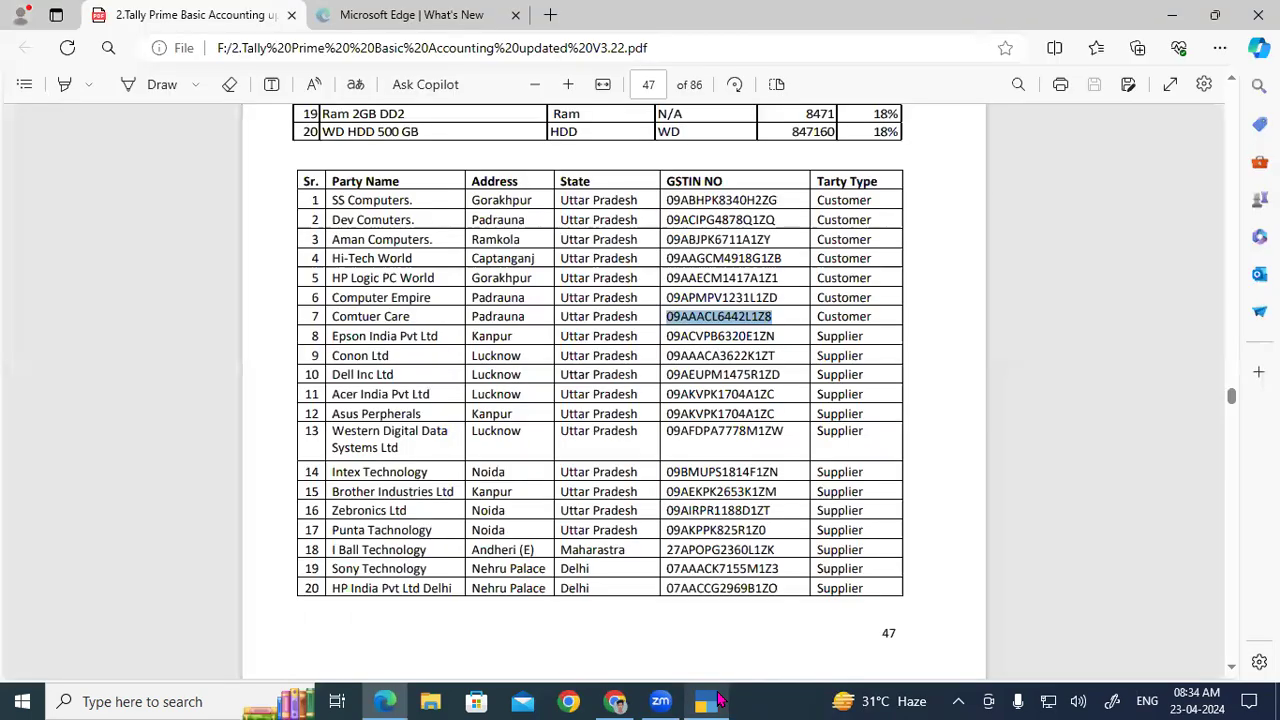
click(717, 700)
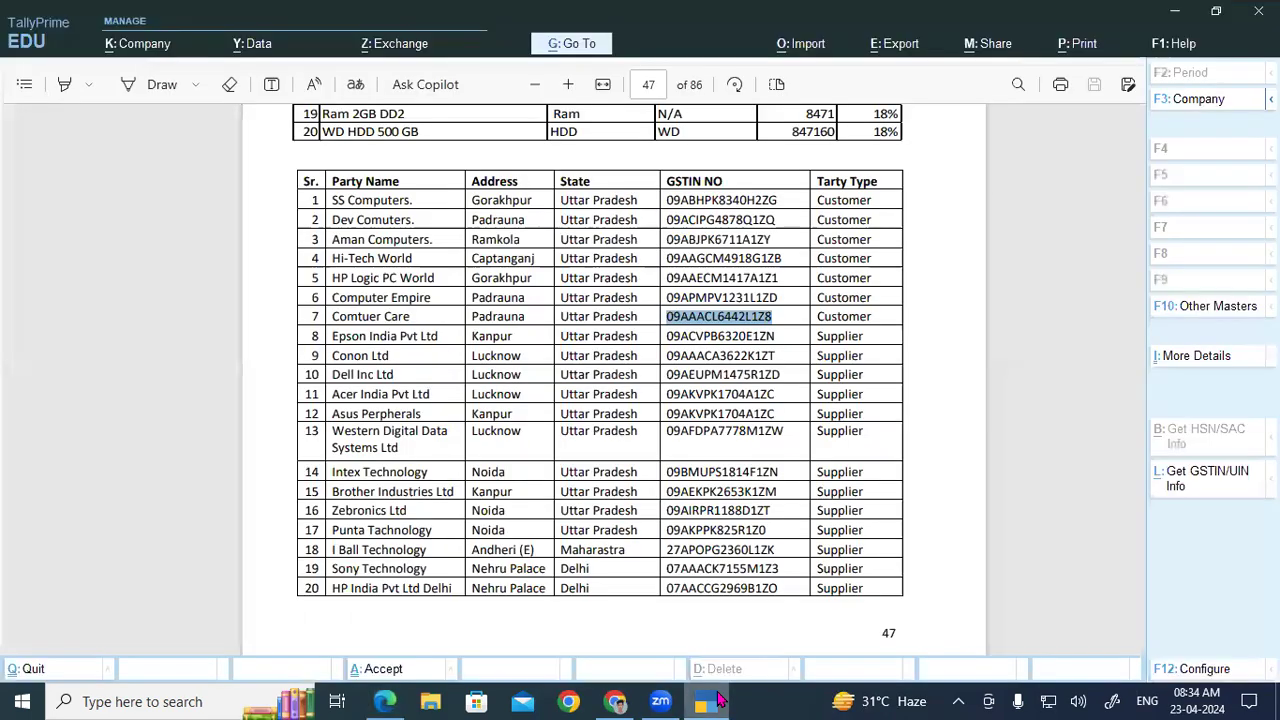
text(Eps)
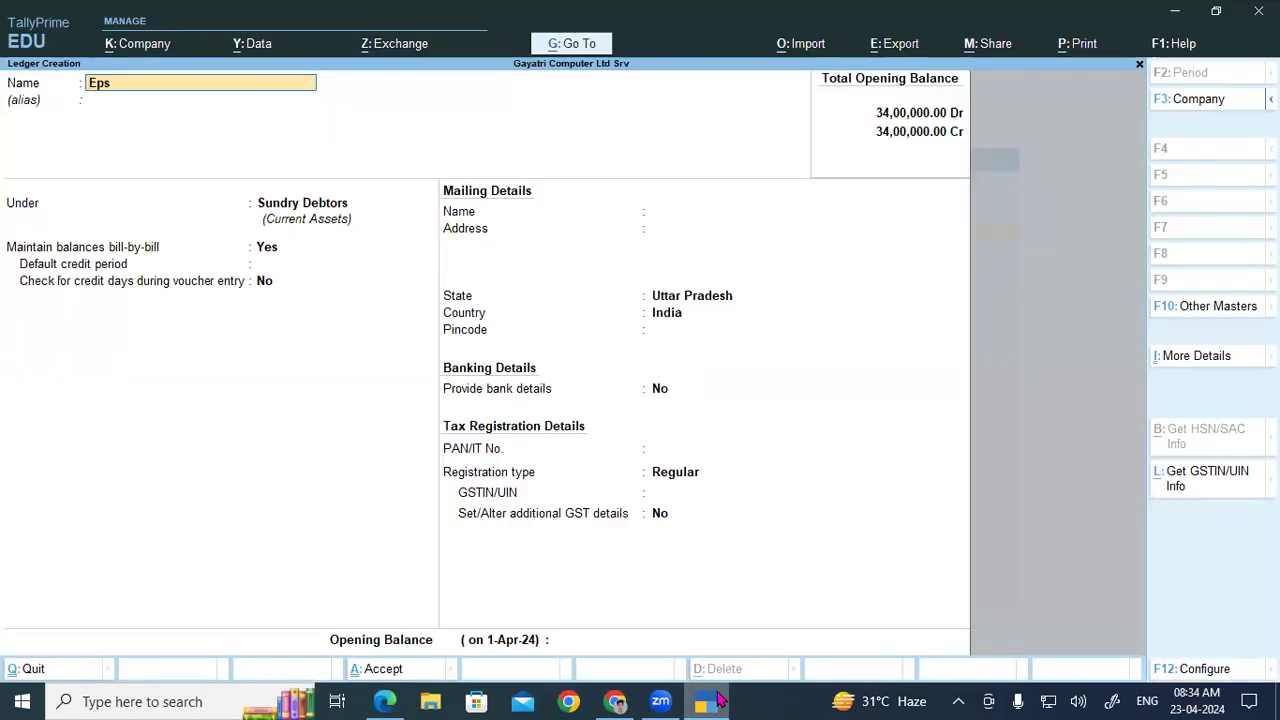
text(on India Pvt Ltd)
key(Return)
key(Return)
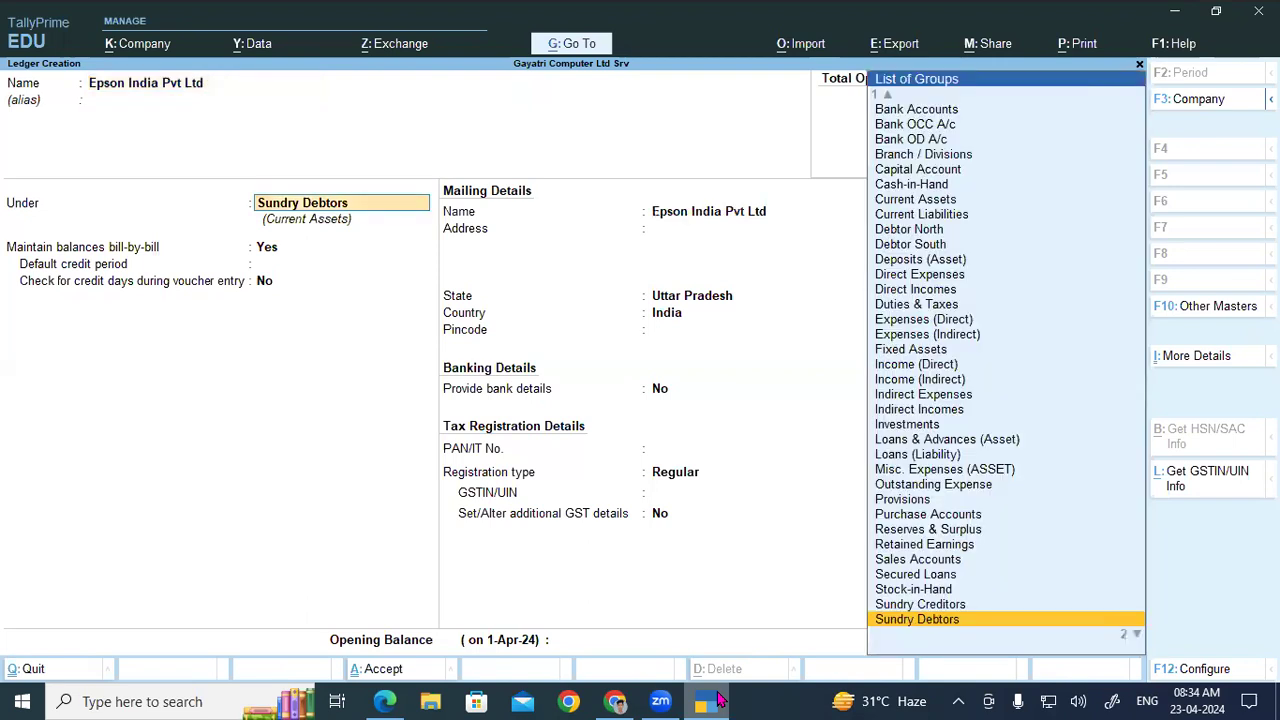
key(Return)
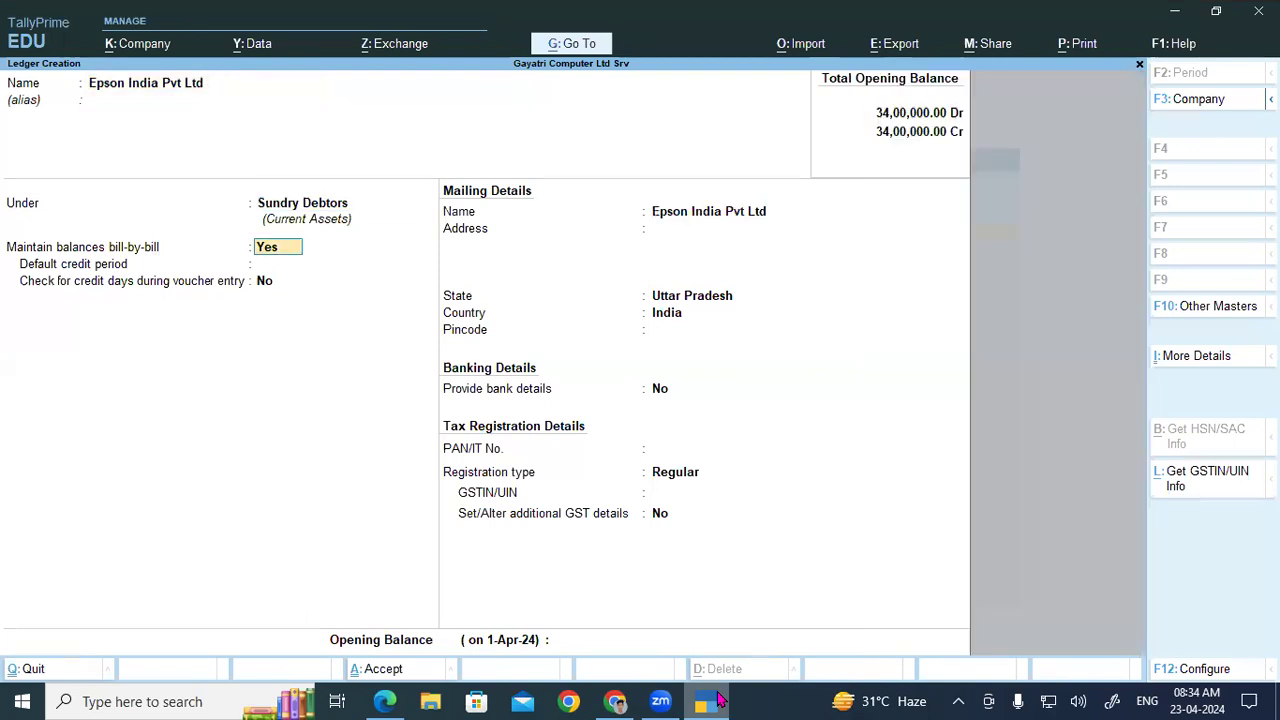
key(Return)
Step: Check Epson's party type (Supplier) in the PDF and set the group to Sundry Creditors
click(718, 700)
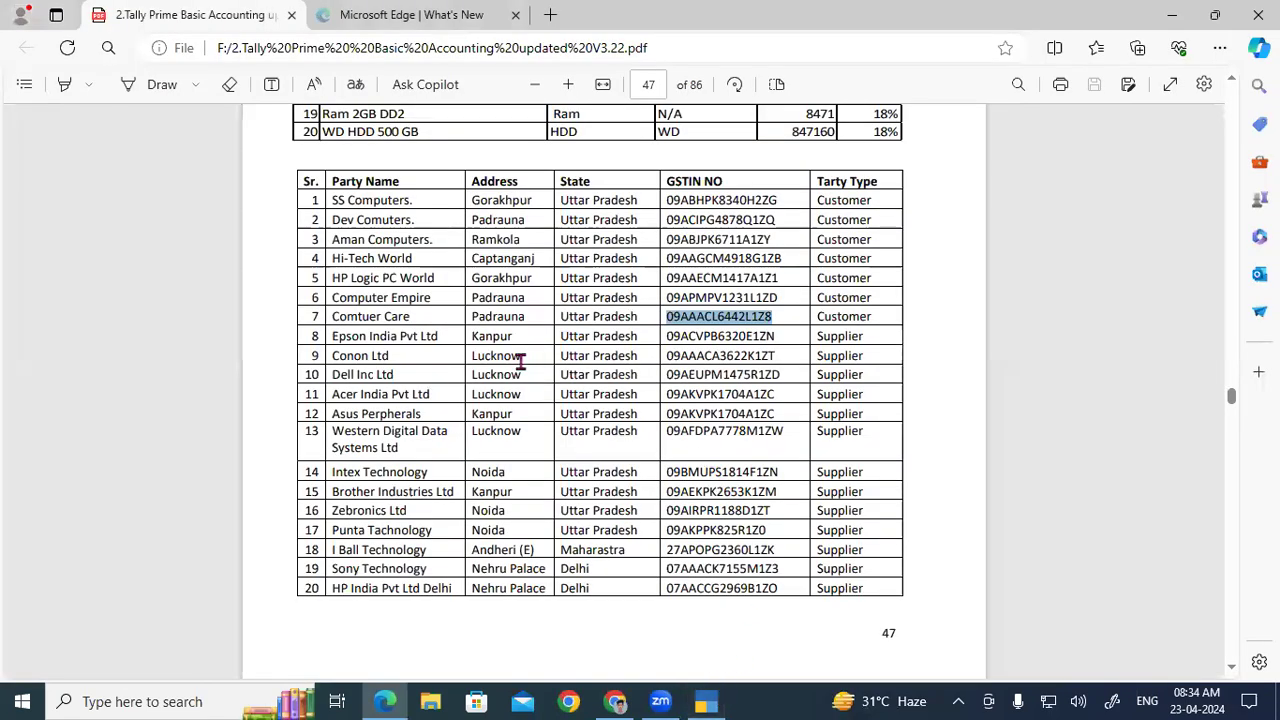
drag(868, 341, 812, 336)
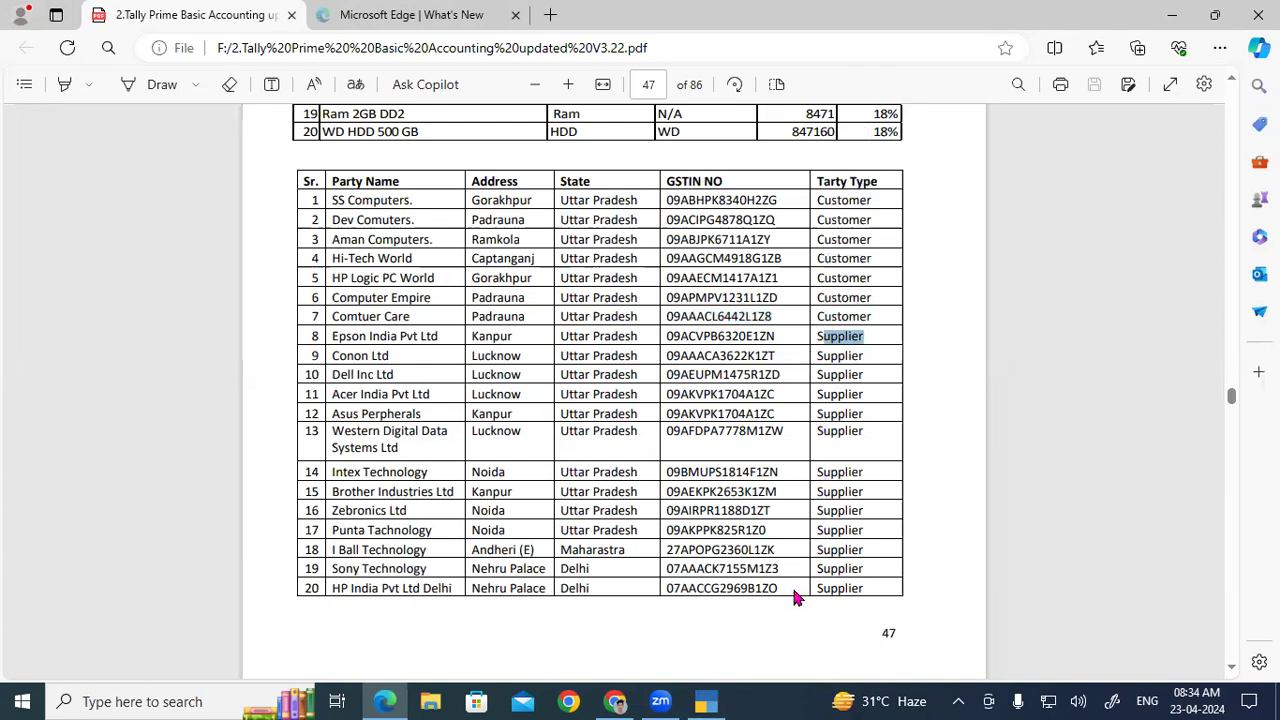
click(706, 701)
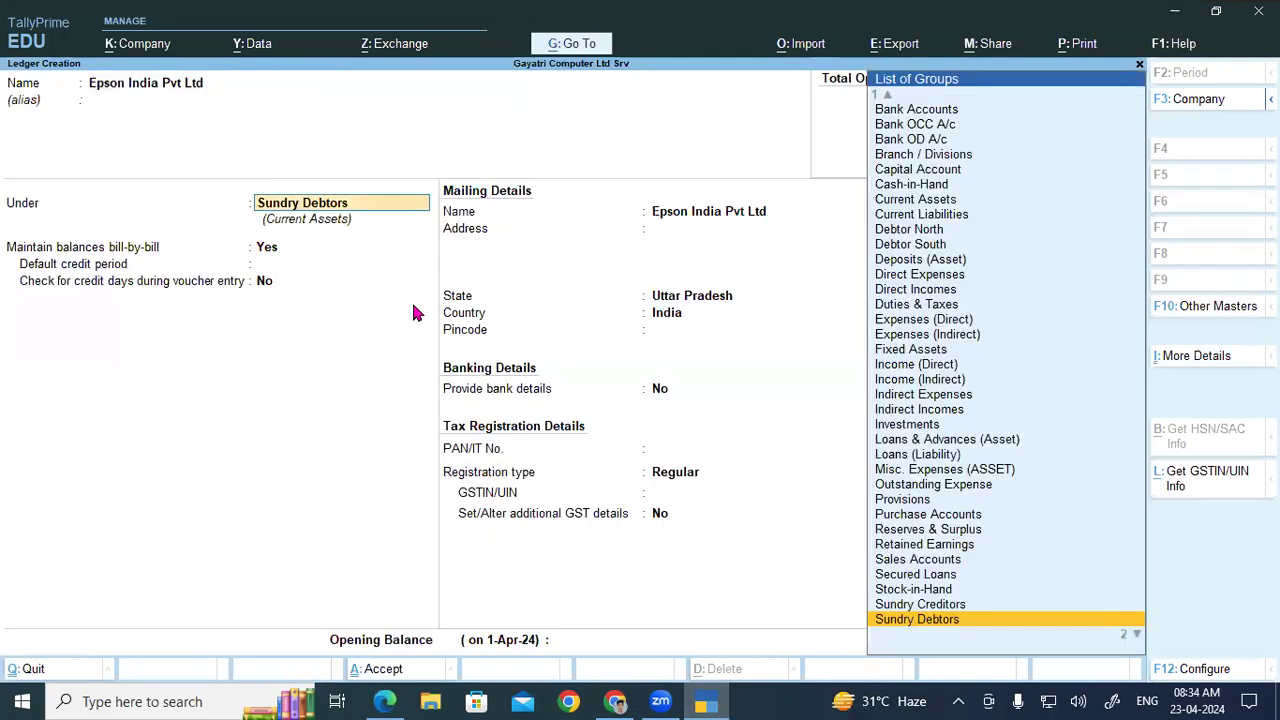
key(Up)
key(Return)
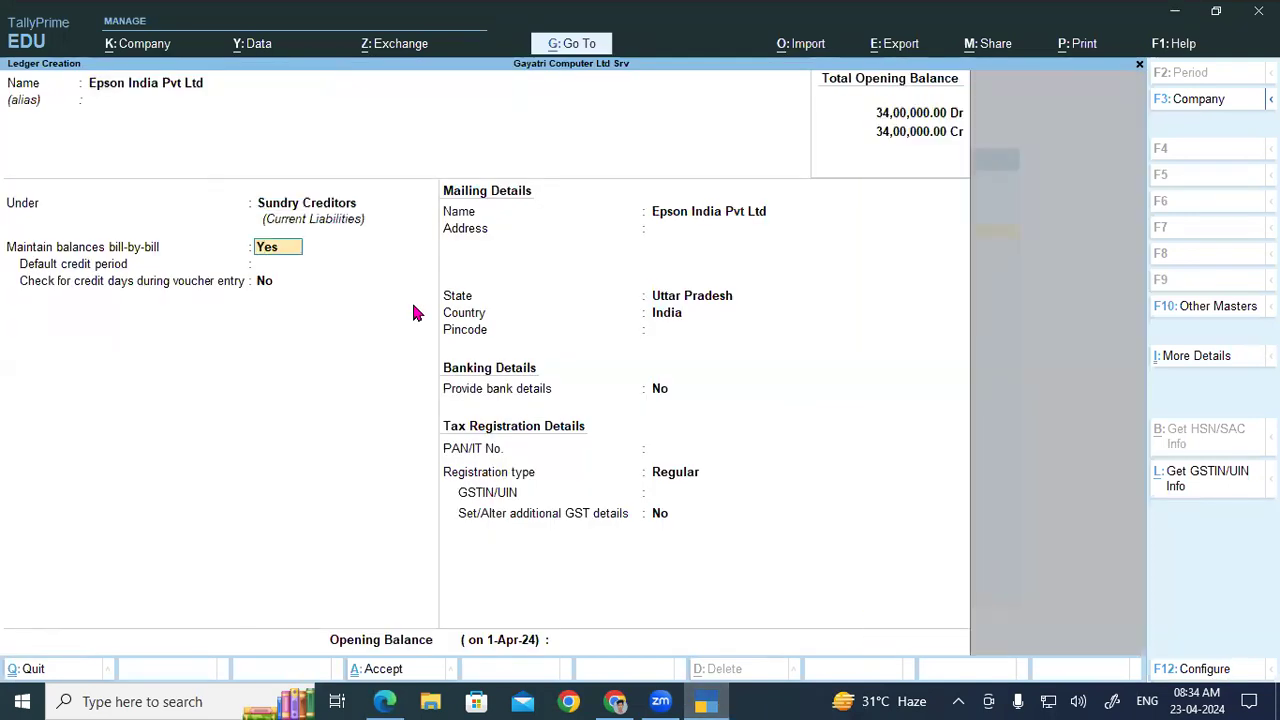
key(Return)
key(Return)
key(Return)
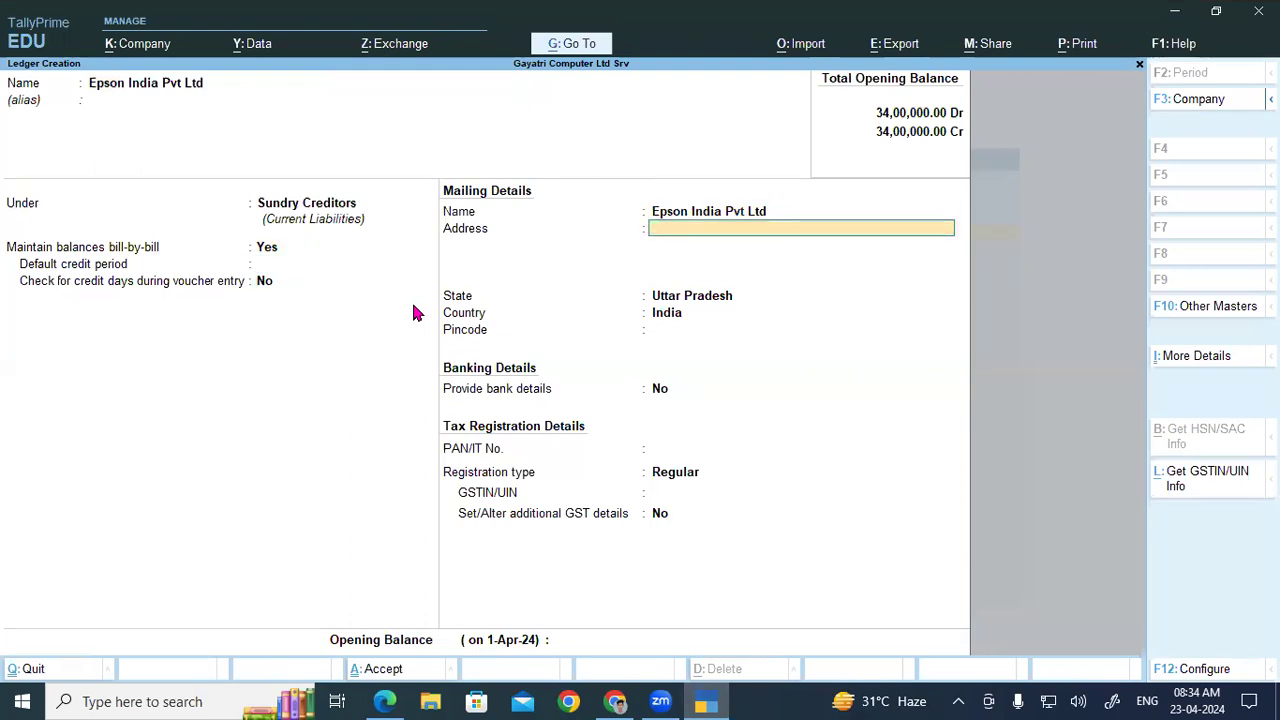
Step: Enter address Knp, paste row 8's GSTIN, and save the Epson India Pvt Ltd ledger
text(Knp)
key(Return)
key(Return)
key(Return)
key(Return)
key(Return)
key(Return)
key(Return)
key(Return)
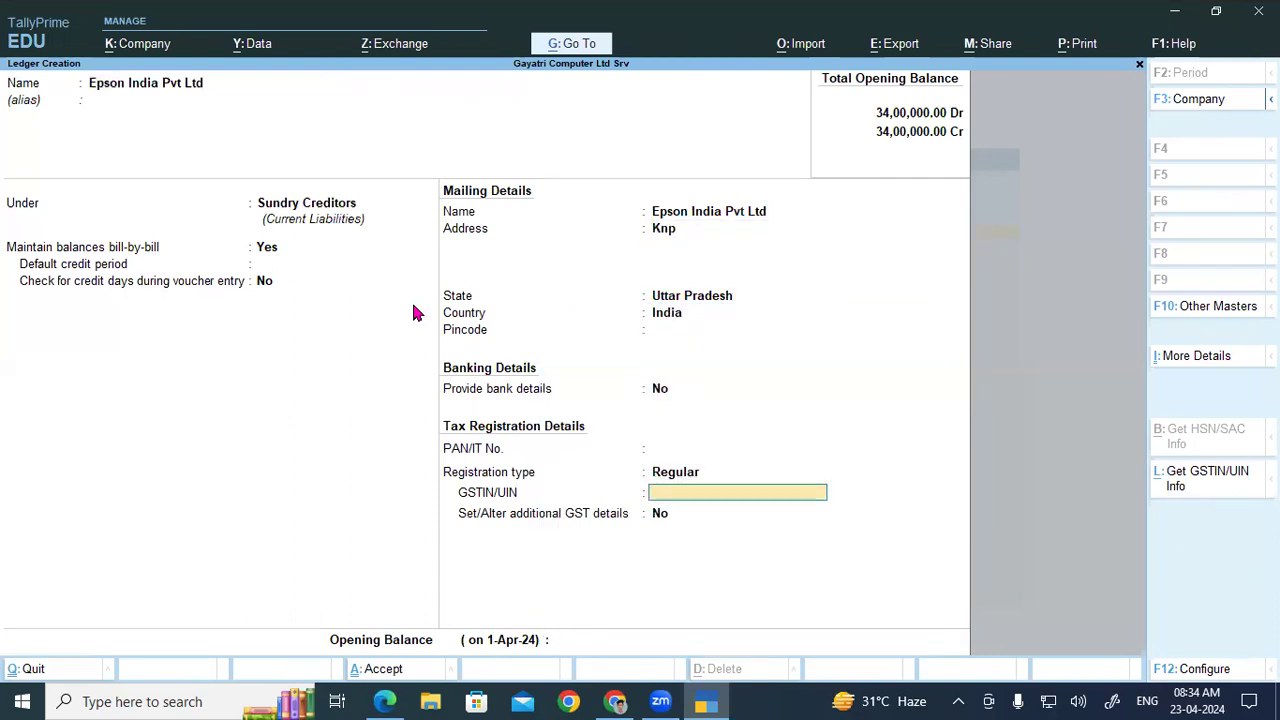
click(700, 703)
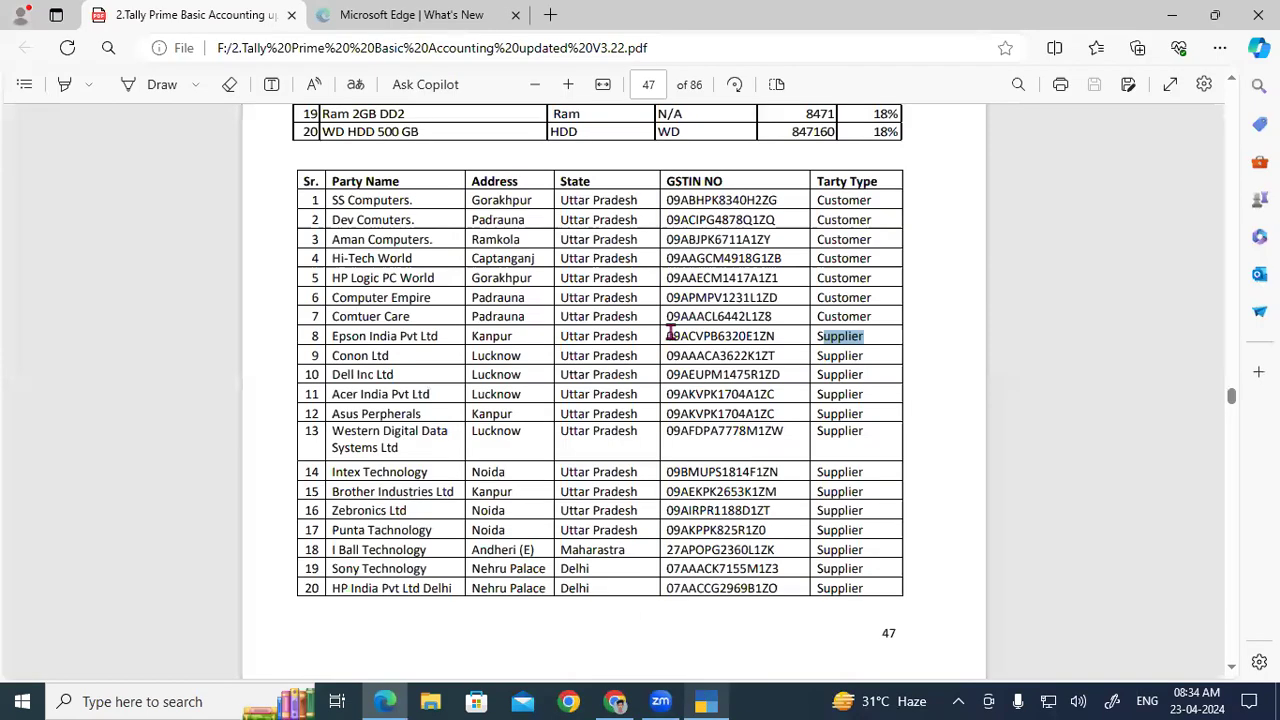
double_click(735, 336)
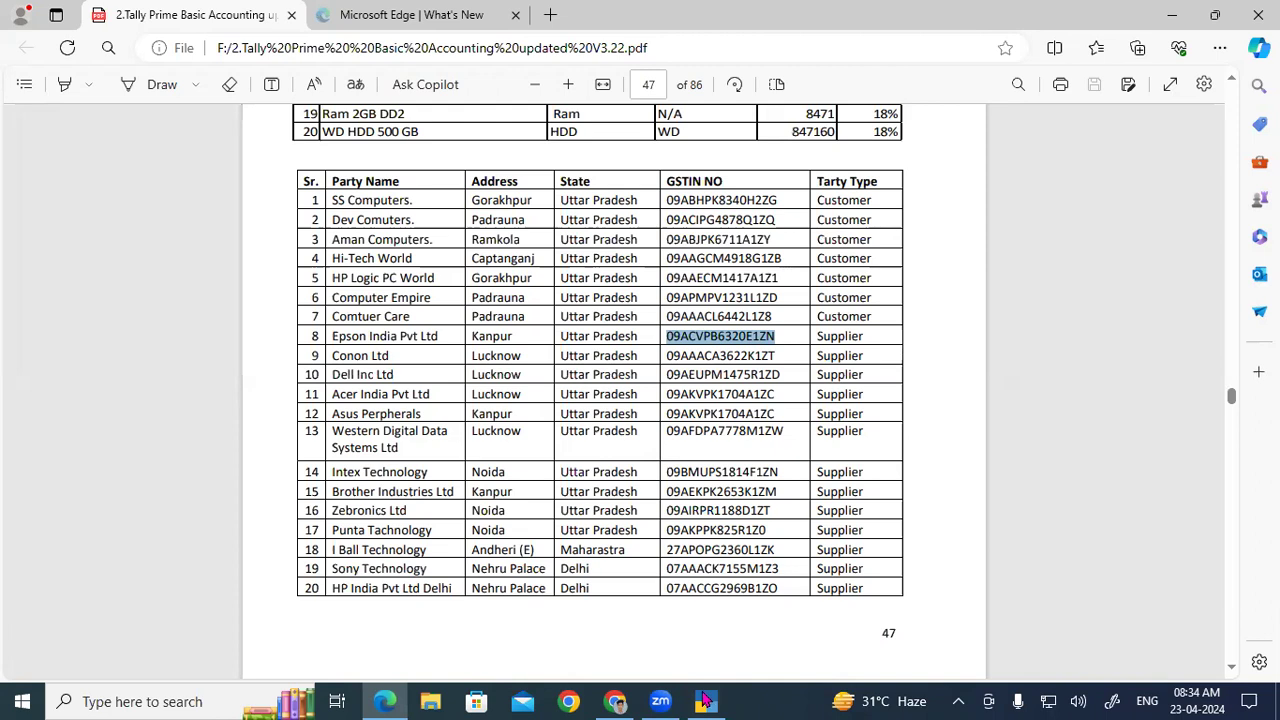
click(705, 703)
key(ctrl+alt+v)
key(Return)
key(Return)
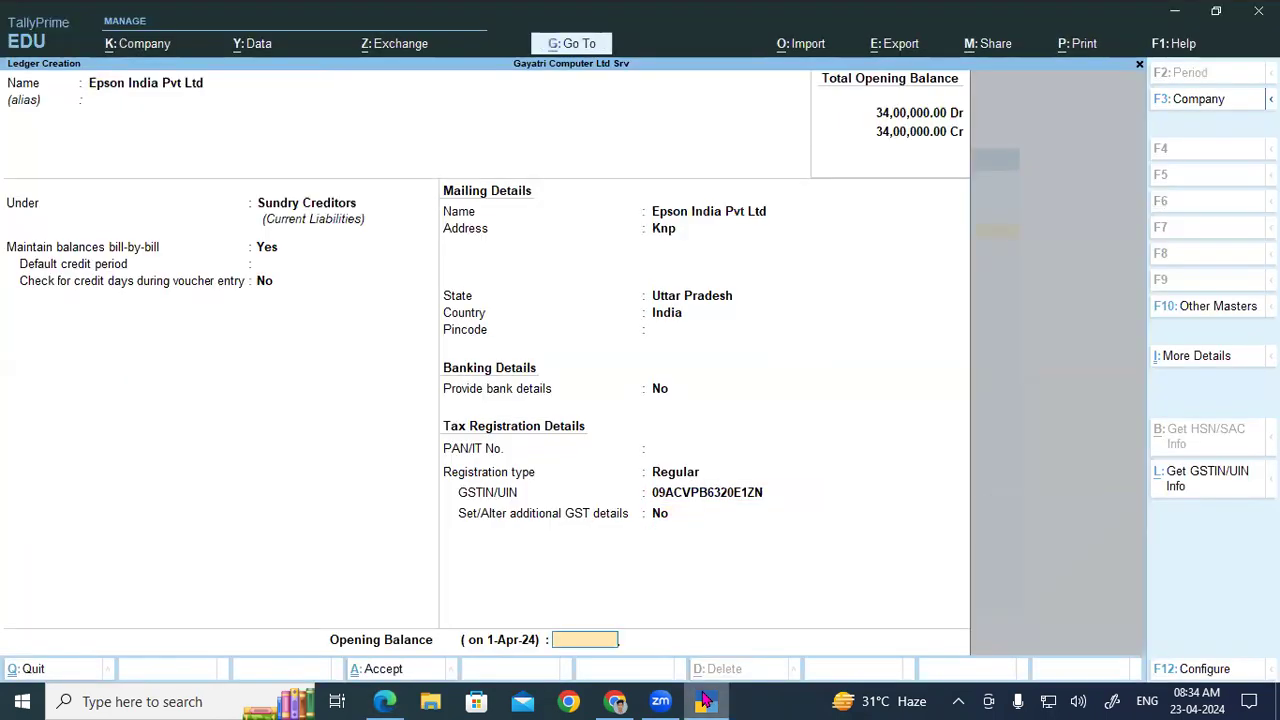
key(Return)
key(Return)
Step: Enter a new ledger named Canon Ltd with address Lko
text(C)
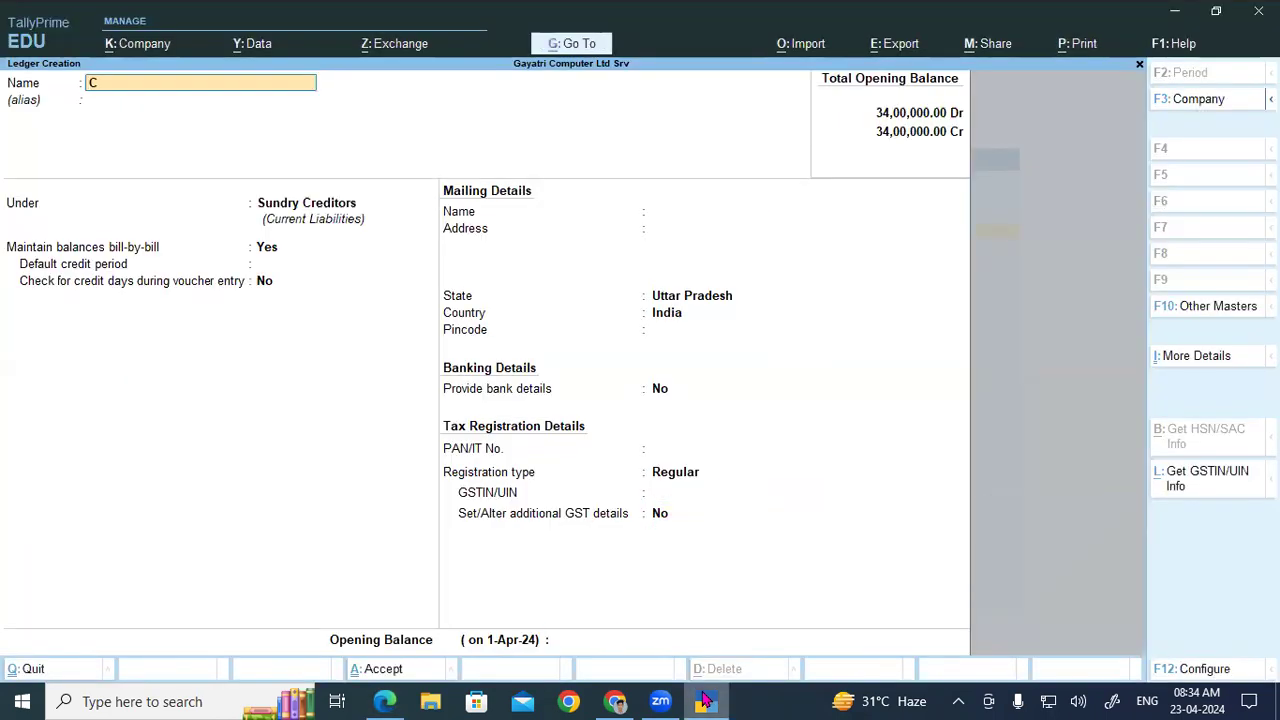
text(anon Ltd)
key(Return)
key(Return)
key(Return)
key(Return)
key(Return)
key(Return)
key(Return)
text(Lko)
key(Return)
key(Return)
key(Return)
key(Return)
key(Return)
key(Return)
click(705, 700)
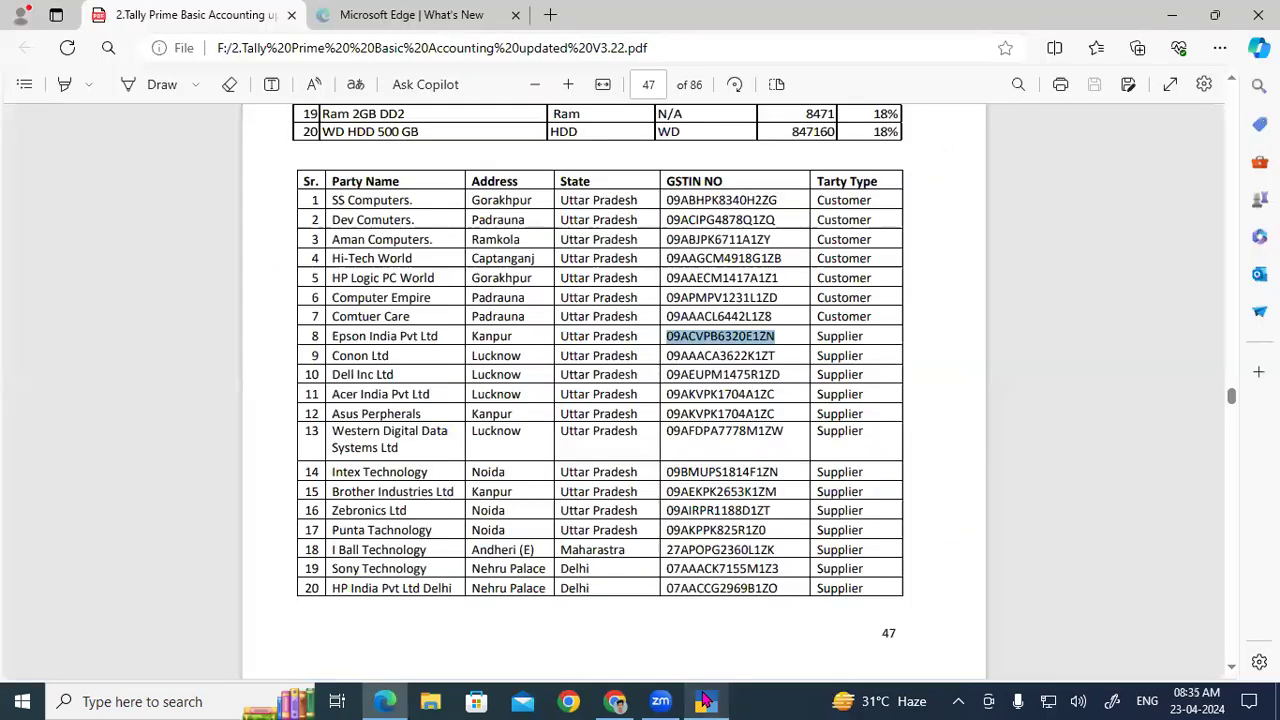
drag(667, 357, 768, 364)
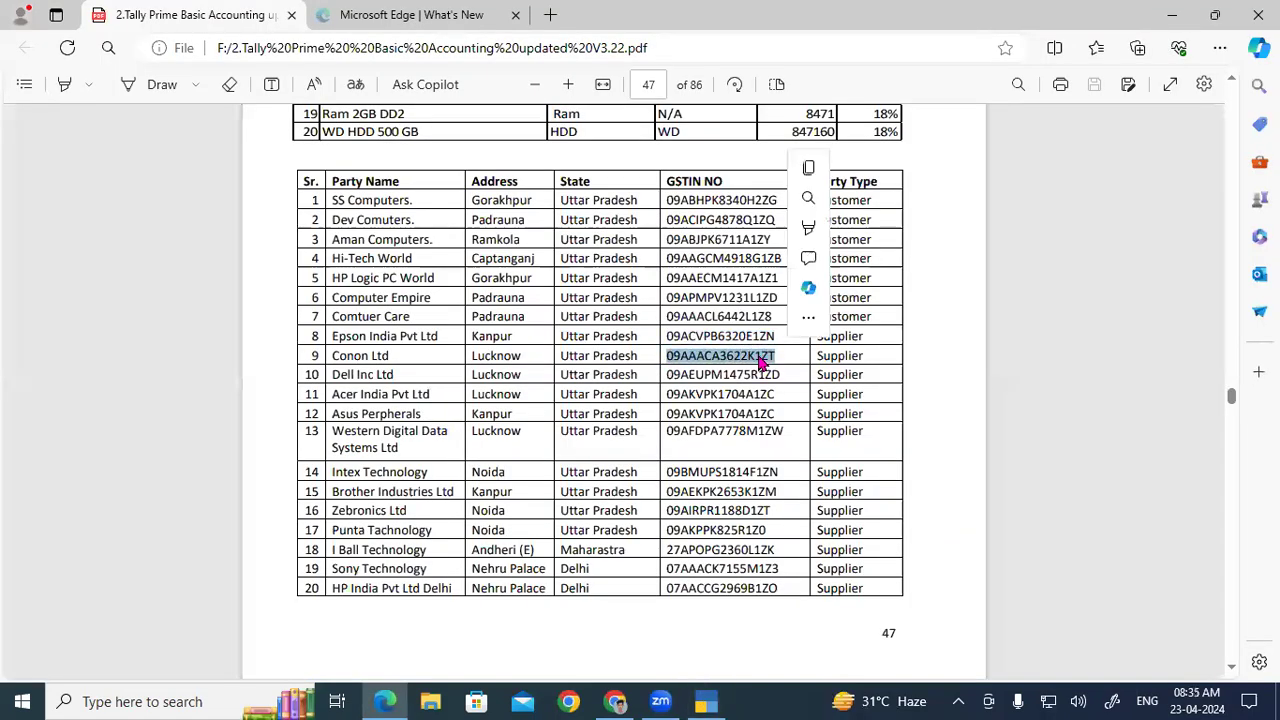
key(ctrl+c)
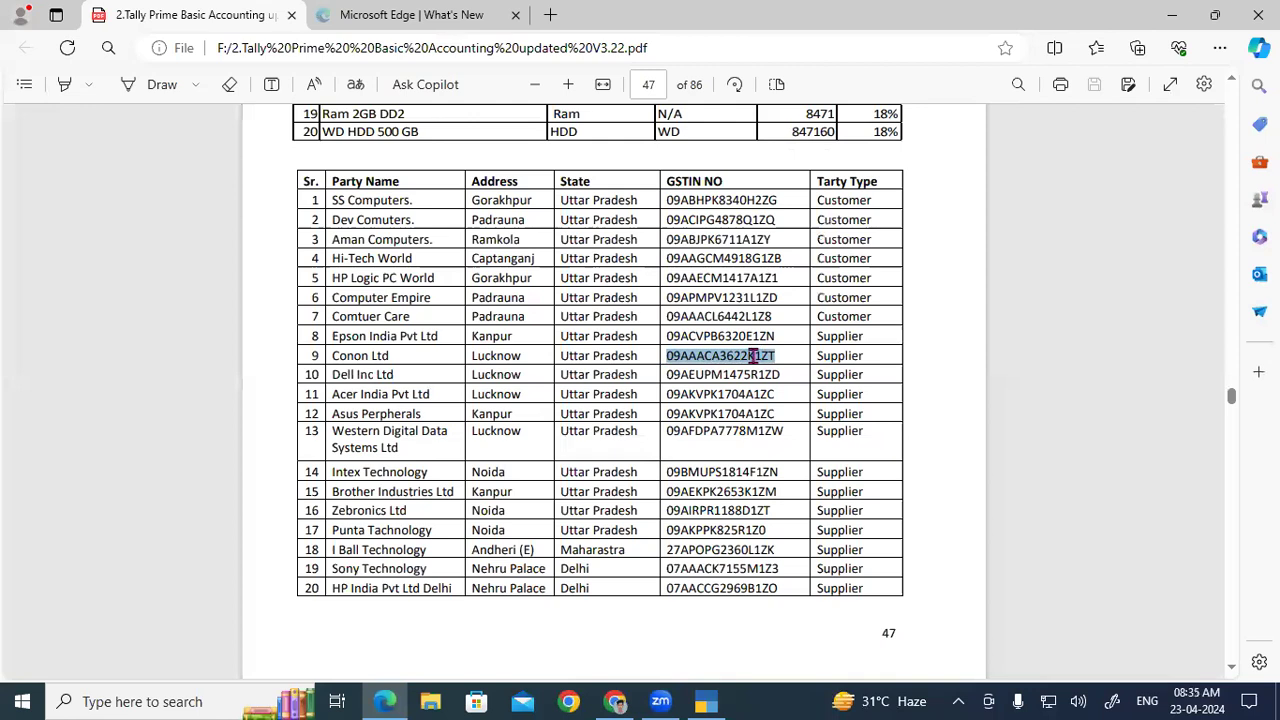
click(707, 701)
key(ctrl+v)
key(Return)
key(Return)
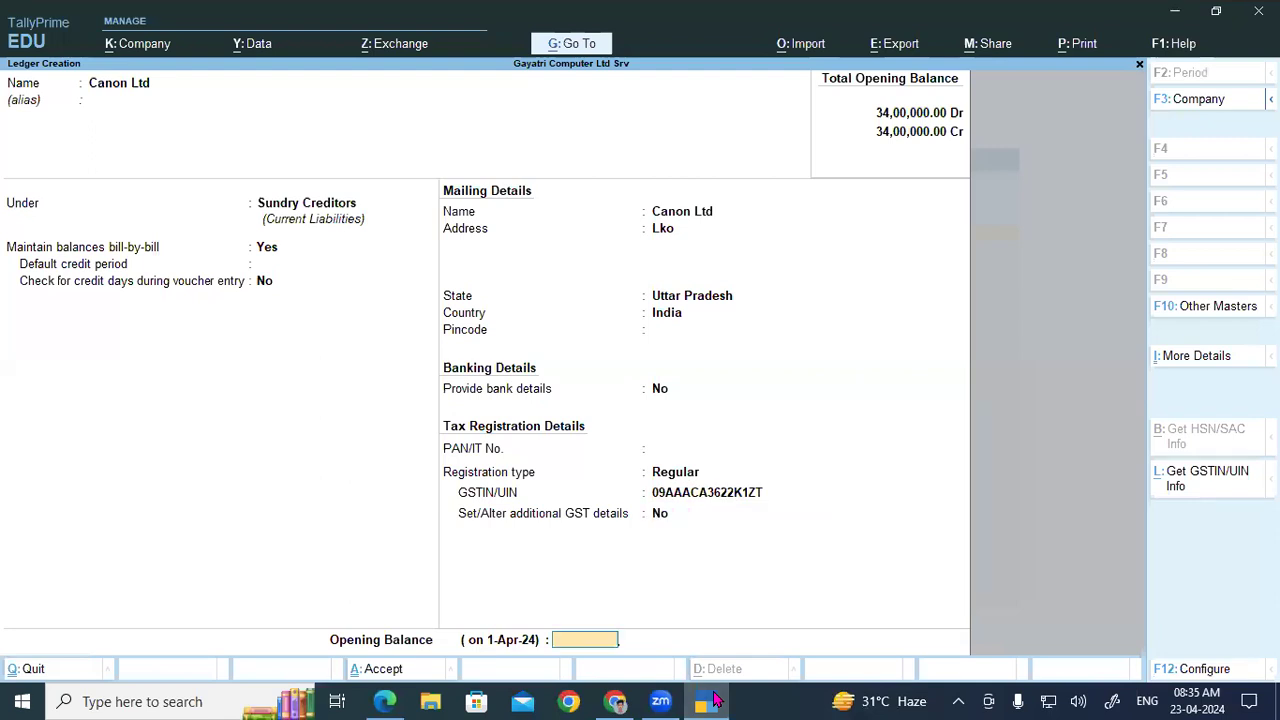
key(Return)
key(Return)
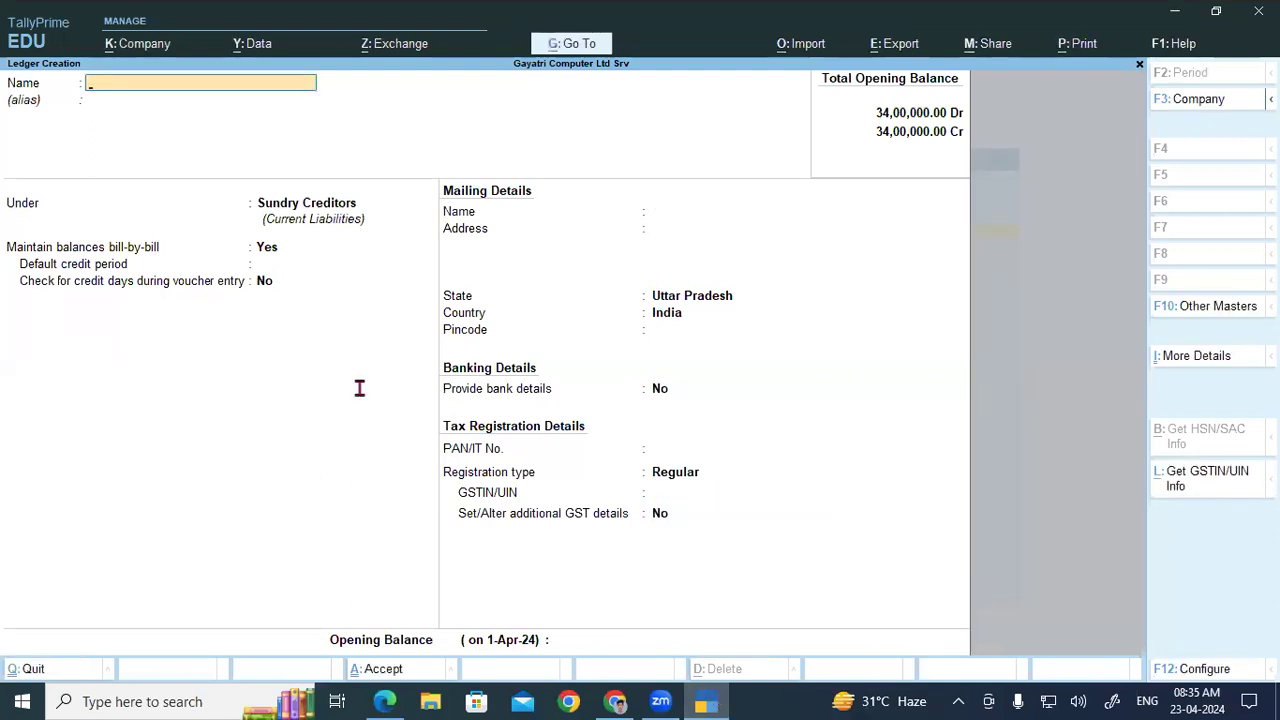
Step: Copy row 10's GSTIN and name the new Sundry Creditors ledger Dell Inc Ltd
key(alt+Tab)
drag(667, 376, 779, 378)
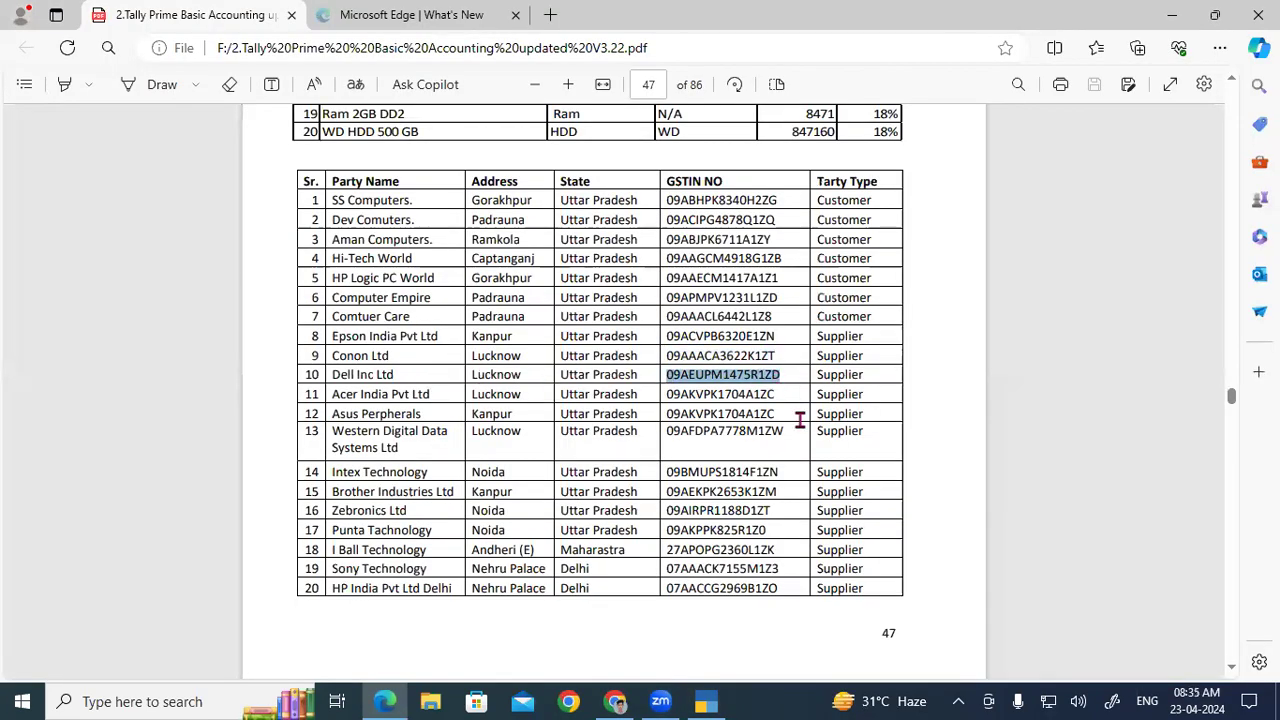
click(703, 701)
text(Dell inc Ltd)
key(Return)
key(Return)
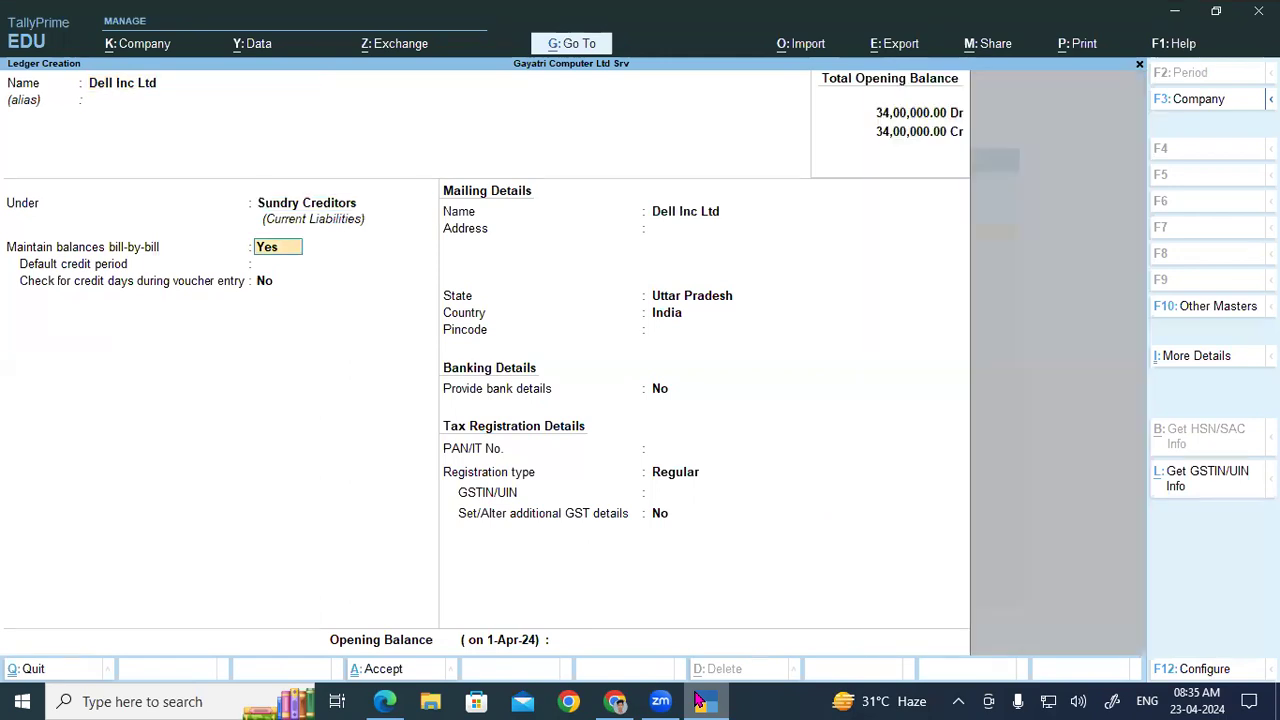
key(Return)
key(Return)
key(Return)
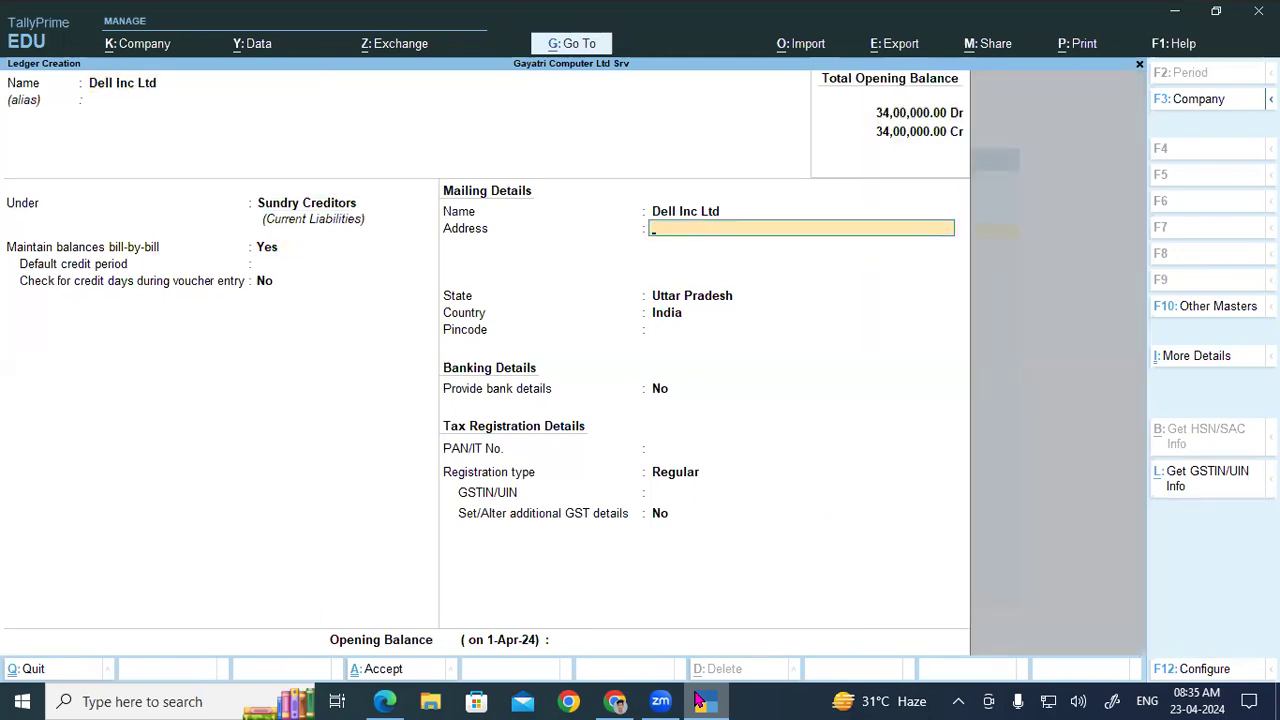
text(Lko)
key(Return)
key(Return)
key(Return)
key(Return)
key(Return)
key(Return)
key(Return)
key(Return)
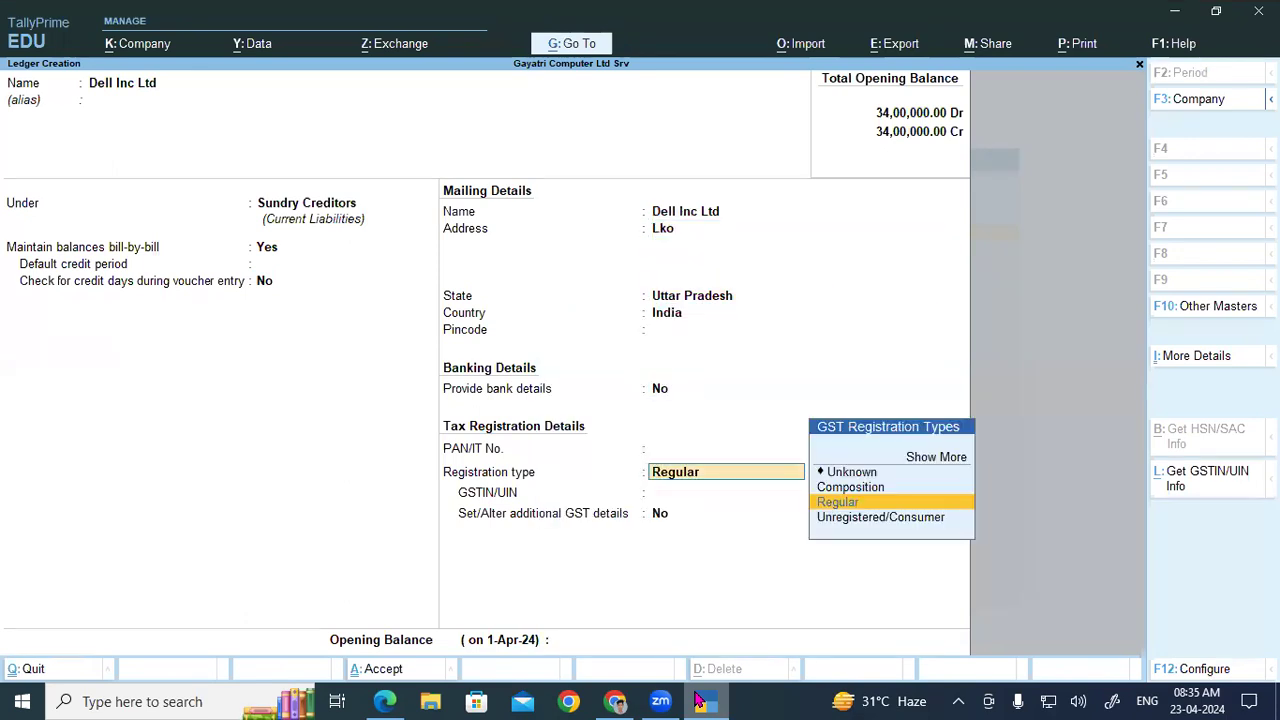
key(Return)
key(ctrl+alt+v)
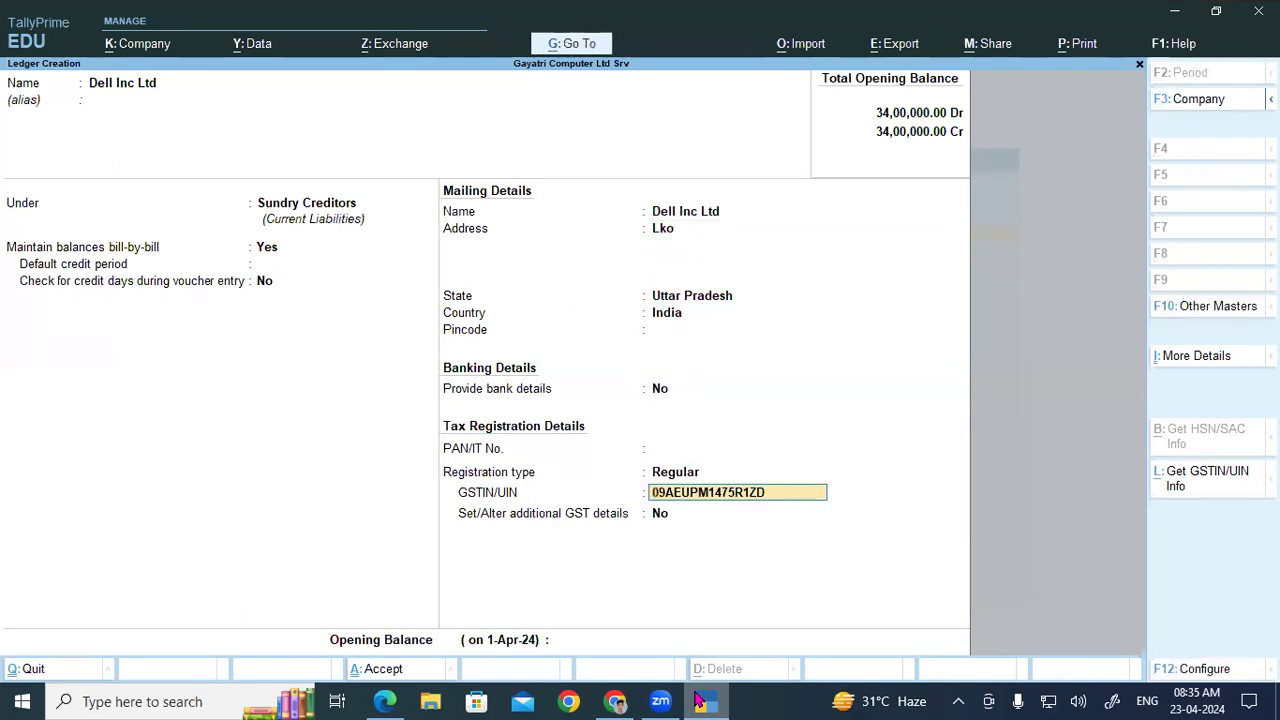
key(Return)
key(Return)
key(Return)
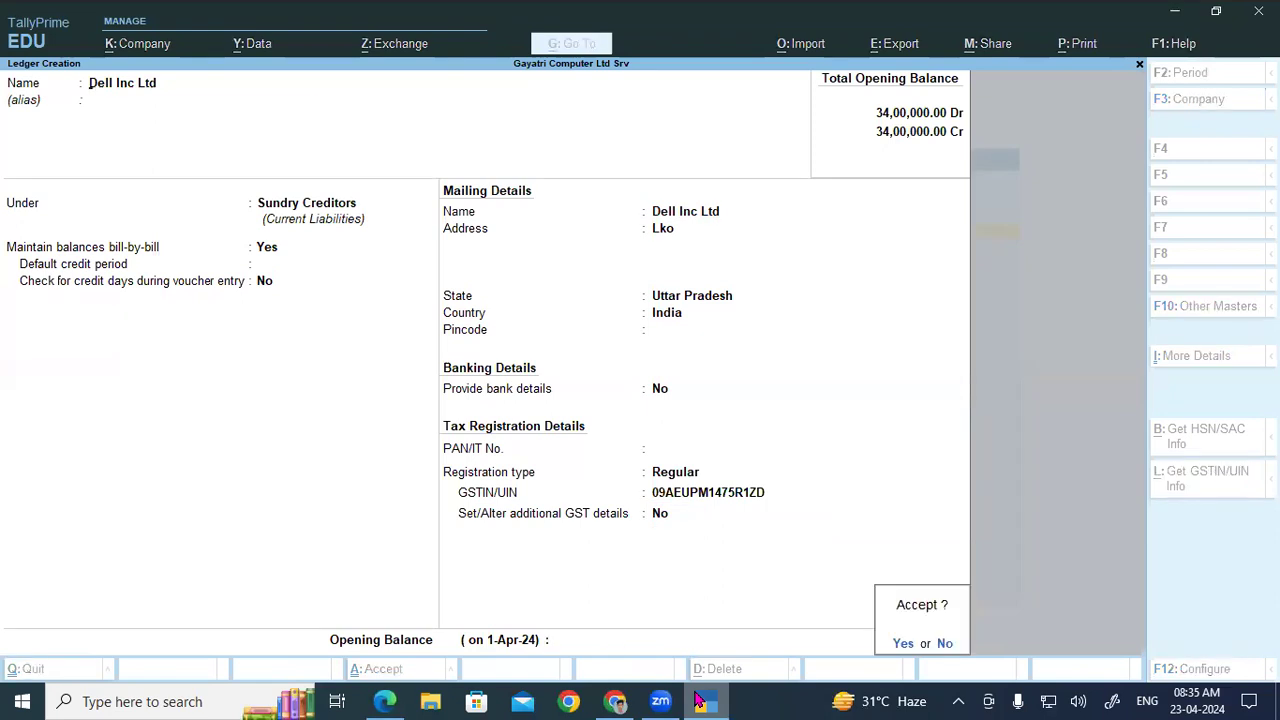
key(Return)
key(alt+Tab)
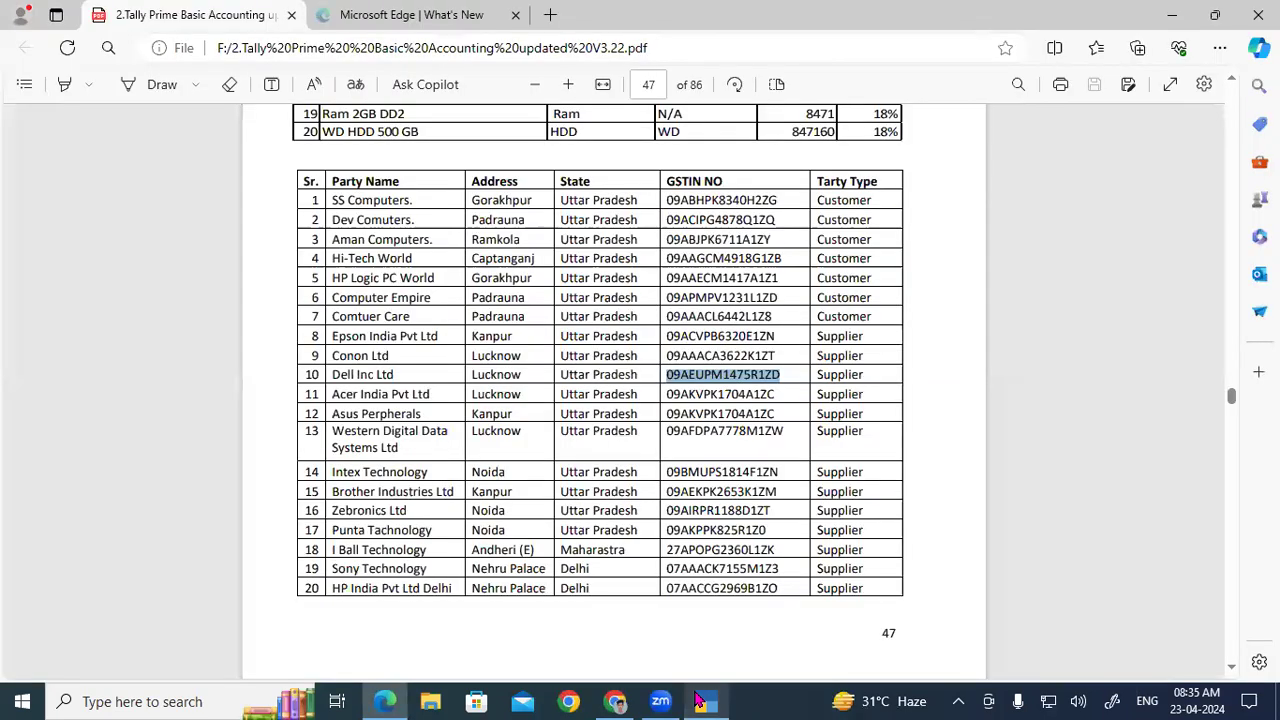
Step: Copy row 11's GSTIN and create an Acer Pvt Ltd ledger with address Lko
drag(667, 395, 773, 410)
key(ctrl+c)
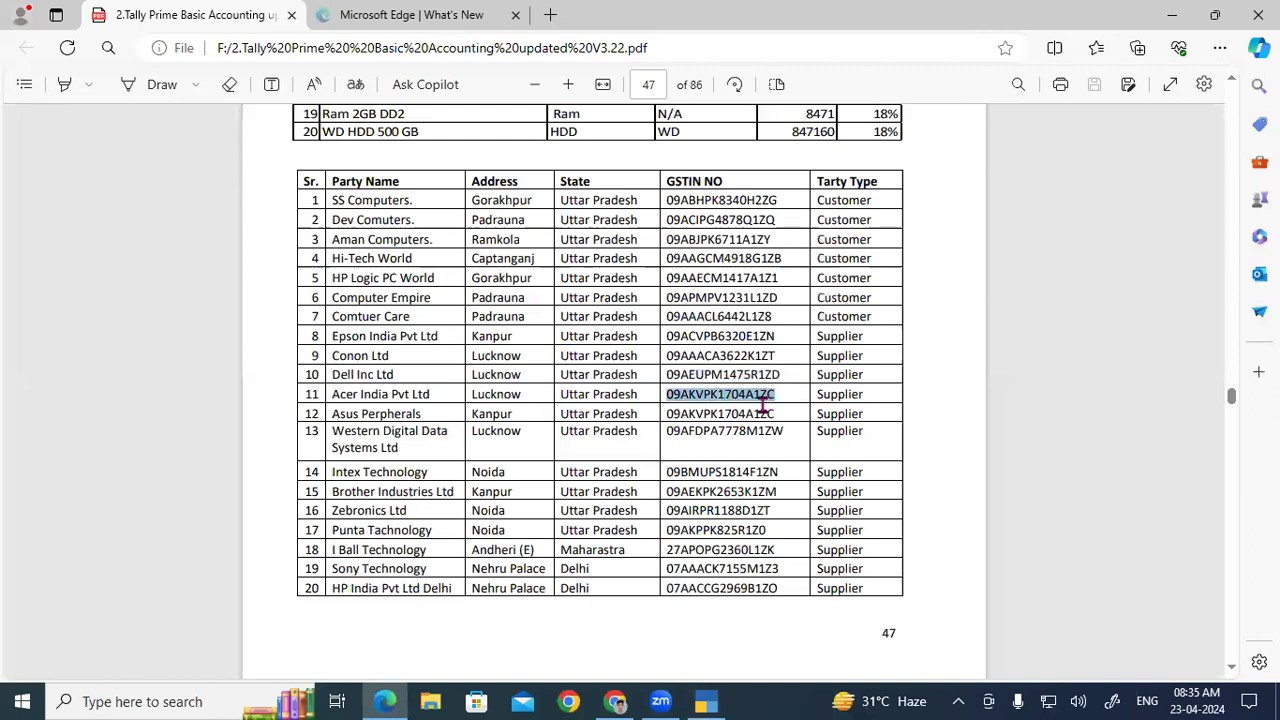
click(707, 701)
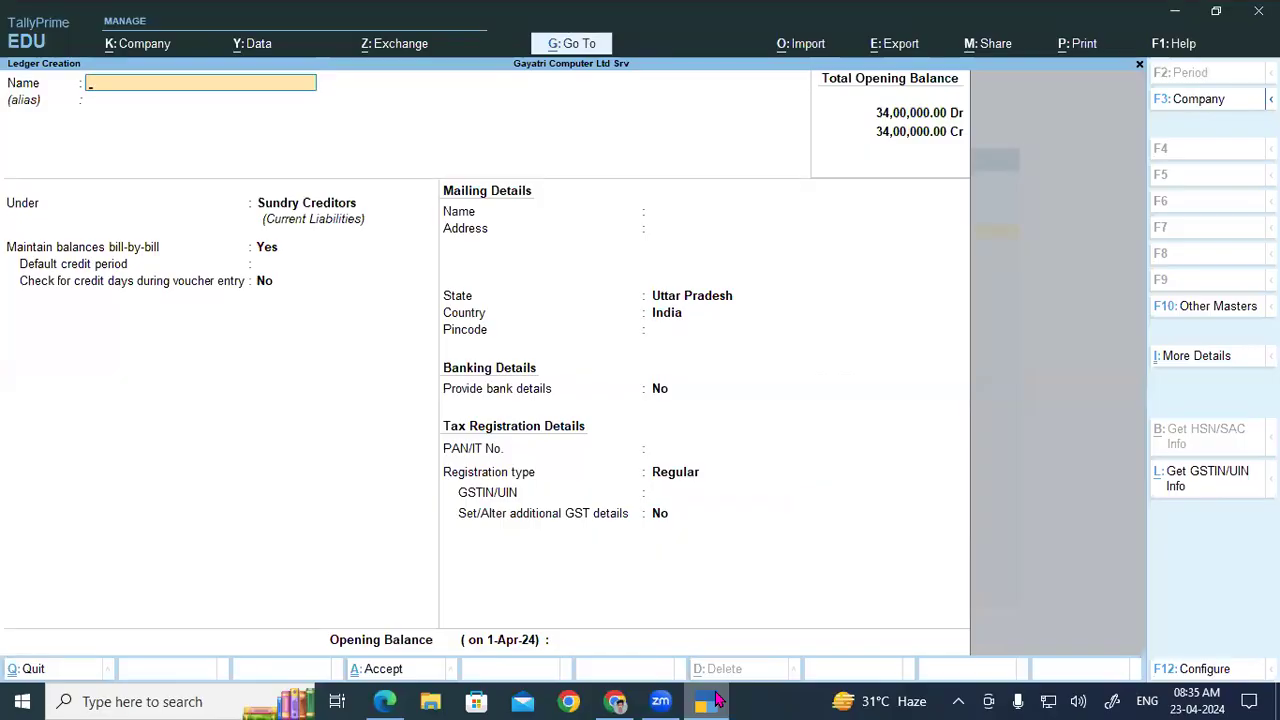
text(Acer Pvt Ltd)
key(Return)
key(Return)
key(Return)
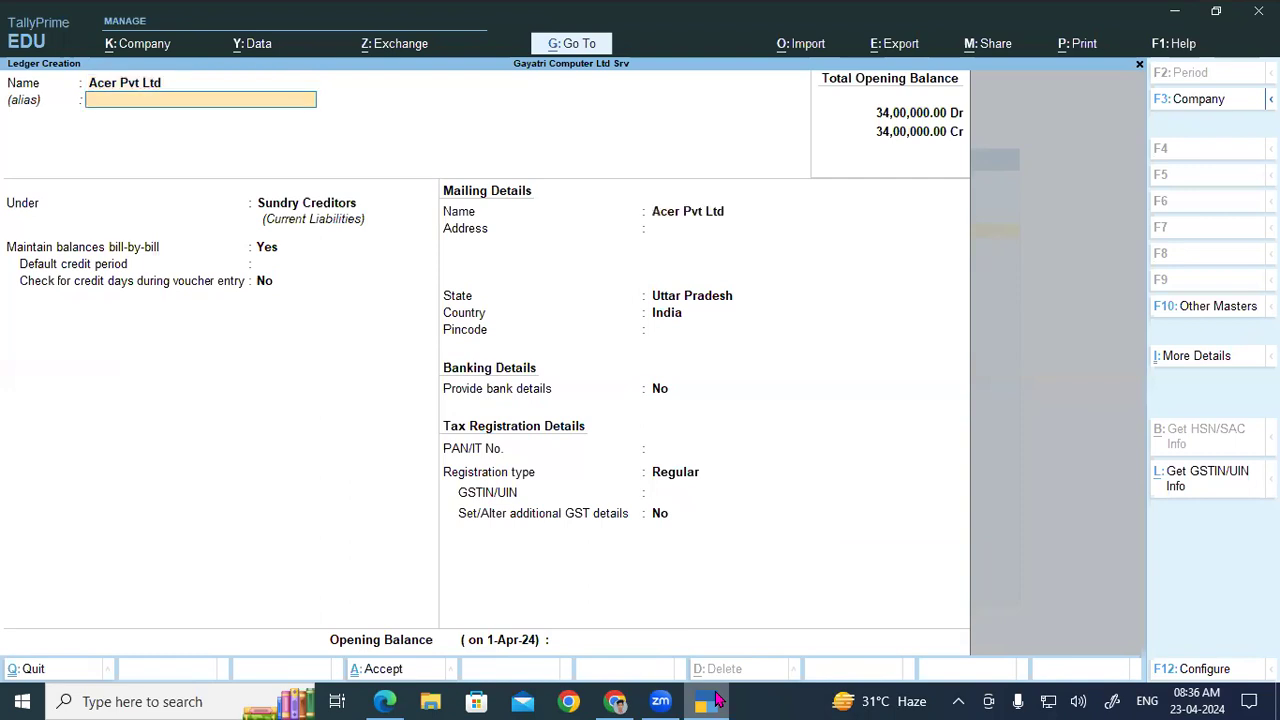
key(Return)
key(Return)
key(Return)
key(Return)
text(Lko)
key(Return)
key(Return)
key(Return)
key(Return)
key(Return)
key(Return)
key(Return)
key(ctrl+v)
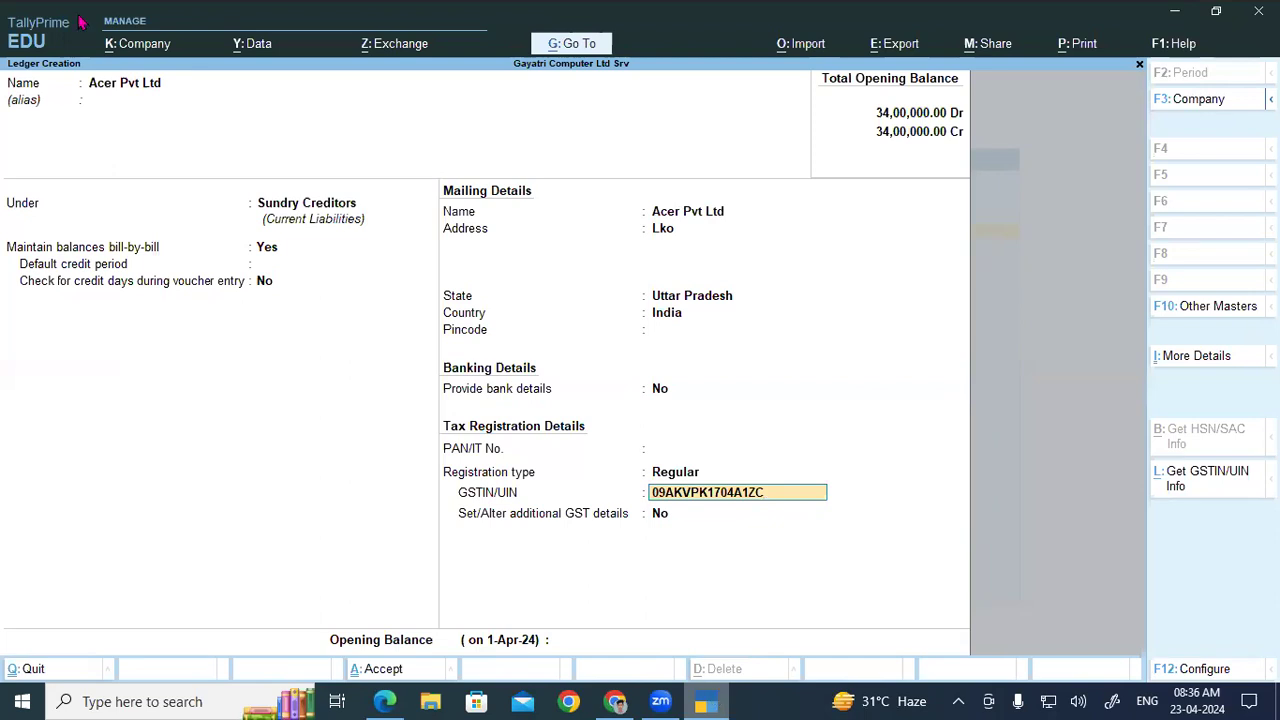
Step: Add 'India' to the Acer ledger name and save the ledger
click(169, 82)
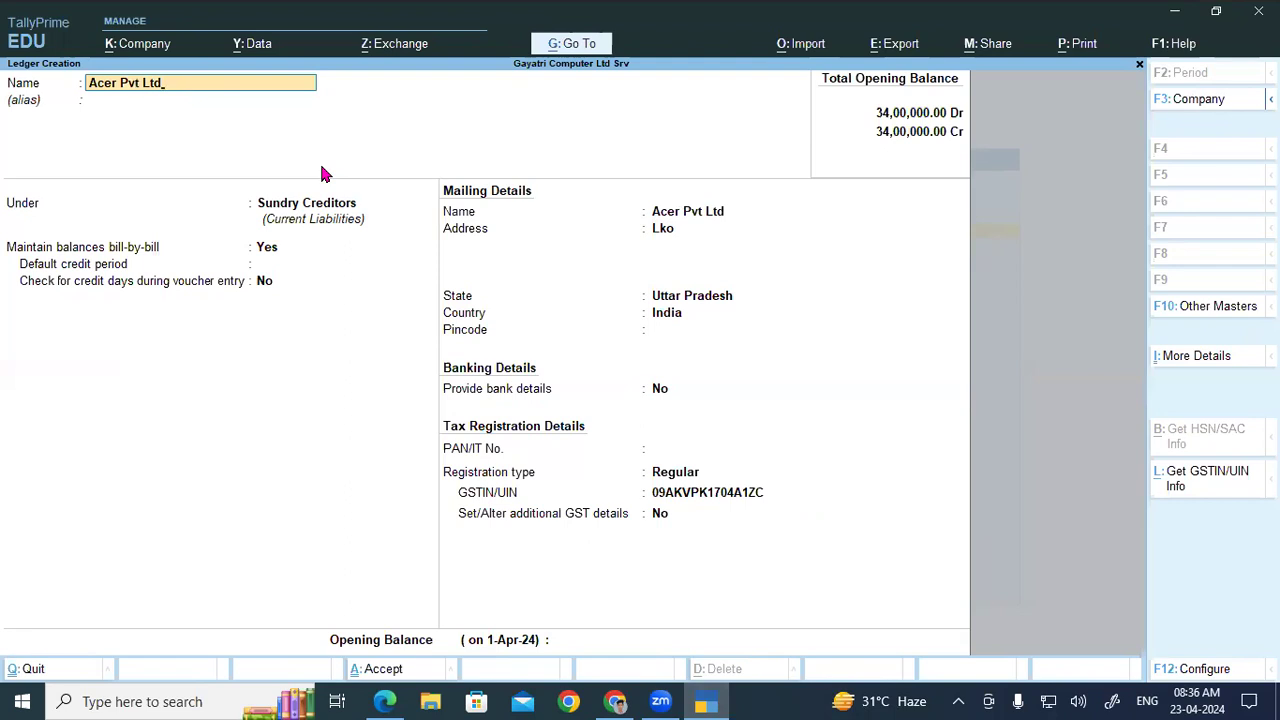
text(ndia)
key(Return)
key(Return)
key(Return)
key(Return)
key(Return)
key(Return)
key(Return)
key(Return)
key(Return)
key(Return)
key(Return)
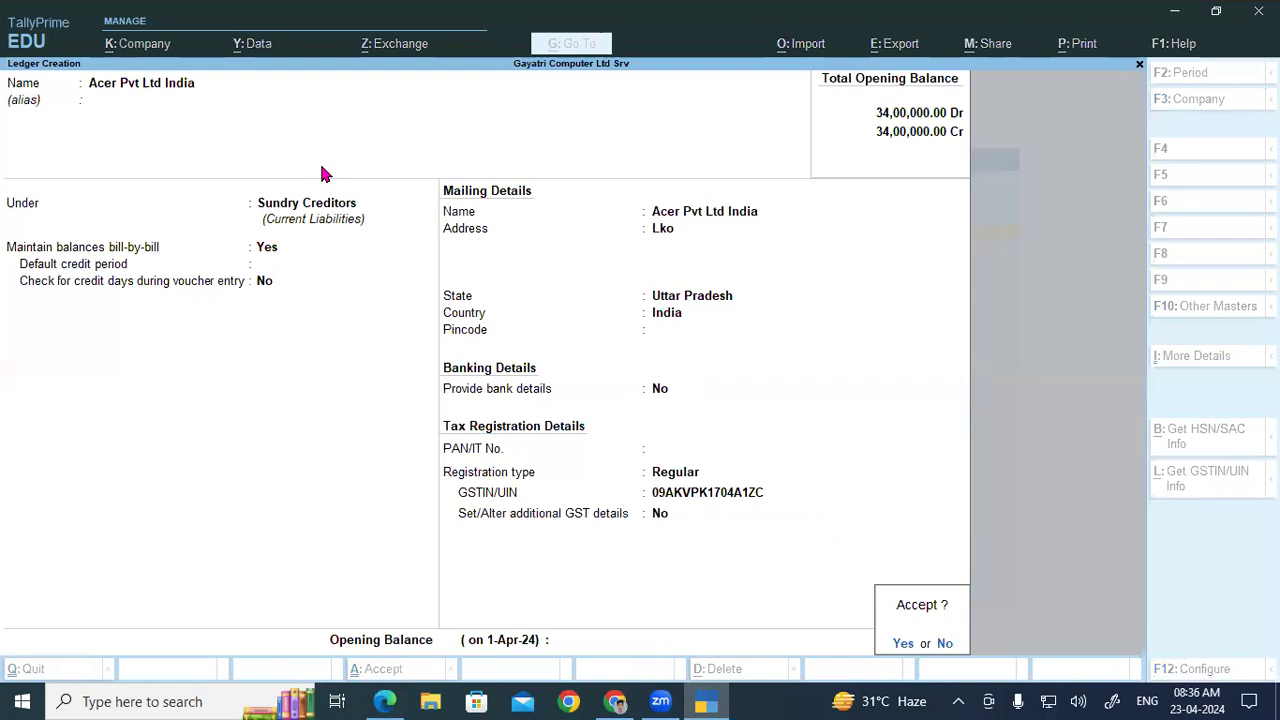
key(Return)
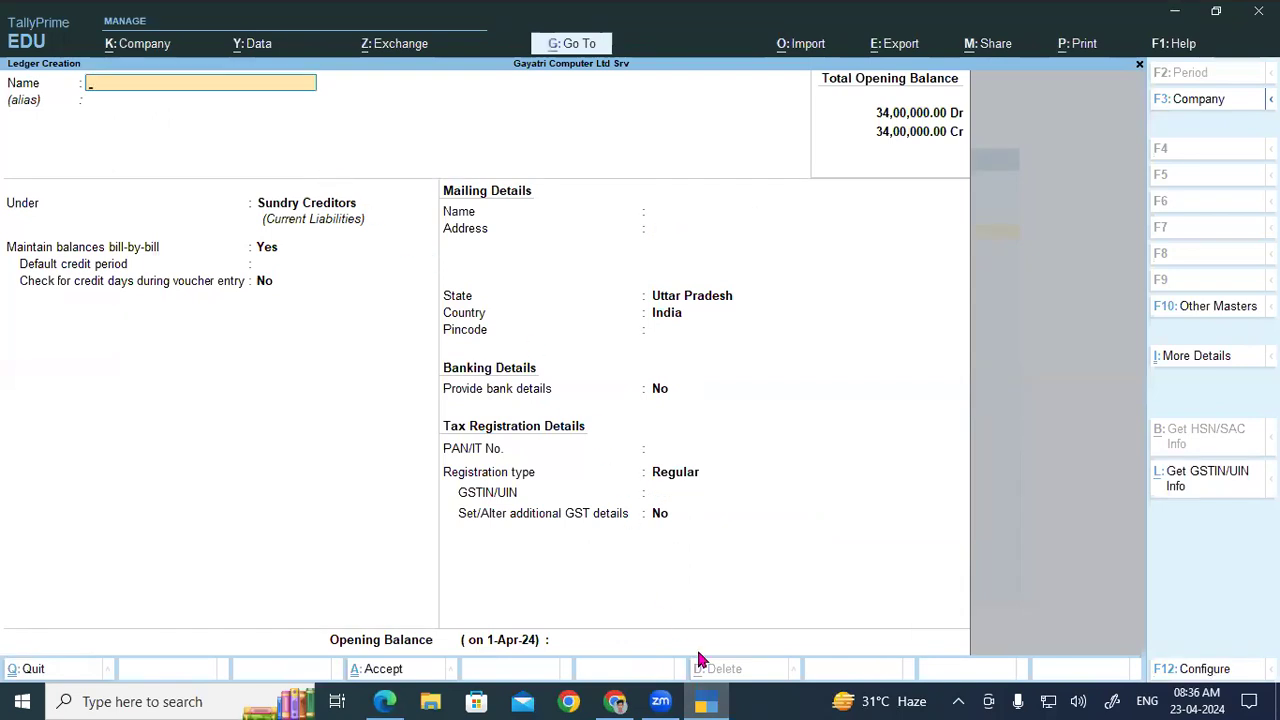
Step: Open the online copy of the party table and select row 12's GSTIN
click(712, 701)
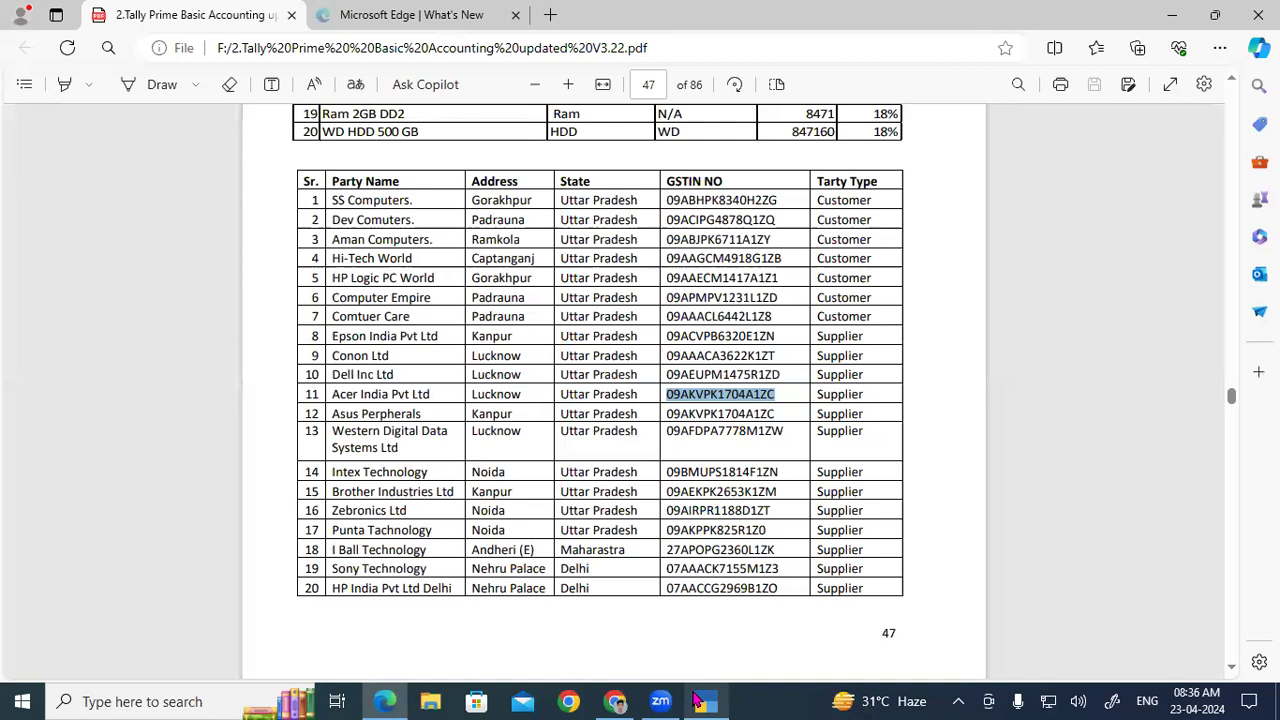
mouse_move(618, 702)
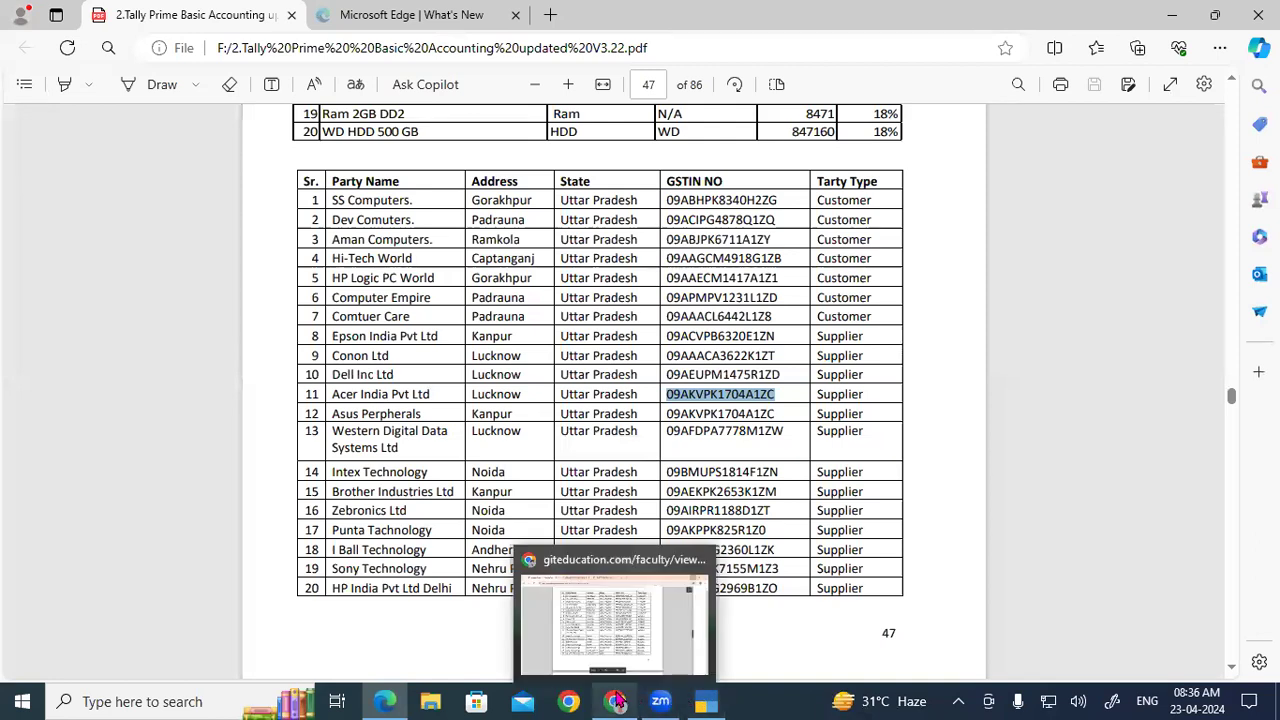
click(600, 625)
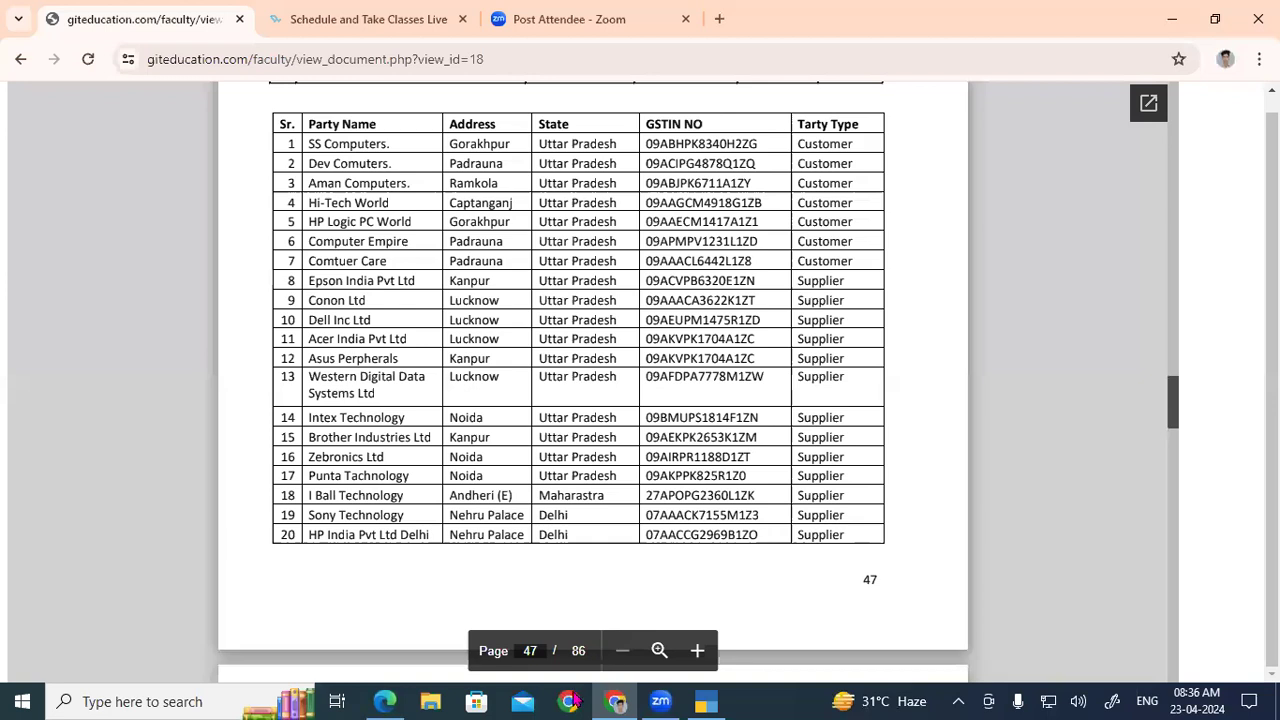
key(alt+Tab)
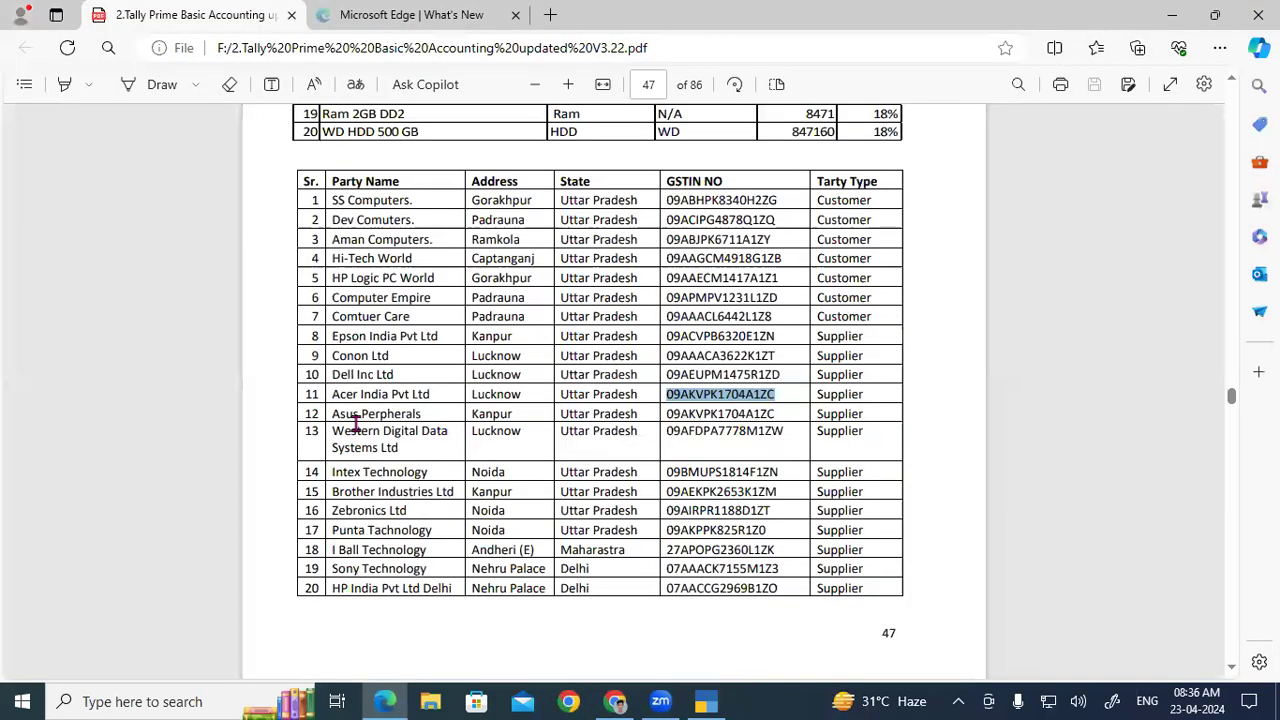
drag(668, 413, 772, 414)
key(ctrl+c)
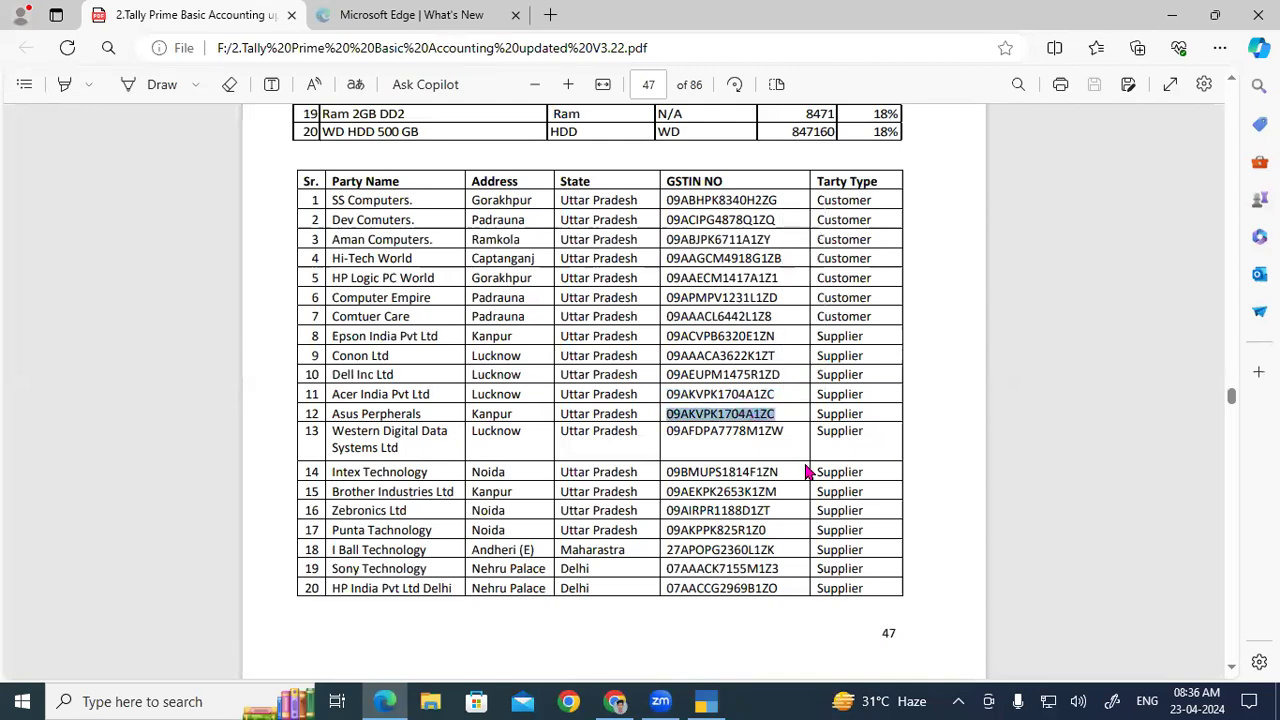
click(713, 701)
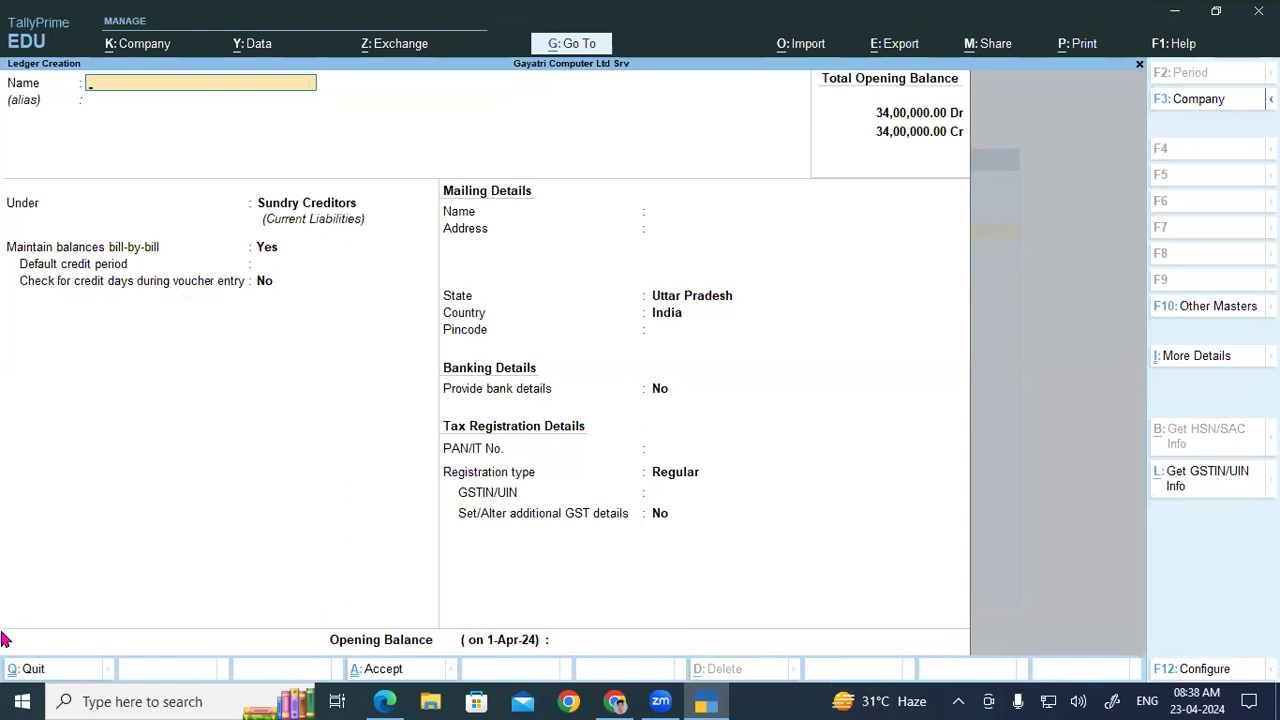
click(383, 701)
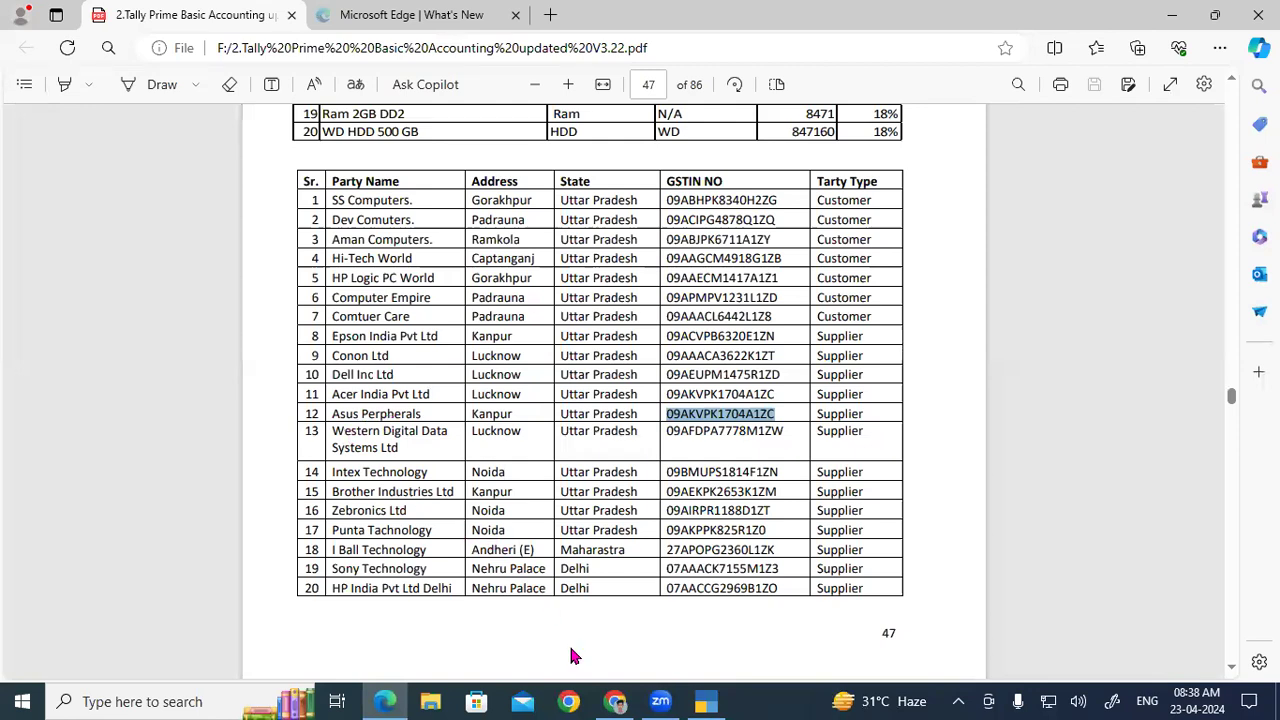
click(702, 701)
text(Asus)
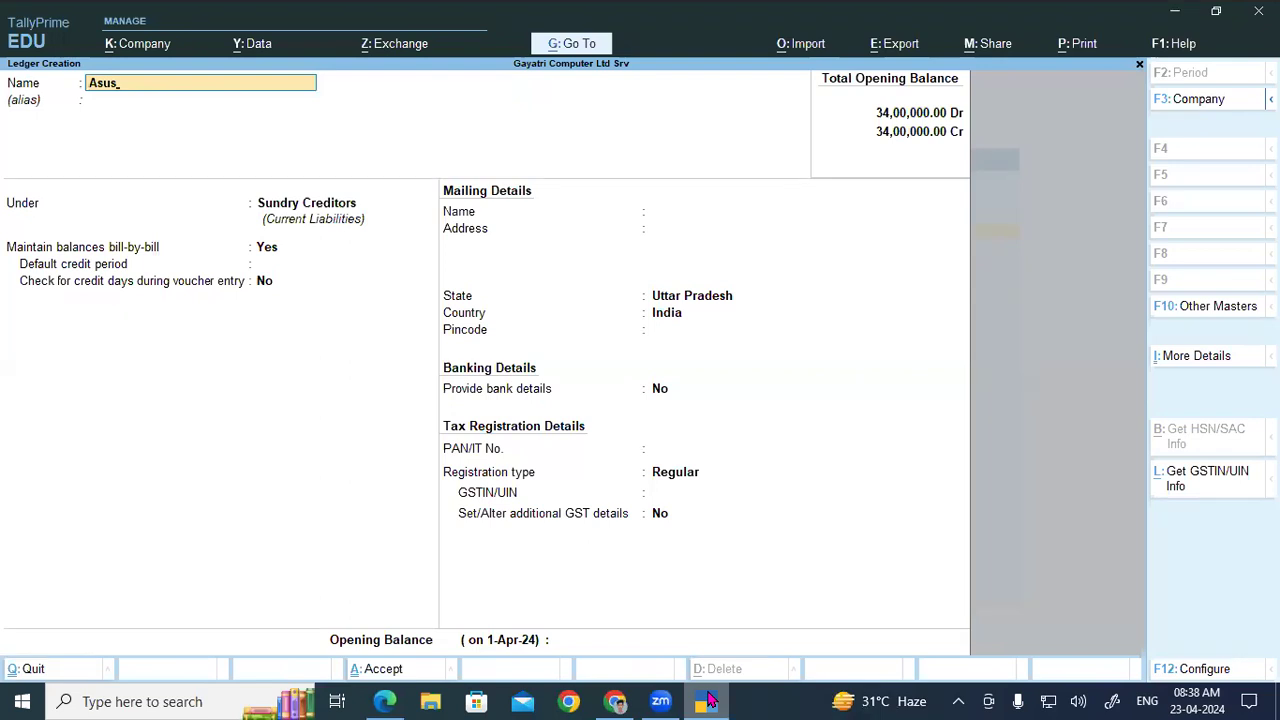
text( Peripheral)
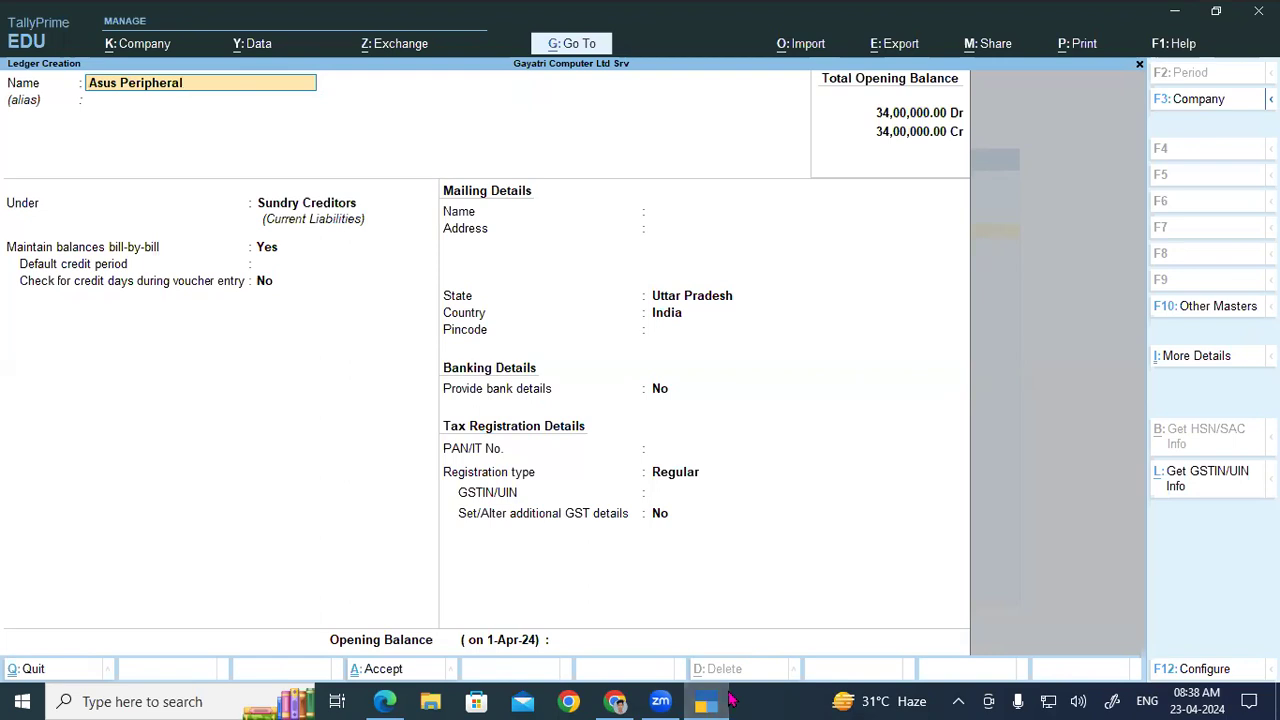
click(708, 700)
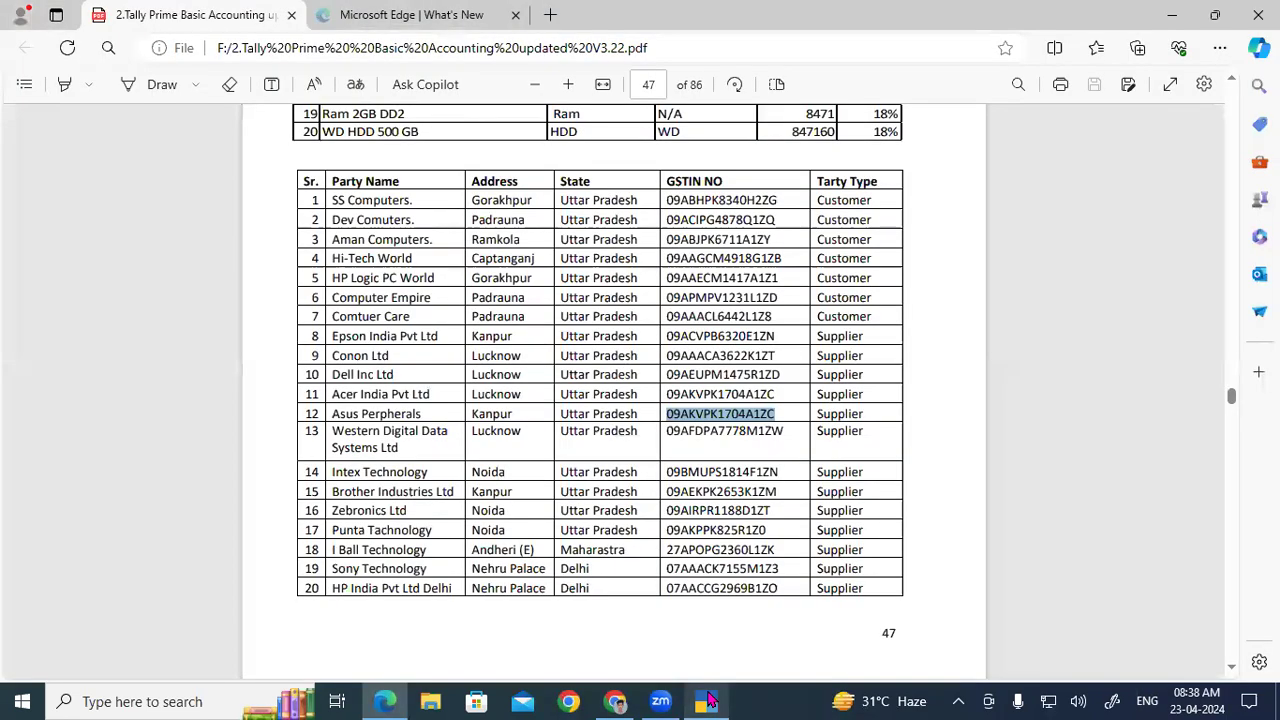
click(708, 700)
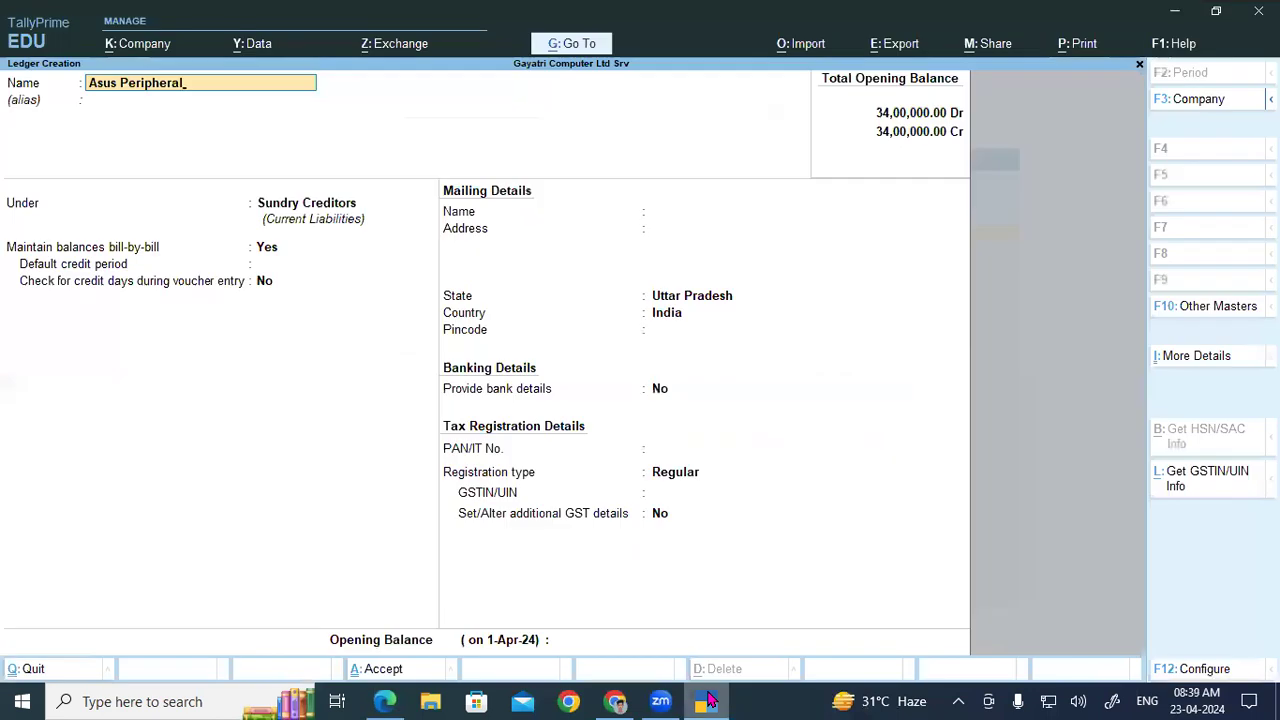
key(Return)
key(Return)
key(Return)
key(Return)
key(Return)
key(Return)
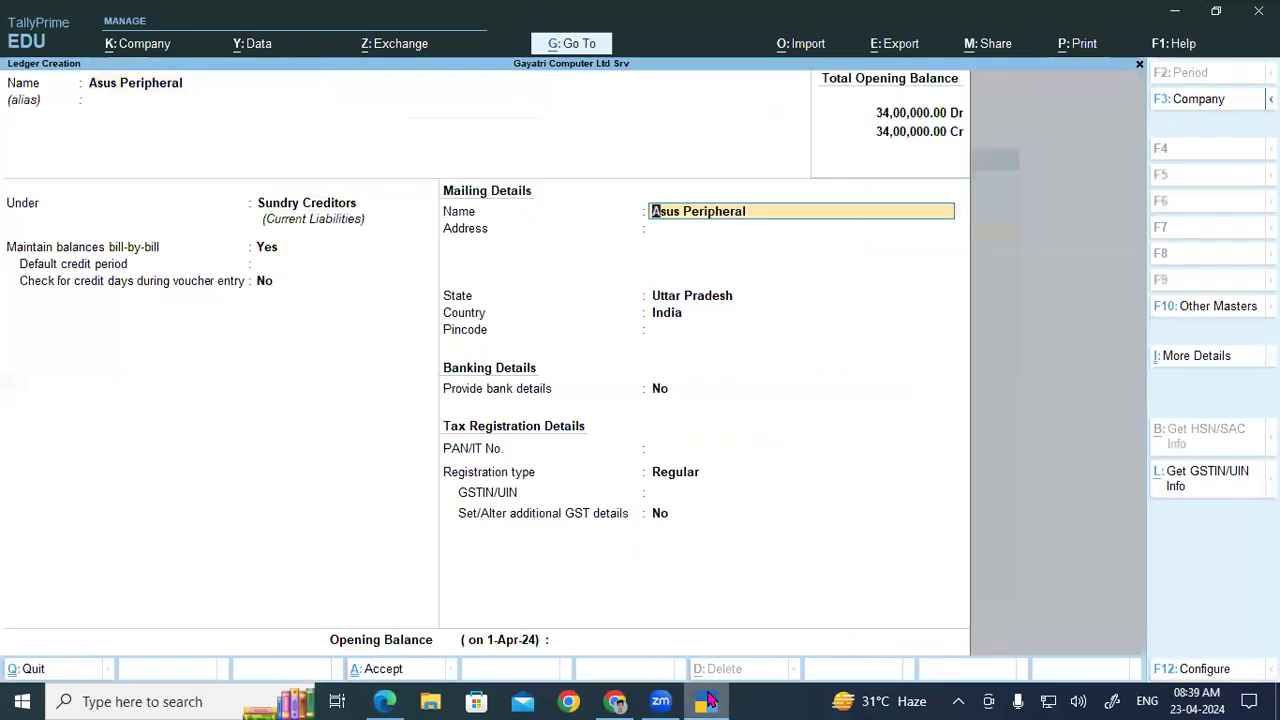
text(Knp)
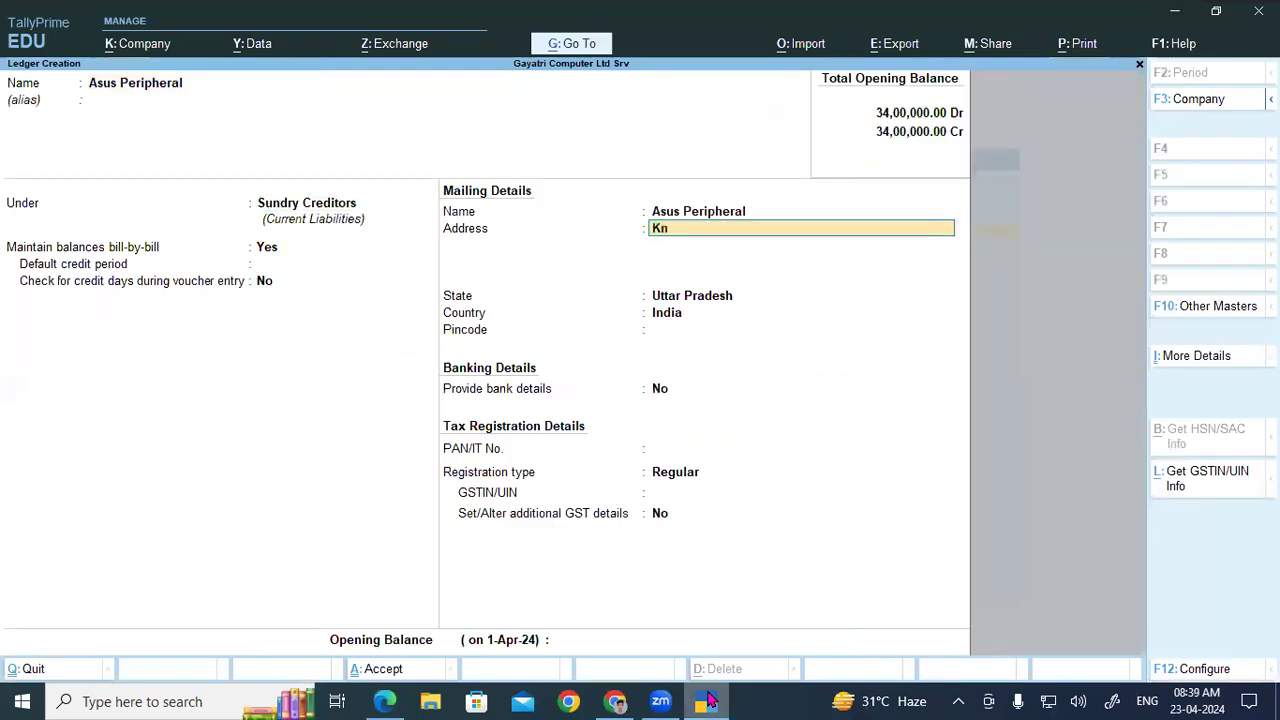
key(Return)
key(Return)
key(Return)
key(Return)
key(Return)
key(Return)
key(Return)
key(Return)
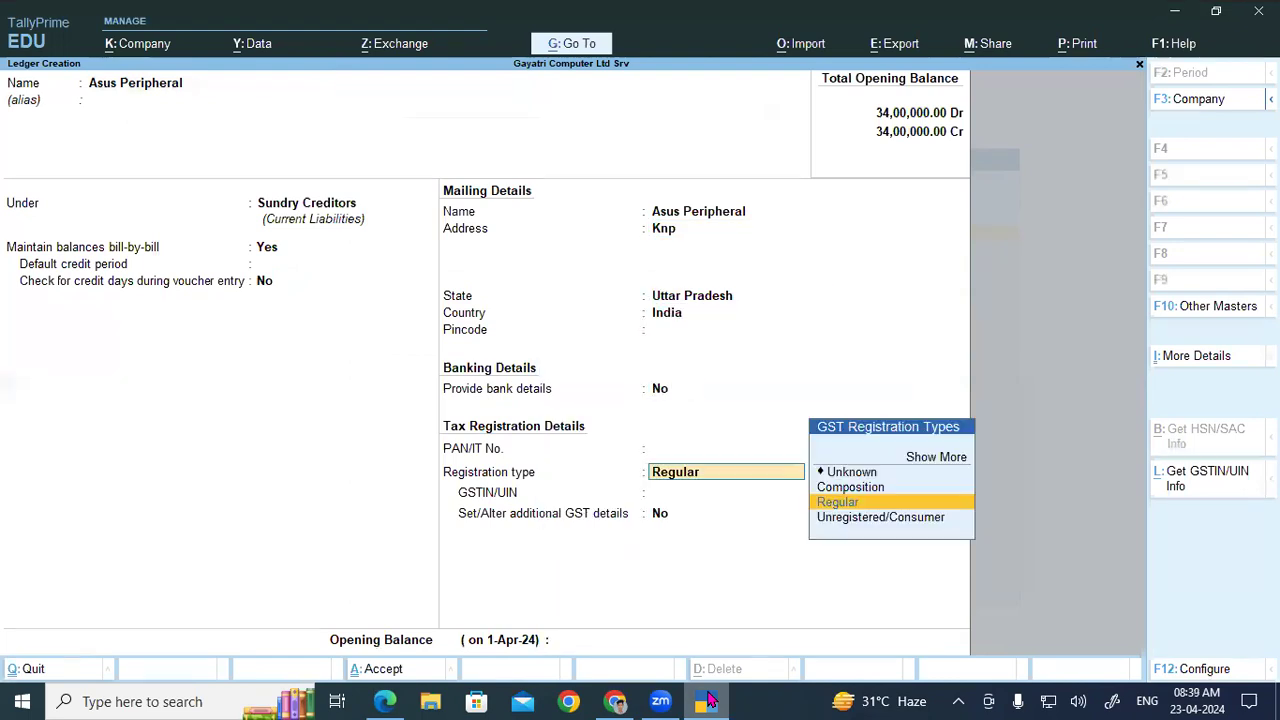
key(ctrl+v)
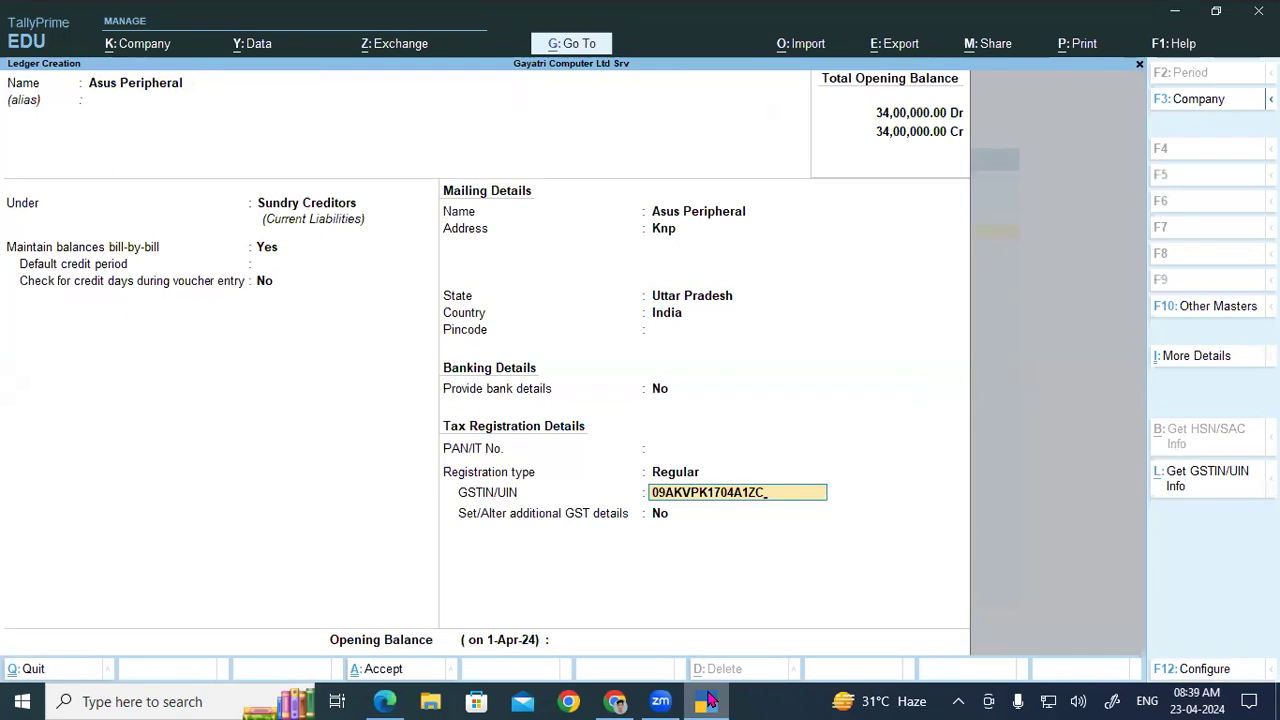
key(Return)
key(Return)
key(Return)
key(Return)
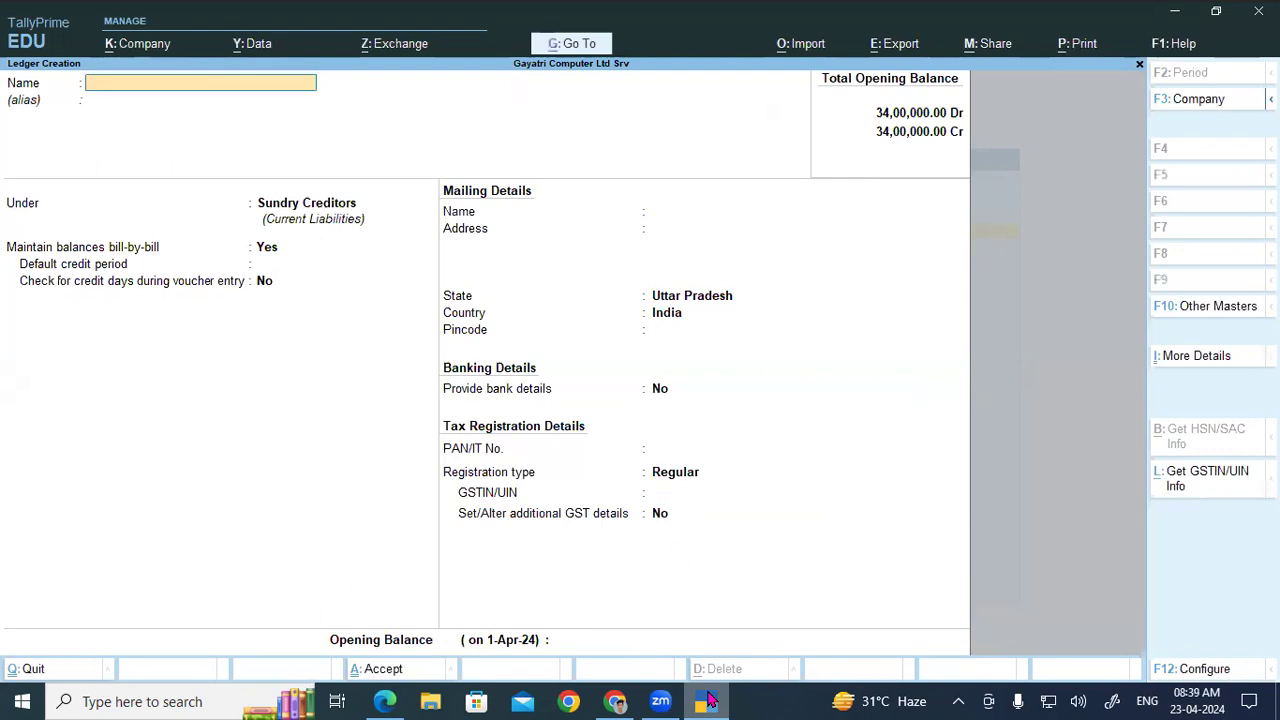
Step: Copy the party name Western Digital Data Systems Ltd from the PDF into the ledger name
click(707, 700)
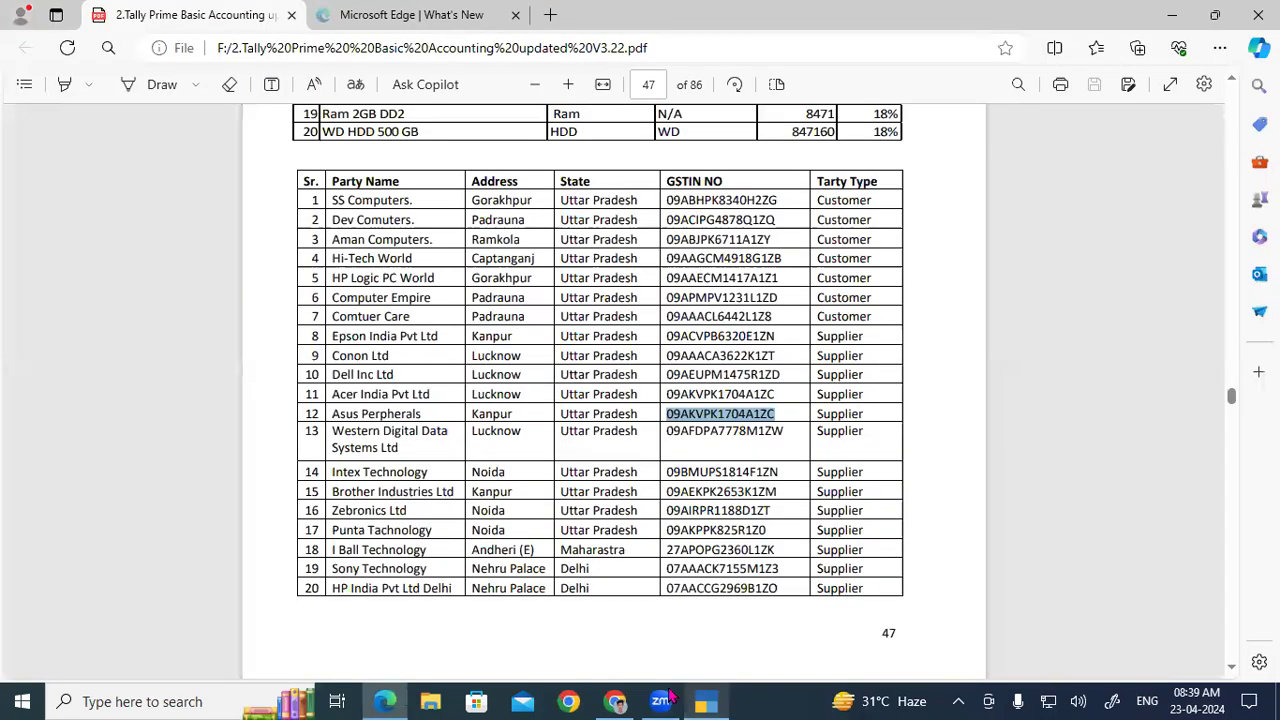
drag(333, 432, 405, 452)
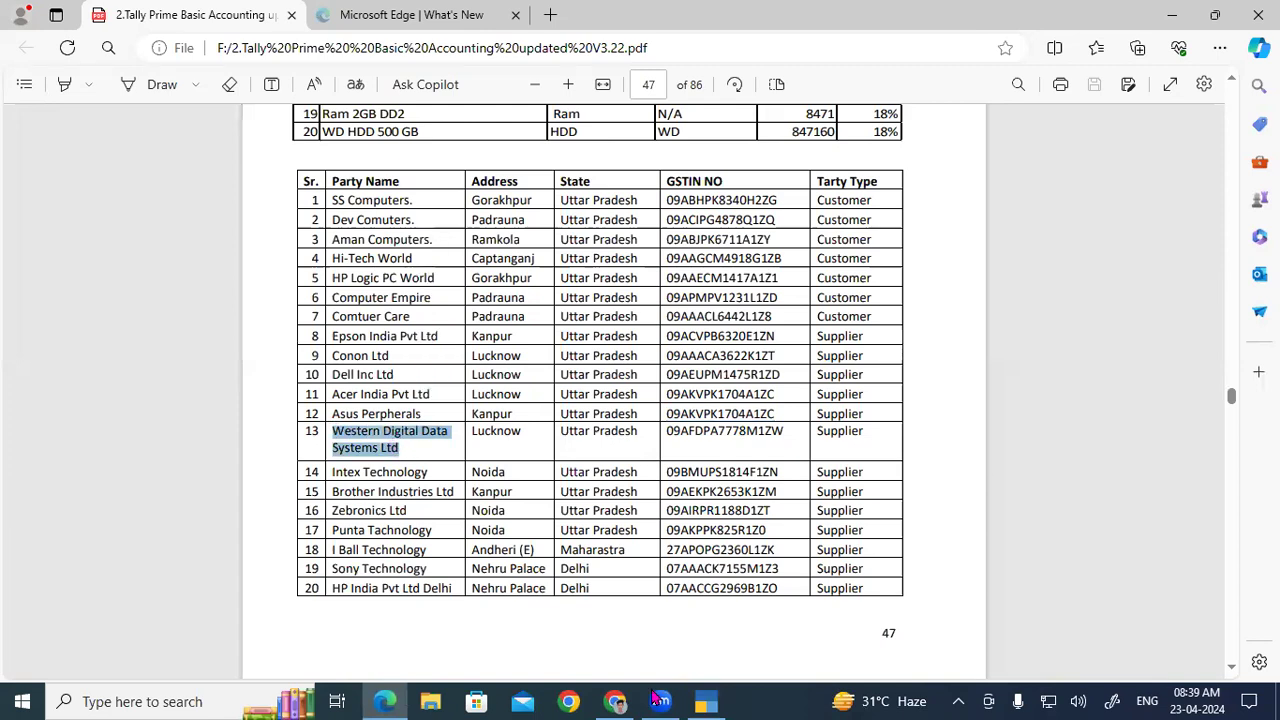
click(703, 701)
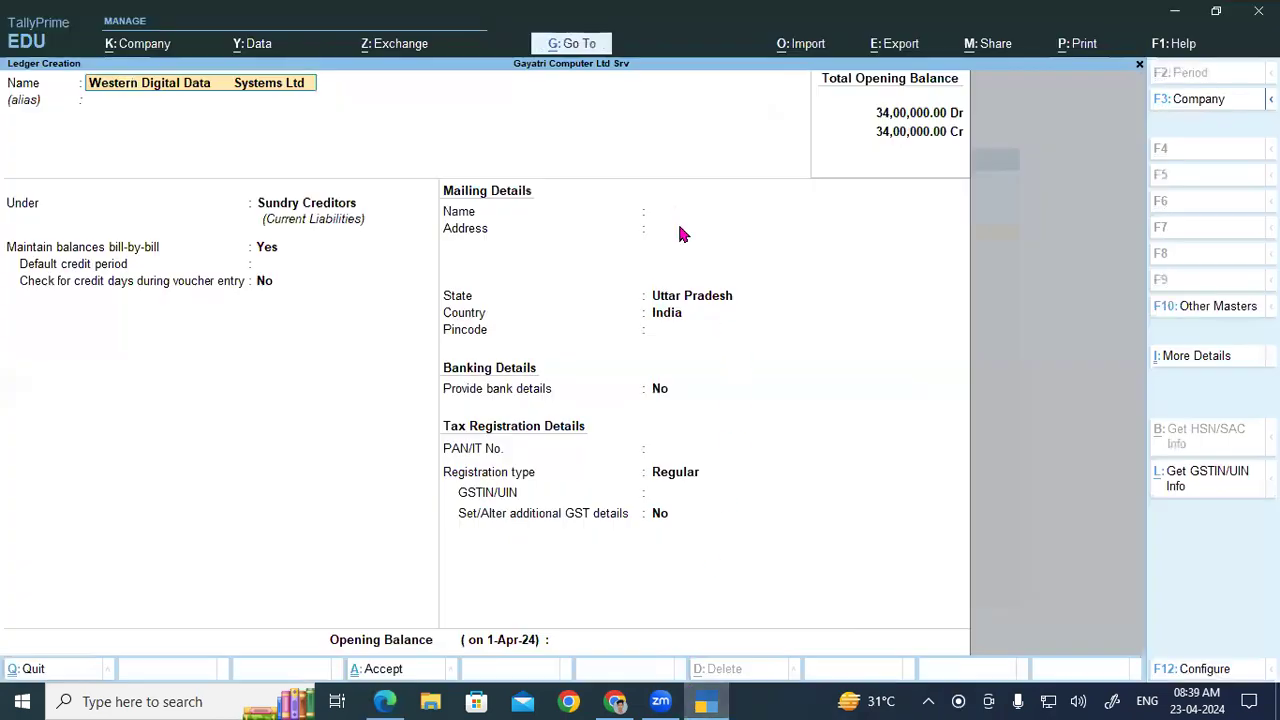
click(677, 221)
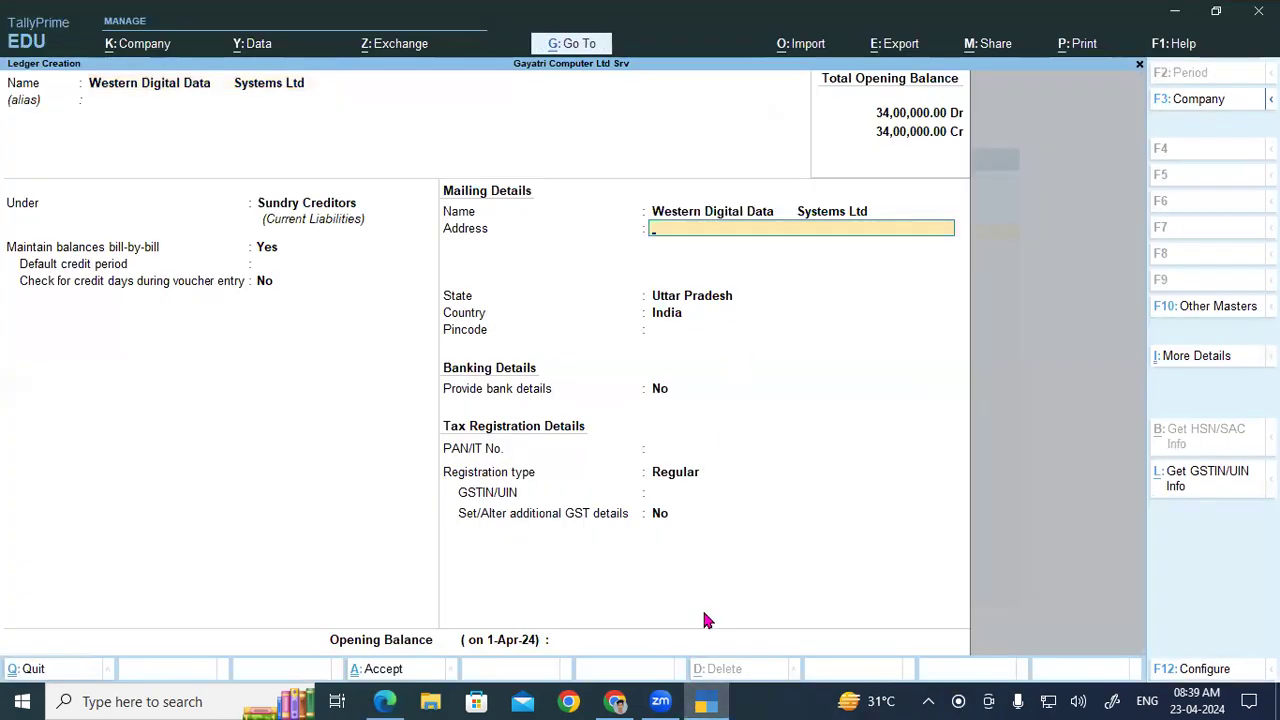
key(alt+Tab)
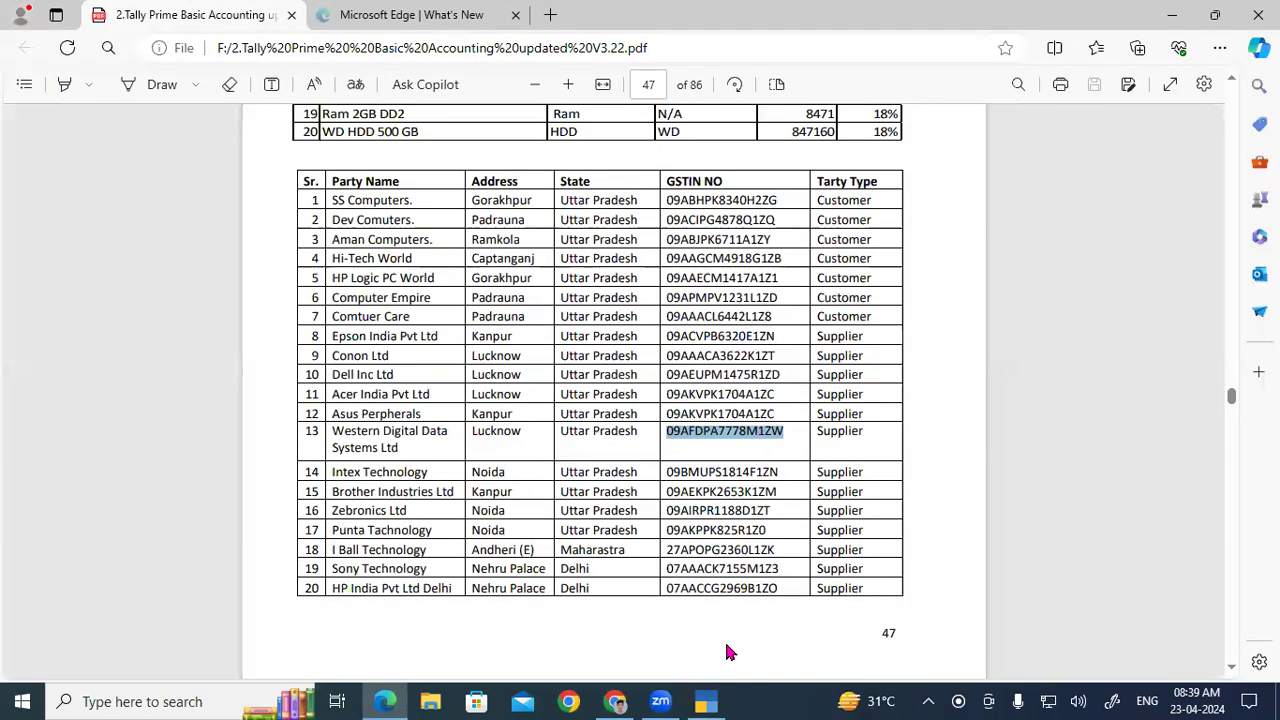
click(707, 701)
text(Lko)
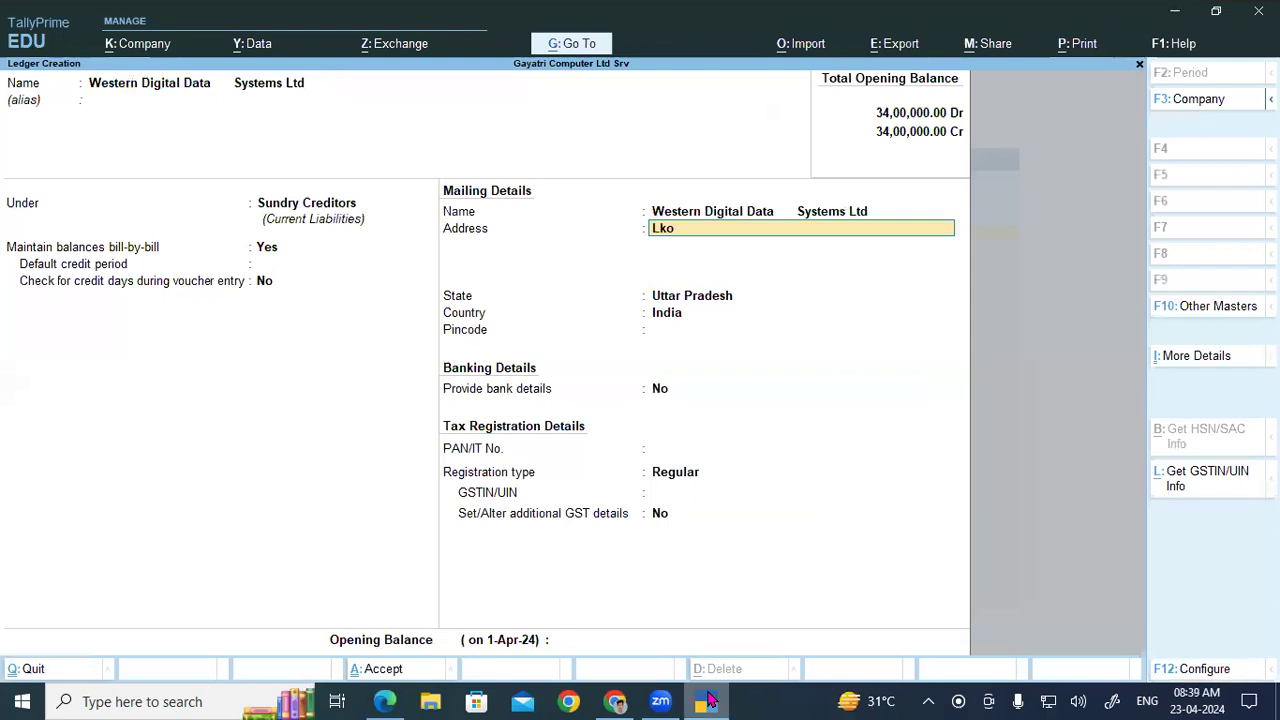
key(Return)
key(Return)
key(Return)
key(Return)
key(Return)
key(ctrl+alt+v)
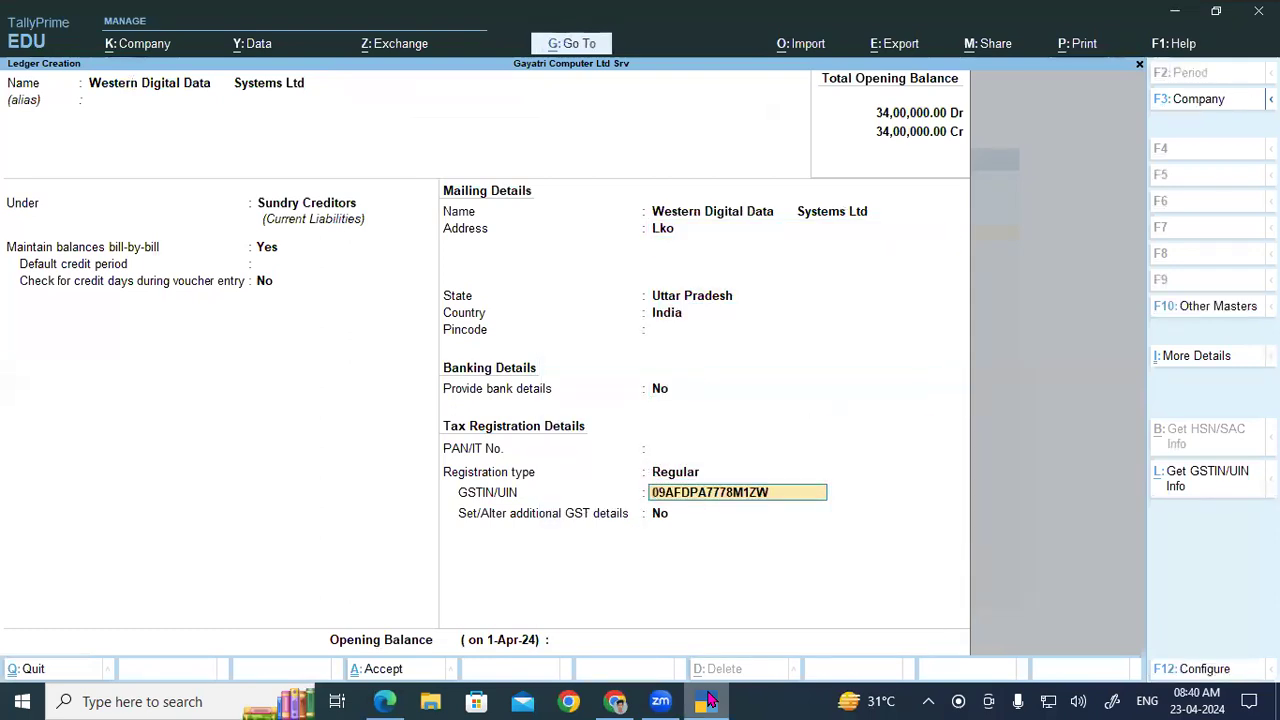
key(ctrl+a)
click(707, 701)
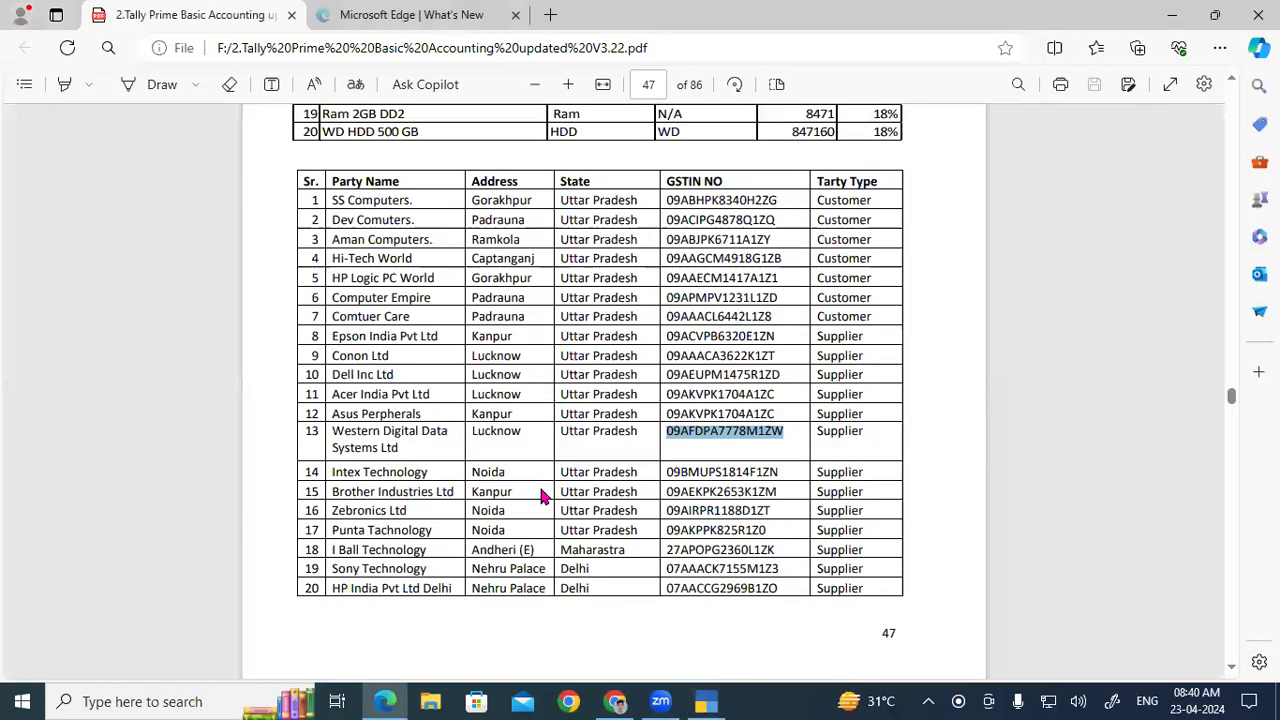
drag(666, 472, 800, 490)
key(ctrl+c)
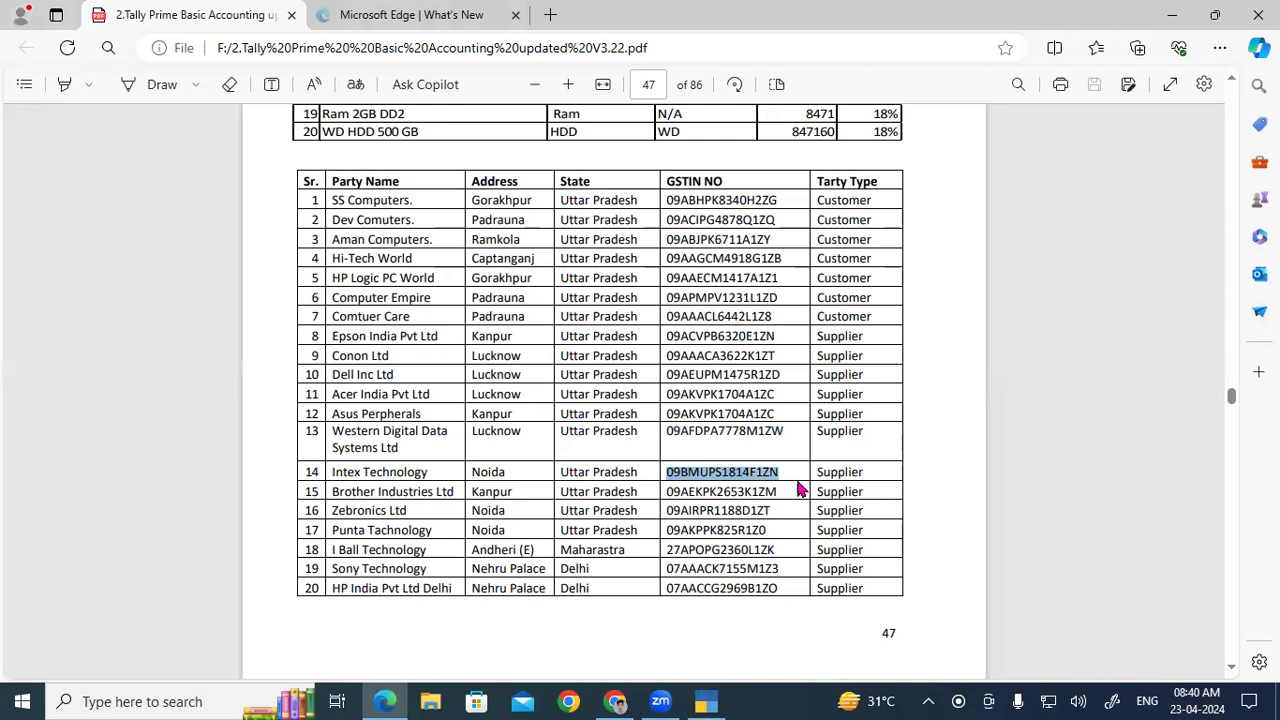
click(707, 701)
text(tex Tec)
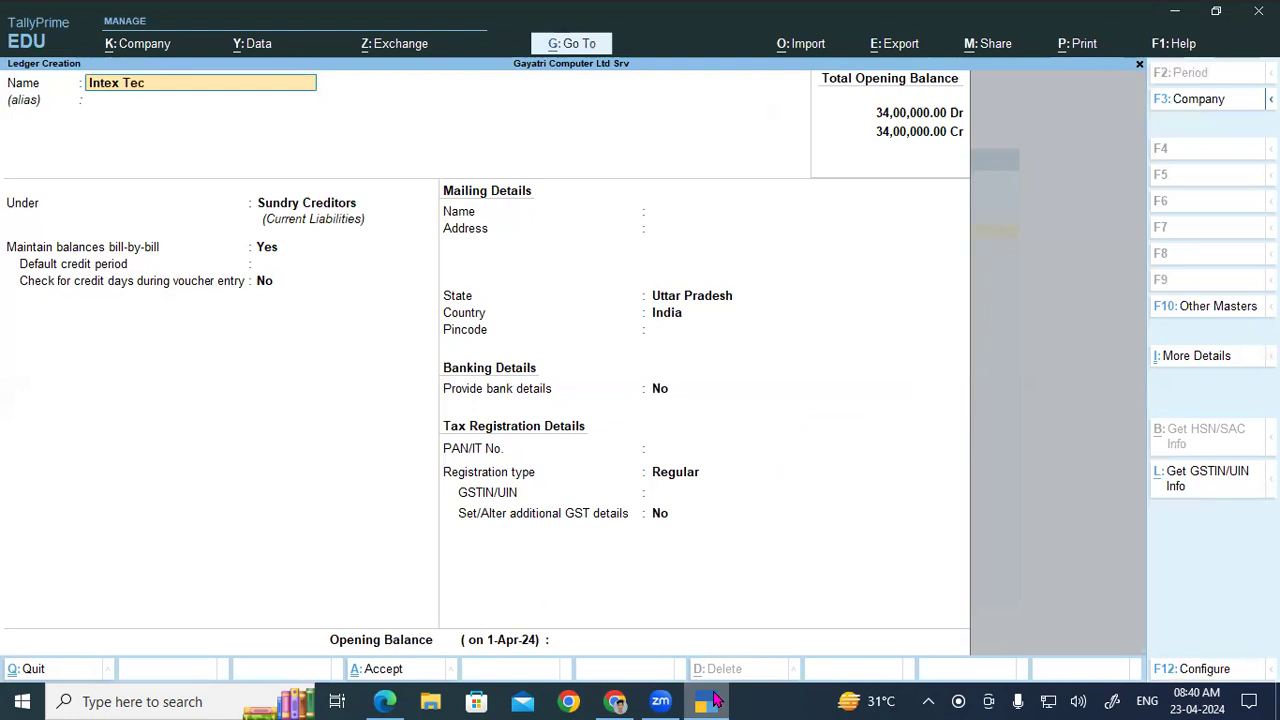
text(hnology NoidA)
key(BackSpace)
text(a)
key(Return)
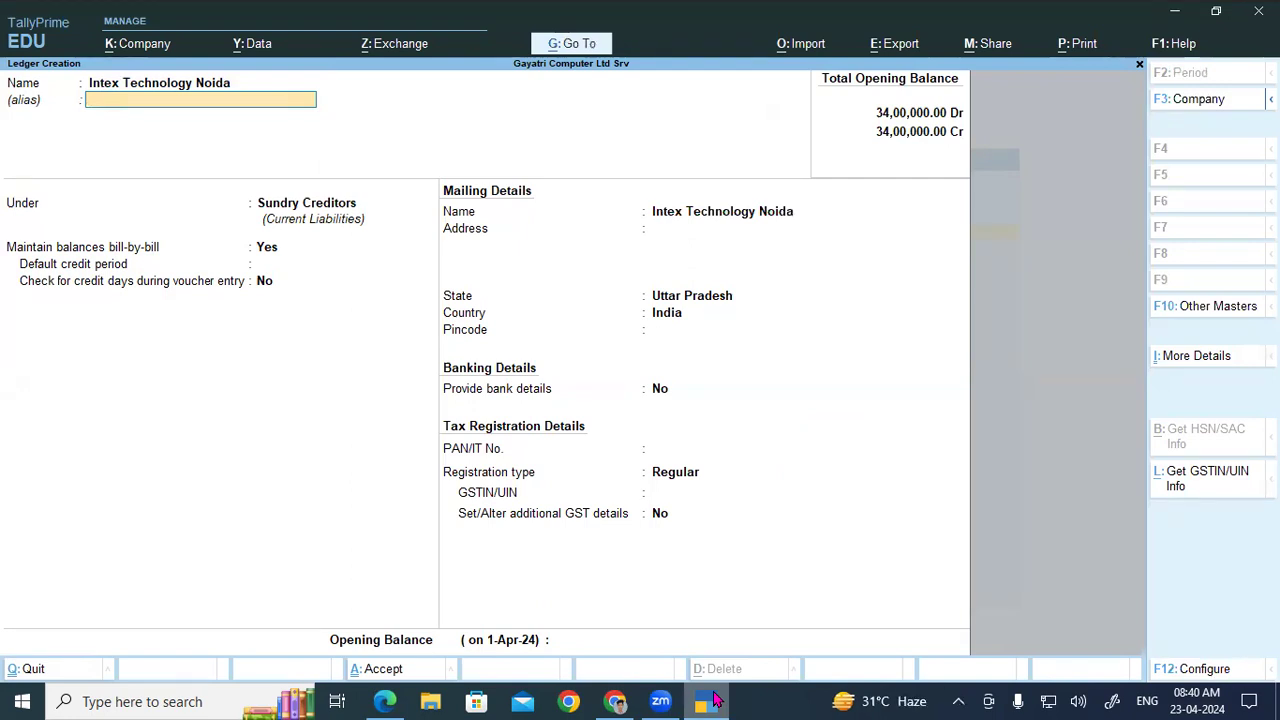
key(Return)
key(Return)
key(Return)
key(Return)
key(Return)
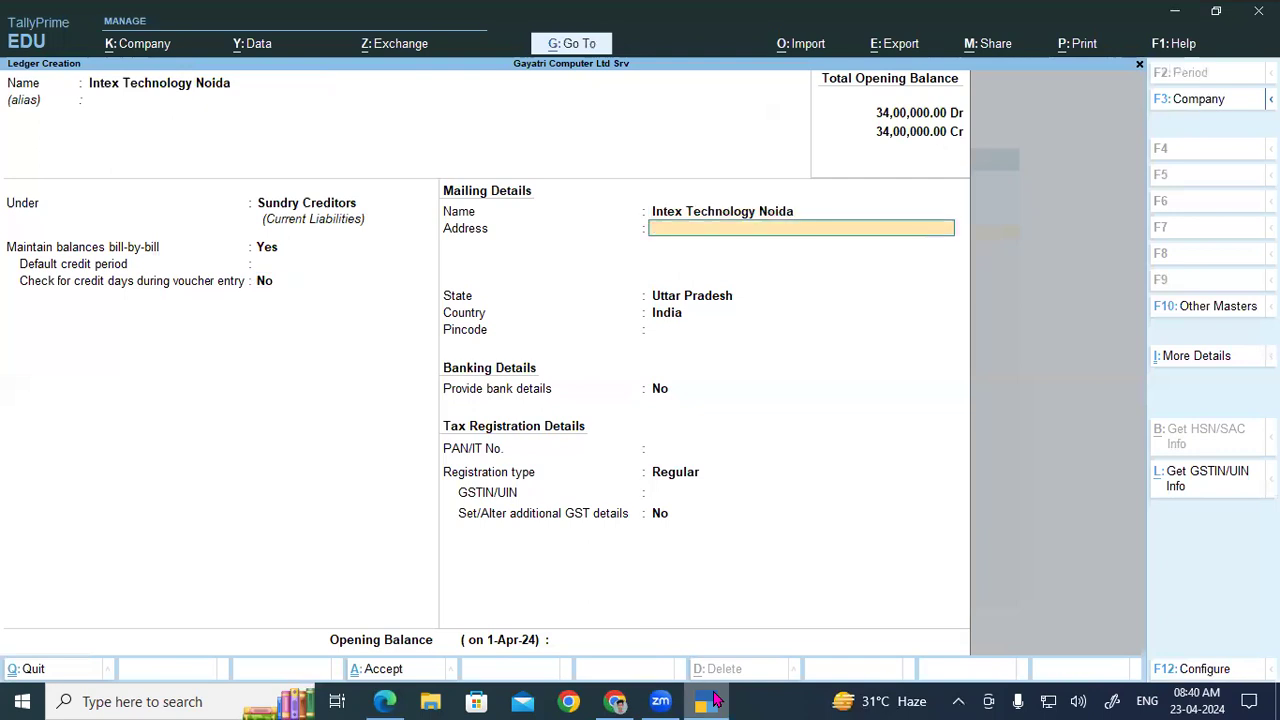
text(Noida)
key(Return)
key(Return)
key(Return)
key(Return)
key(Return)
key(Return)
key(Return)
key(Return)
key(ctrl+v)
key(Return)
key(Return)
key(Return)
key(Return)
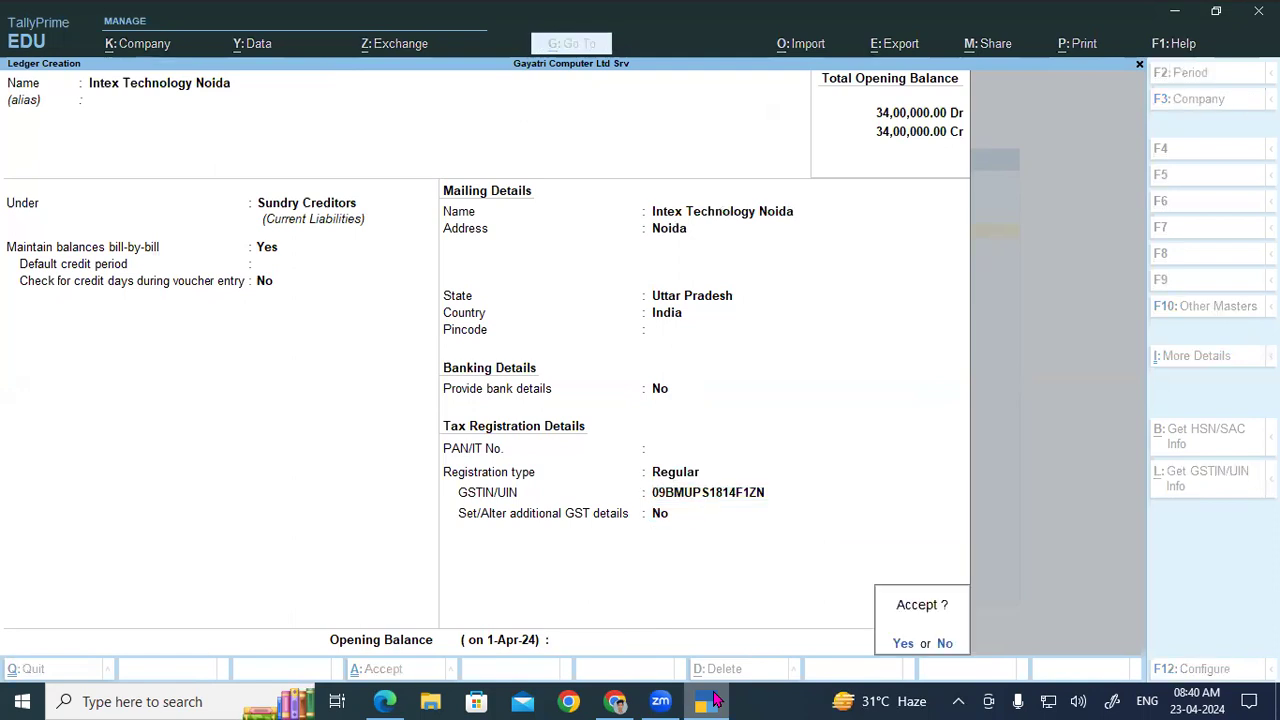
click(708, 701)
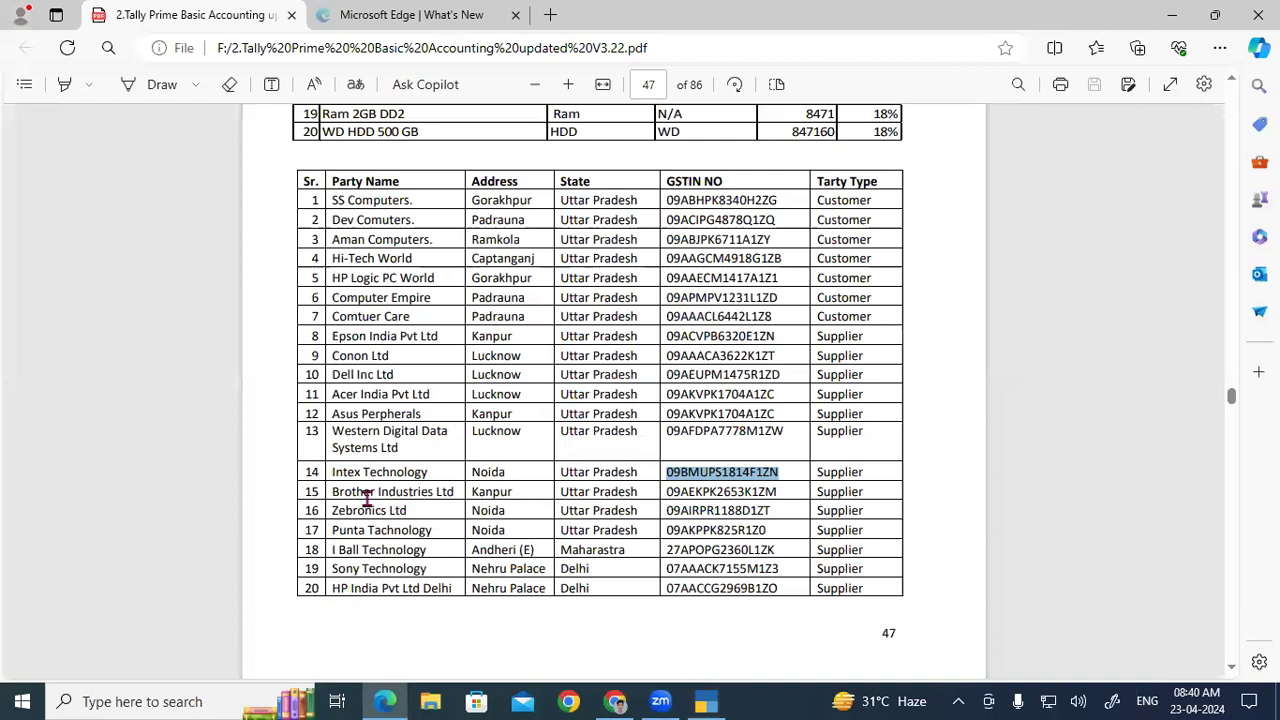
Step: Take the name Brother Industries Ltd from row 15 and confirm it as the ledger name
drag(331, 491, 447, 487)
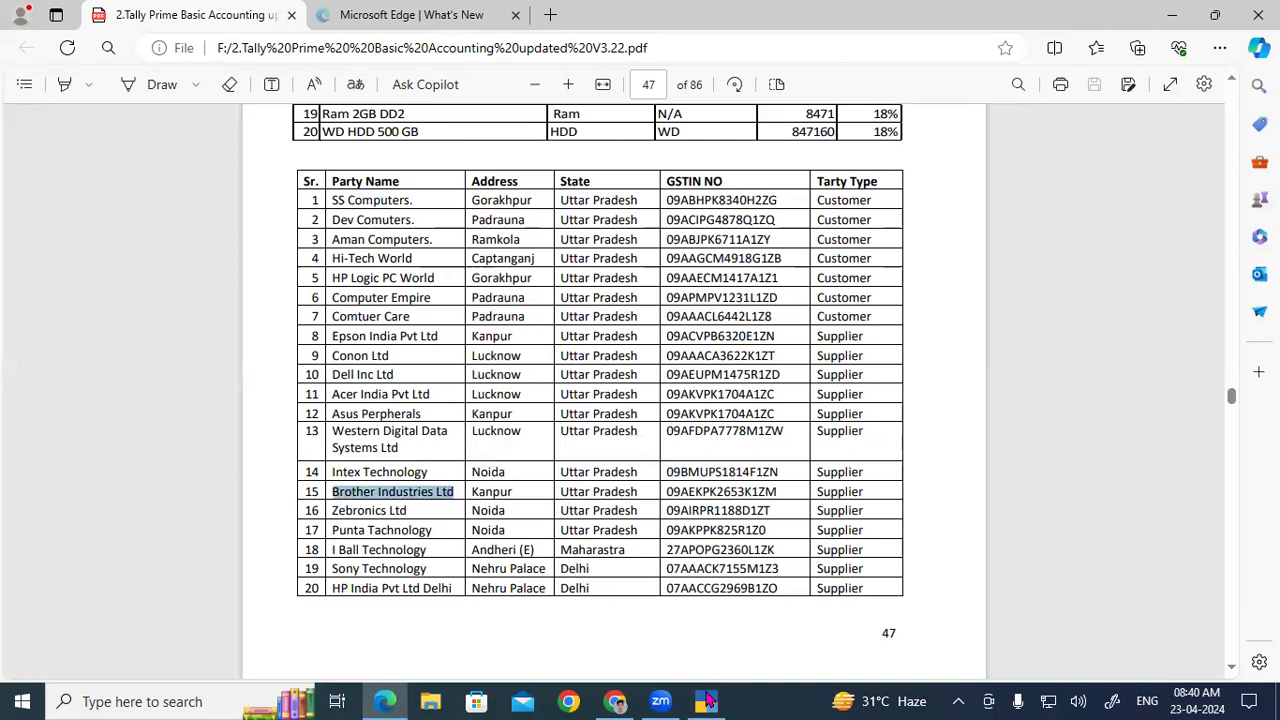
click(706, 701)
key(Return)
key(Return)
key(Return)
key(Return)
key(Return)
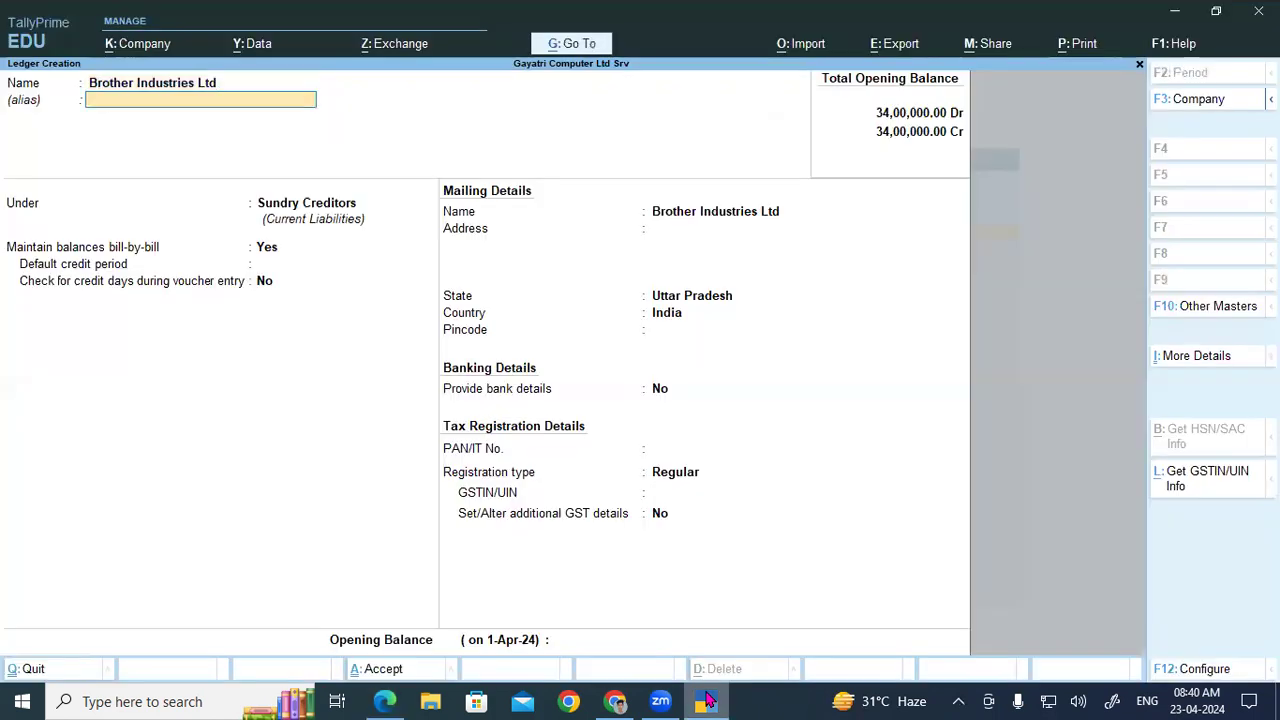
key(Return)
key(Return)
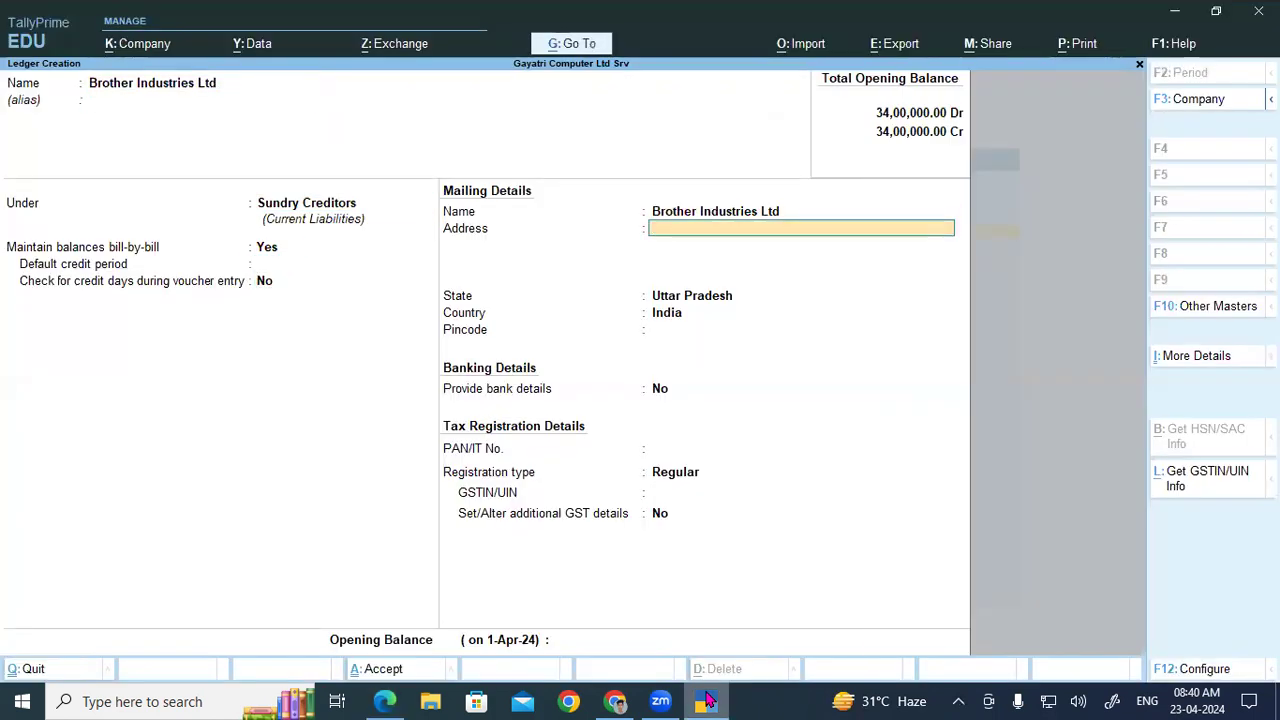
Step: Copy row 15's GSTIN, then give the ledger address Knp and paste the GSTIN
click(706, 701)
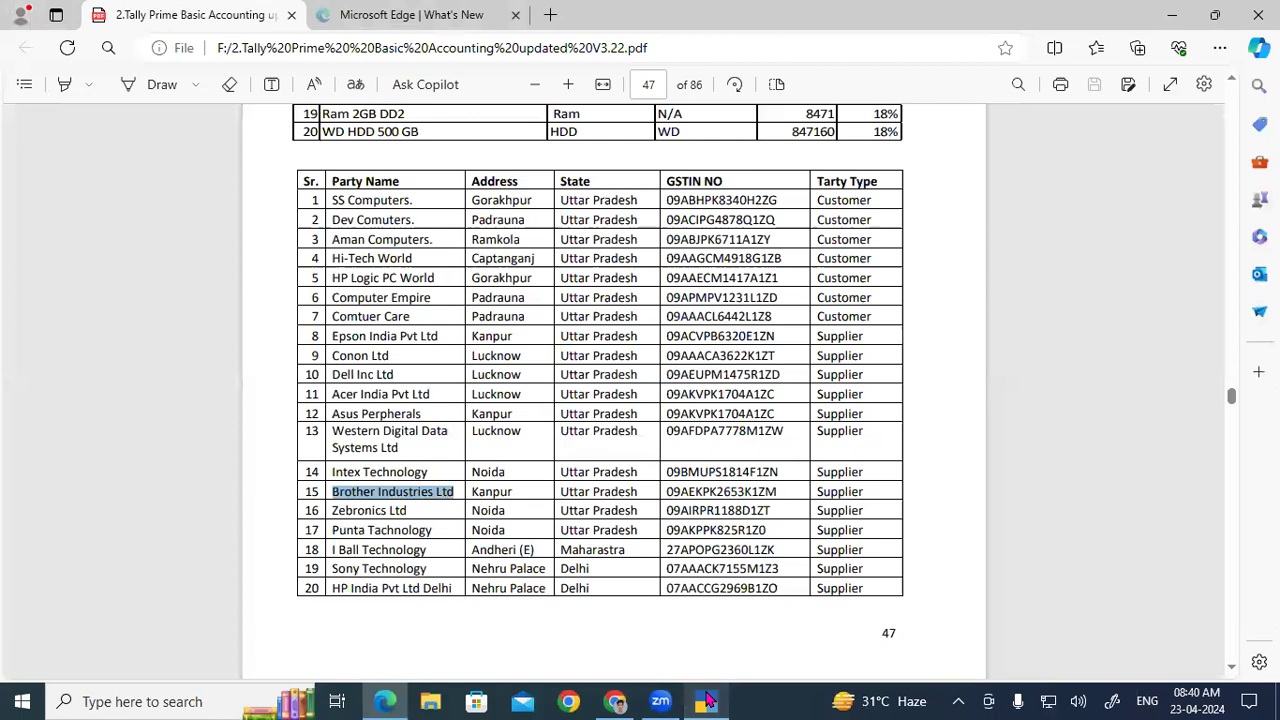
drag(666, 491, 785, 500)
key(ctrl+c)
click(725, 694)
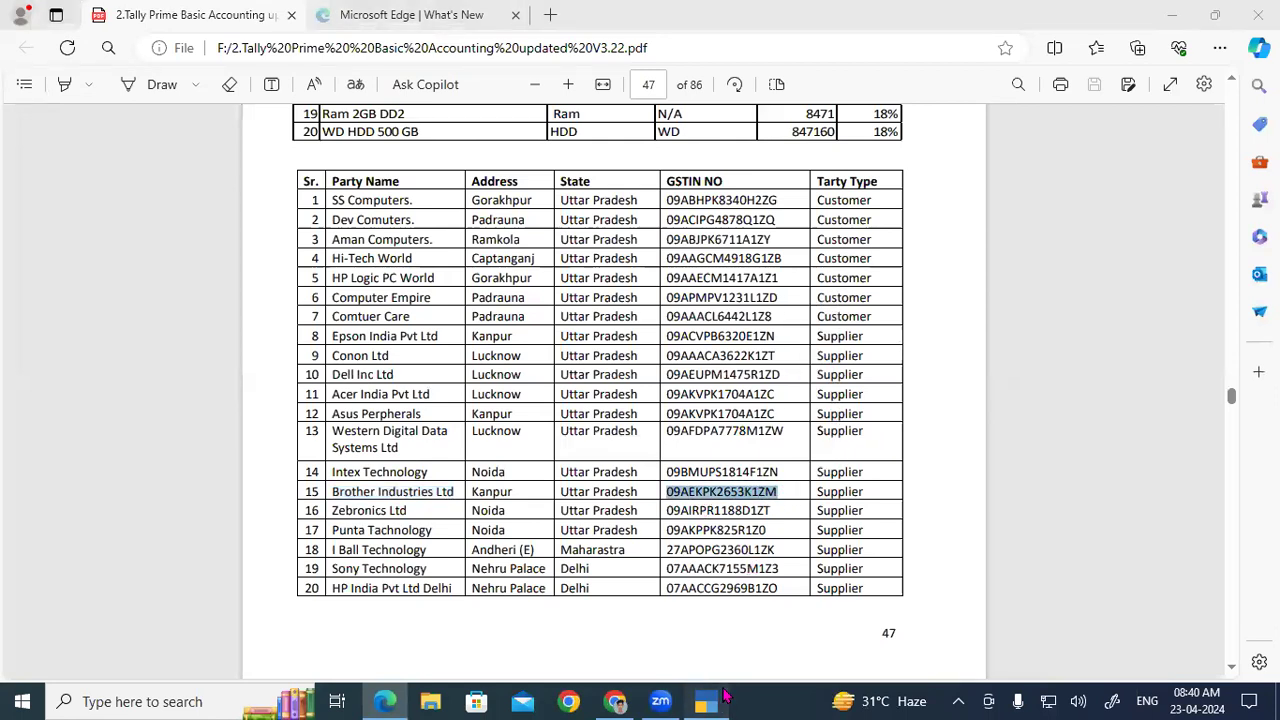
text(K)
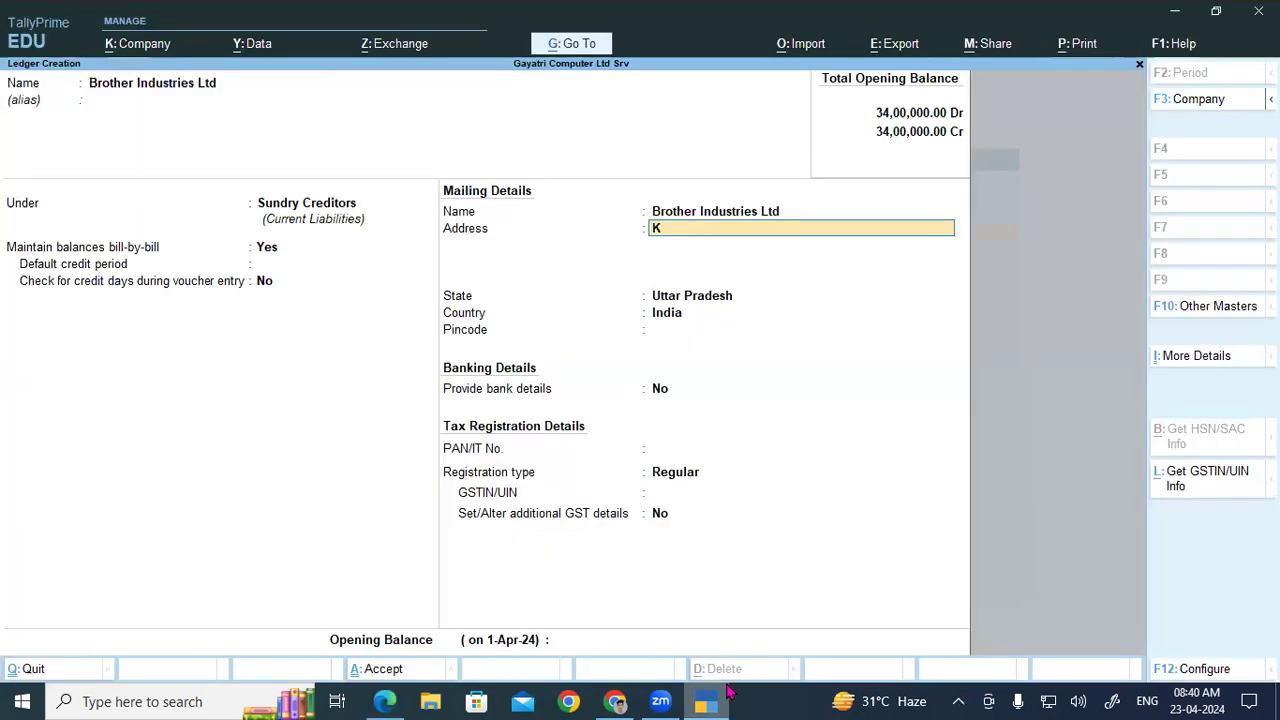
text(np)
key(Return)
key(Return)
key(Return)
key(Return)
key(Return)
key(Return)
key(Return)
key(Return)
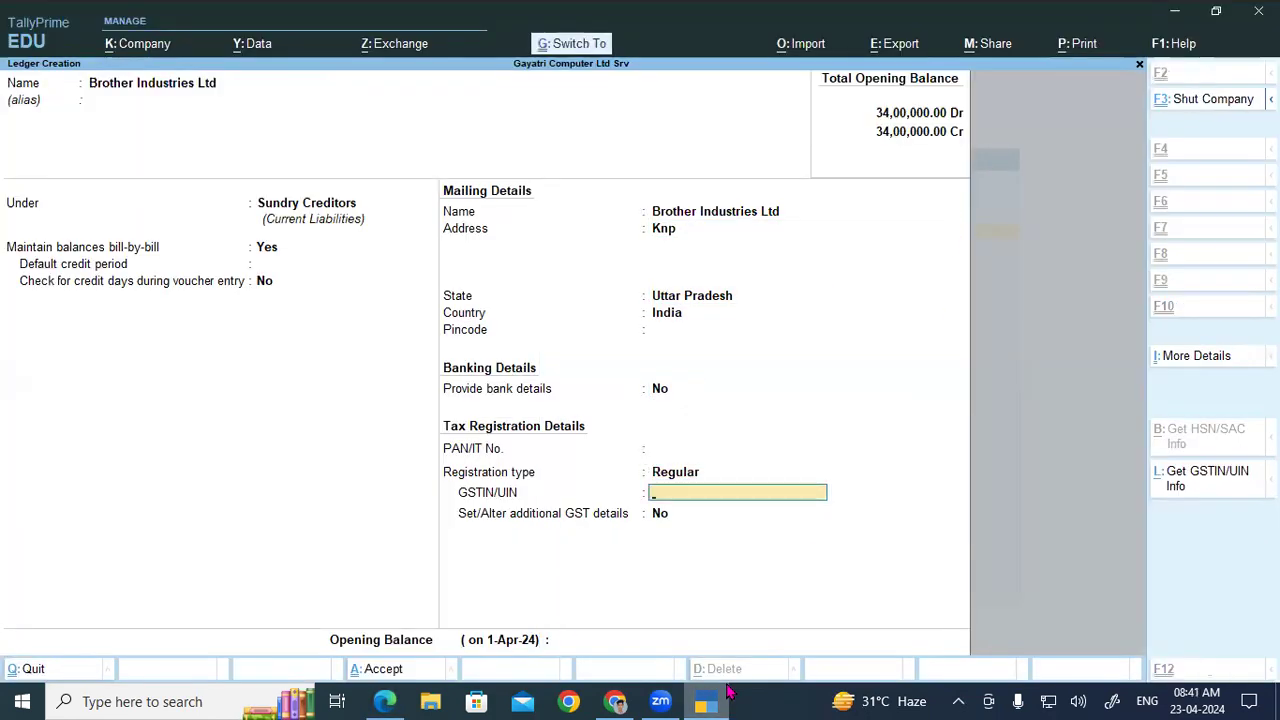
key(ctrl+v)
key(Return)
key(Return)
key(Return)
key(Return)
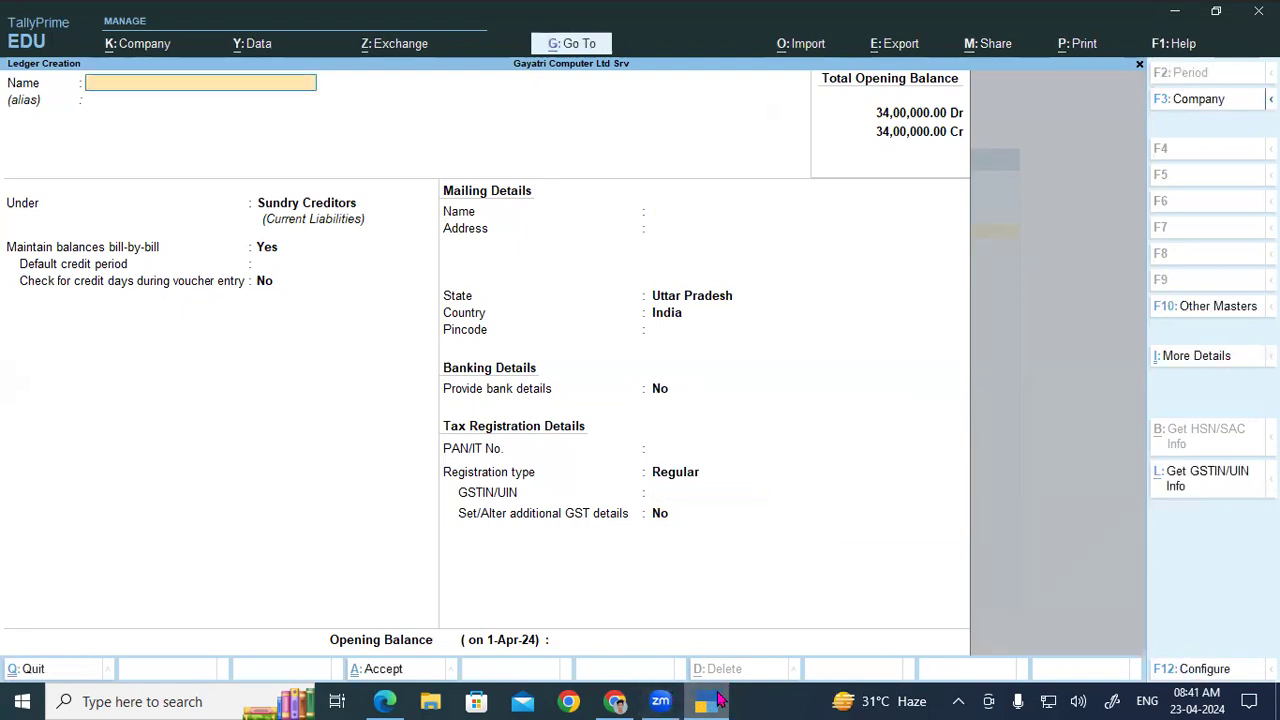
key(alt+Tab)
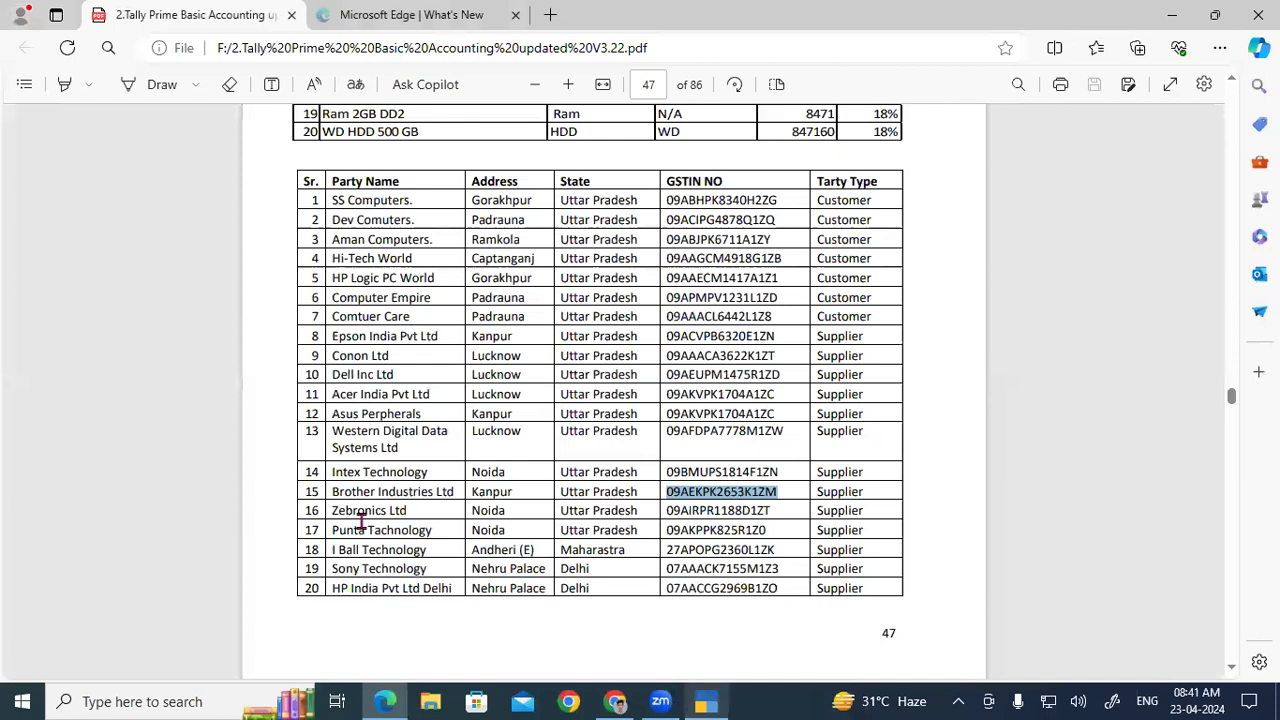
Step: Select row 16's GSTIN and name the new ledger Zebronics Ltd, keeping Uttar Pradesh
drag(667, 510, 768, 511)
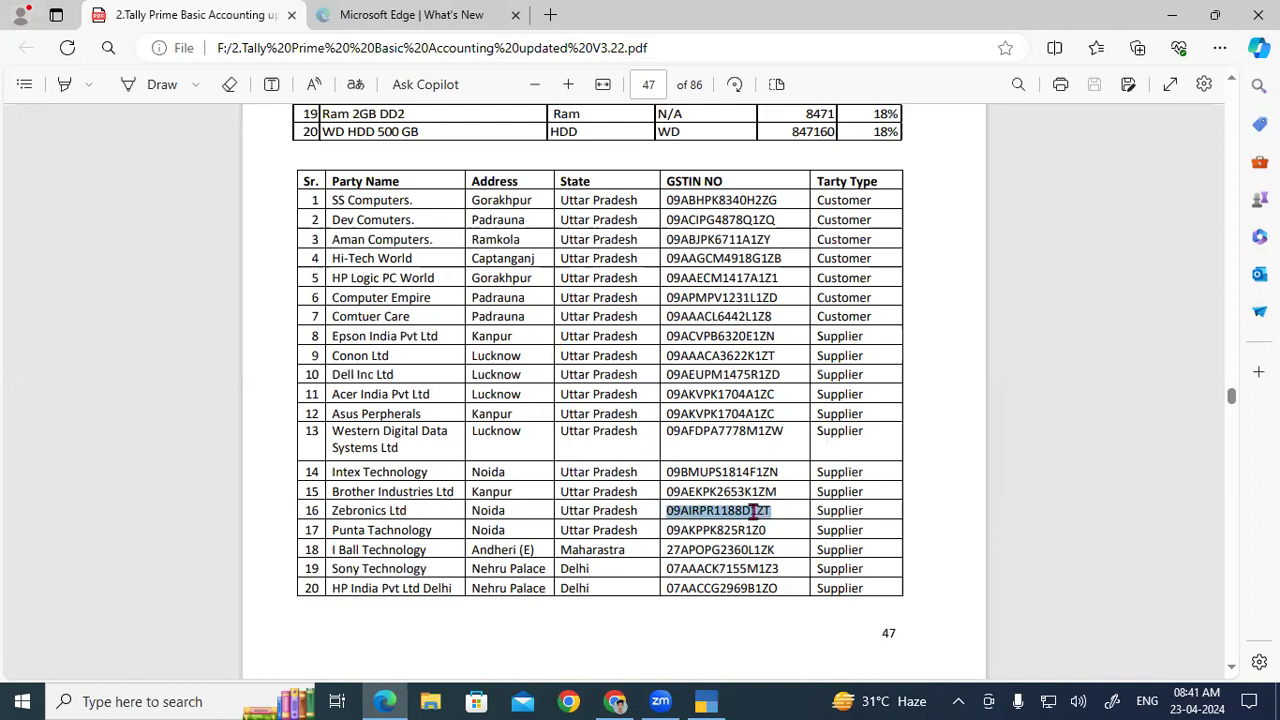
click(720, 702)
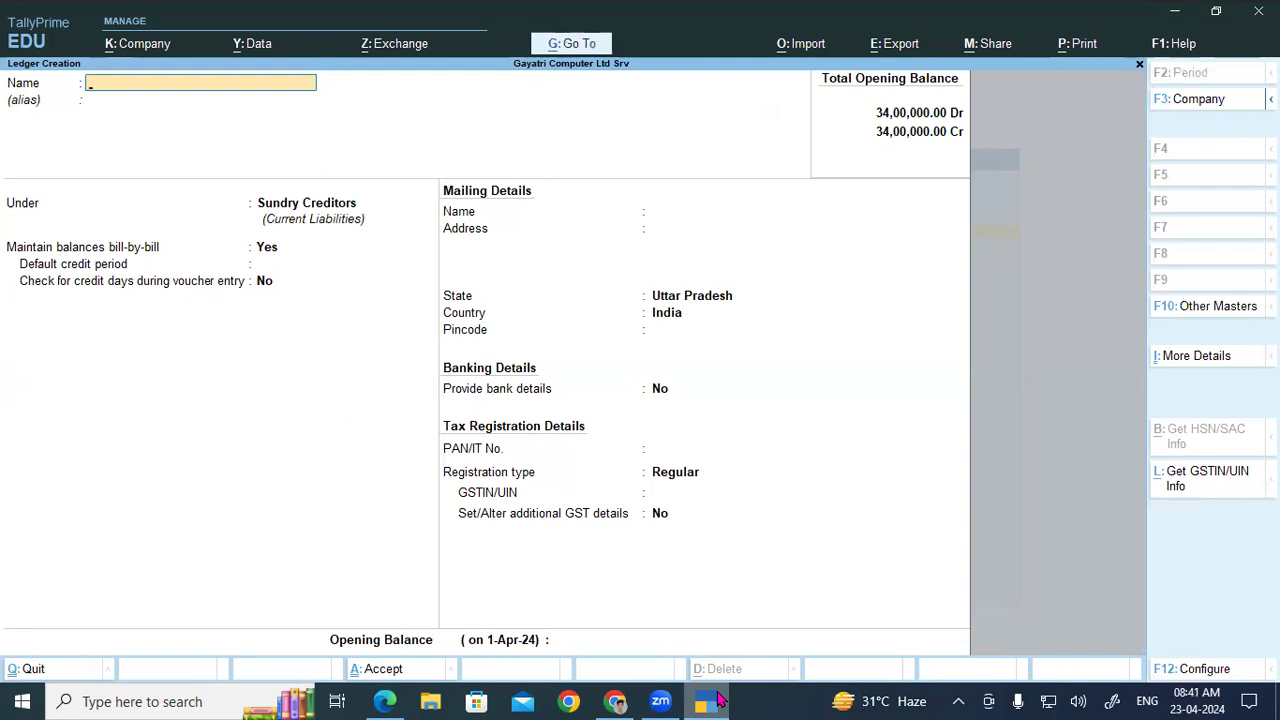
click(720, 702)
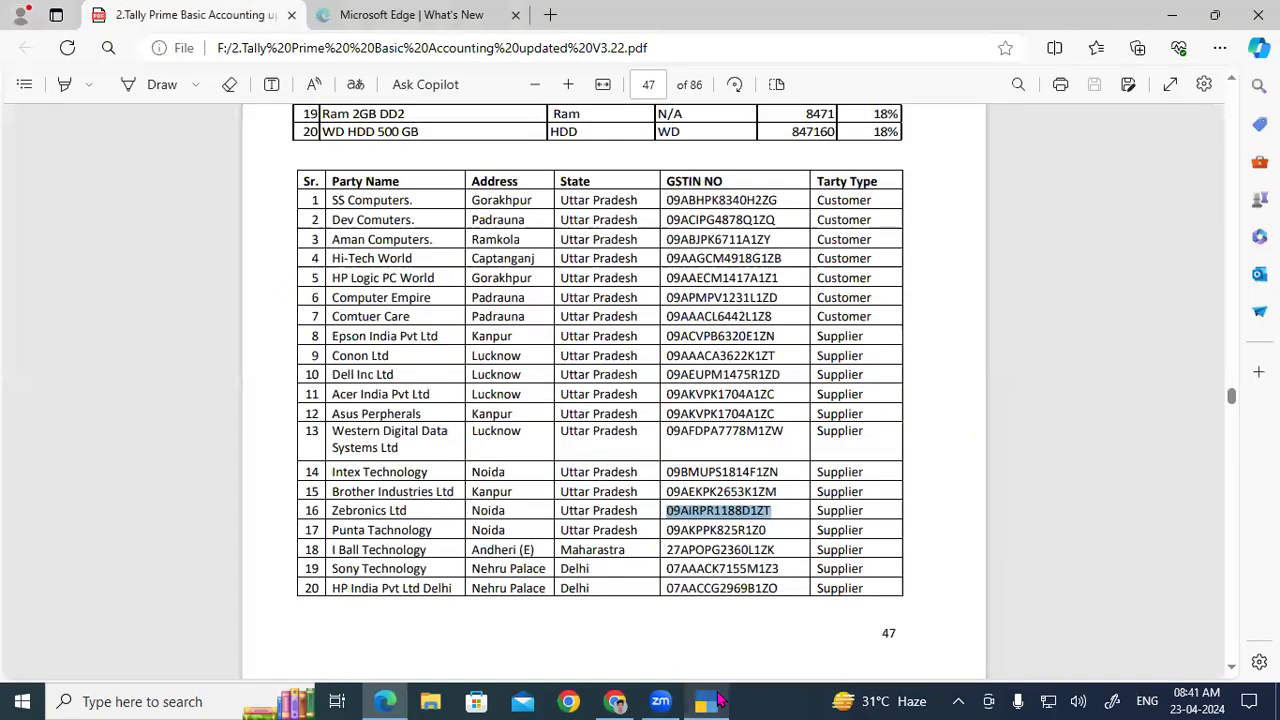
click(720, 702)
text(Zebro)
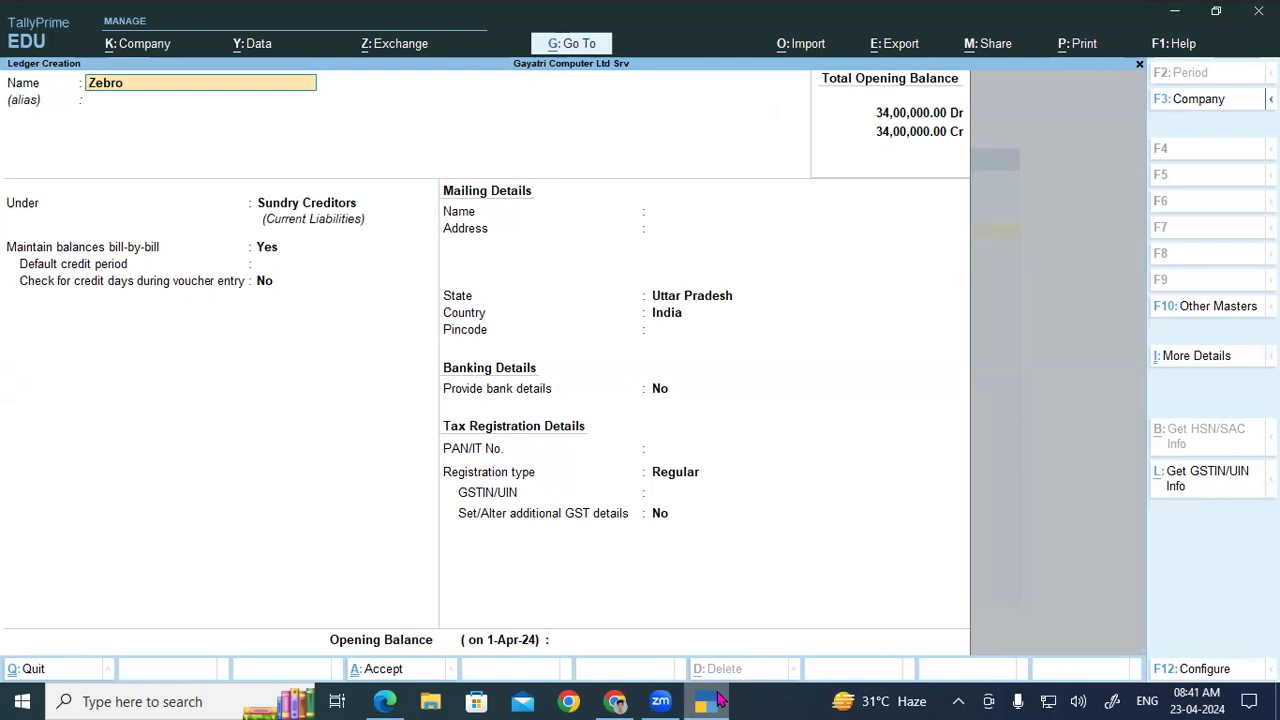
text(nics Ltd)
key(Return)
key(Return)
key(Return)
key(Return)
key(Return)
key(Return)
key(Return)
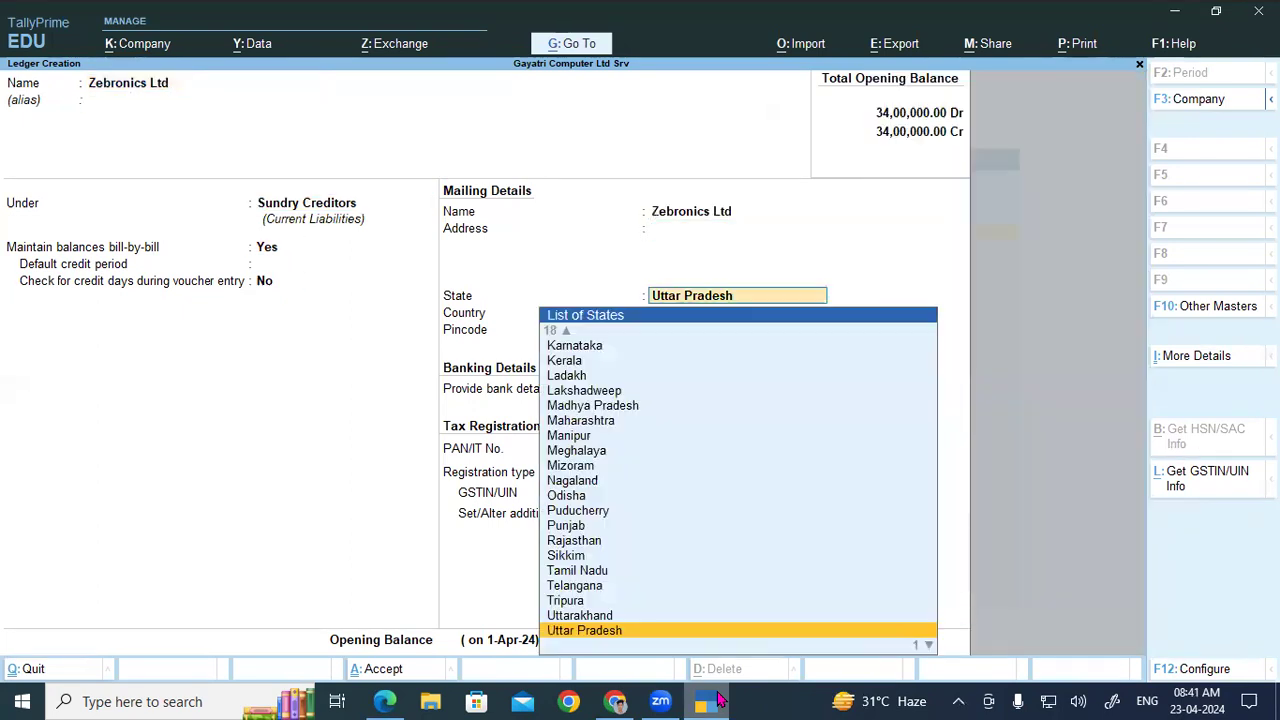
key(BackSpace)
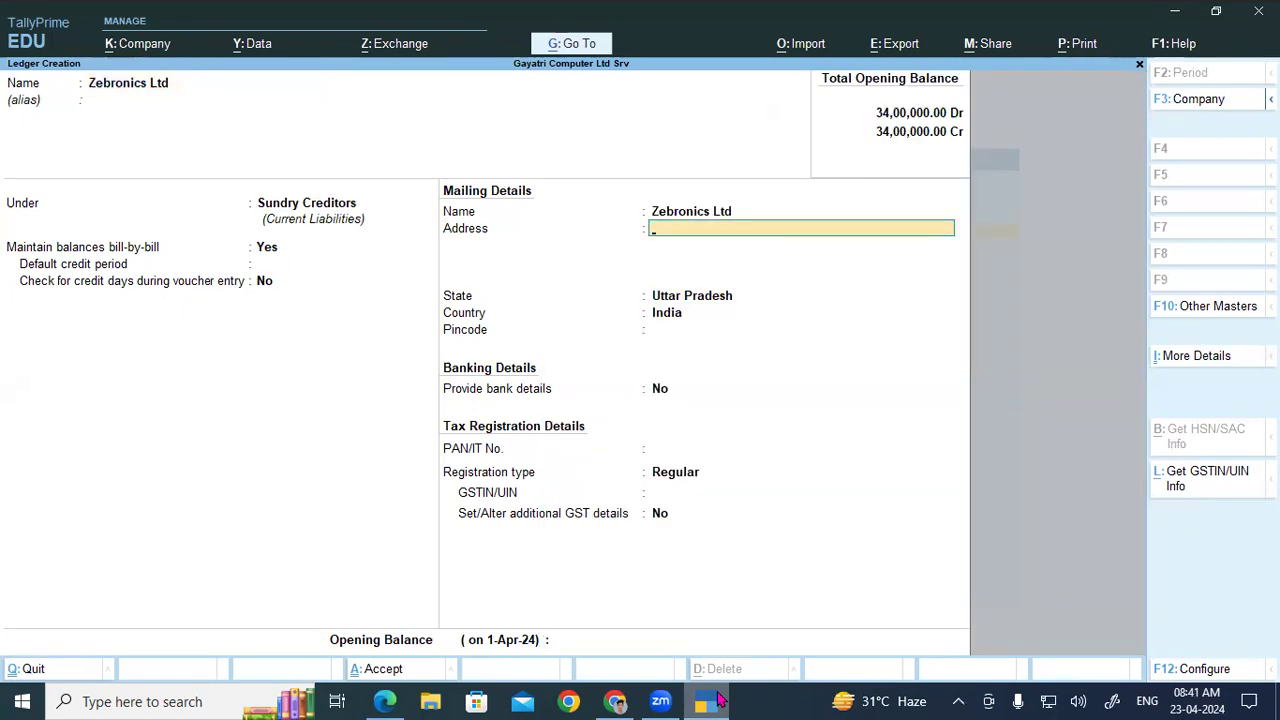
Step: Enter address Noida for Zebronics Ltd and paste its GSTIN
click(718, 700)
click(718, 700)
text(Noida)
key(Return)
key(Return)
key(Return)
key(Return)
key(Return)
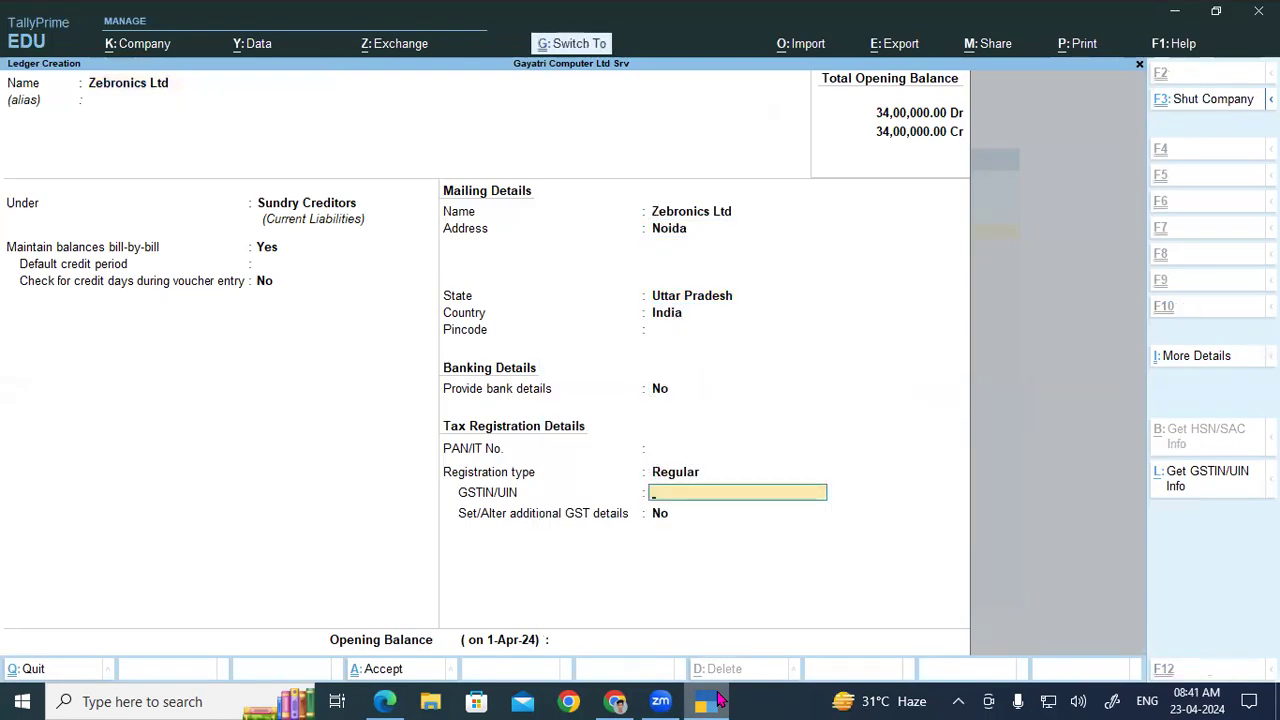
key(ctrl+v)
key(Return)
key(Return)
key(Return)
key(Return)
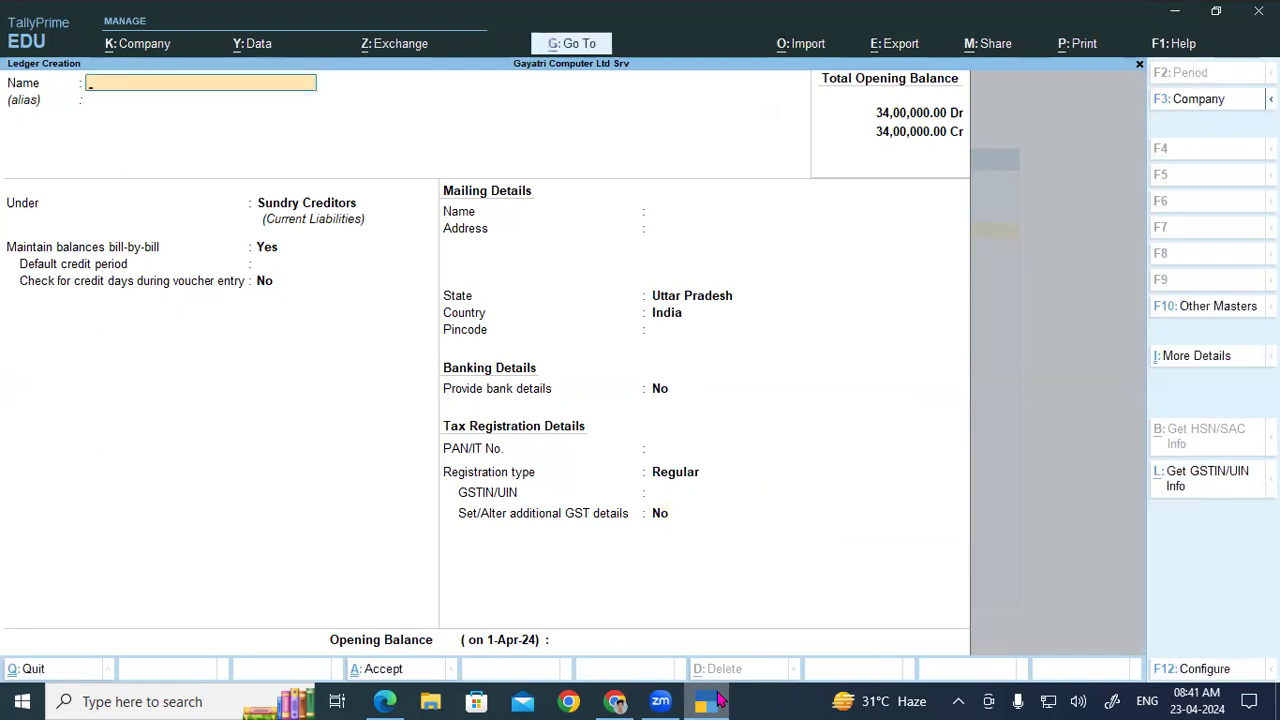
Step: Select row 17's GSTIN and name the new ledger Punta Technology
click(710, 701)
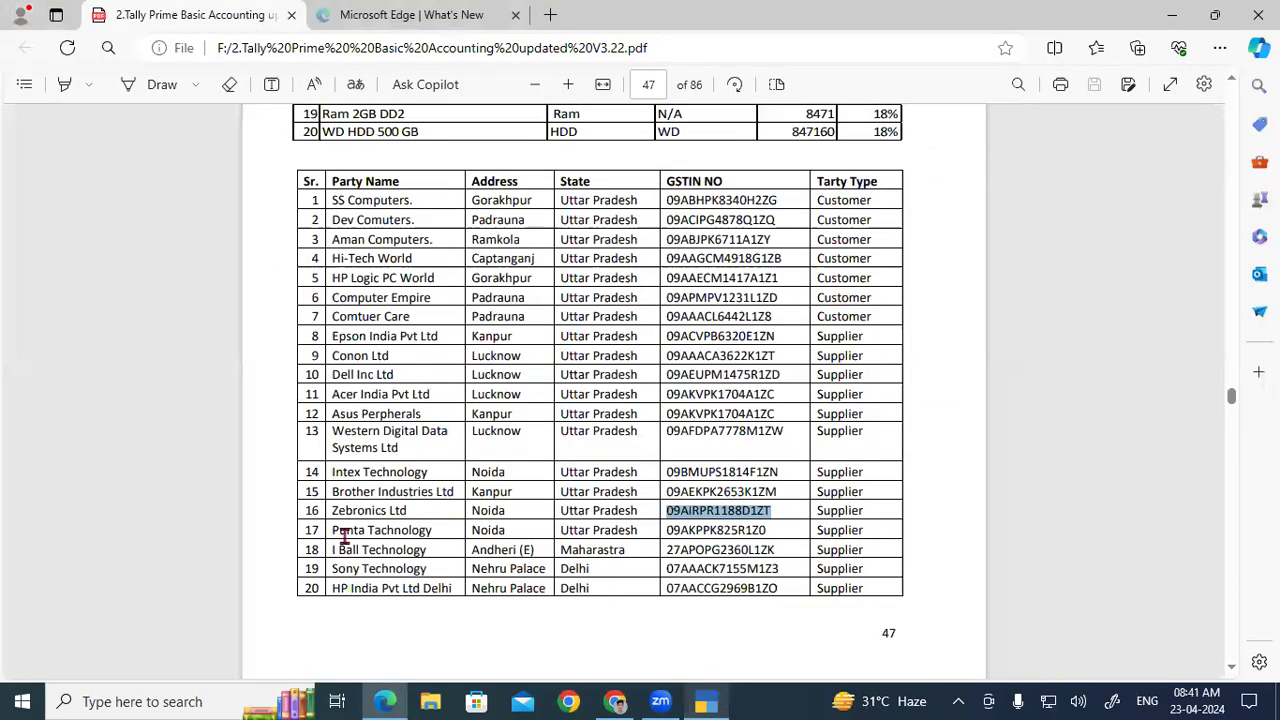
drag(663, 531, 767, 534)
key(ctrl+c)
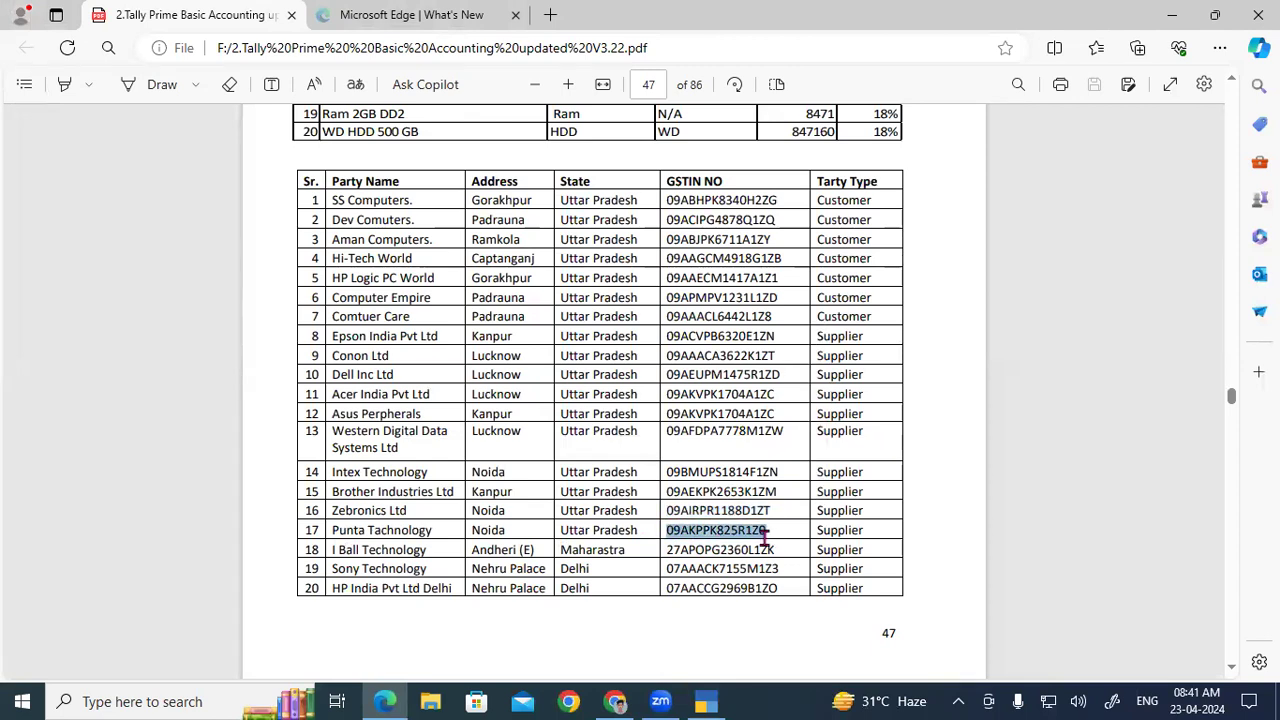
click(710, 701)
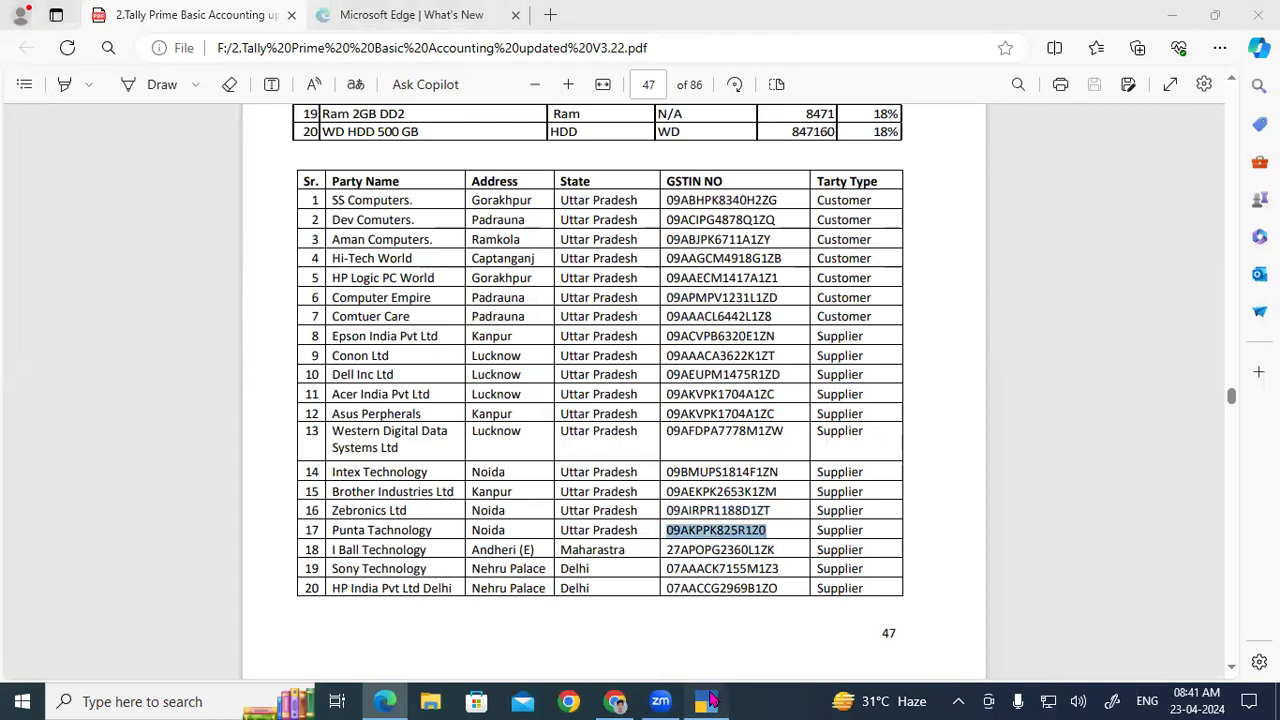
text(Punta Te)
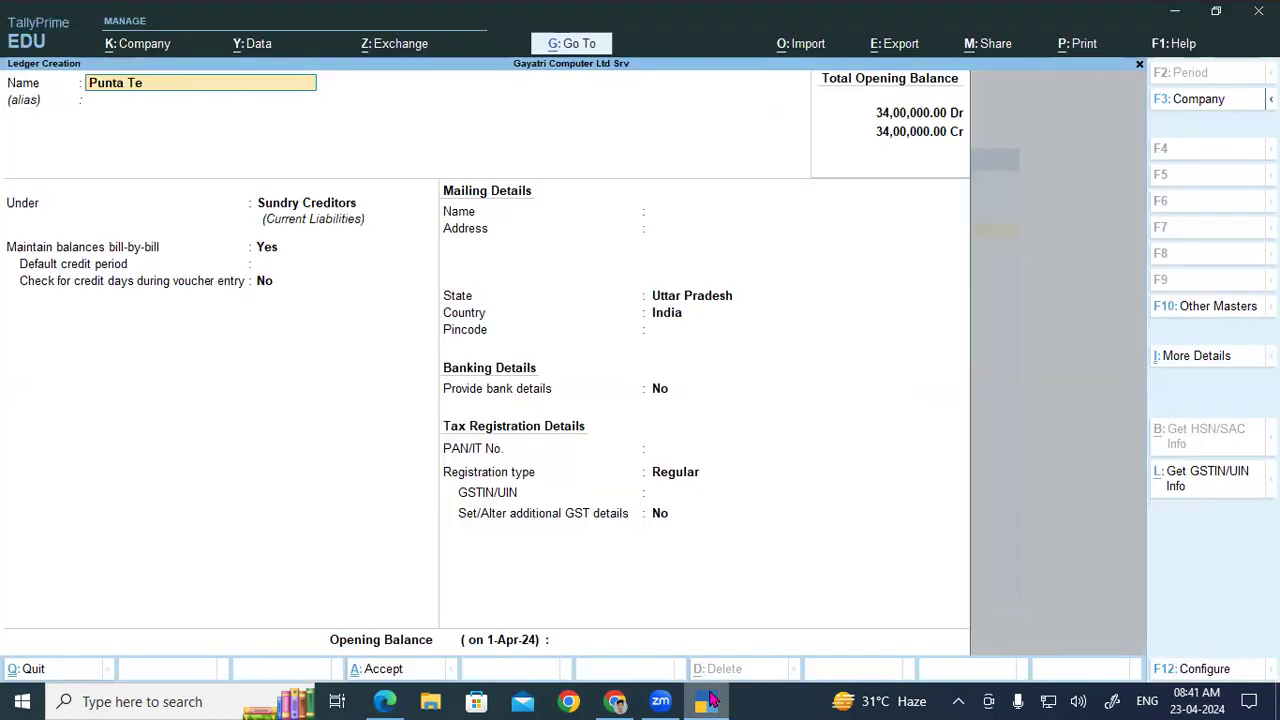
text(chnology)
key(Return)
key(Return)
key(Return)
key(Return)
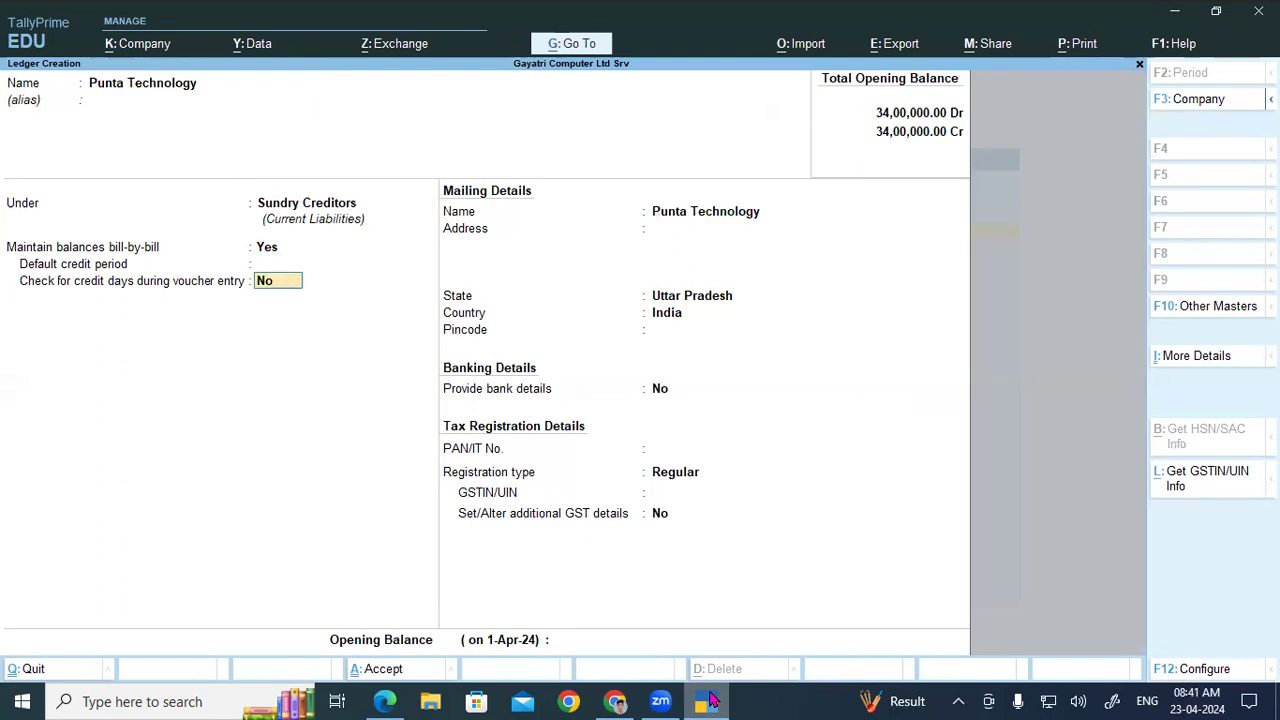
key(Return)
text(Noida)
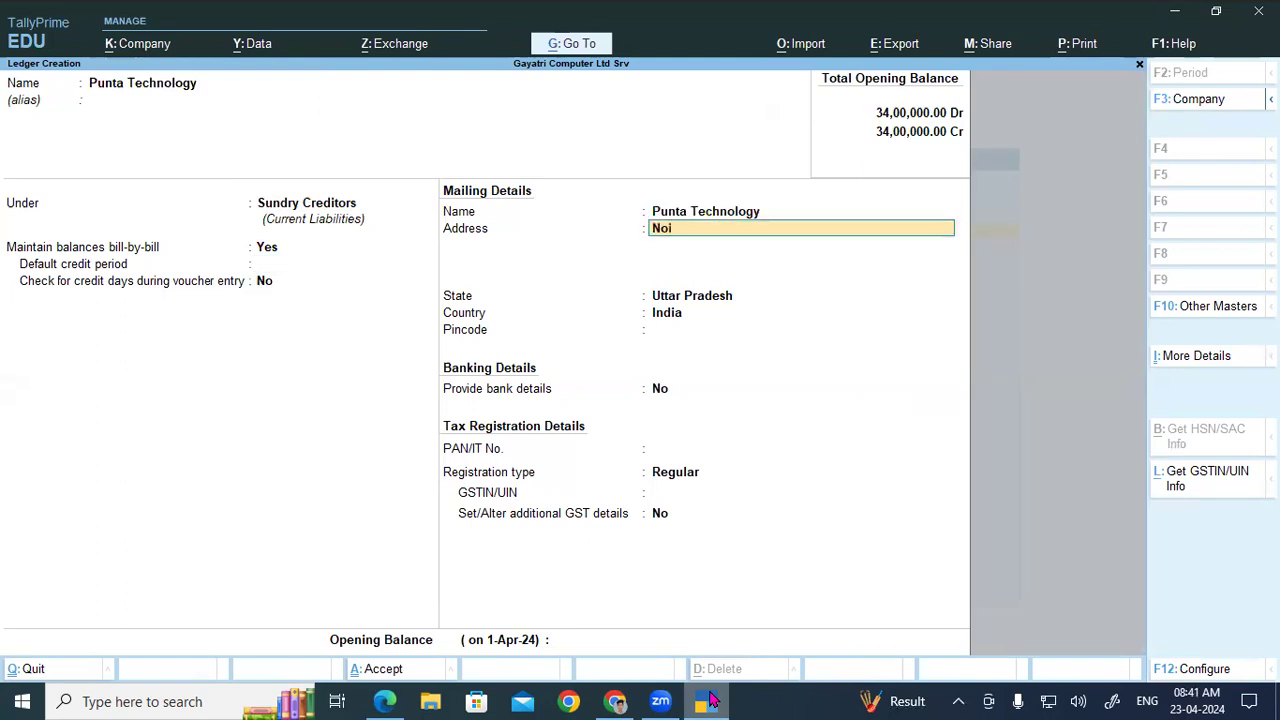
key(Return)
key(Return)
key(Return)
key(Return)
key(Return)
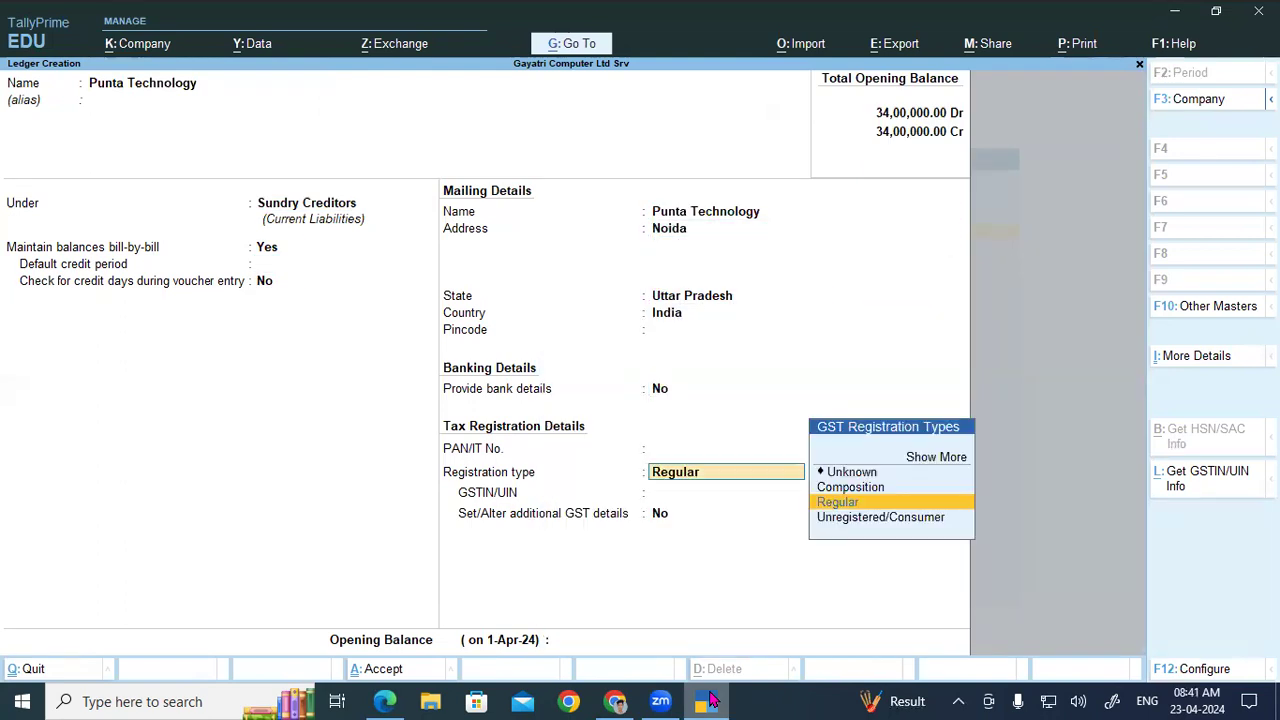
key(ctrl+v)
key(Return)
key(Return)
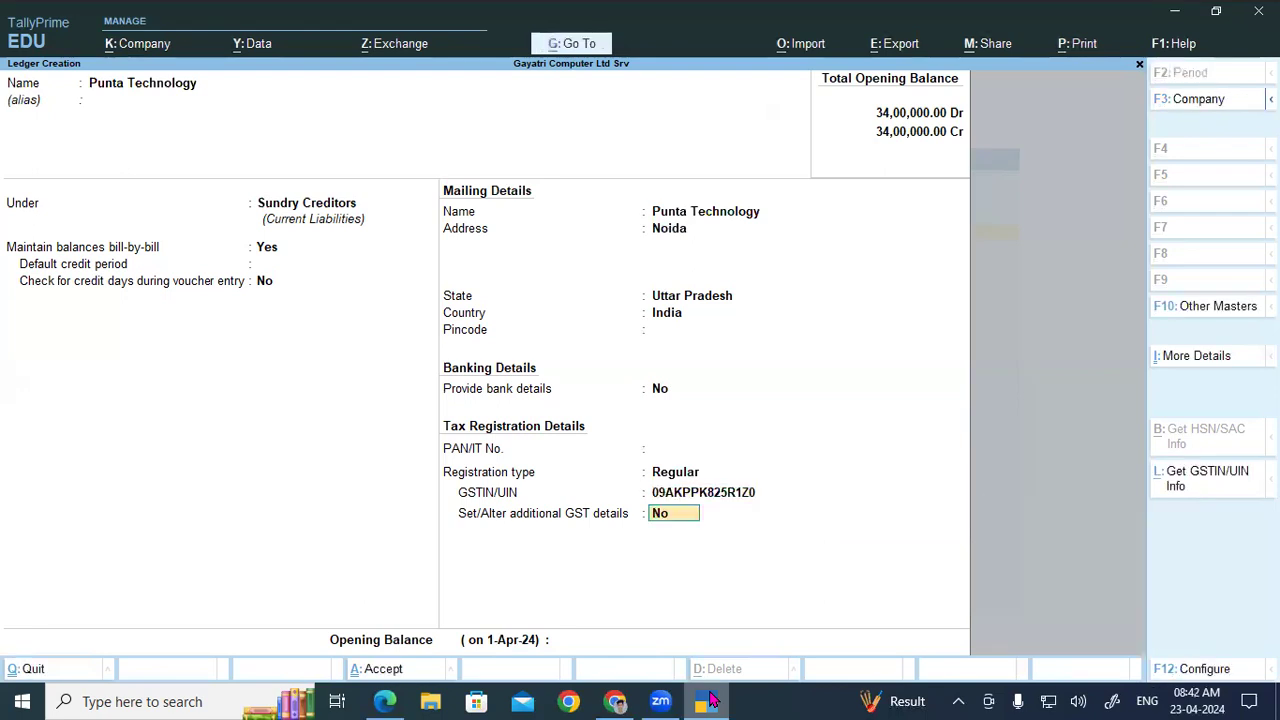
key(Return)
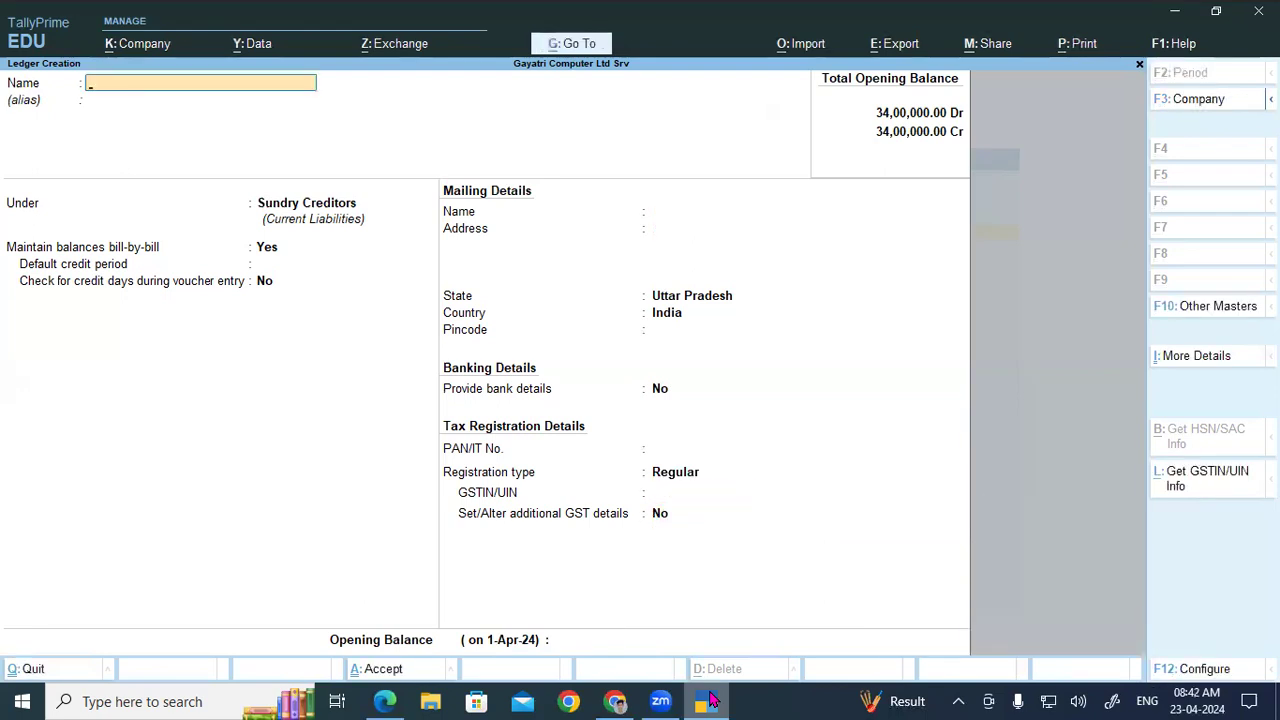
click(712, 700)
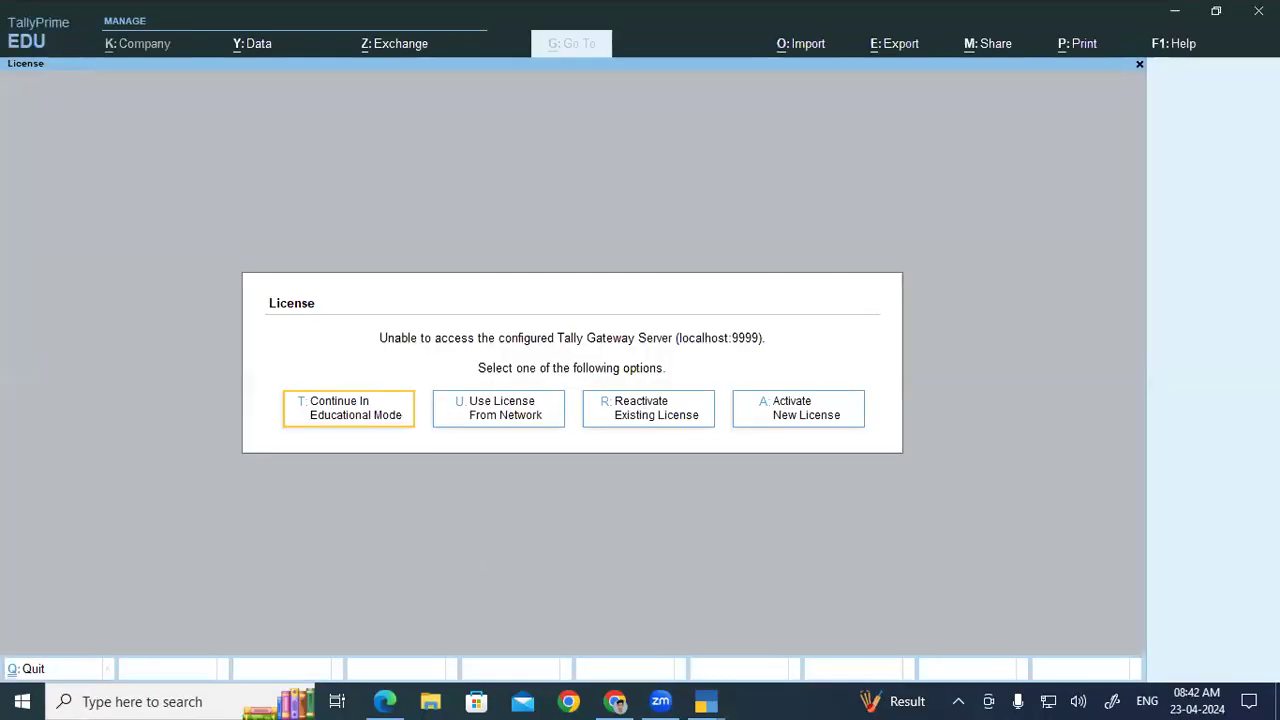
Step: Escape the licence warning and confirm quitting it
key(Escape)
click(552, 438)
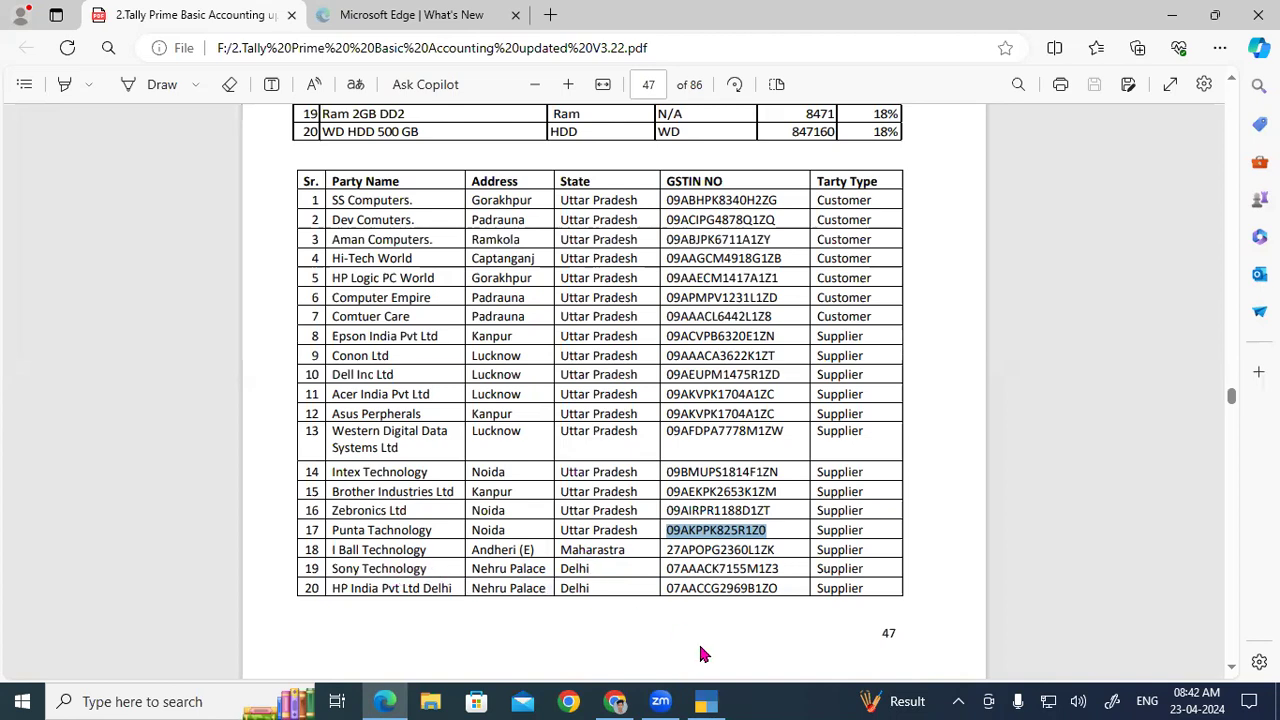
Step: Name the new ledger I Ball Technology with address Andheri(E)
click(717, 701)
text(I b)
key(BackSpace)
key(BackSpace)
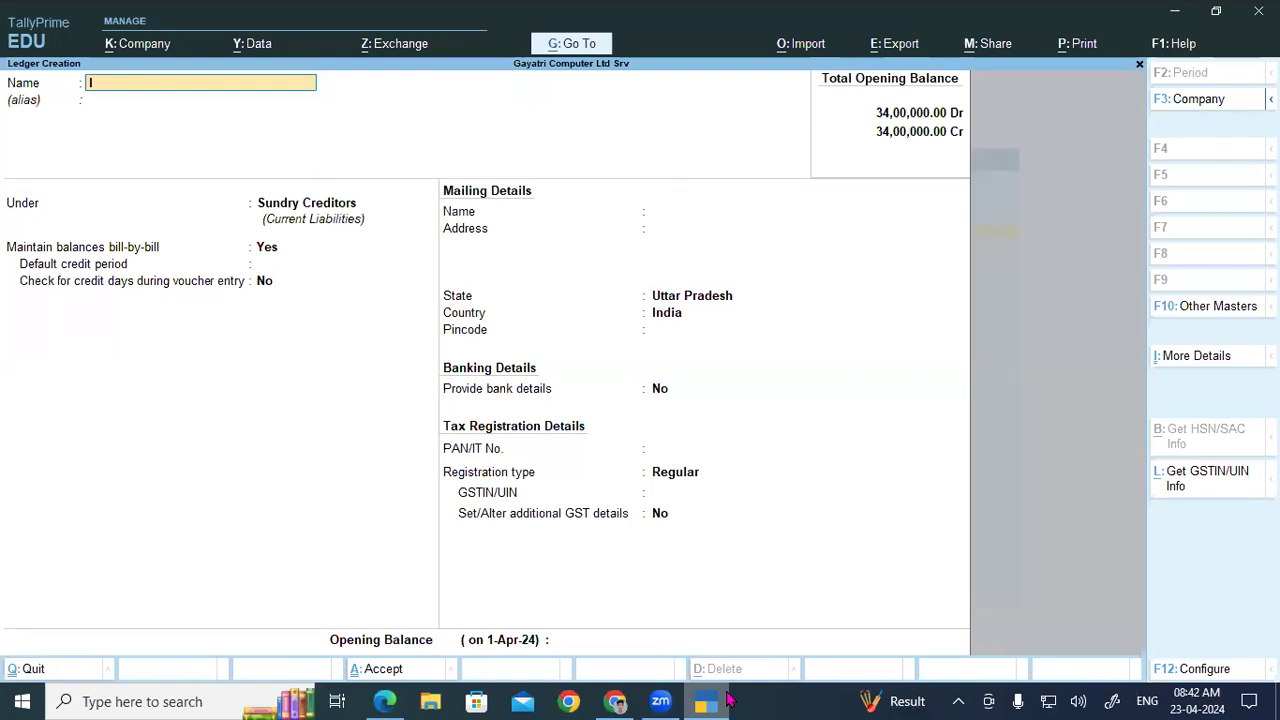
text(Ball Technology)
key(Return)
key(Return)
key(Return)
key(Return)
key(Return)
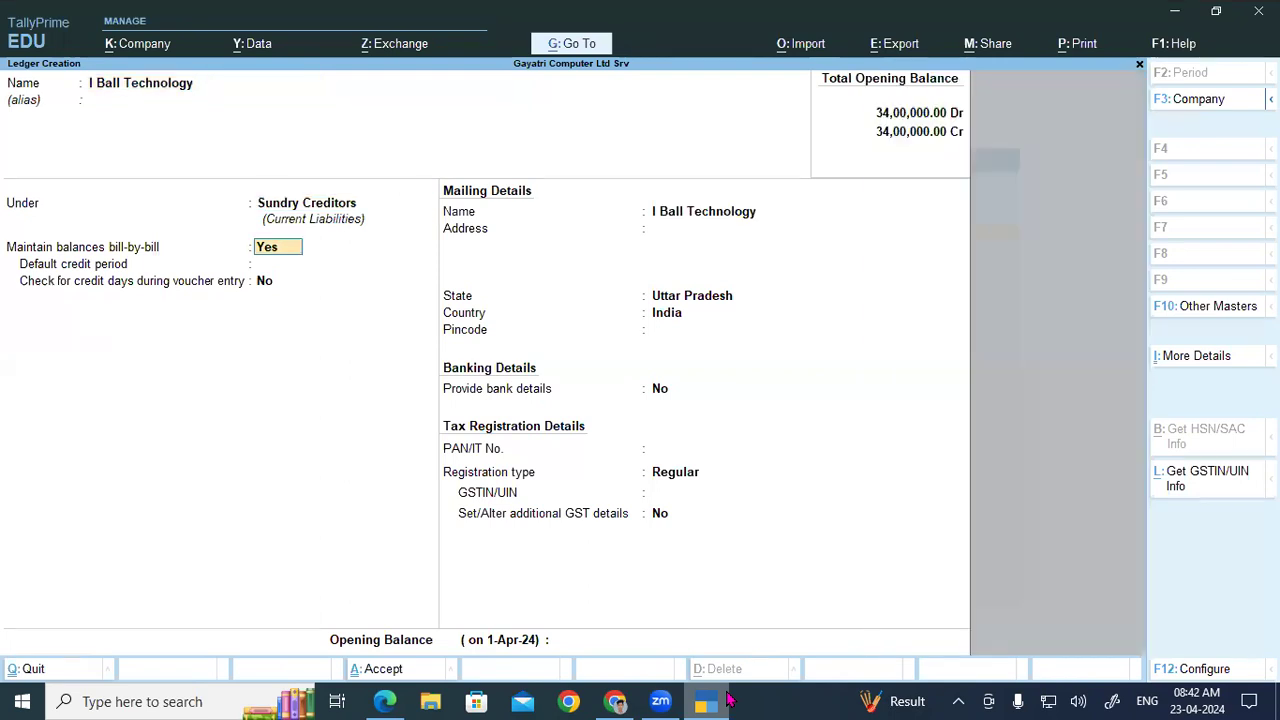
key(Return)
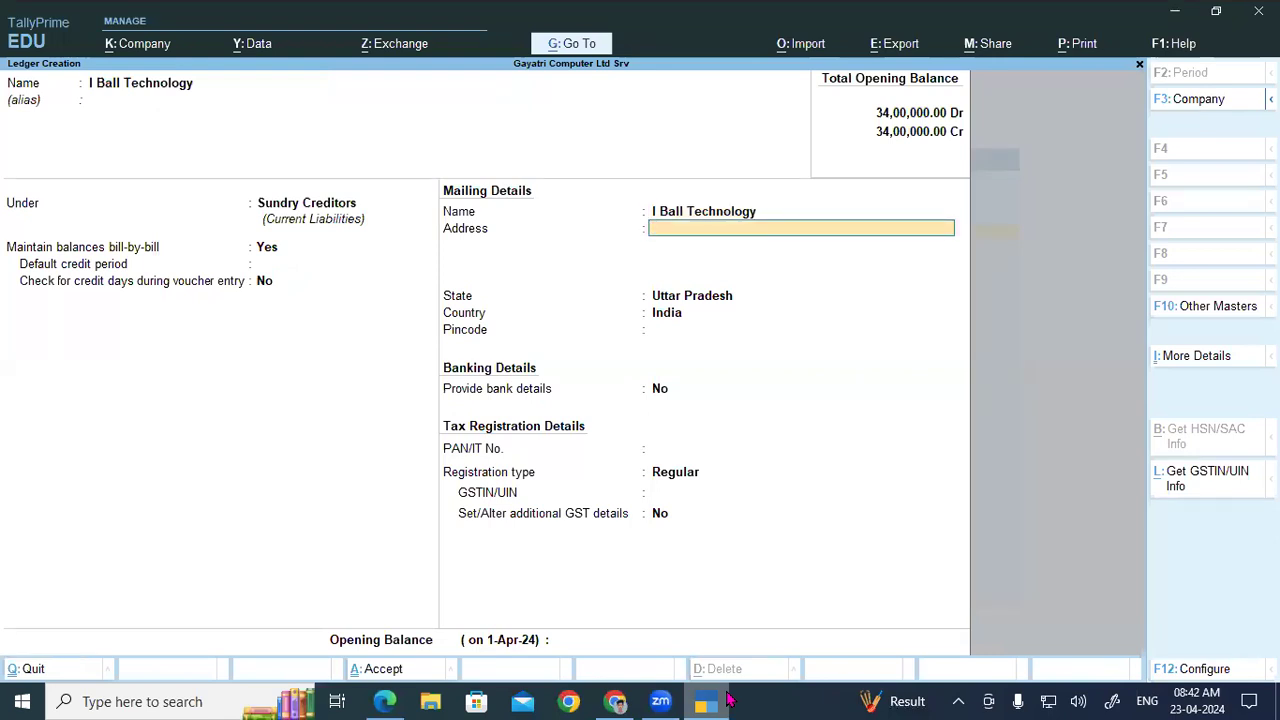
text(Andheri(E))
key(Return)
key(Return)
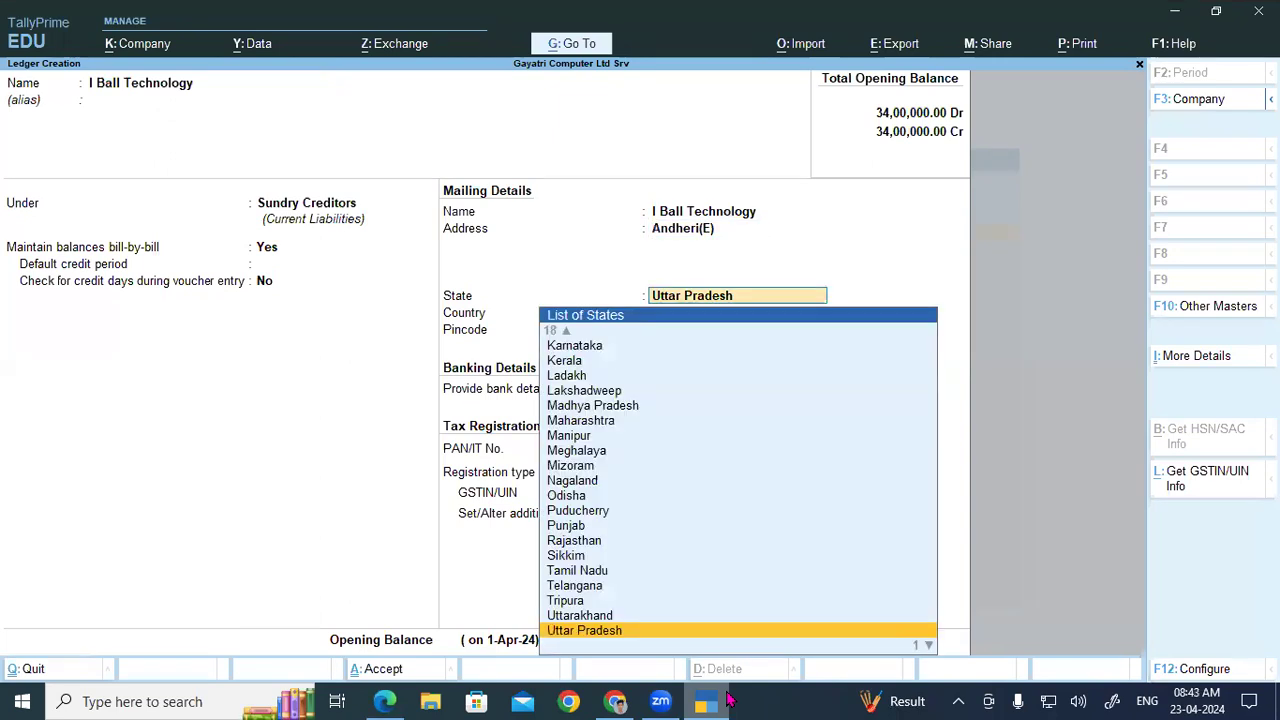
Step: Set the state to Maharashtra and GST registration type to Regular
text(Maha)
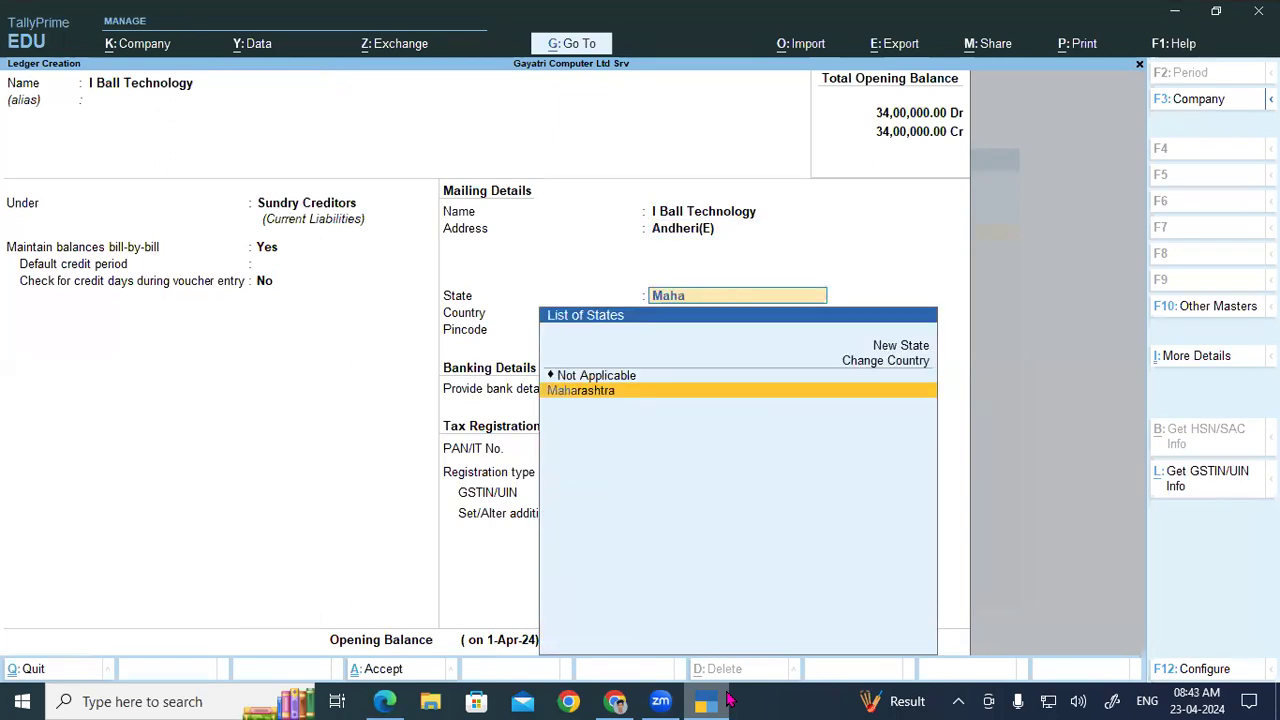
key(Return)
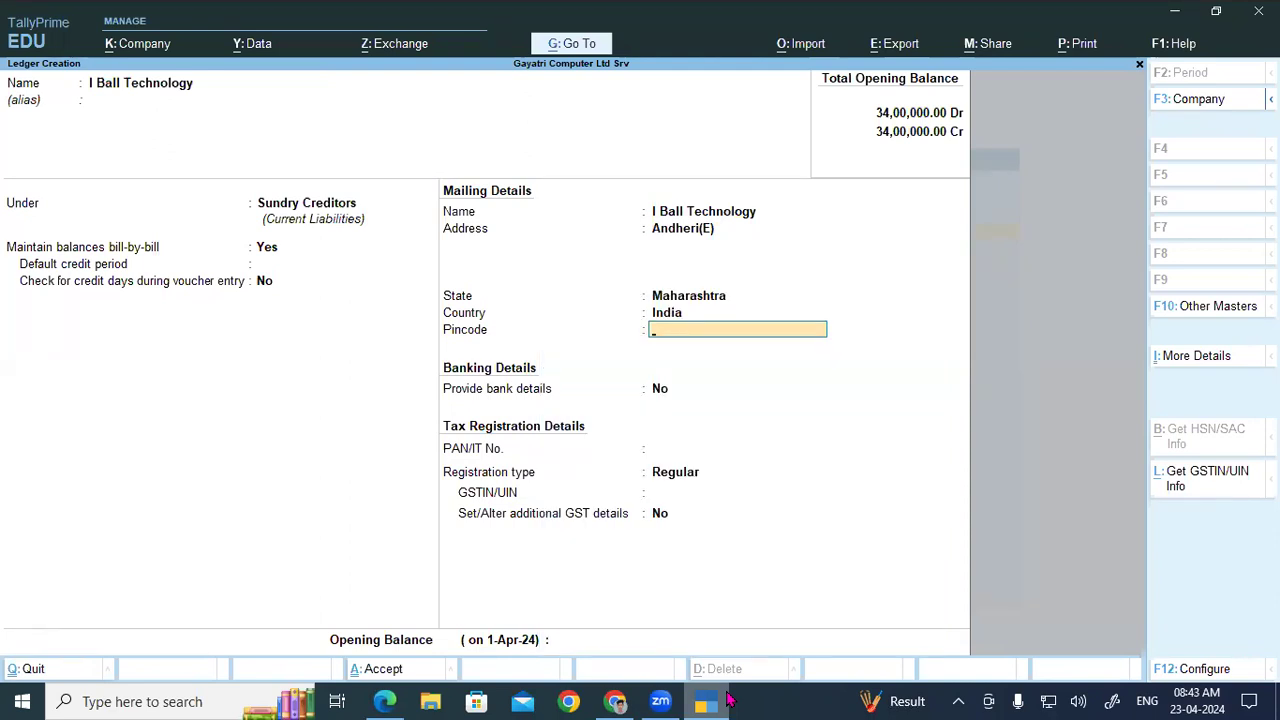
key(Return)
key(Return)
key(Return)
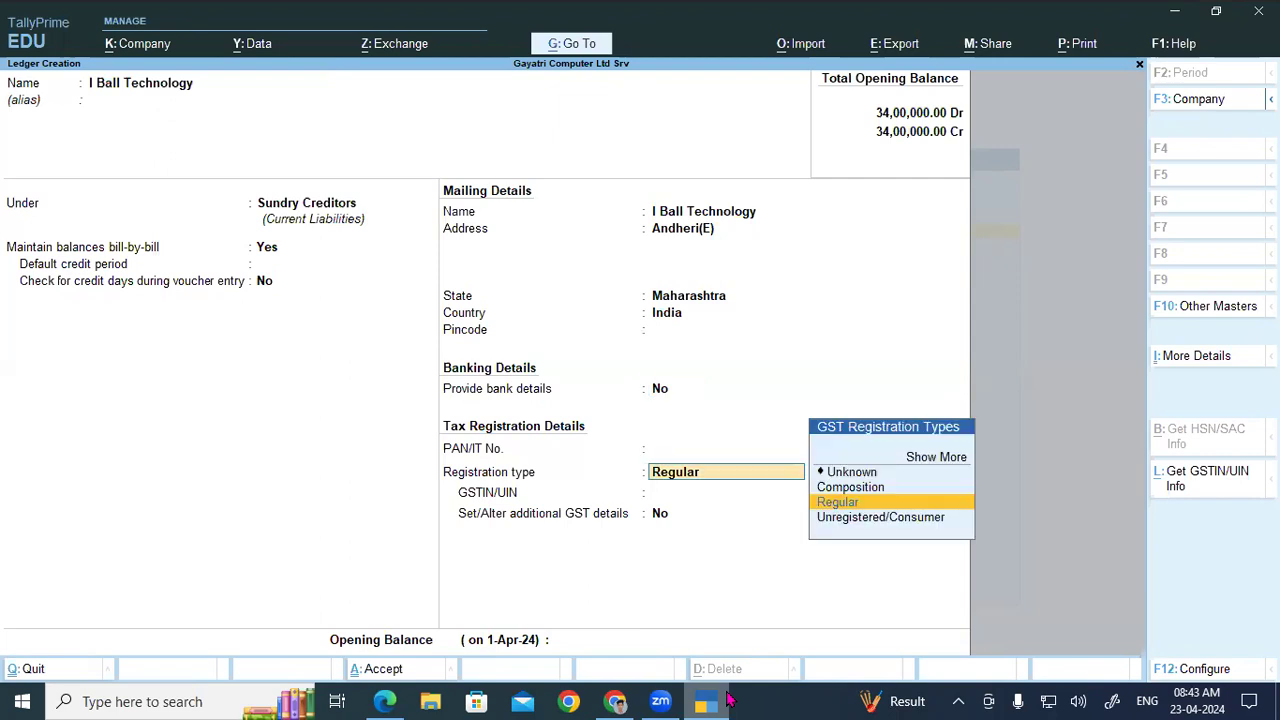
key(Return)
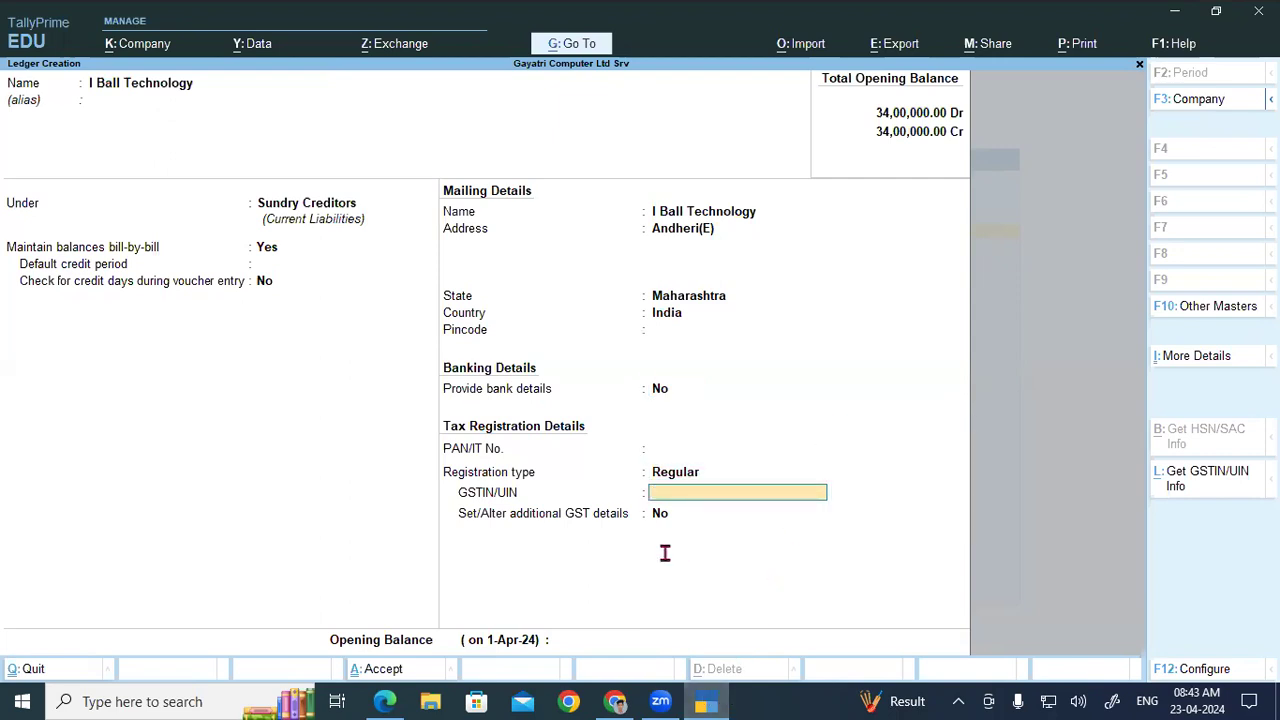
Step: Select I Ball Technology's GSTIN in the PDF party table
key(alt+Tab)
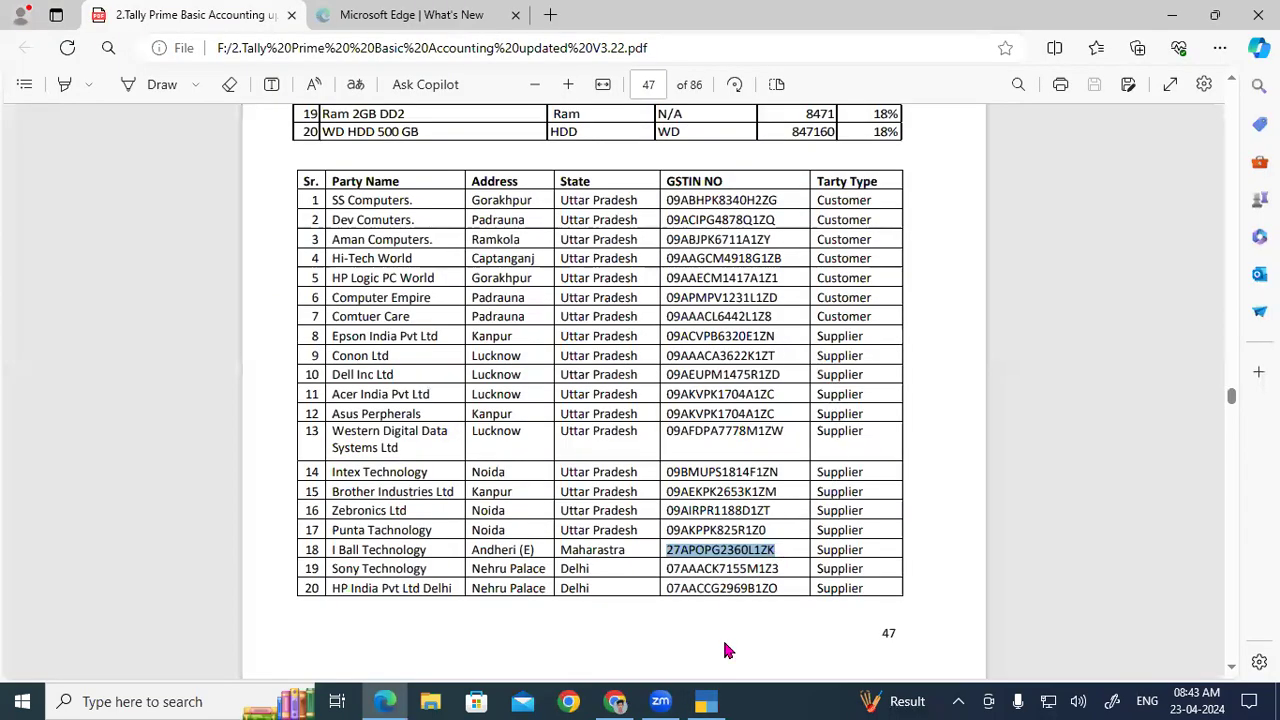
click(706, 700)
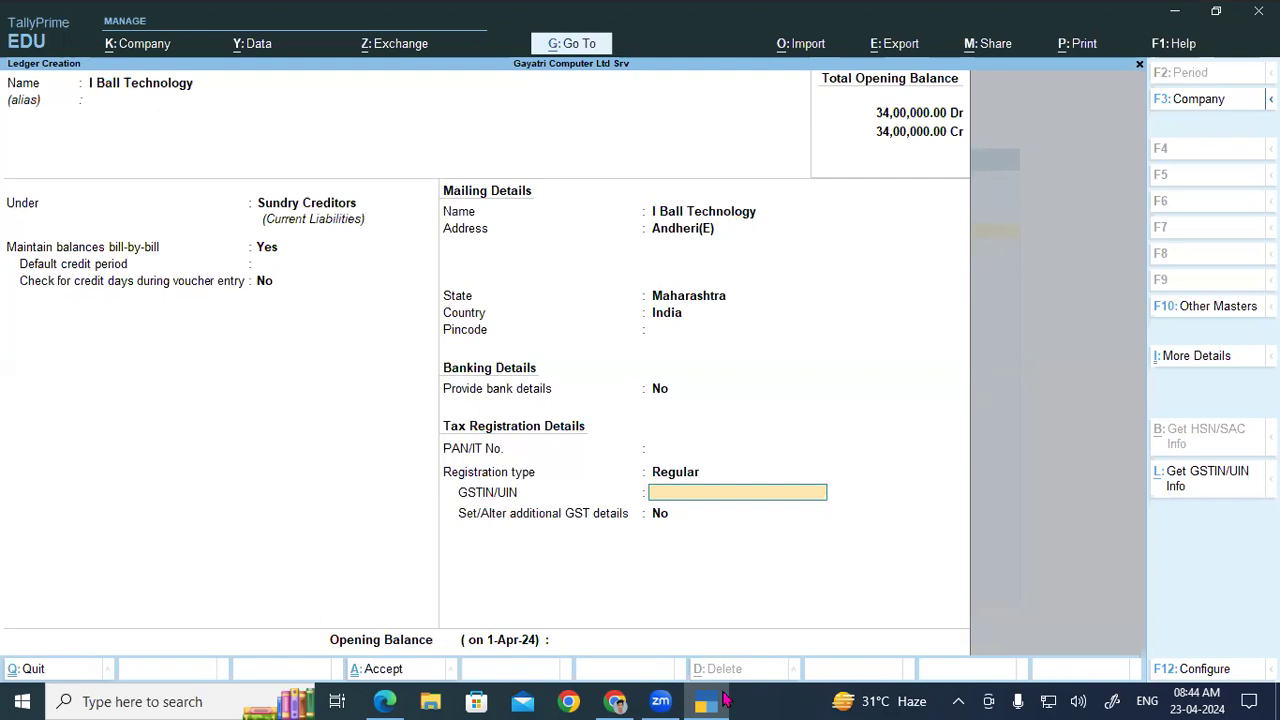
click(726, 700)
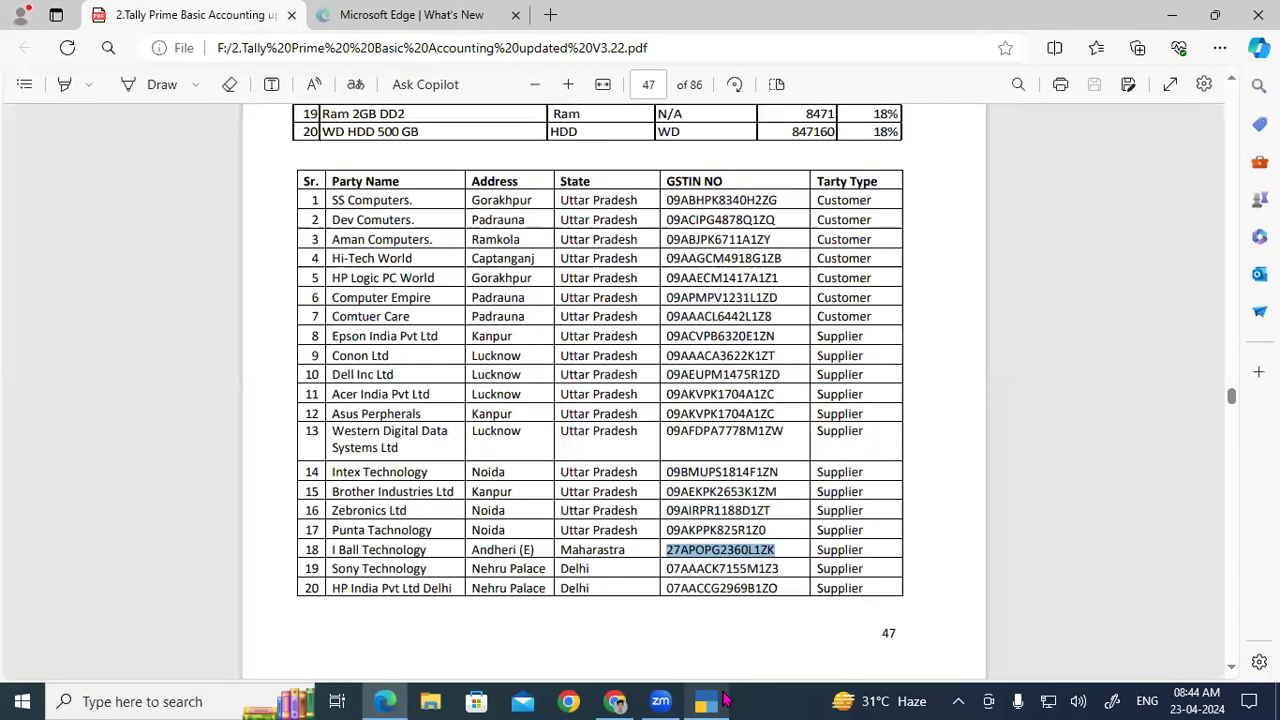
click(776, 549)
drag(664, 550, 774, 541)
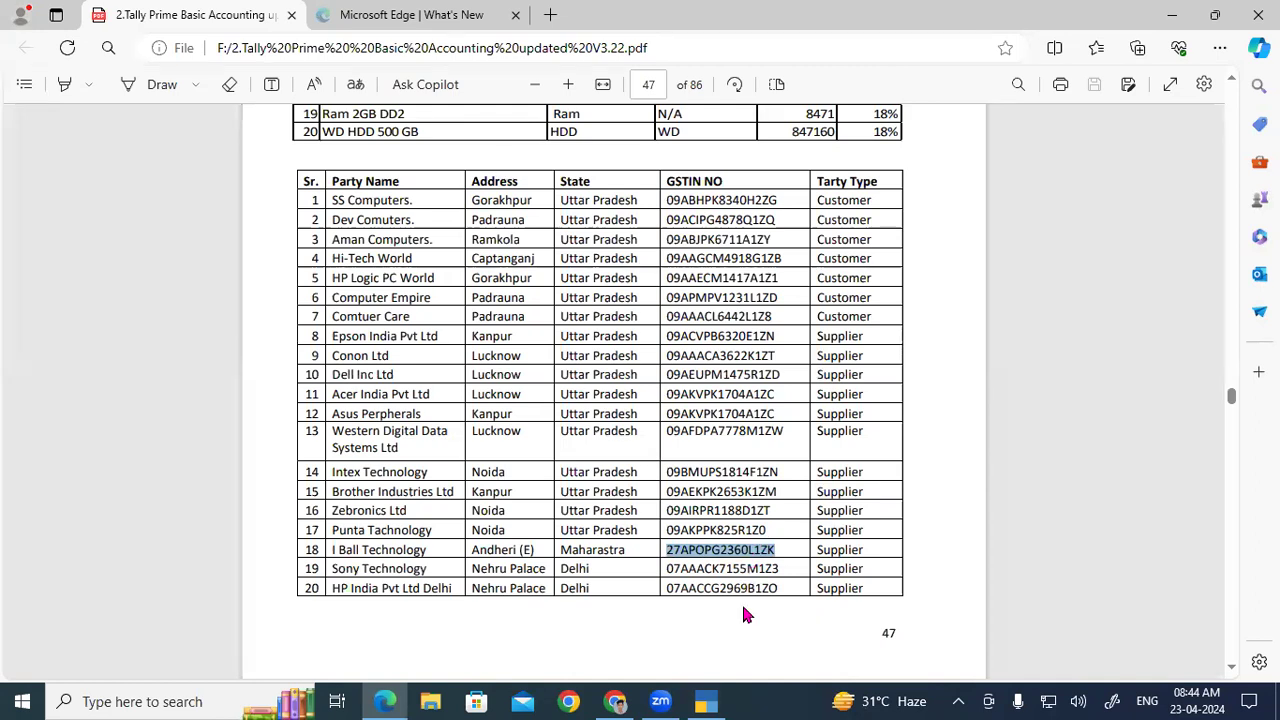
click(705, 701)
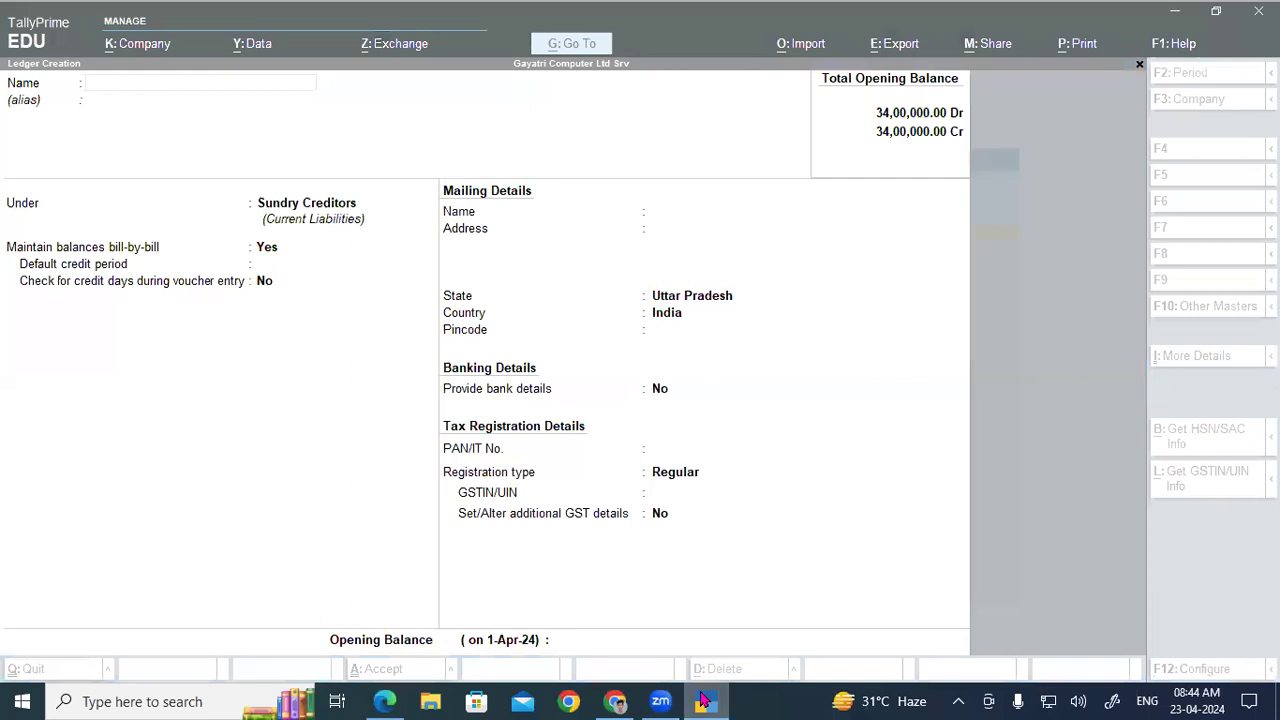
Step: Copy row 19's GSTIN and name the new ledger Sony technology
click(703, 700)
drag(666, 568, 781, 568)
key(ctrl+c)
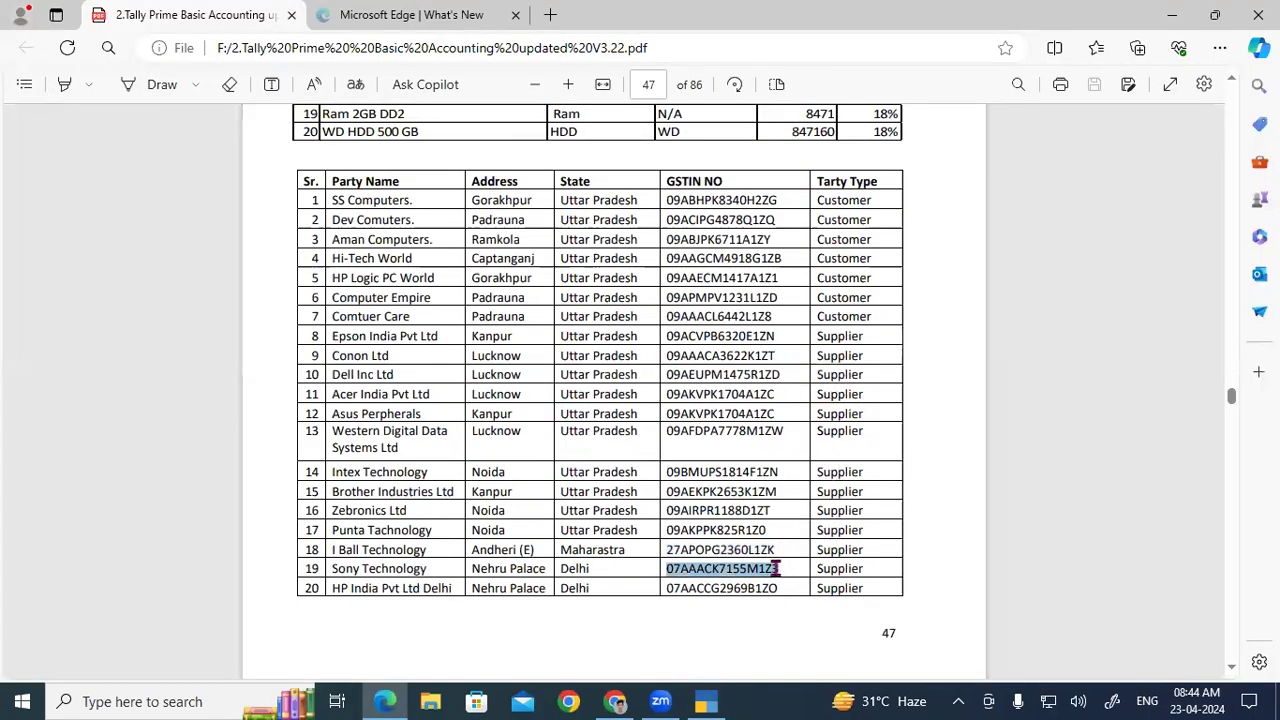
click(710, 700)
text(Sony technolo)
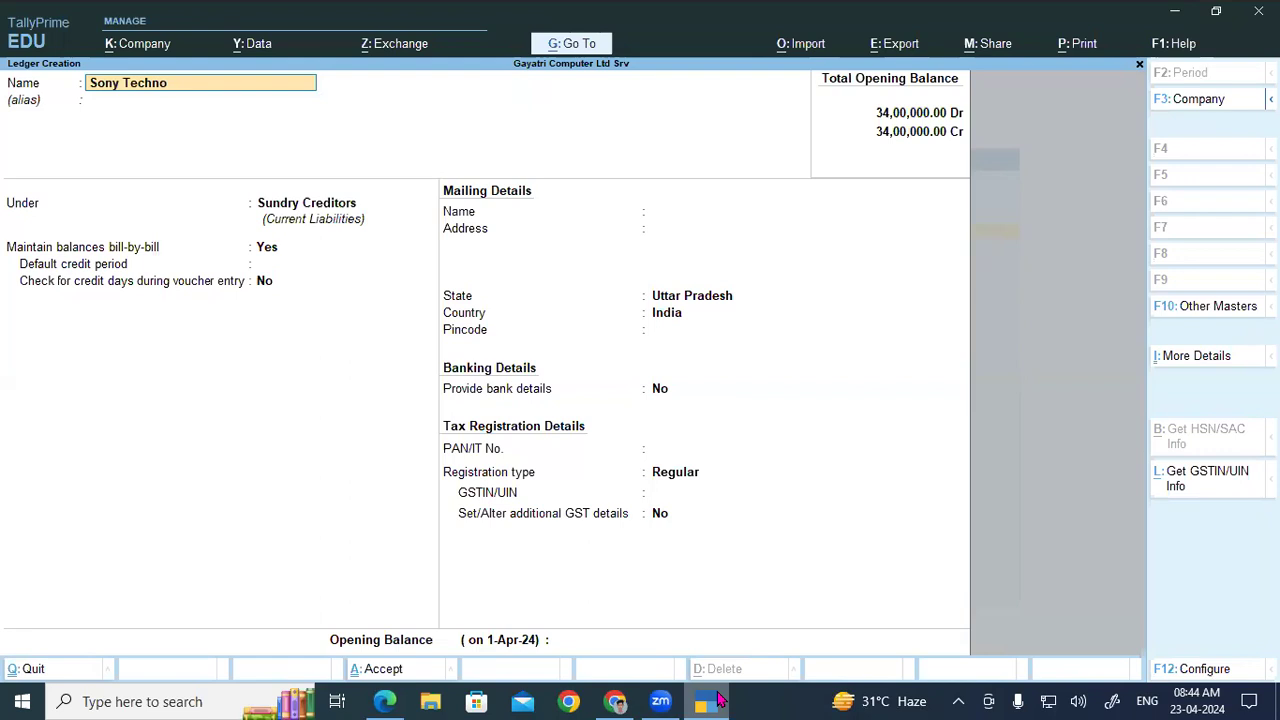
text(gy)
key(Return)
key(Return)
key(Return)
key(Return)
key(Return)
key(Return)
key(Return)
text(Nehru Palac)
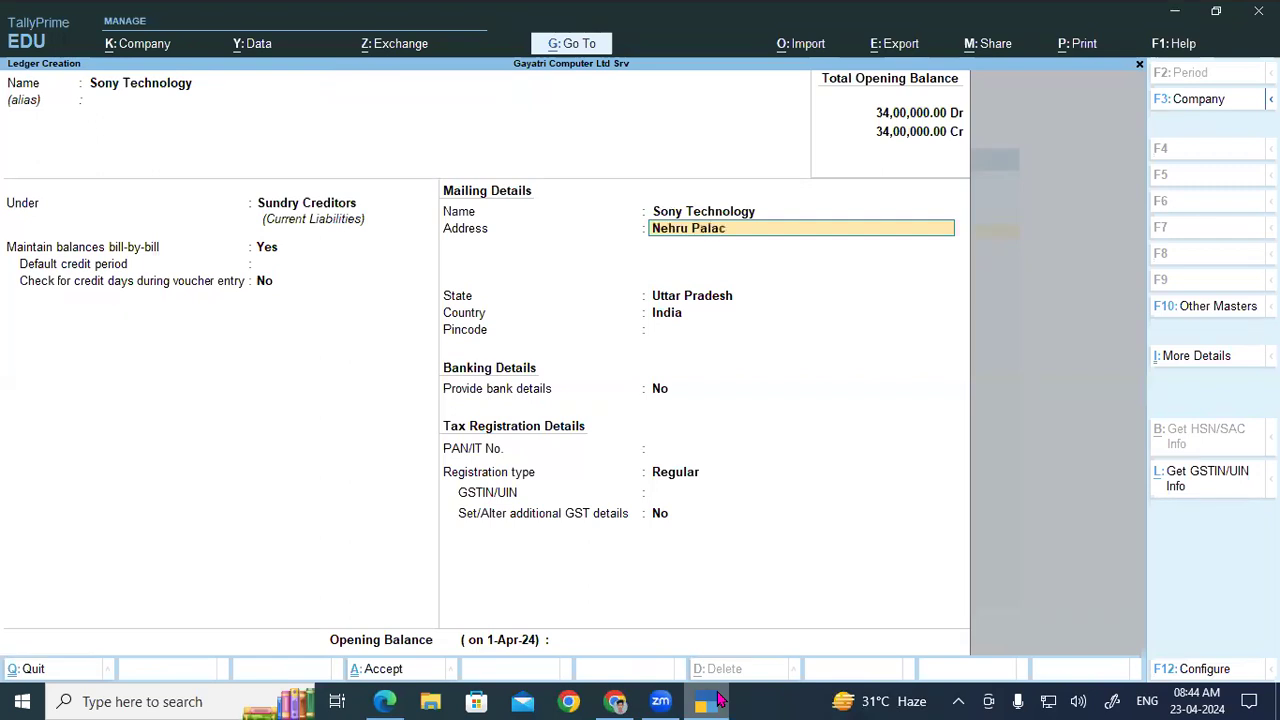
text(e)
key(Return)
key(Return)
text(De)
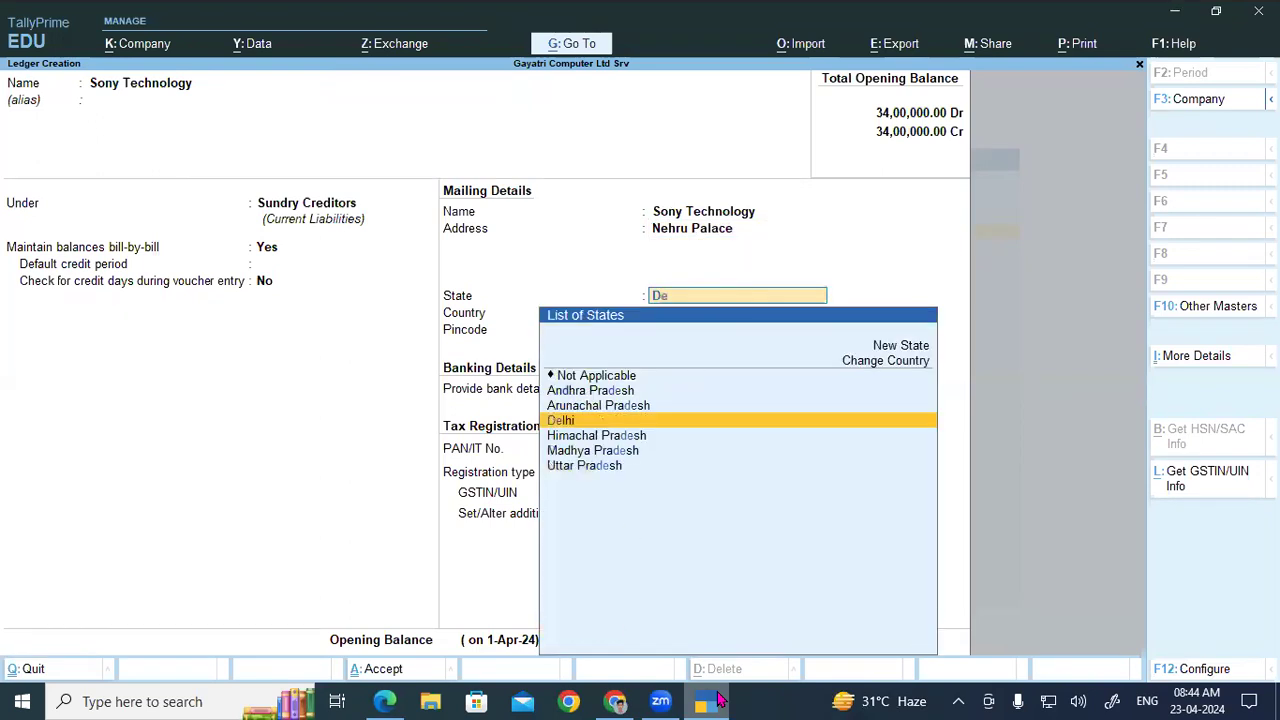
key(Return)
key(Return)
key(Return)
key(Return)
key(Return)
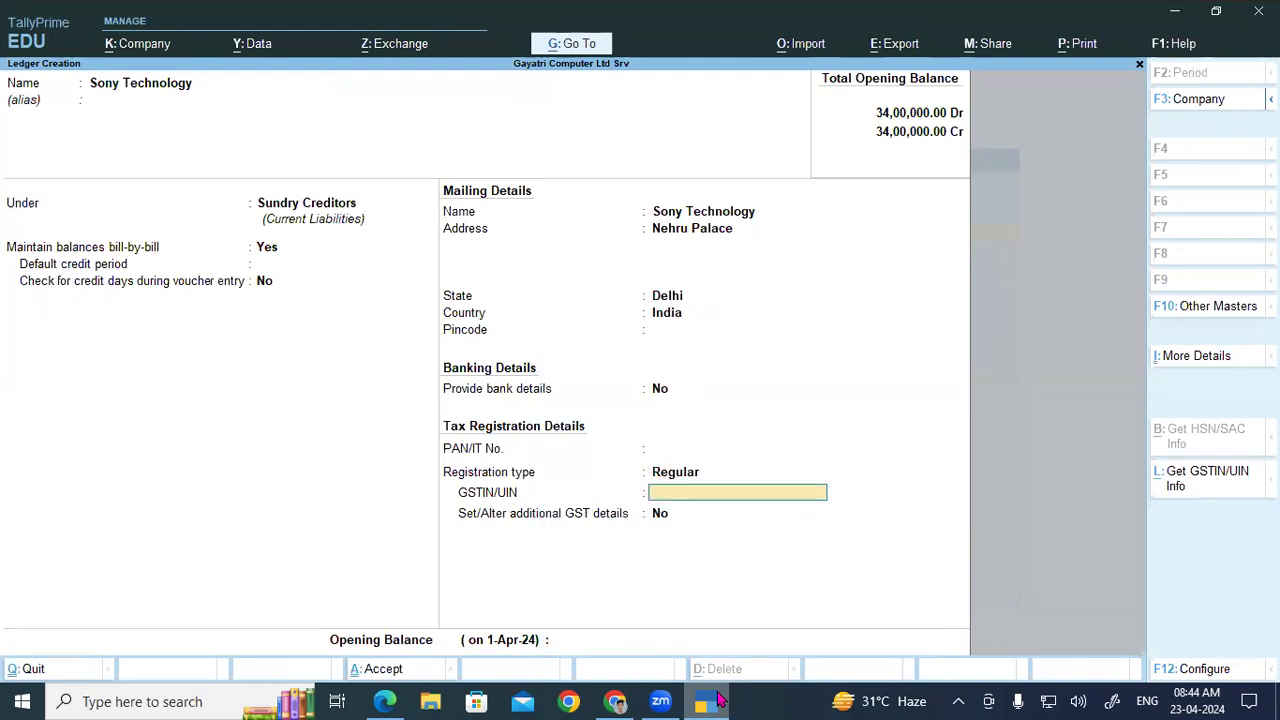
key(ctrl+v)
key(Return)
key(Return)
key(Return)
key(Return)
Step: Use the party name HP India Pvt Ltd Delhi from row 20 as the ledger name
click(718, 700)
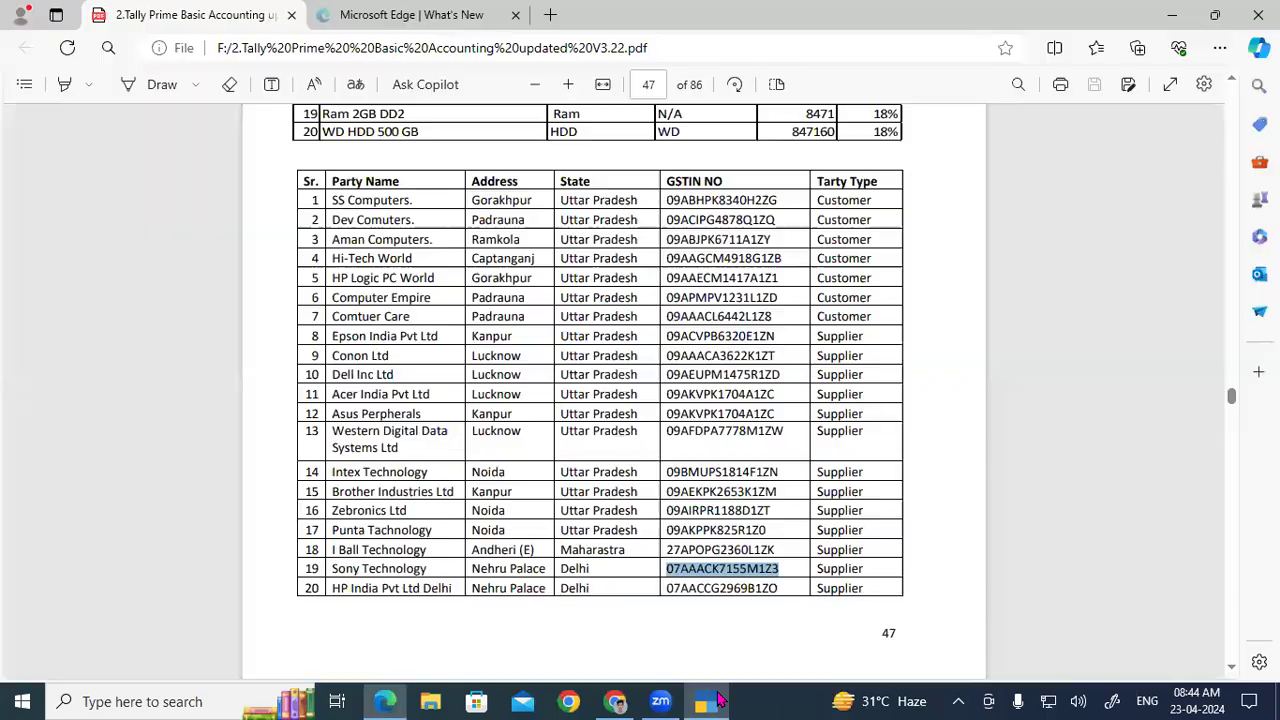
drag(337, 591, 448, 588)
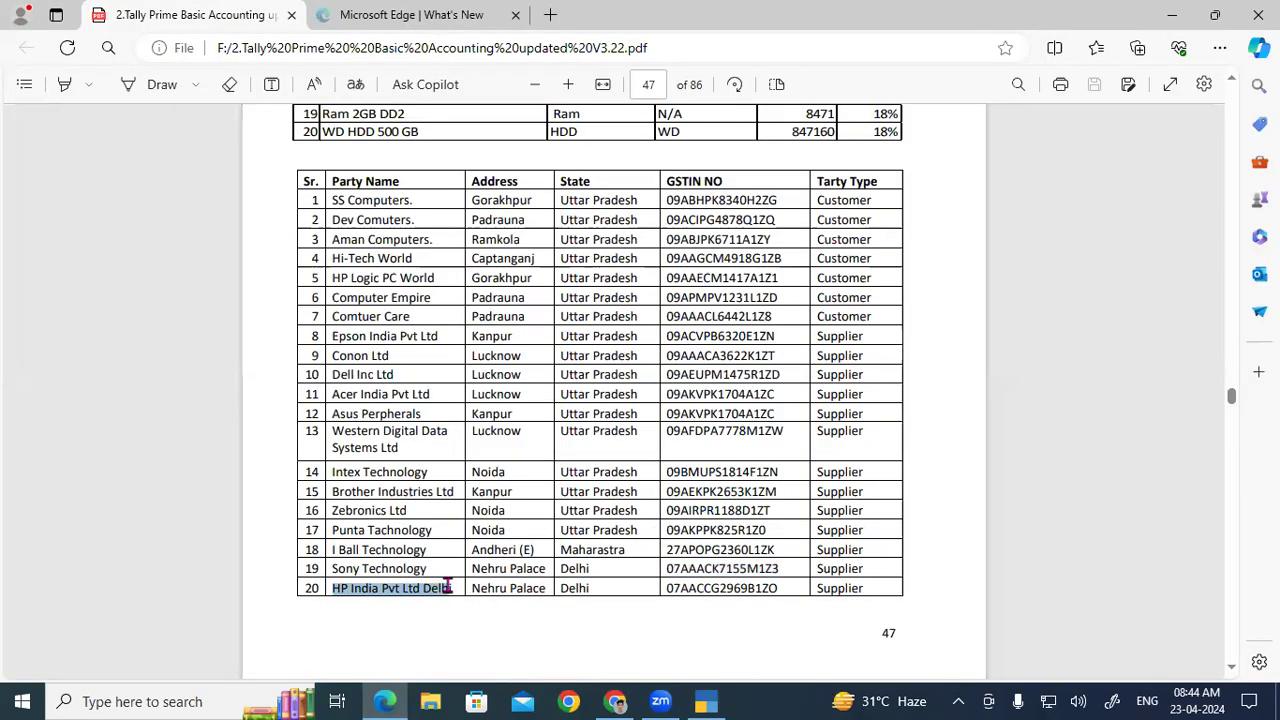
click(704, 700)
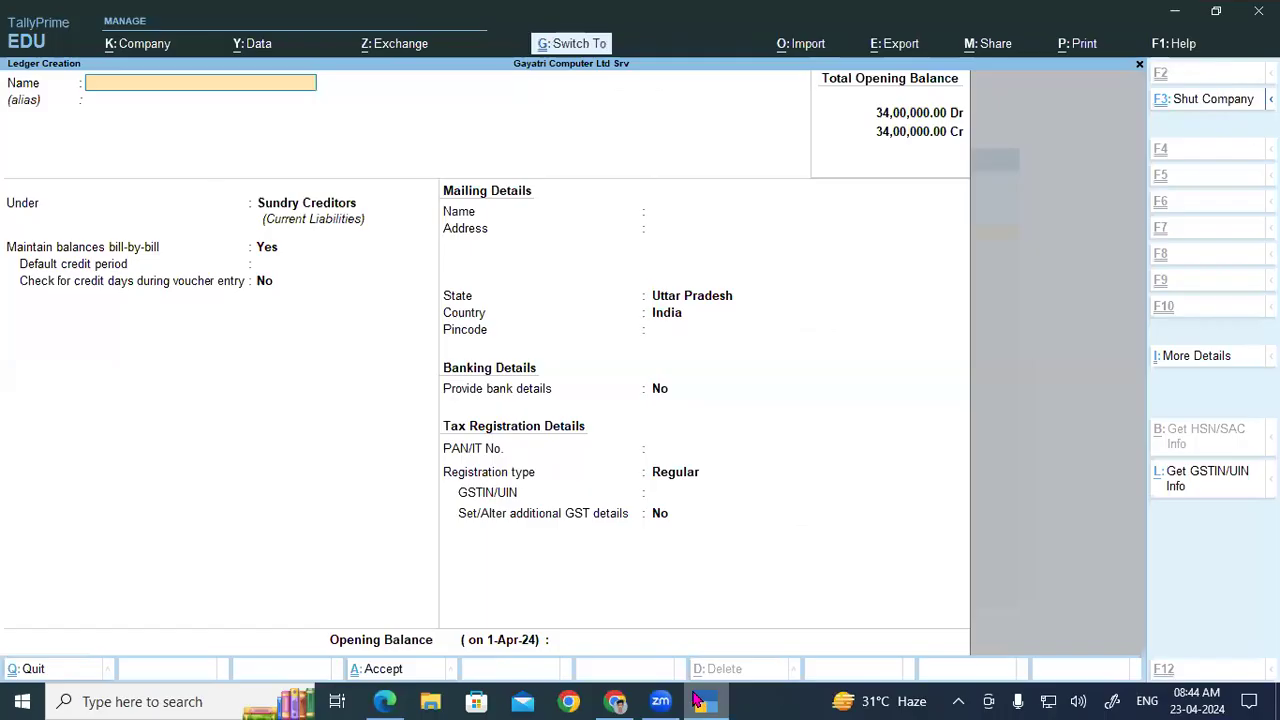
key(Return)
key(Return)
key(Return)
key(Return)
key(Return)
key(Return)
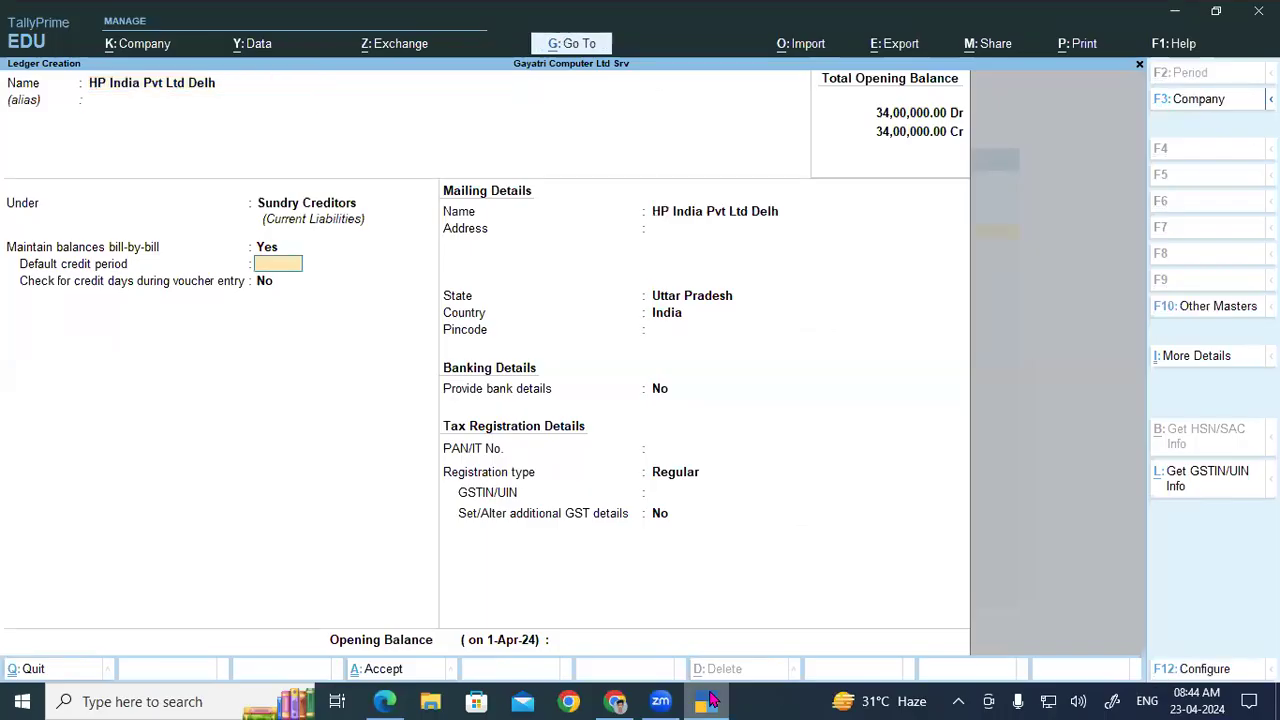
Step: Enter address Nehru Palace and choose Delhi as the state
text(Nehru)
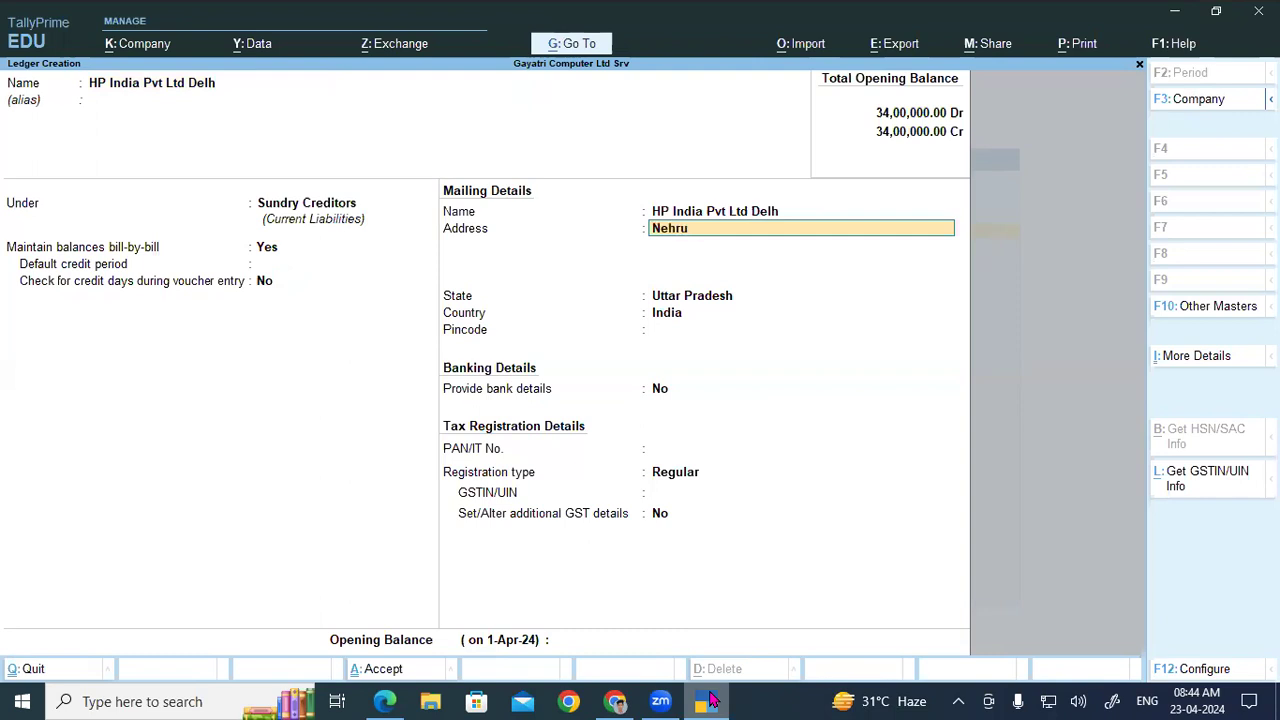
text(Palace)
key(Return)
key(Return)
text(Del)
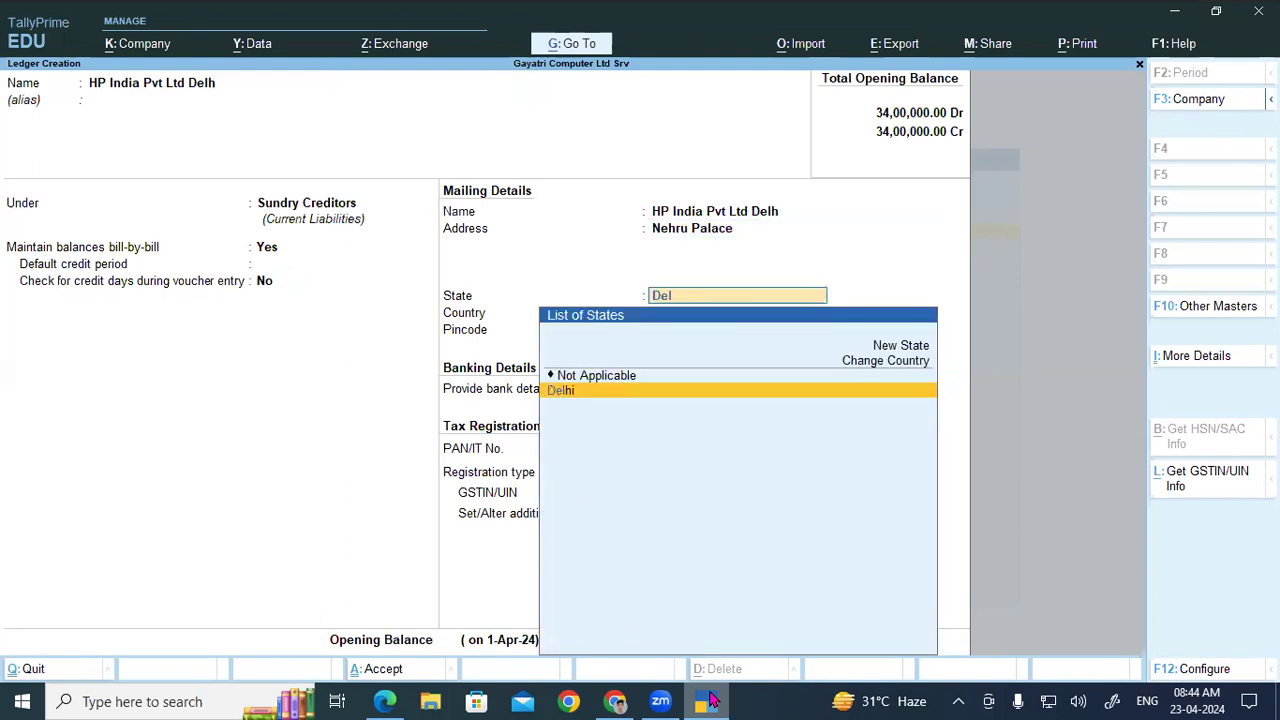
key(Return)
key(Return)
key(Return)
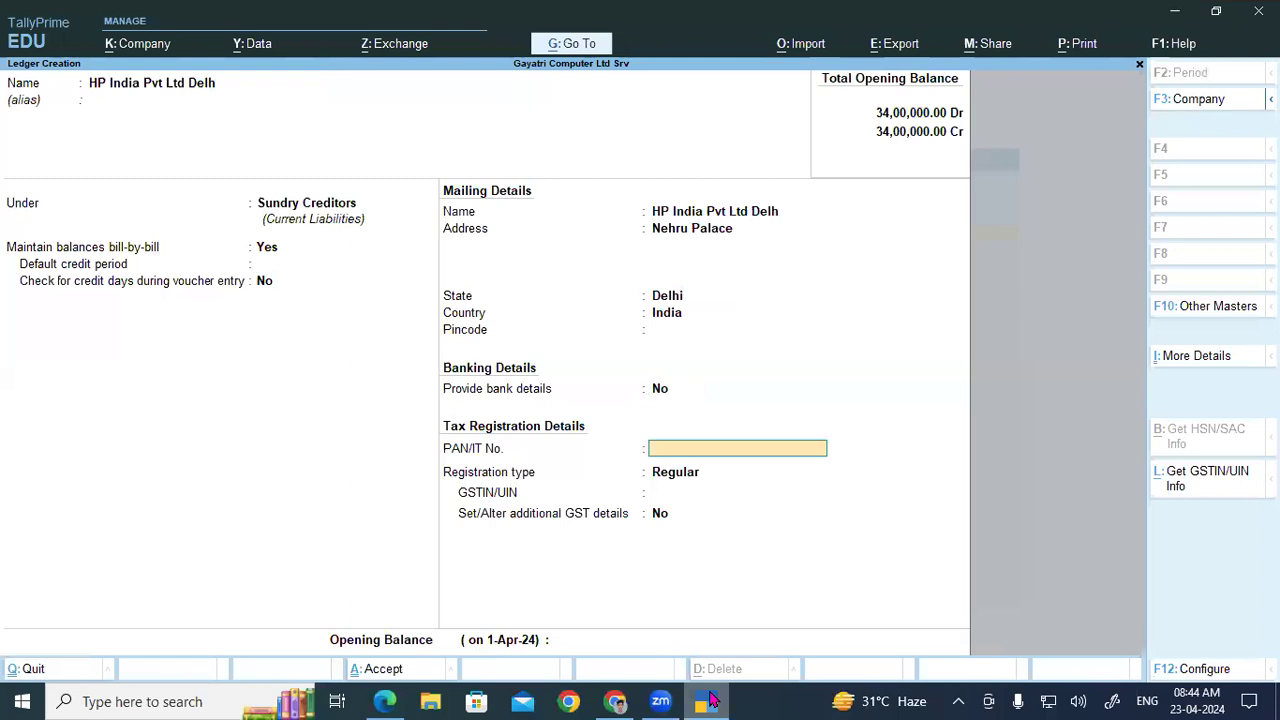
key(Return)
key(Return)
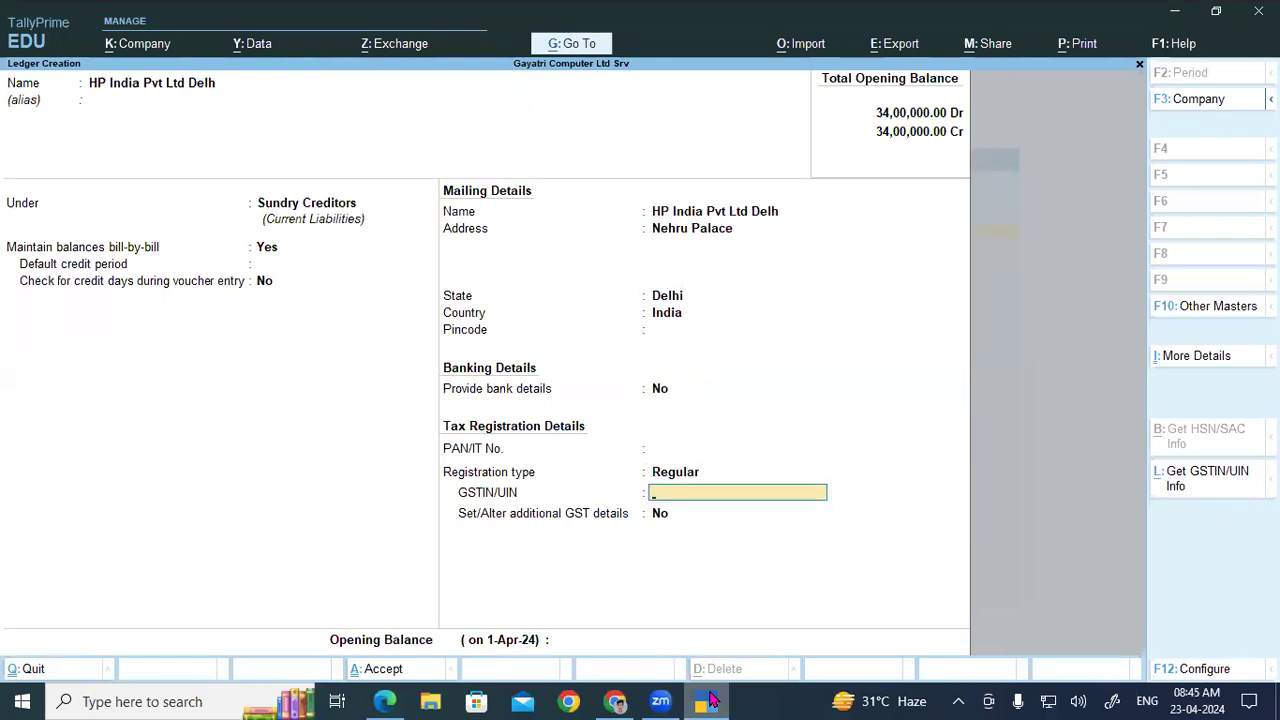
Step: Paste row 20's GSTIN, save the HP India ledger and return to Gateway of Tally
click(710, 699)
drag(666, 588, 776, 590)
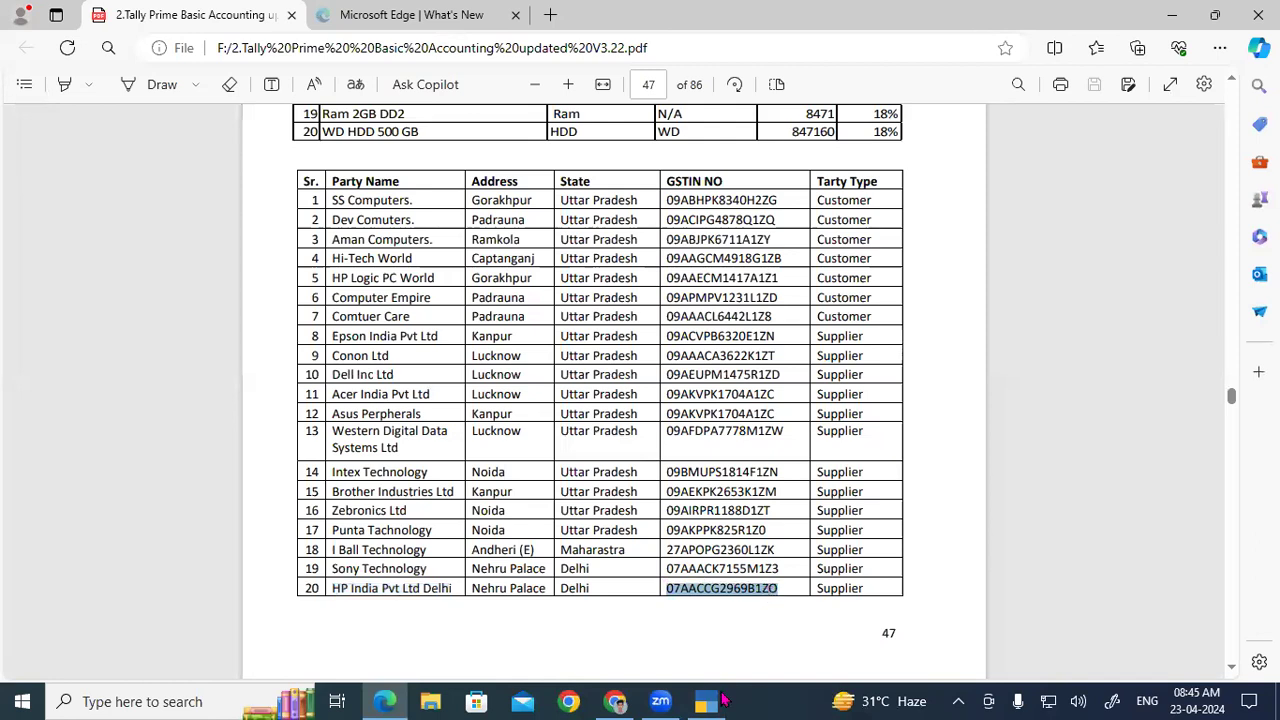
click(722, 697)
key(ctrl+v)
key(Return)
key(Return)
key(Return)
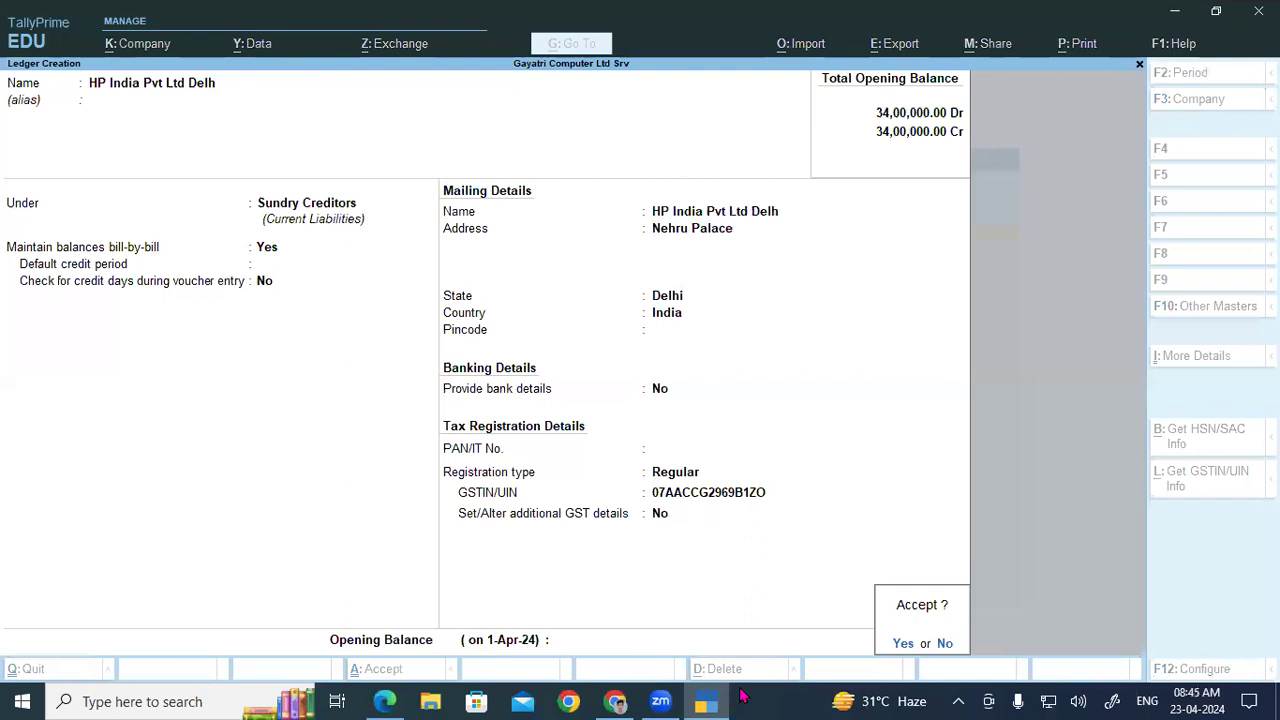
key(Return)
key(Escape)
key(Escape)
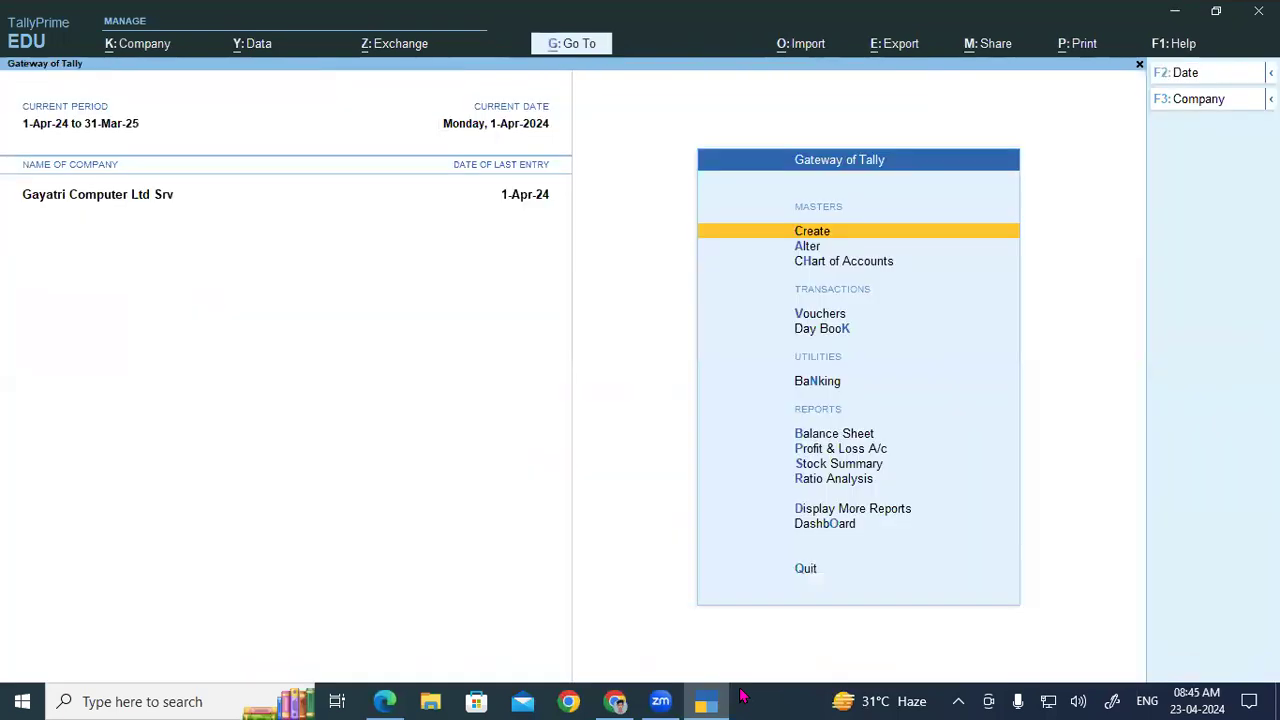
Step: Open the List of Ledgers under Alter to verify the party ledgers
mouse_move(711, 700)
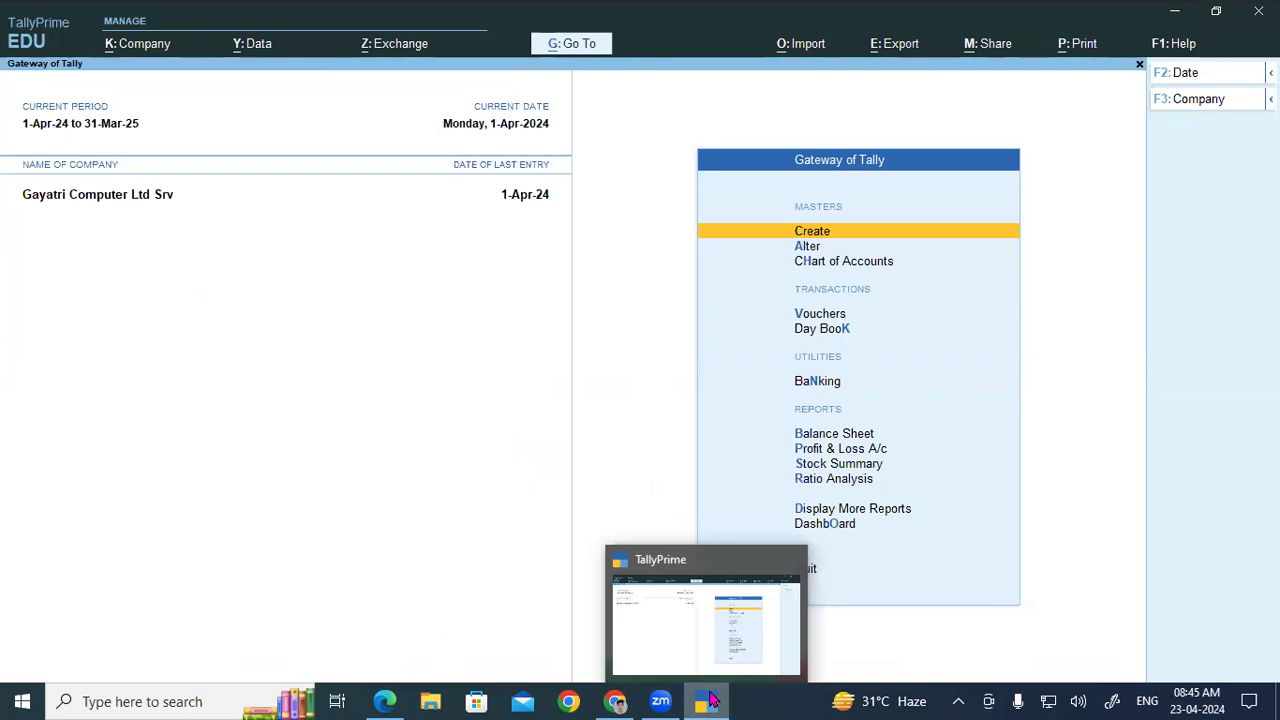
key(a)
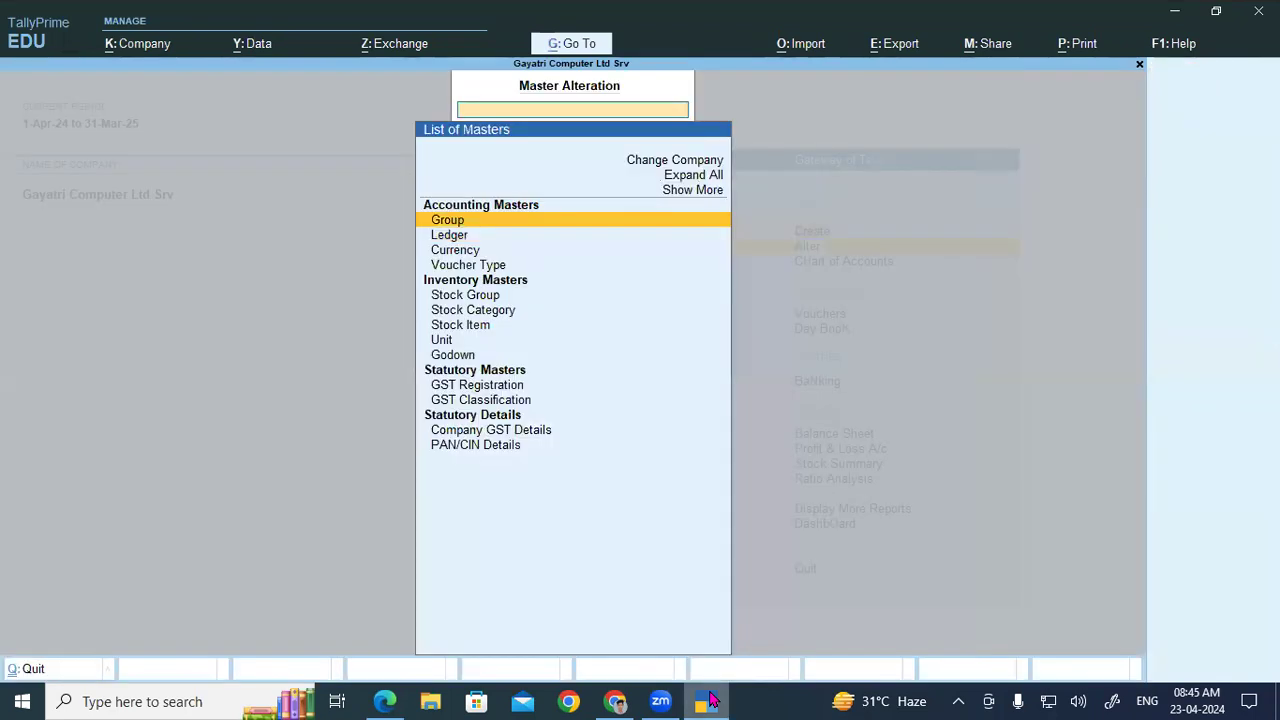
key(Down)
key(Return)
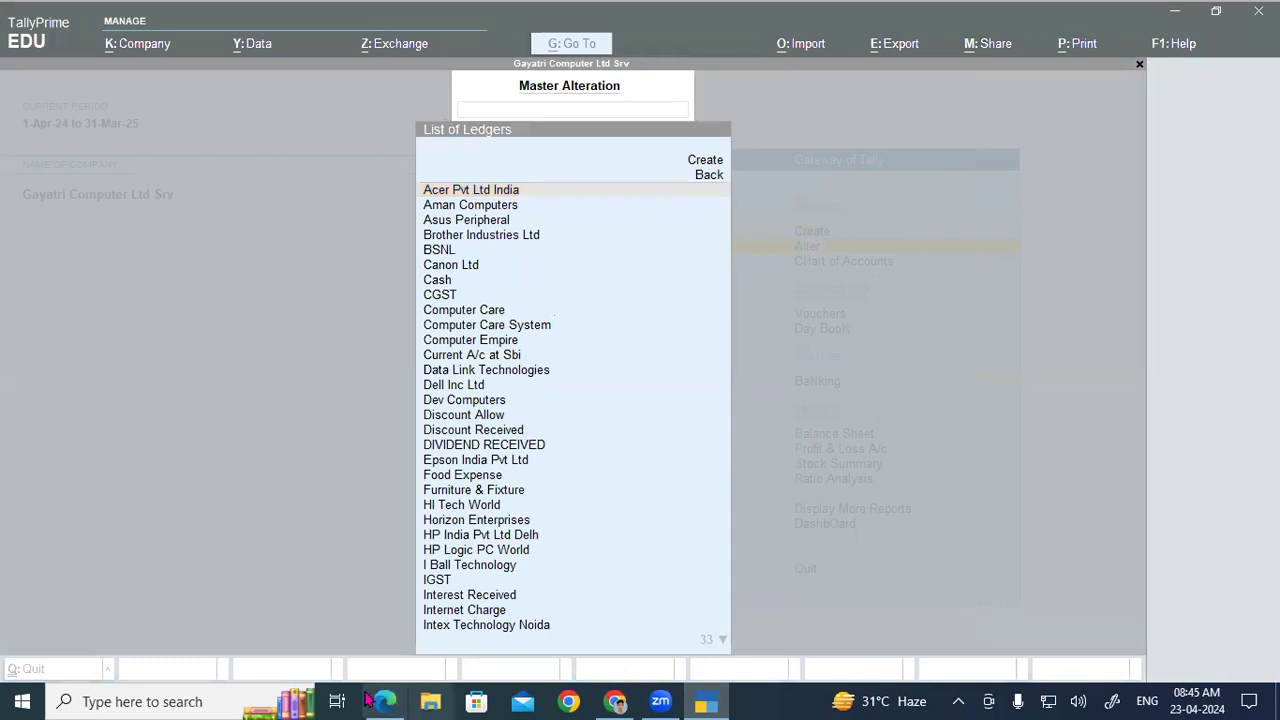
Step: Scroll the PDF guide to page 48, the Purchase Voucher assignment
key(alt+Tab)
scroll(1235, 670, down, 5)
scroll(1237, 670, down, 3)
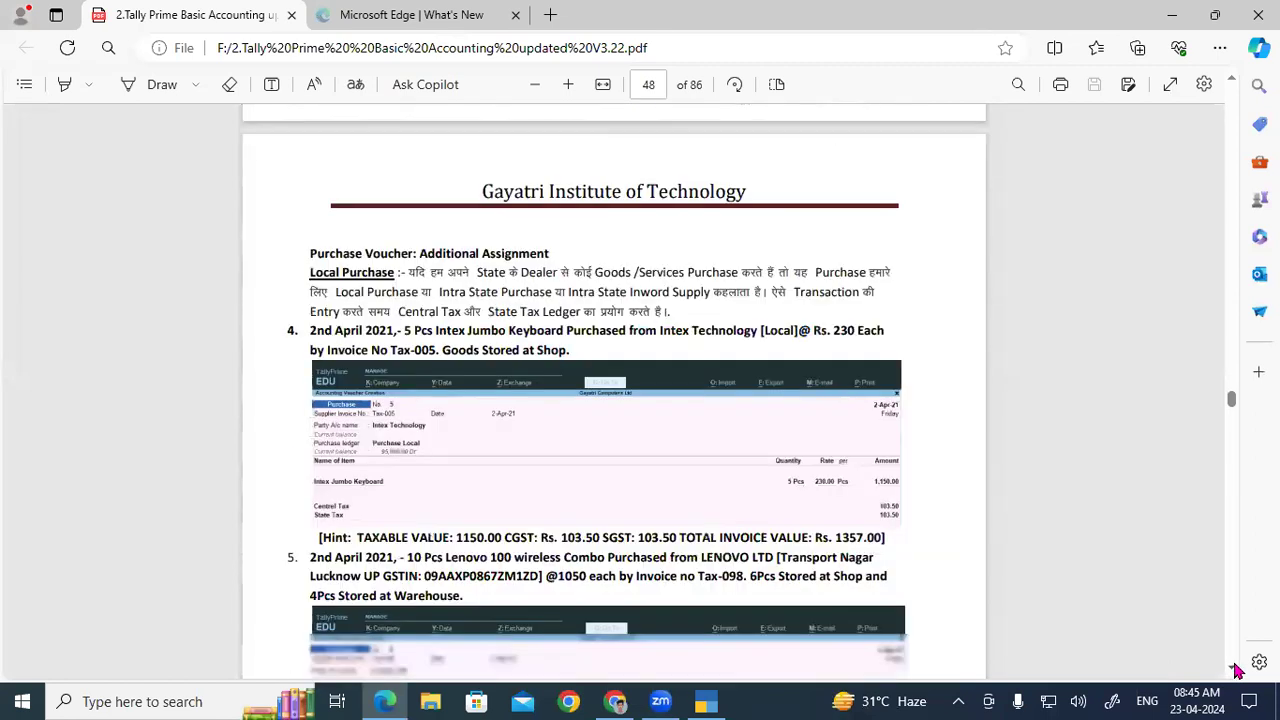
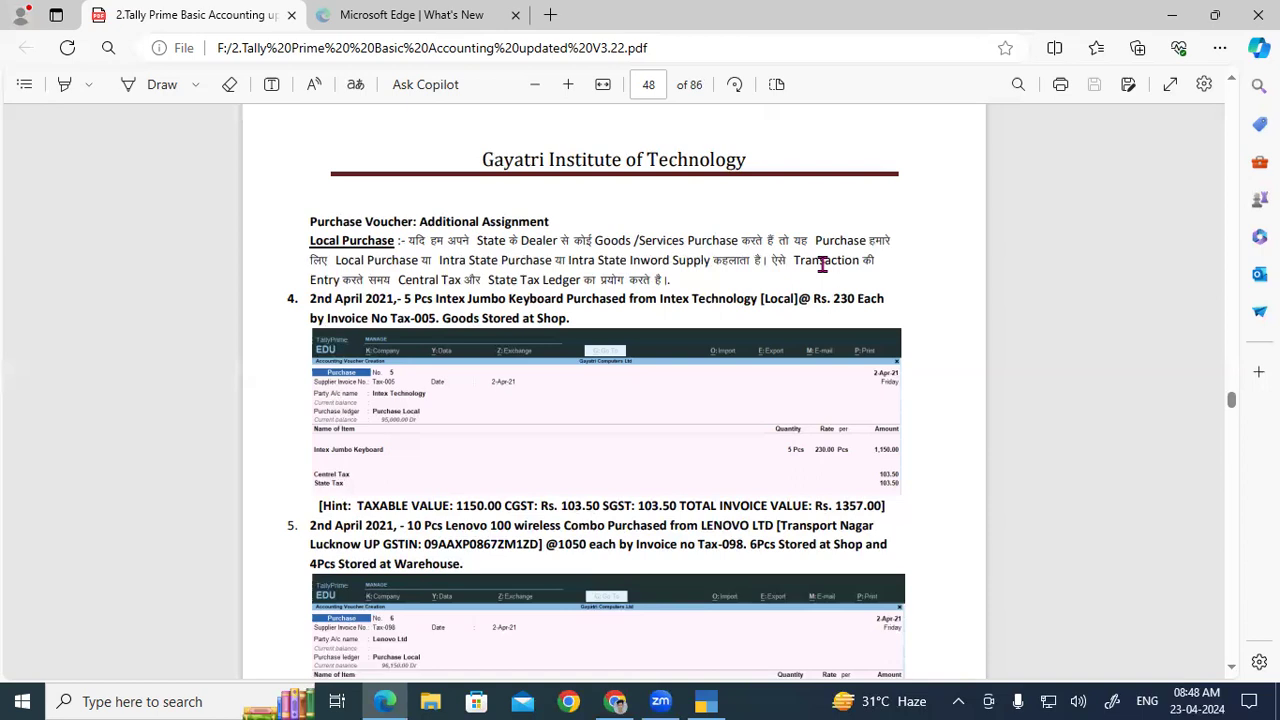
Step: Start a new Purchase voucher from Gateway of Tally in plain voucher mode
click(706, 701)
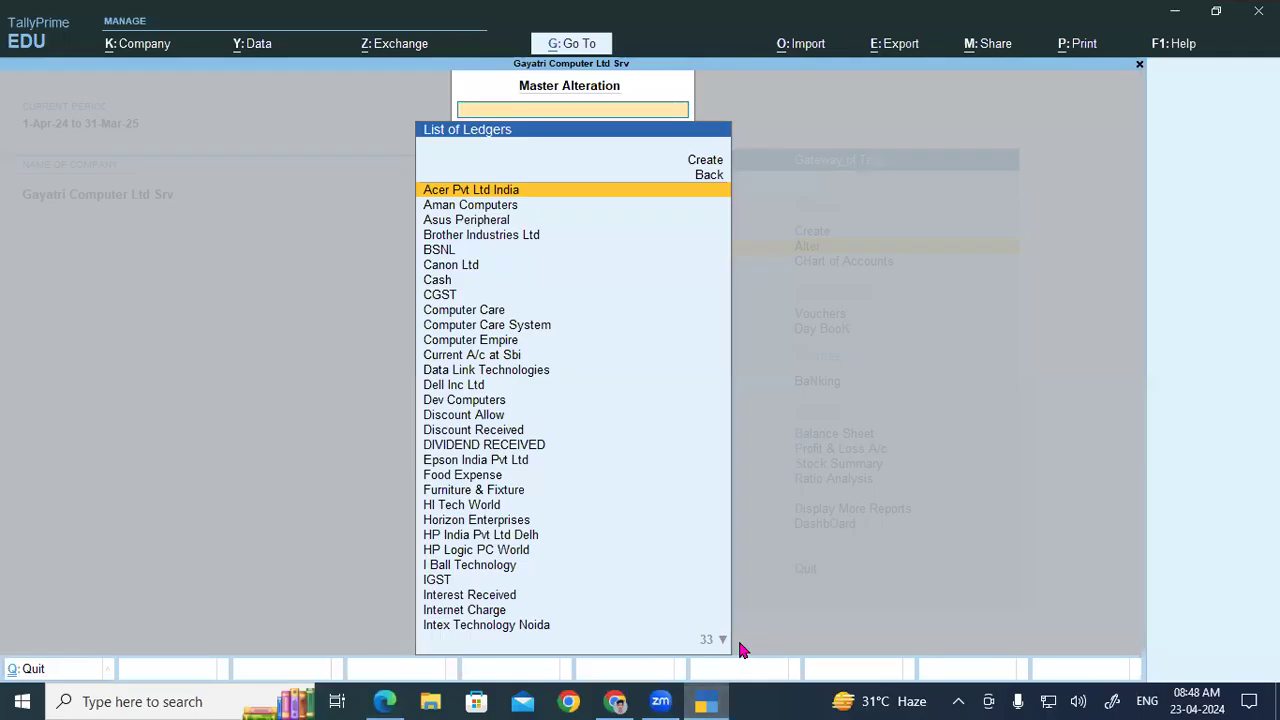
key(Escape)
key(Escape)
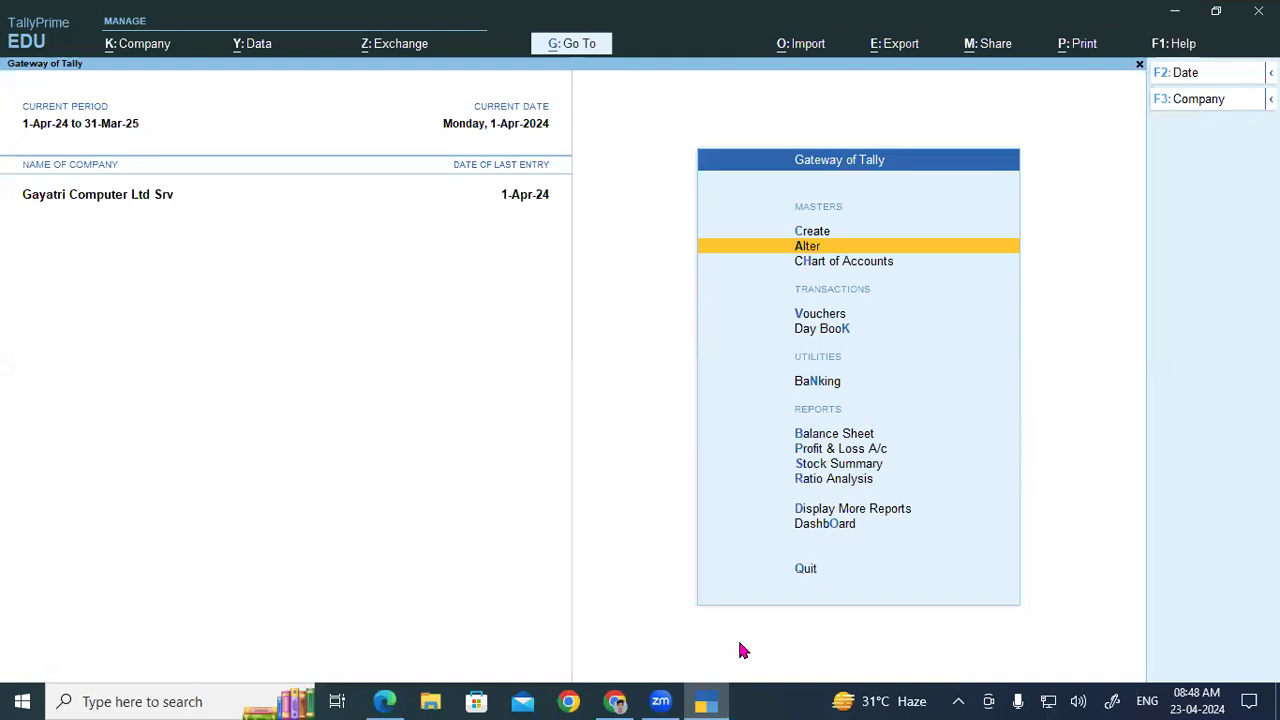
key(v)
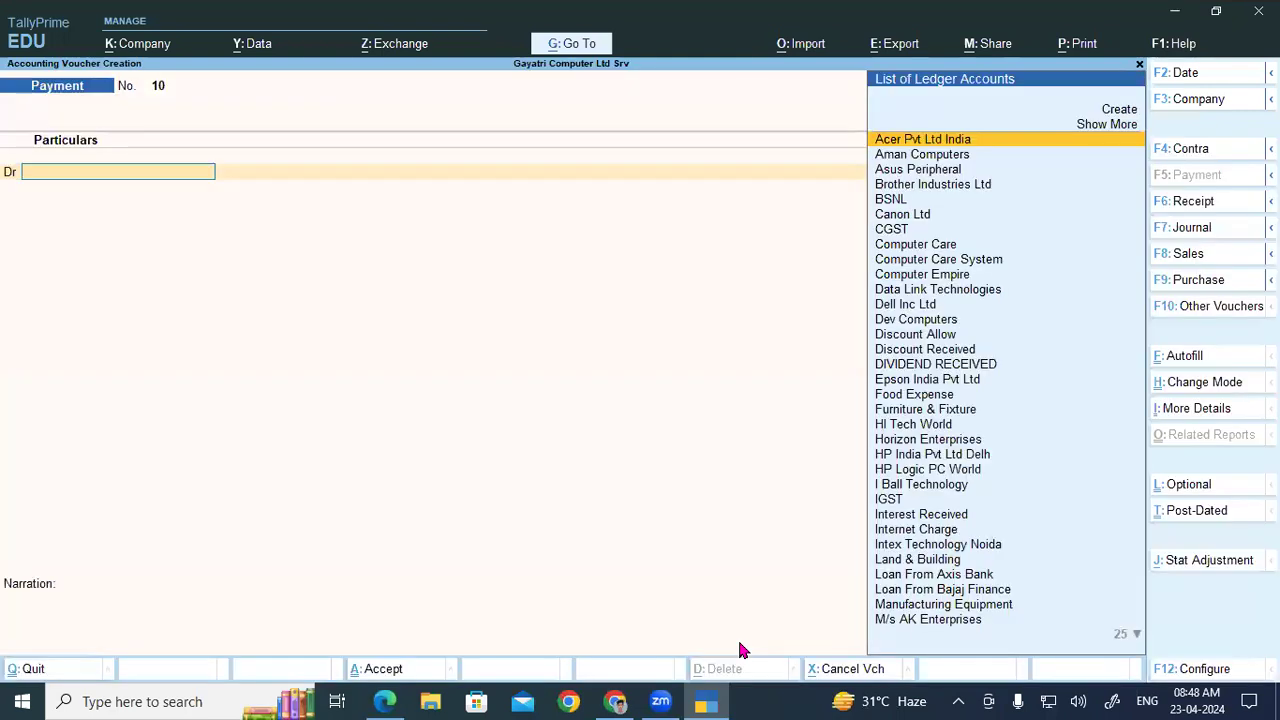
key(F9)
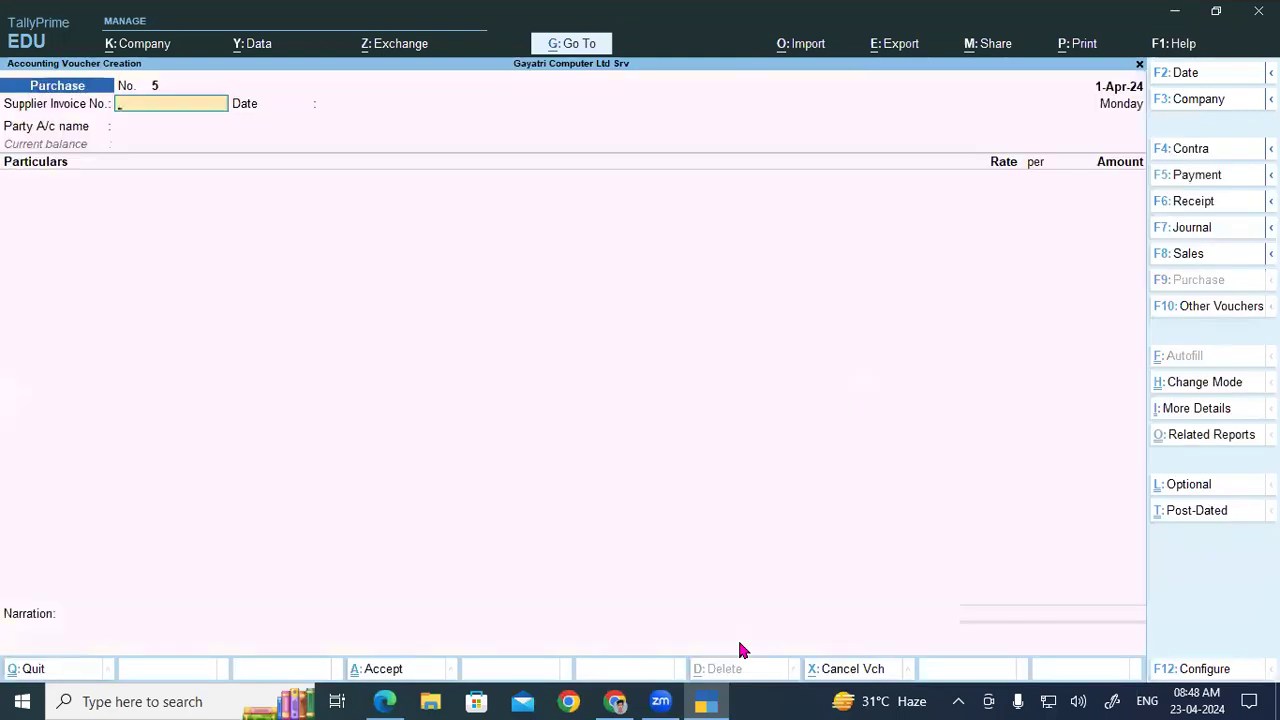
key(ctrl+h)
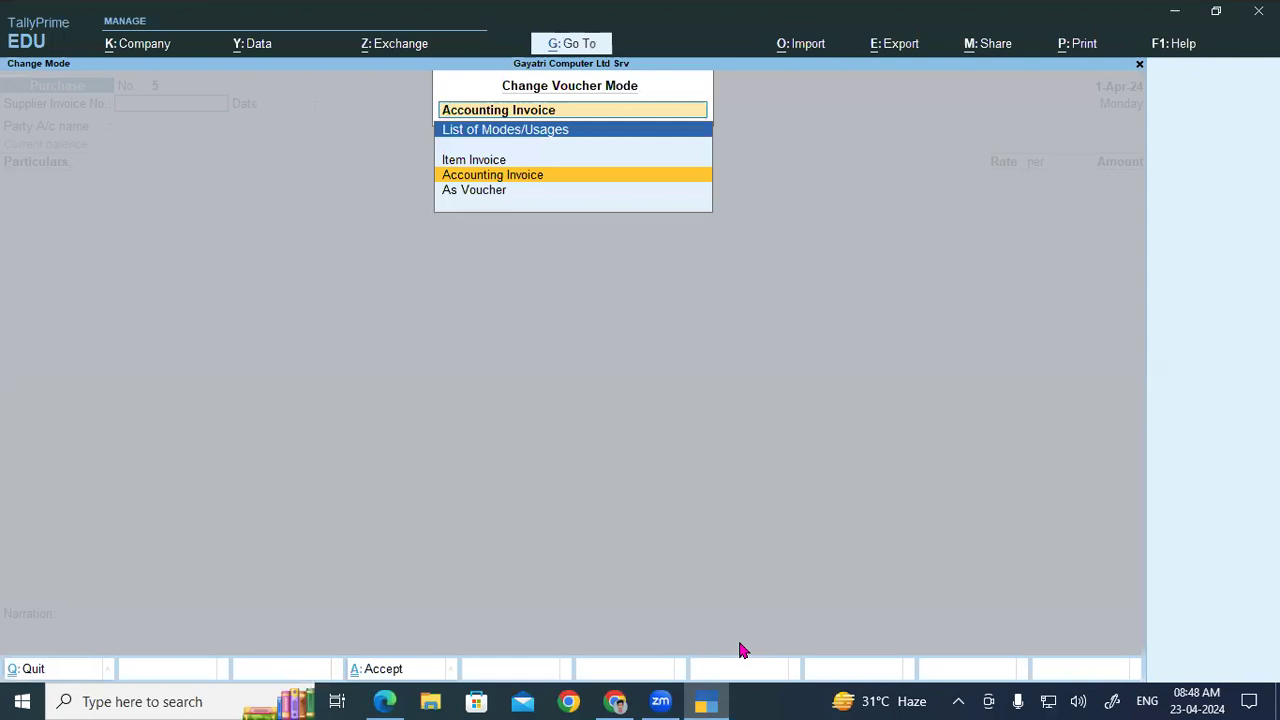
key(Down)
key(Return)
Step: Make a trial entry crediting the Cash ledger with 1000
key(Return)
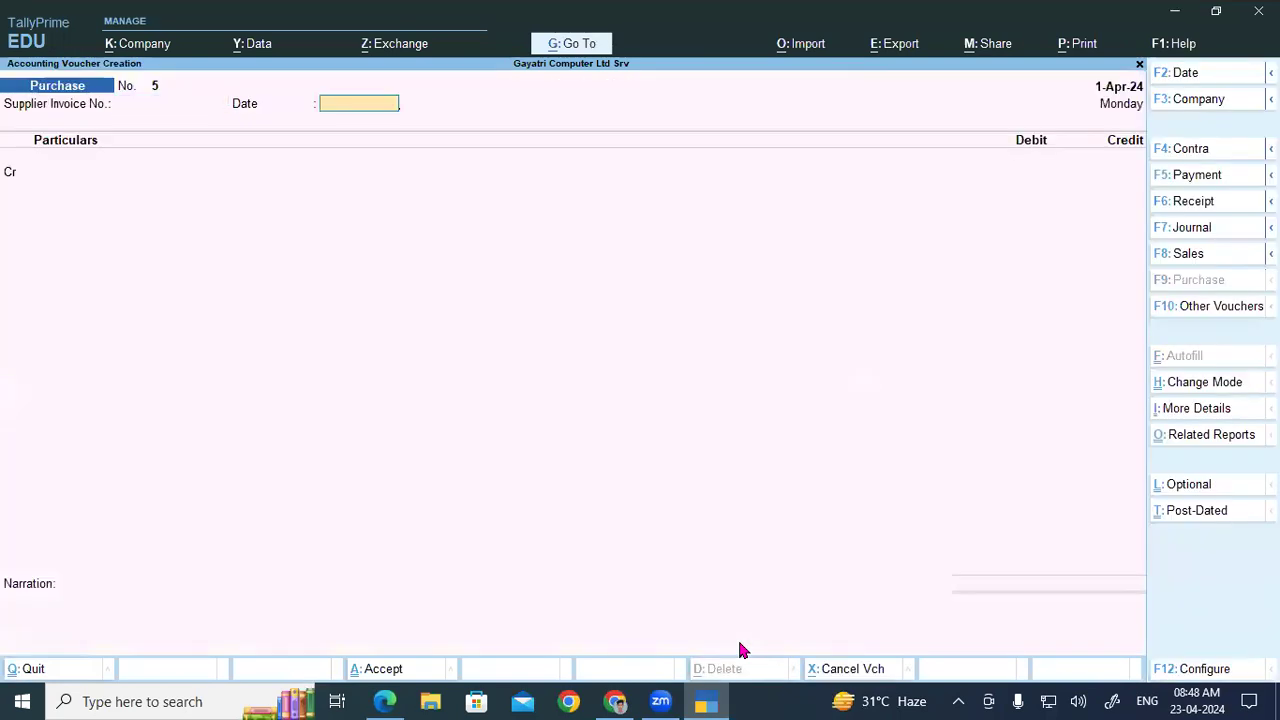
key(Return)
text(P)
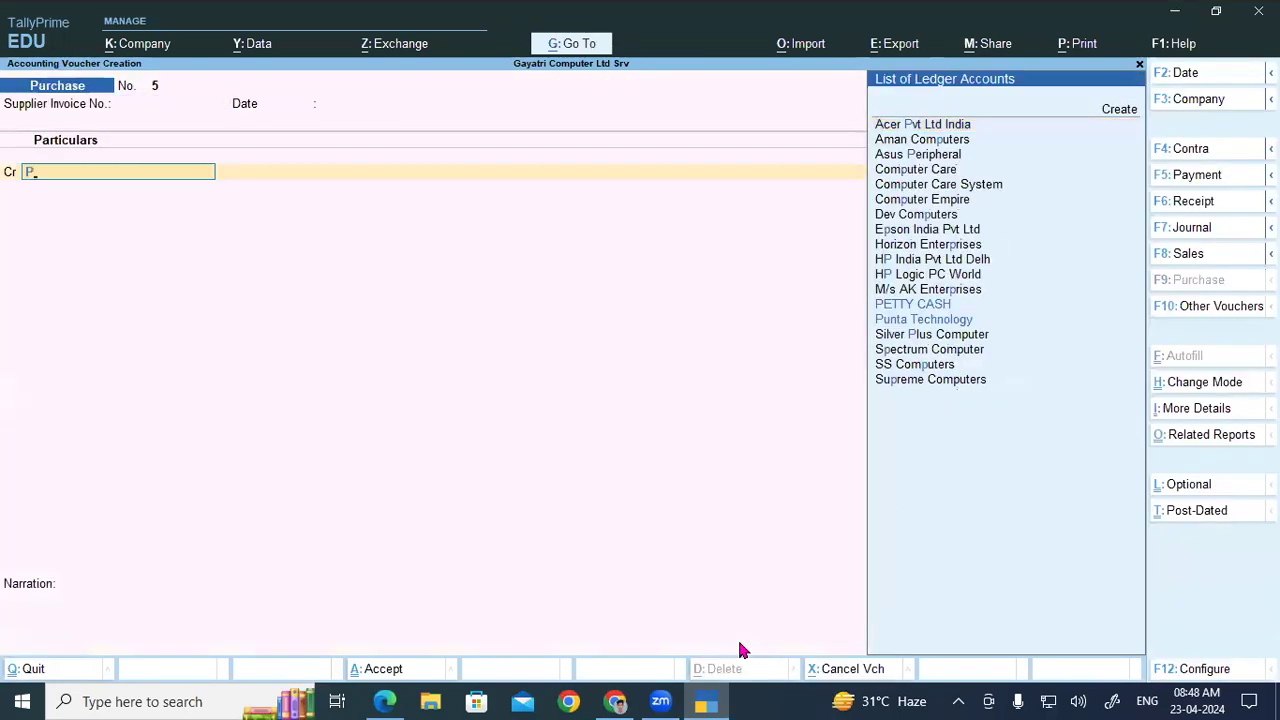
key(BackSpace)
text(Ca)
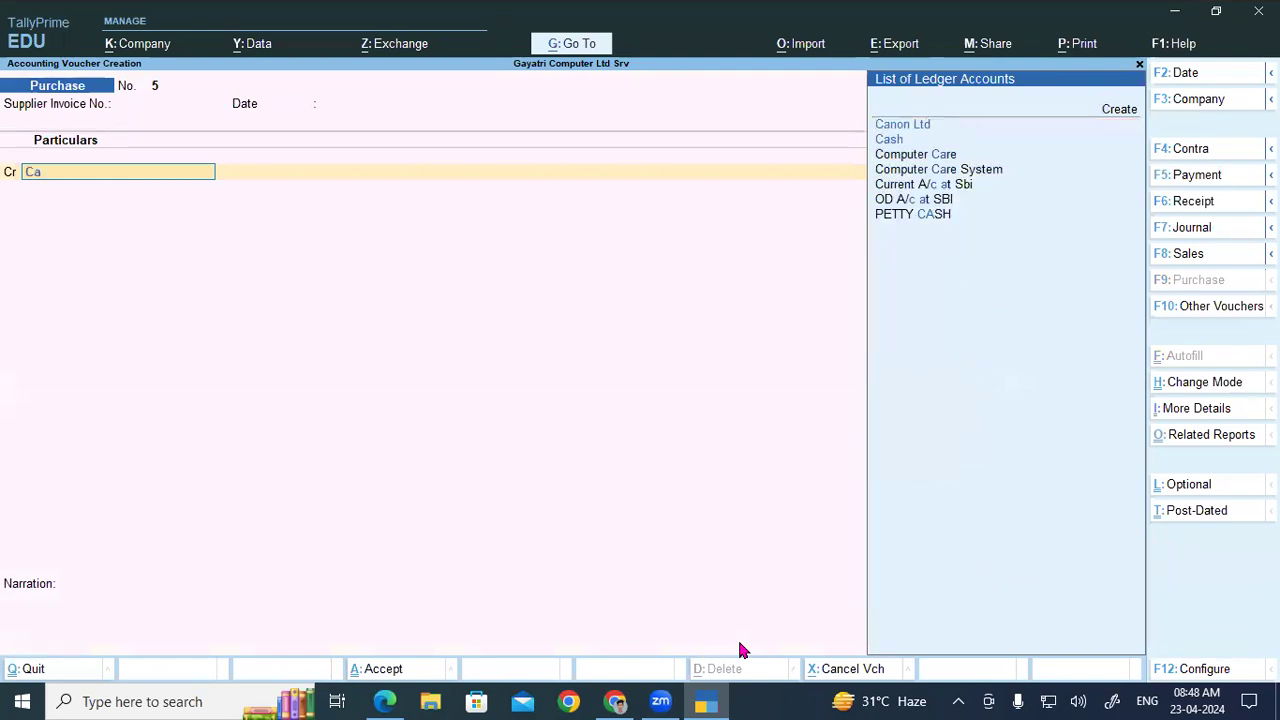
key(Return)
key(Return)
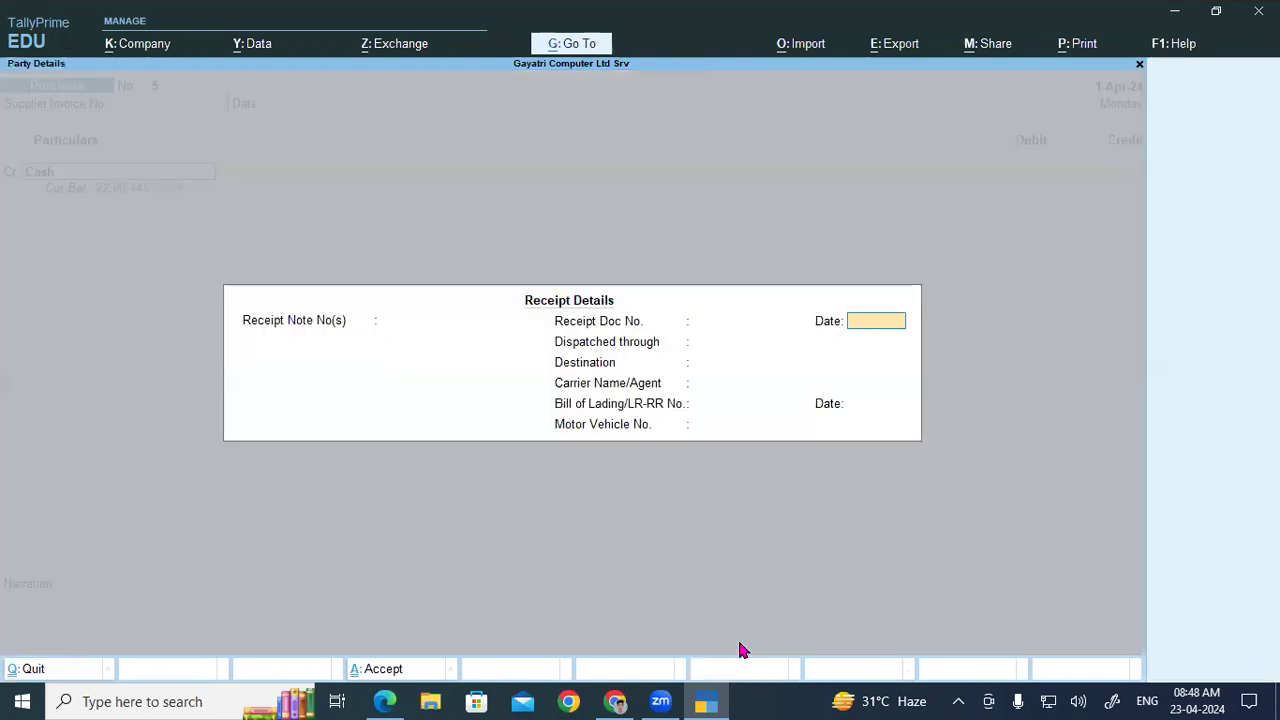
key(ctrl+a)
key(Return)
key(Return)
key(Return)
key(Return)
key(Return)
key(Return)
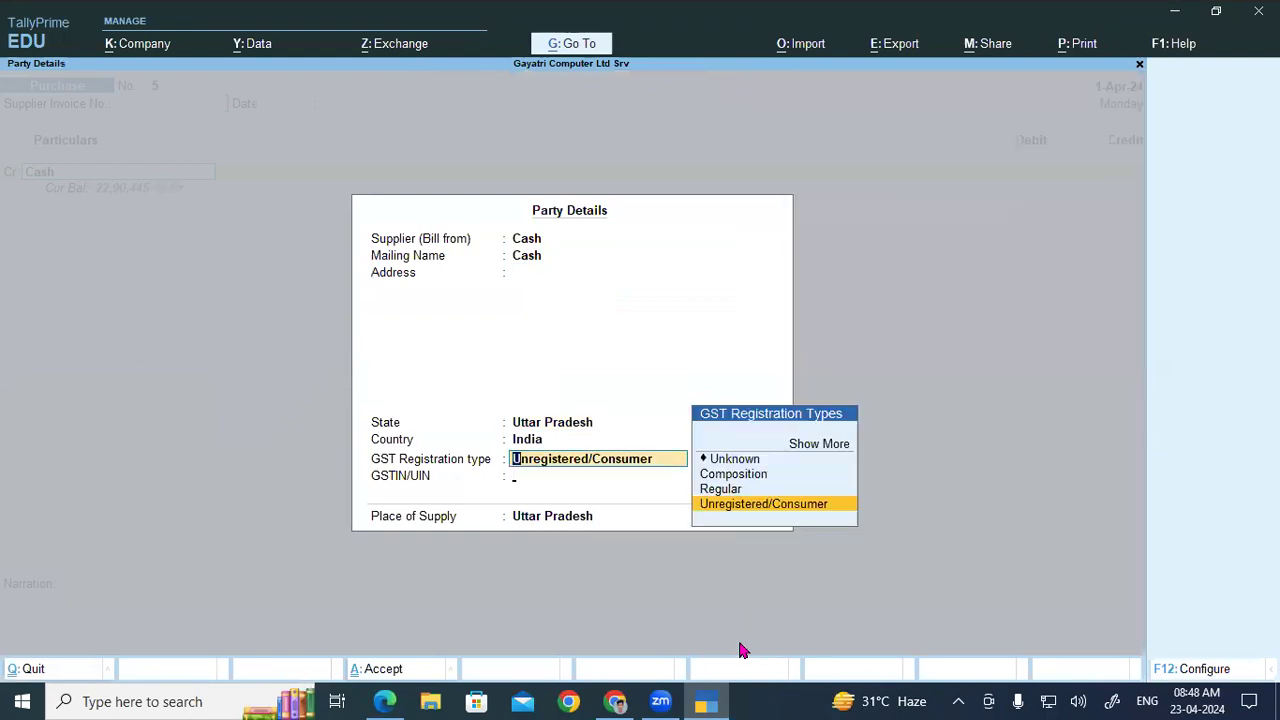
text(1000)
key(Return)
key(Return)
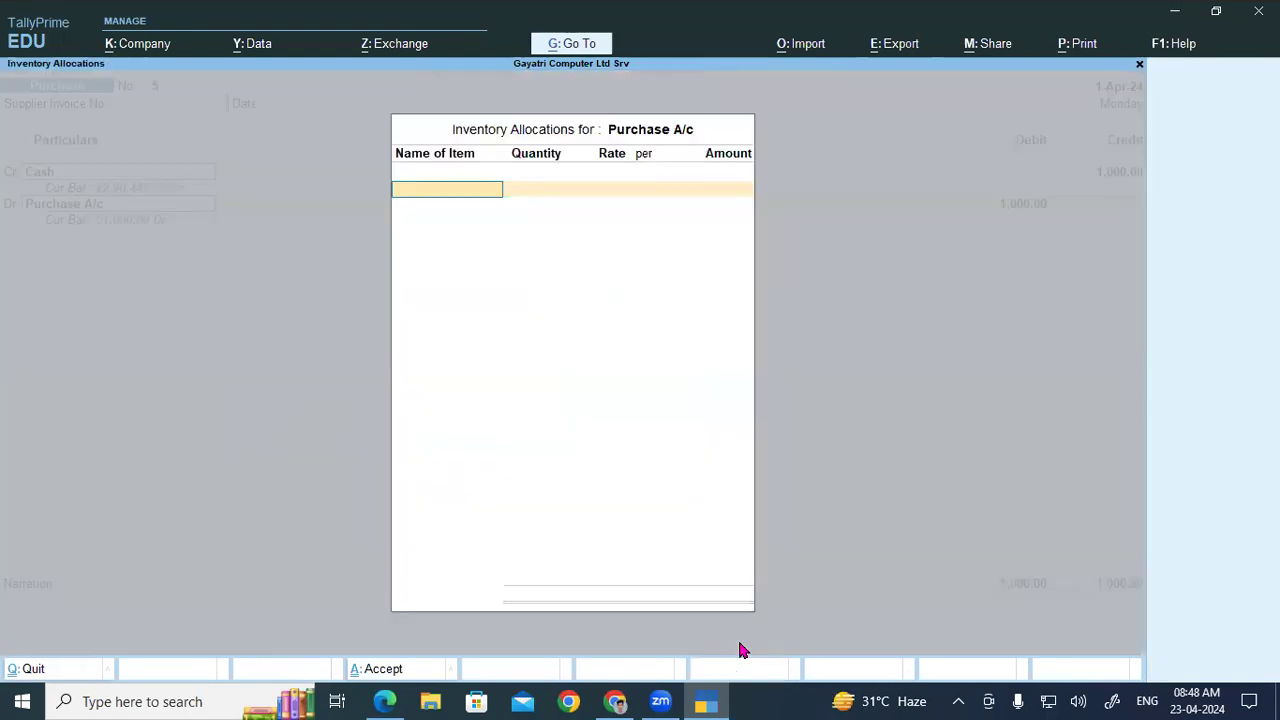
Step: Clear the Purchase A/c debit line and discard the trial entry for a fresh voucher No. 5
key(Escape)
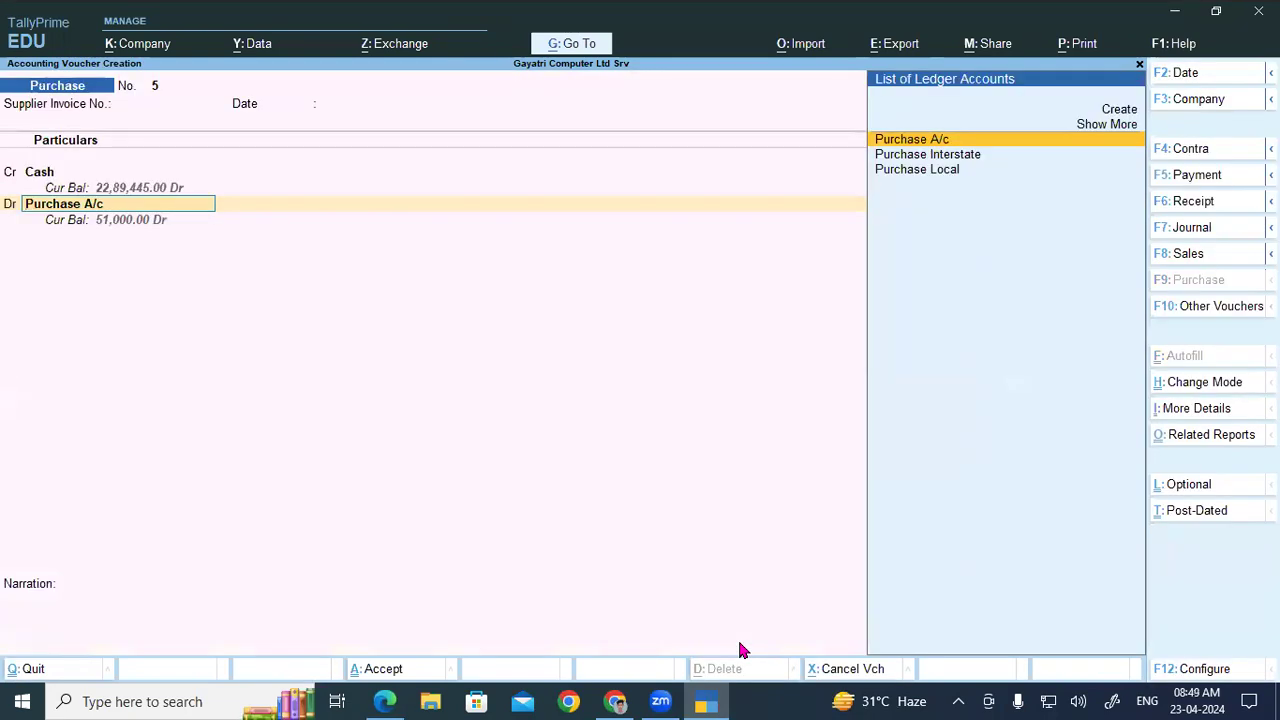
key(Return)
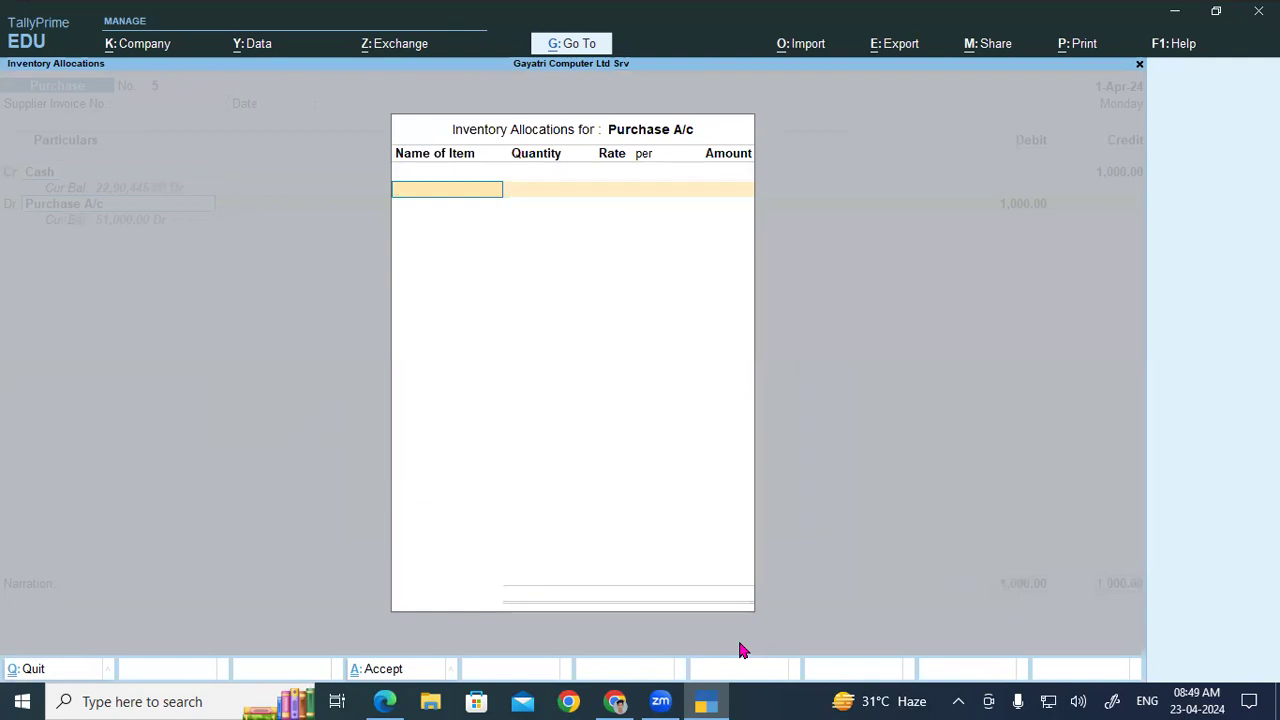
key(Escape)
key(Return)
key(BackSpace)
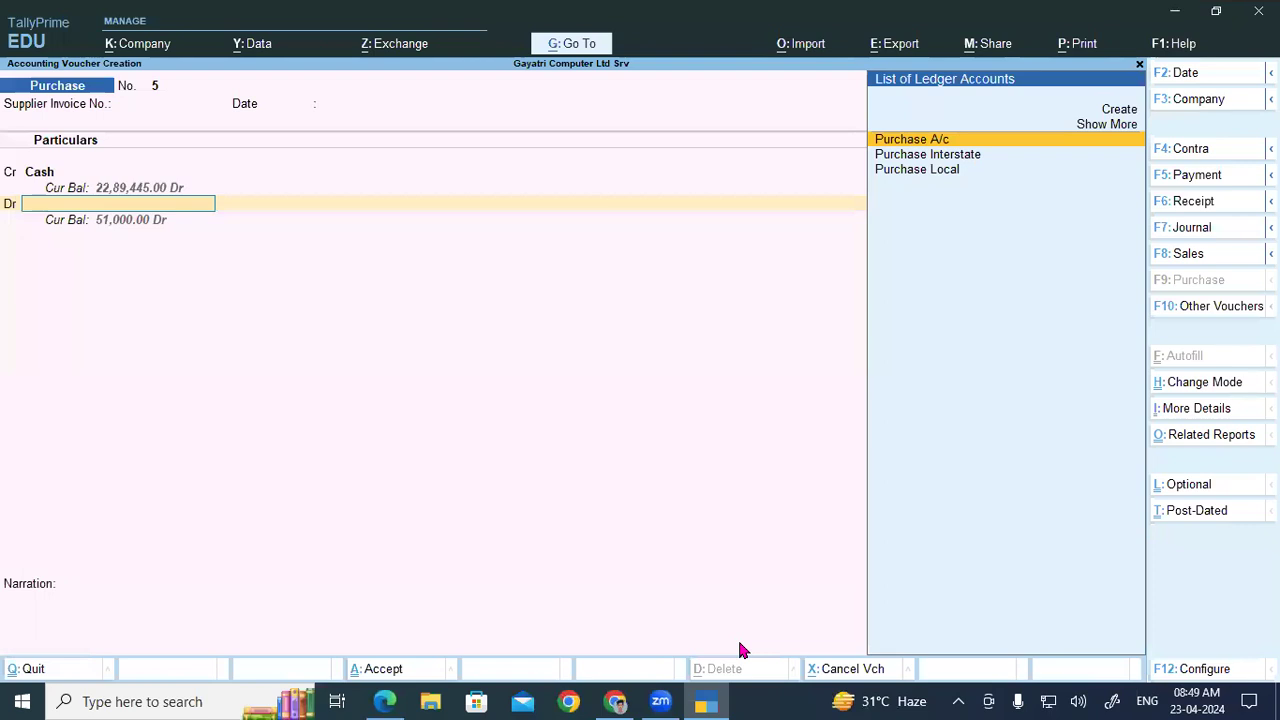
key(Escape)
key(Return)
key(Return)
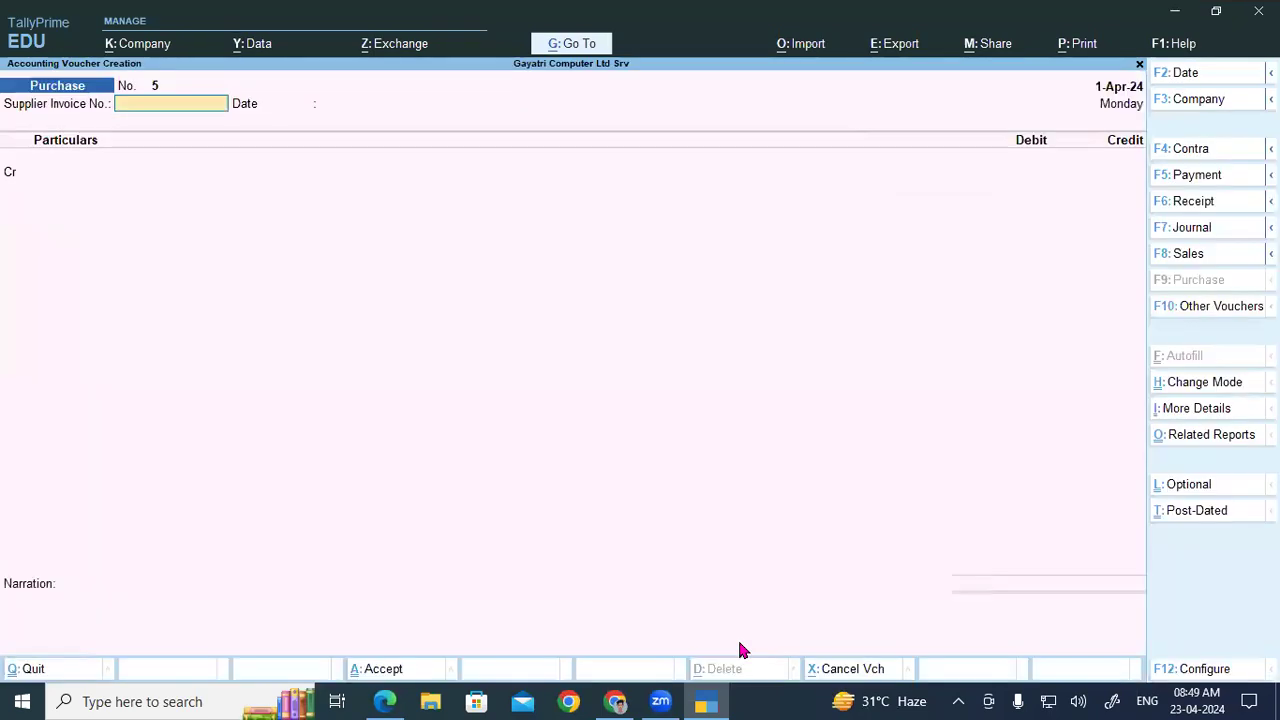
Step: Highlight invoice number Tax-005 in assignment item 4 of the PDF
click(384, 701)
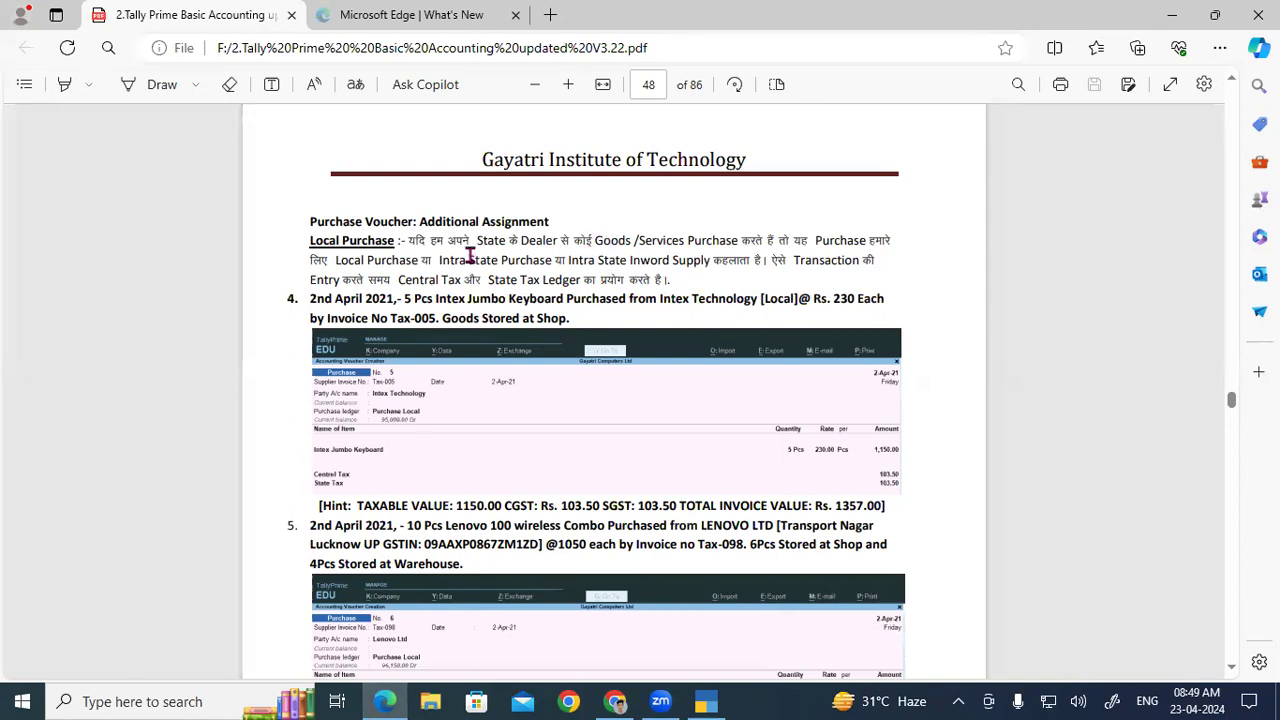
drag(389, 318, 436, 318)
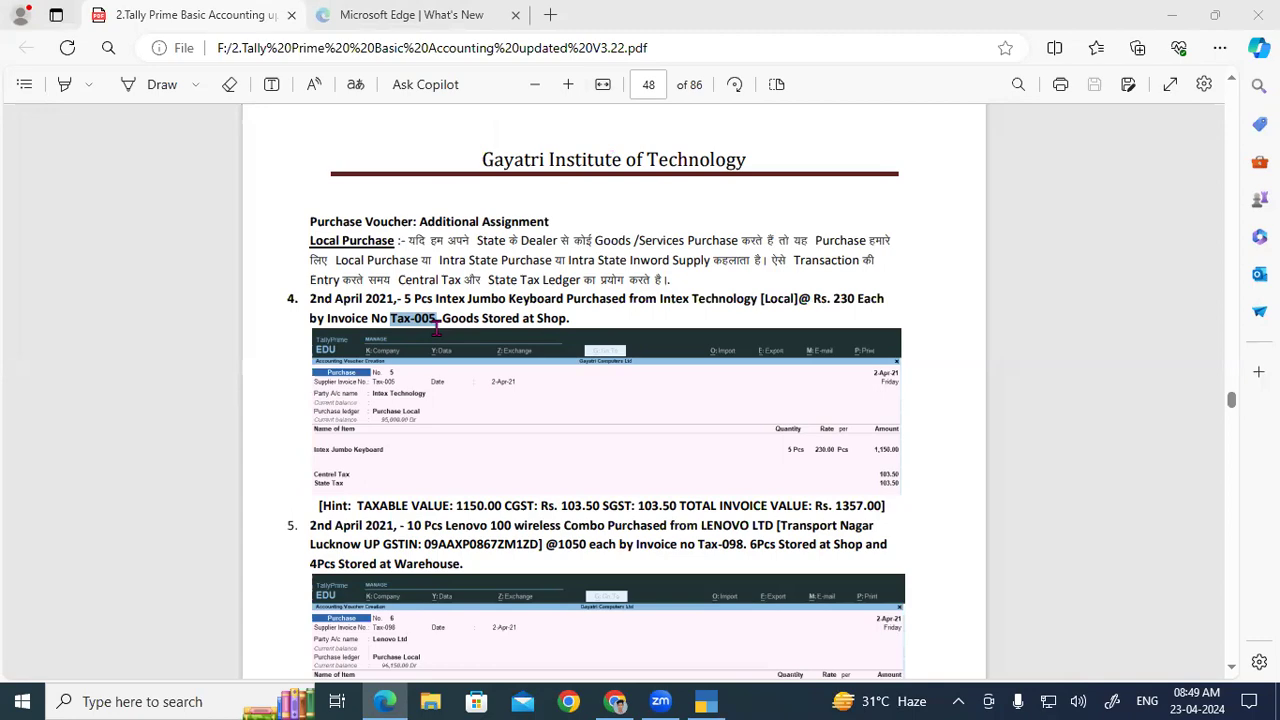
Step: Switch the purchase voucher to Item Invoice mode with invoice number Tax-005
click(710, 700)
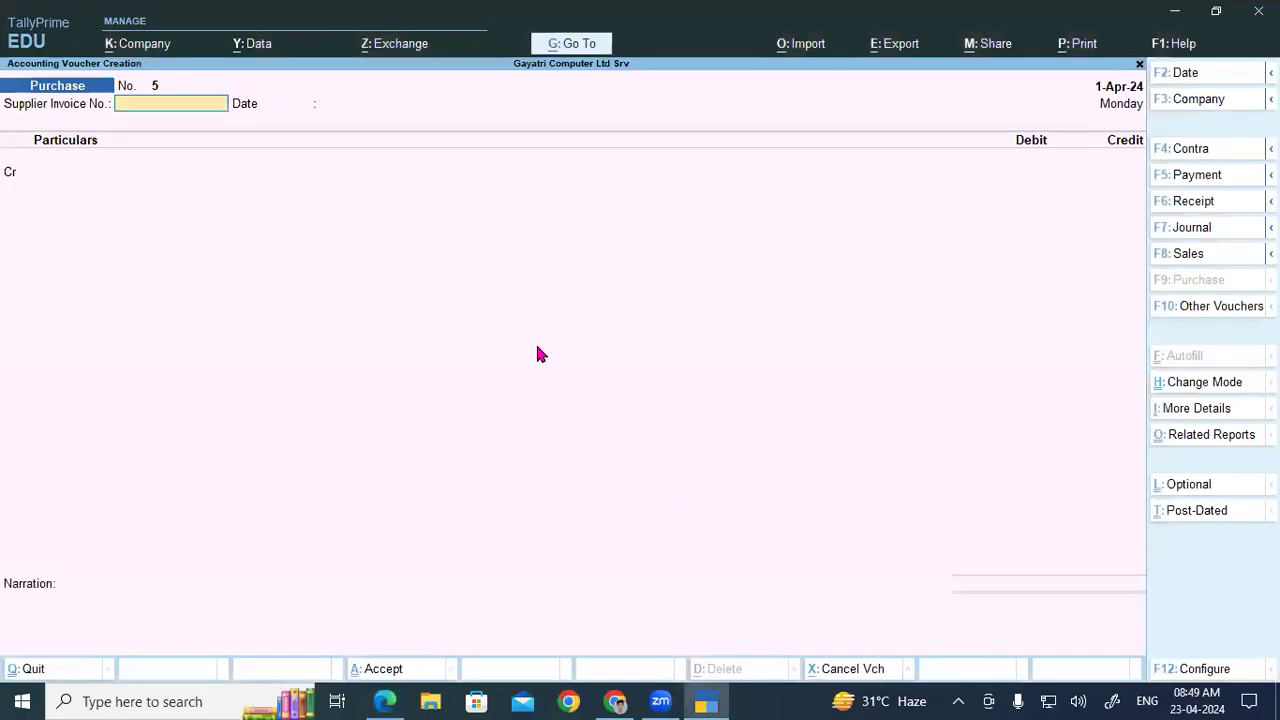
click(1200, 392)
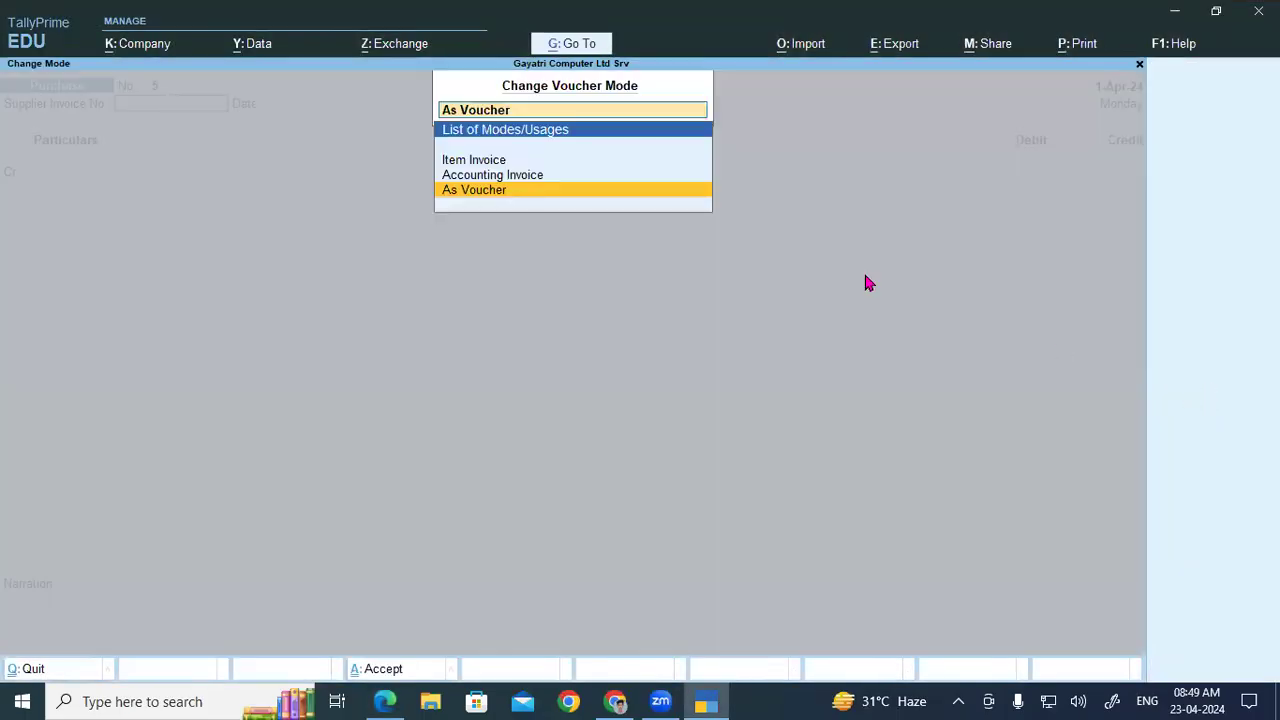
click(453, 163)
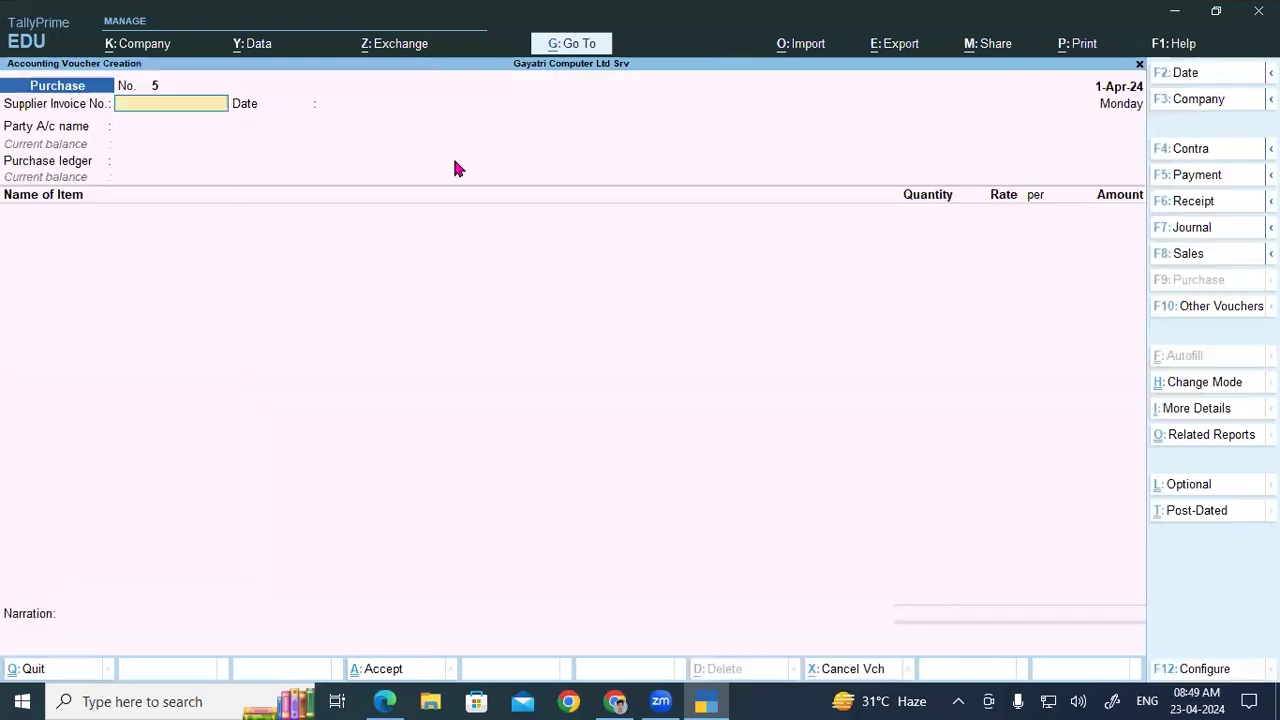
text(Tax-005)
key(Return)
key(Return)
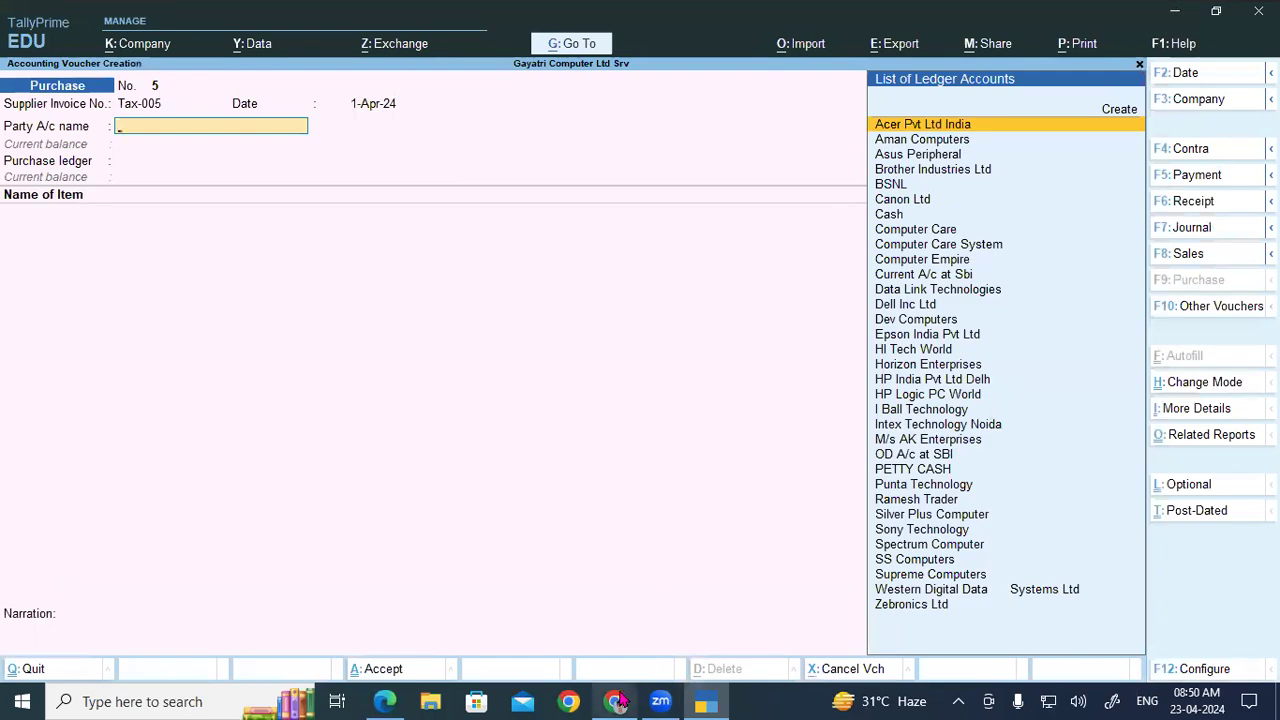
Step: Select Intex Technology Noida as the party, keeping Uttar Pradesh as supplier state
click(384, 701)
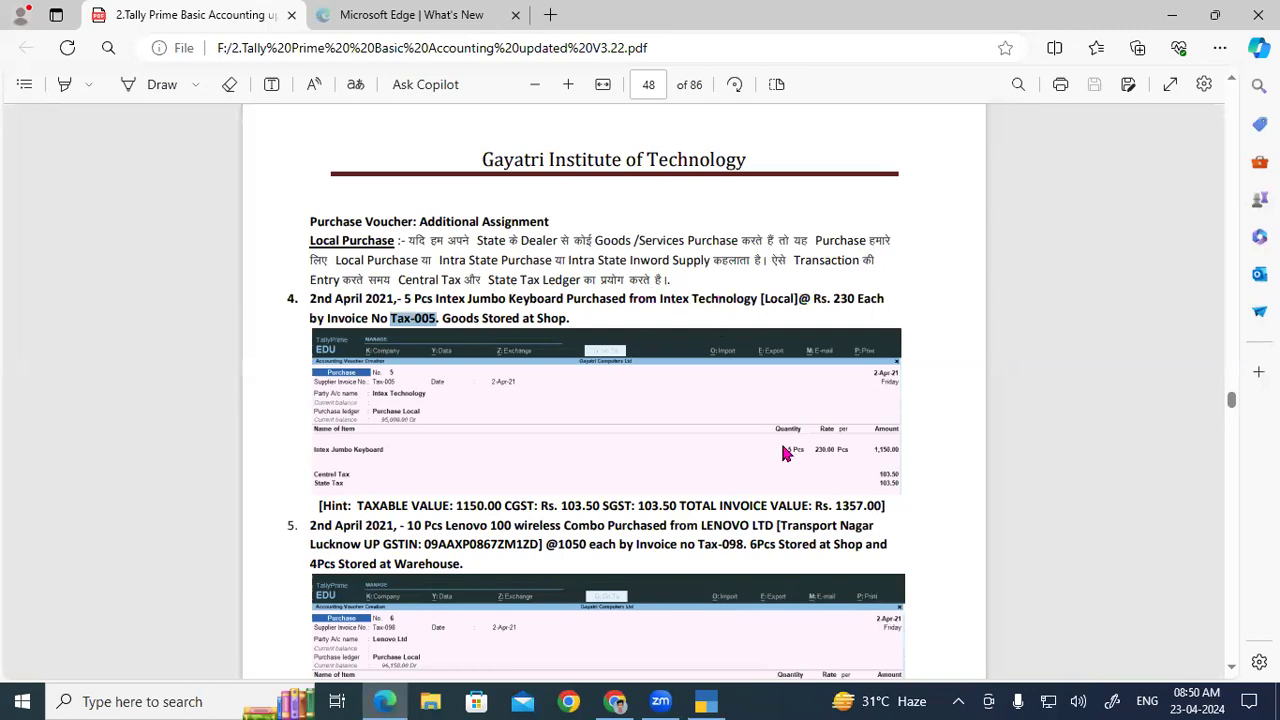
click(712, 699)
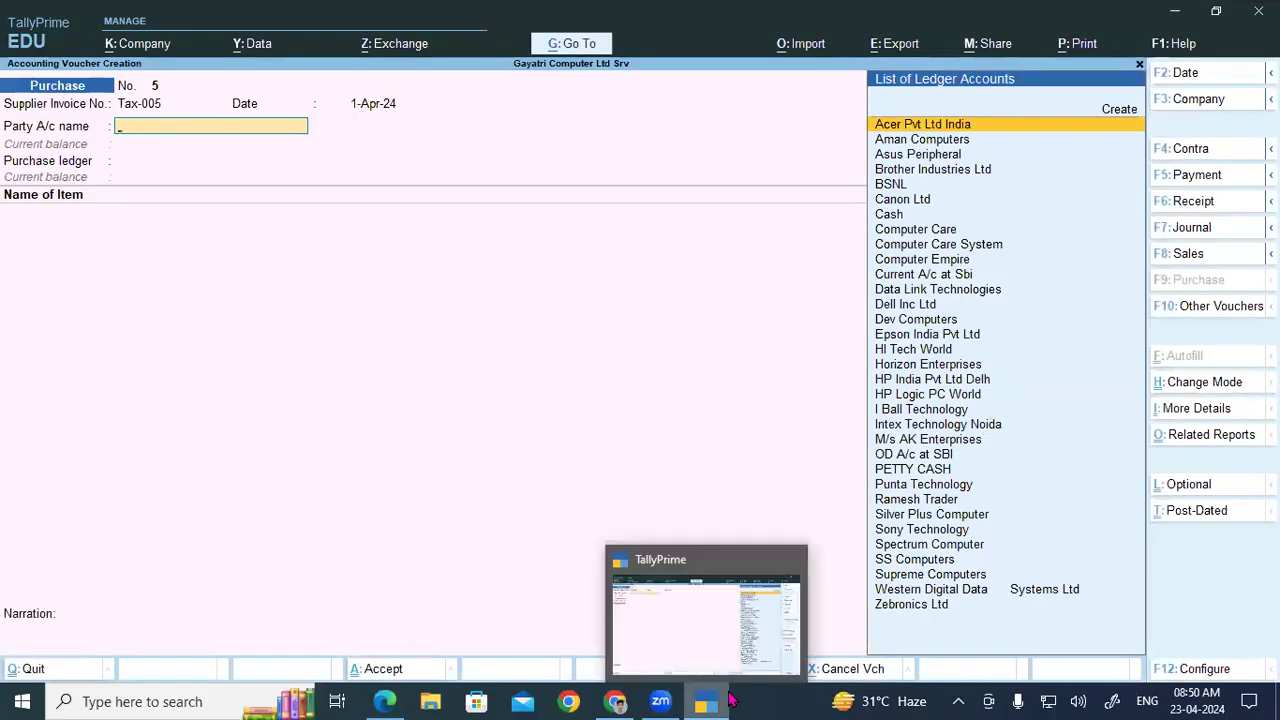
text(Int)
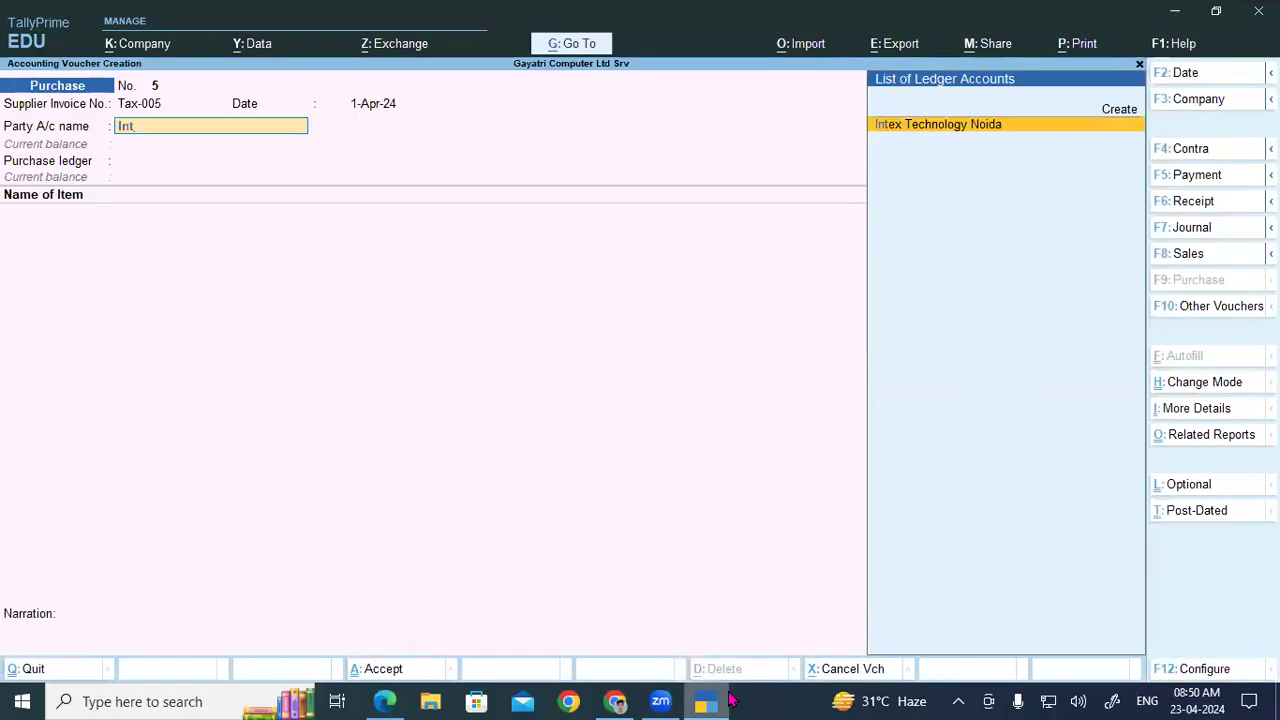
key(Return)
key(Return)
key(Return)
key(Return)
key(Return)
key(Return)
key(Return)
key(Return)
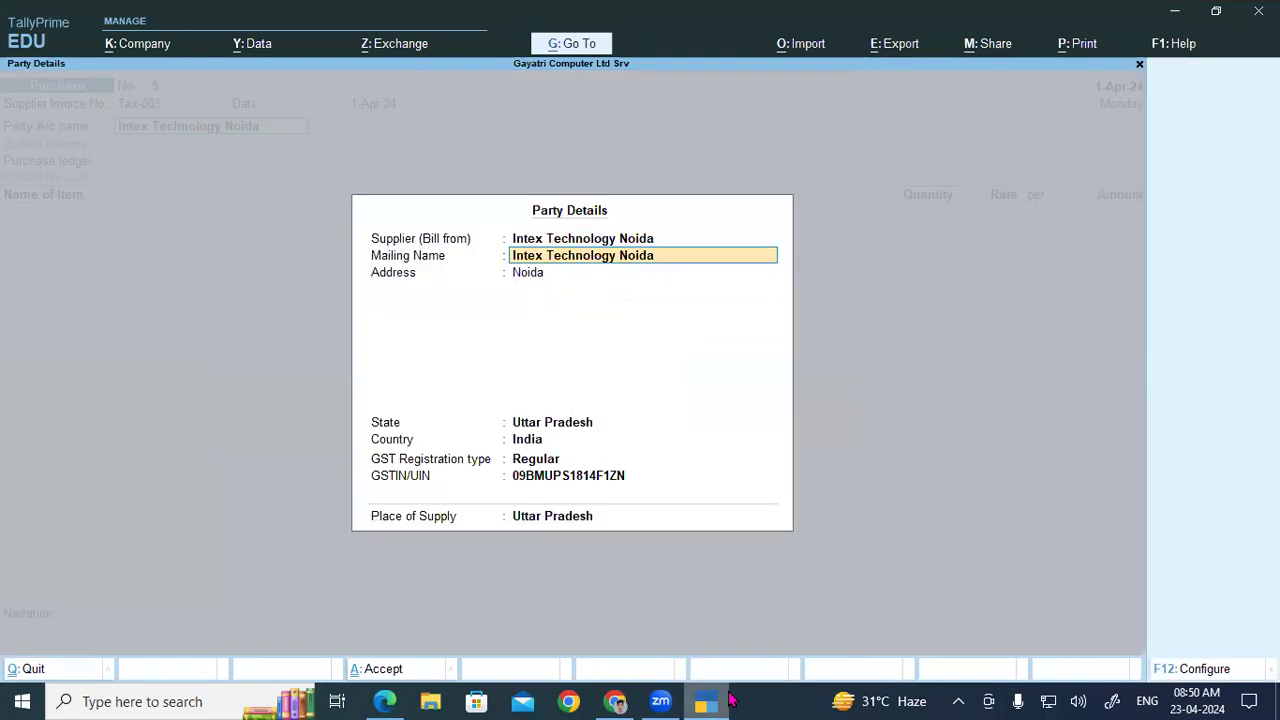
key(Return)
key(Return)
key(Return)
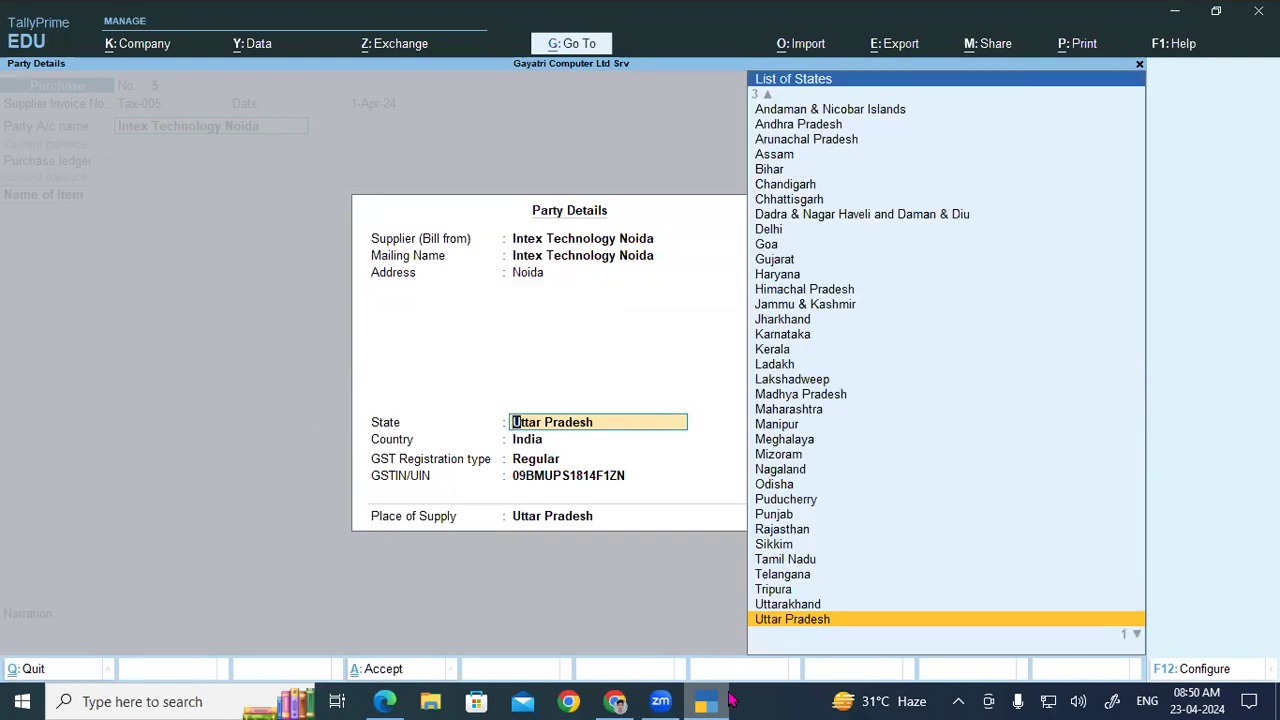
key(Return)
key(Return)
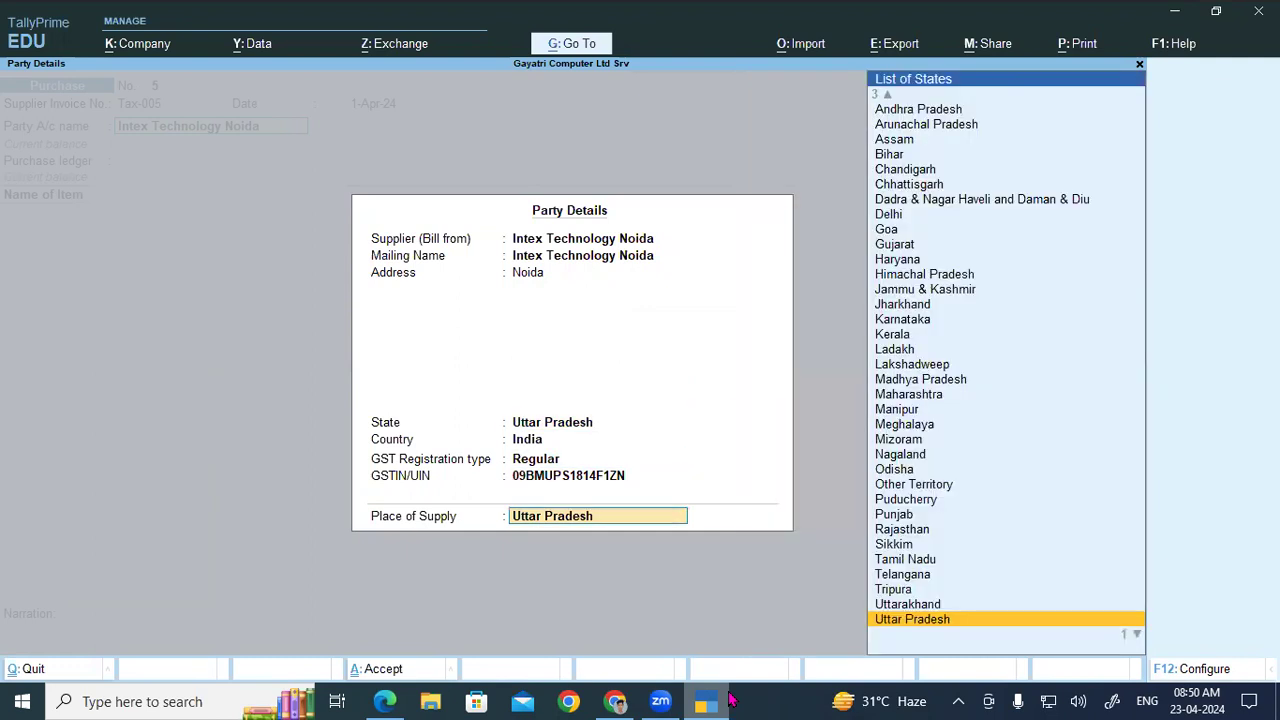
Step: Choose Purchase Local as the purchase ledger
key(Return)
key(Down)
key(Up)
key(Down)
key(Down)
key(Up)
key(Down)
key(Up)
key(Down)
key(Return)
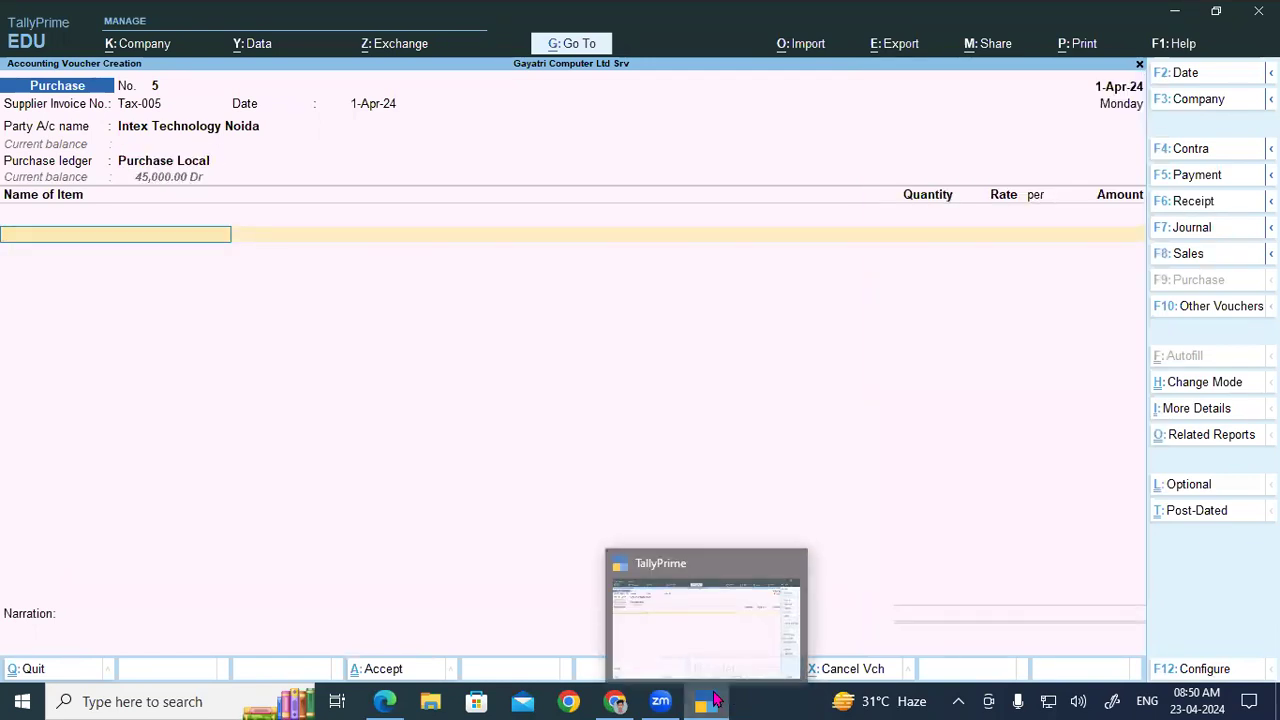
click(729, 700)
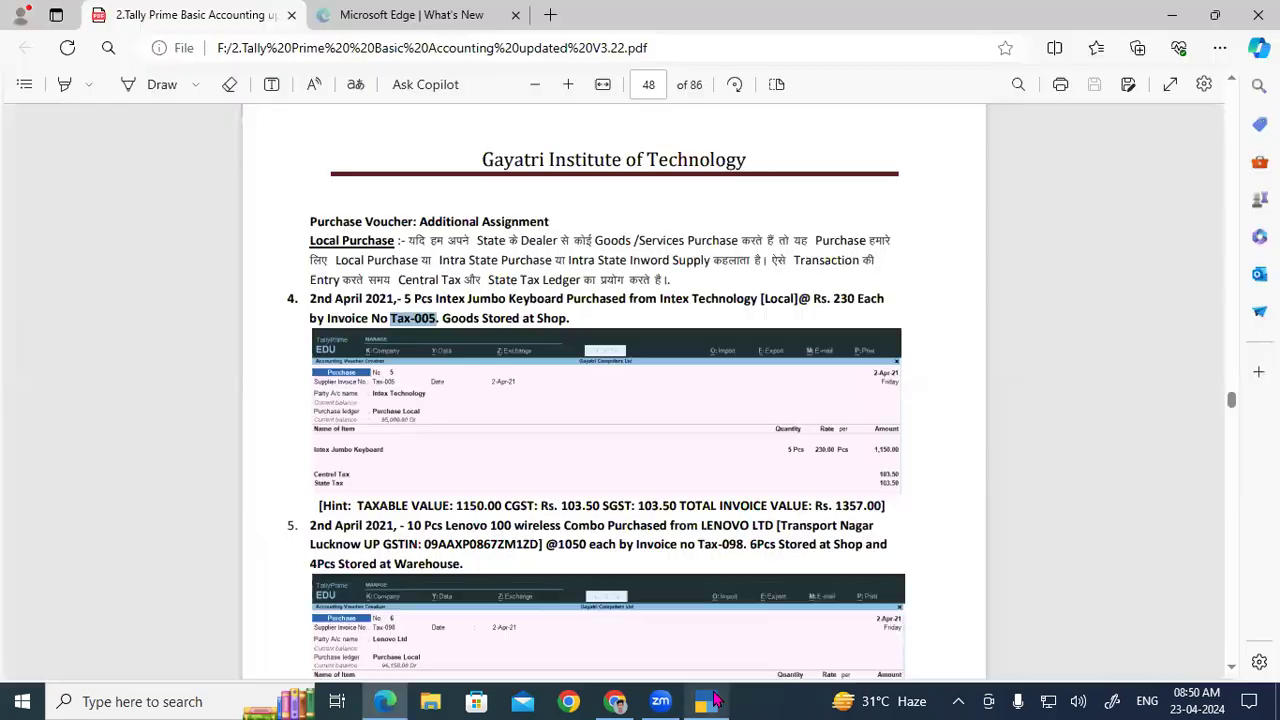
Step: Highlight the item name 'Intex Jumbo Keyboard' in assignment item 4
click(438, 300)
drag(438, 300, 560, 311)
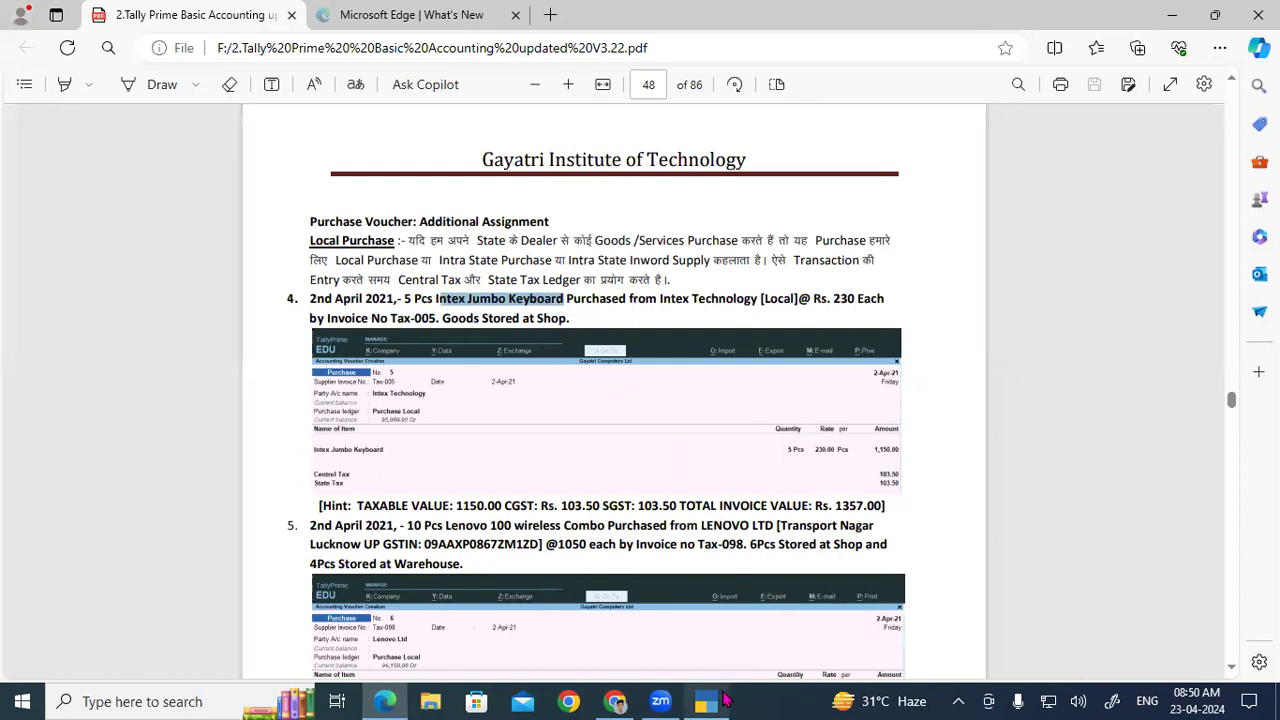
click(712, 701)
Step: Add Intex Jumbo Keyboard to the voucher and allocate 5 Pcs to the Shop godown
text(Int)
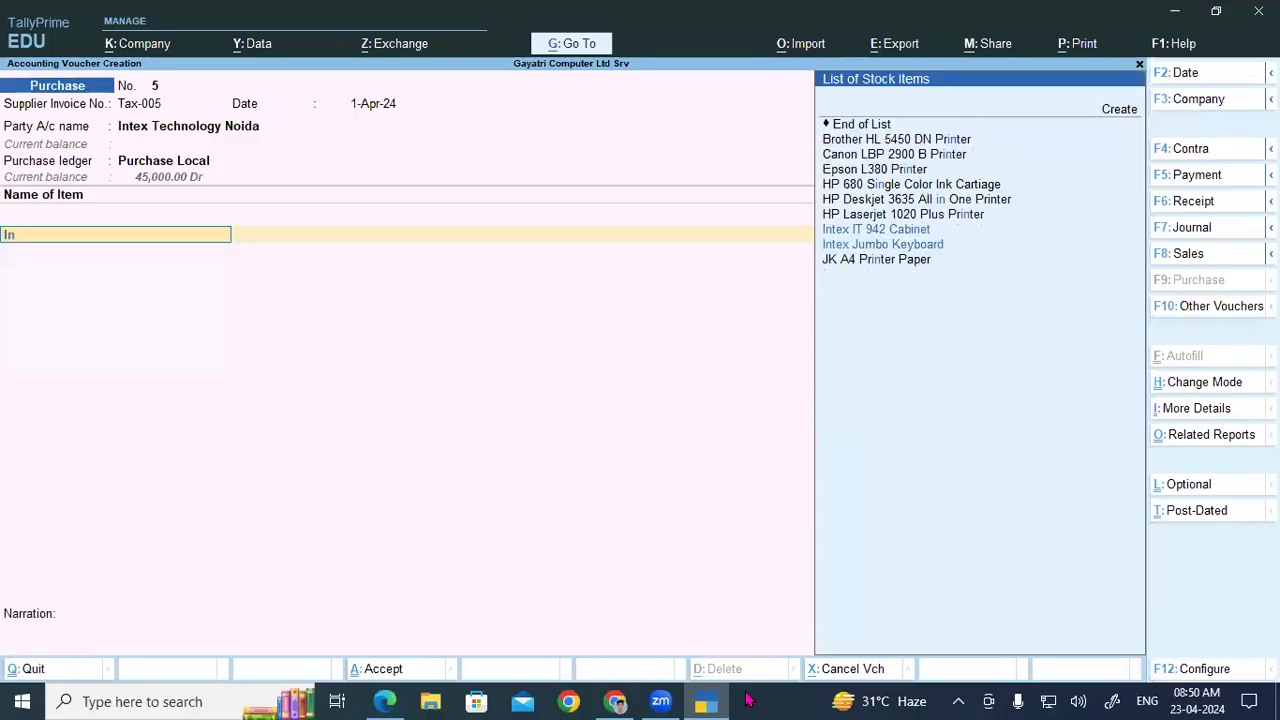
key(Down)
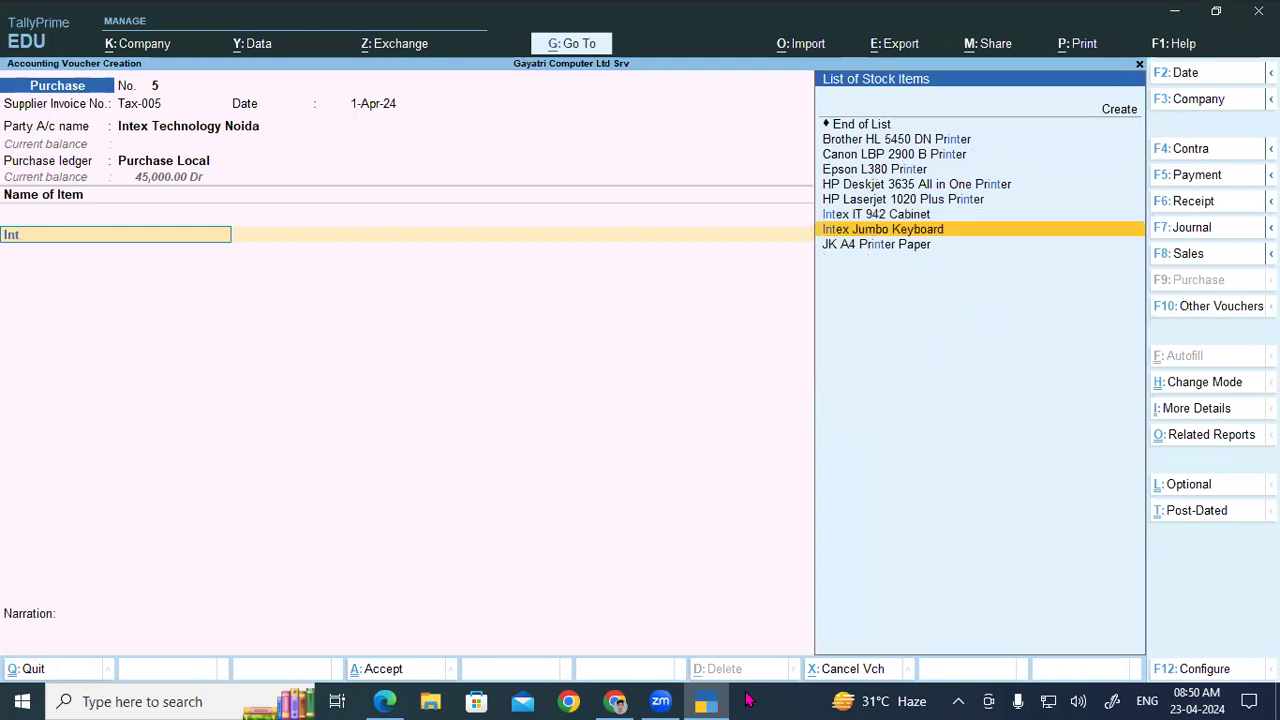
key(Return)
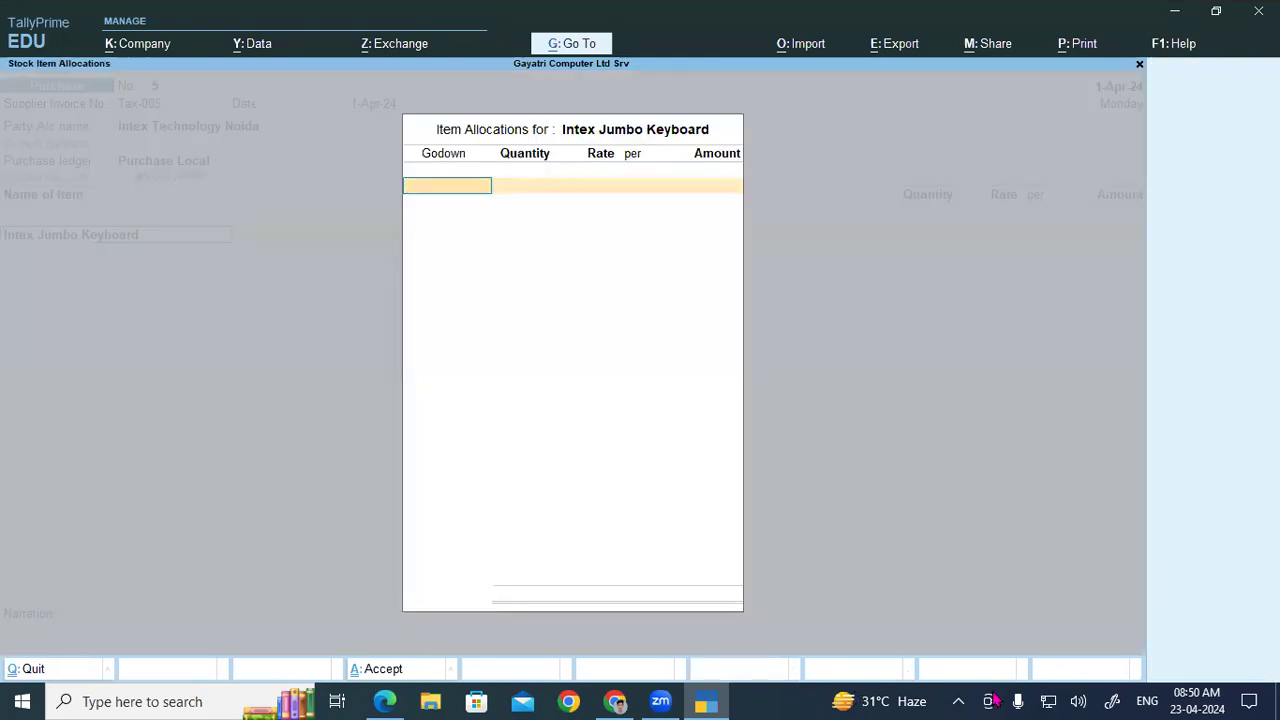
click(706, 701)
drag(564, 318, 534, 318)
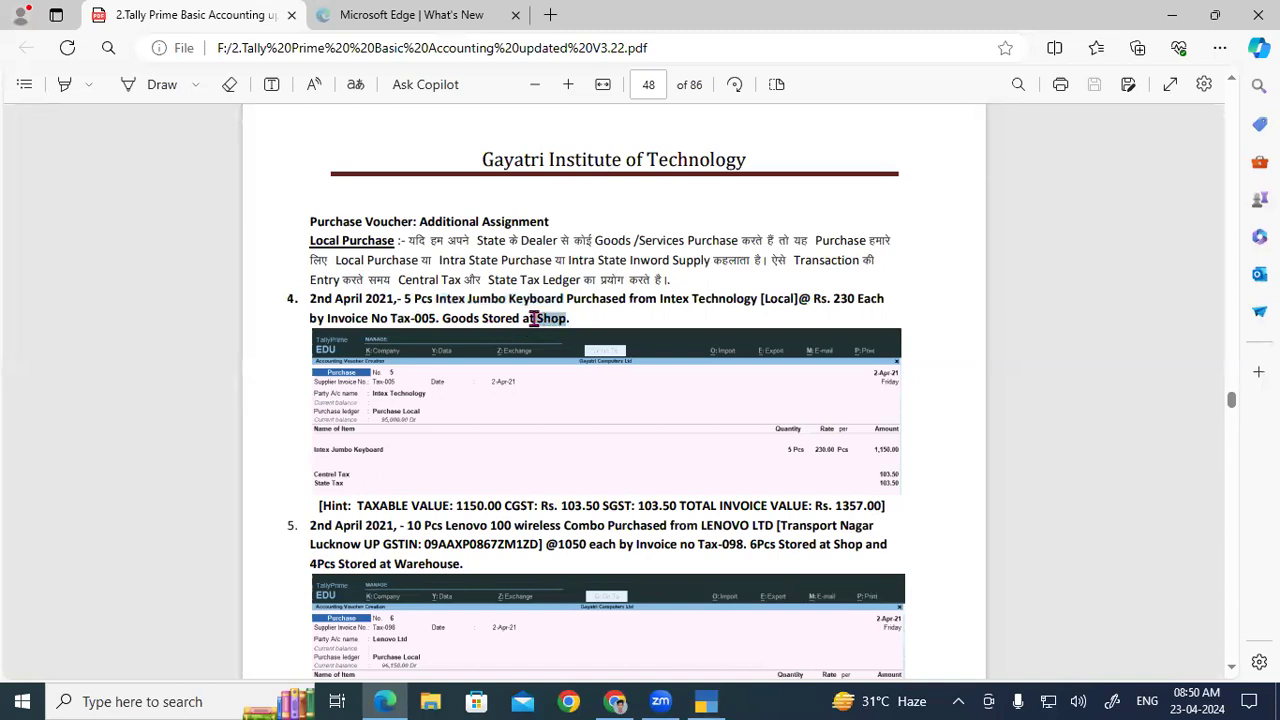
click(706, 701)
text(Sh)
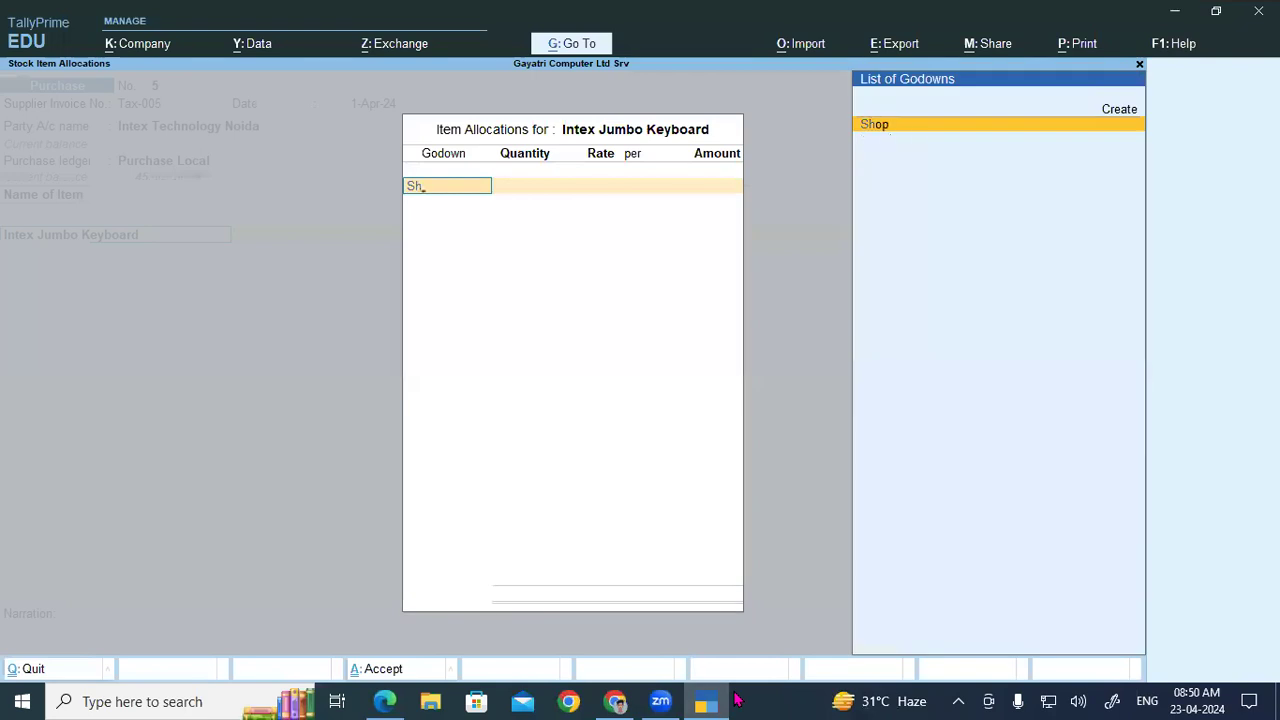
key(Return)
text(5)
key(Return)
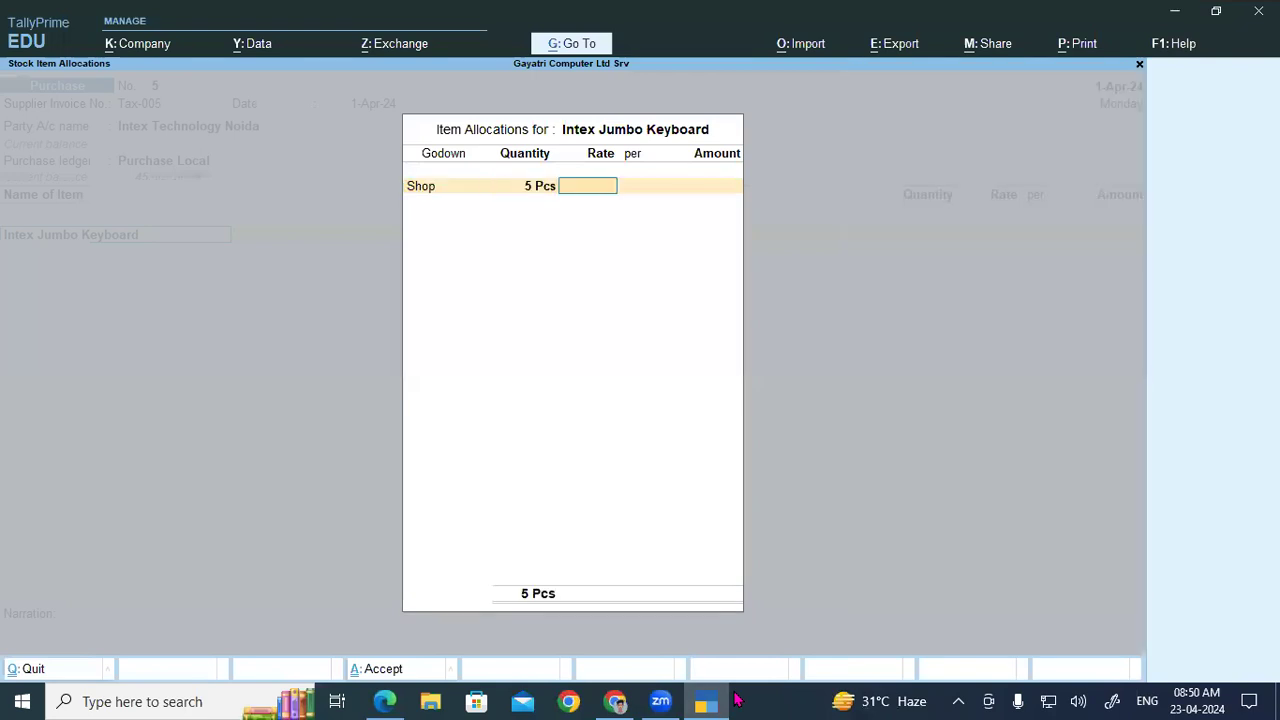
click(707, 701)
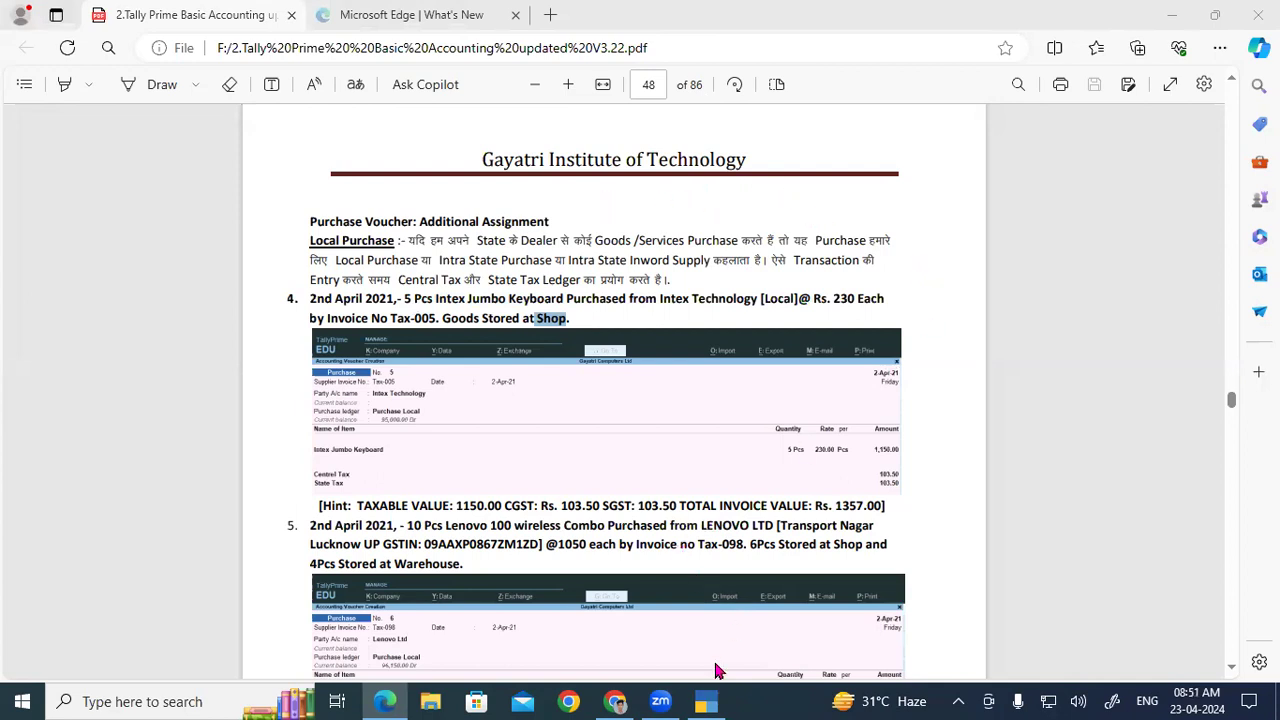
click(384, 701)
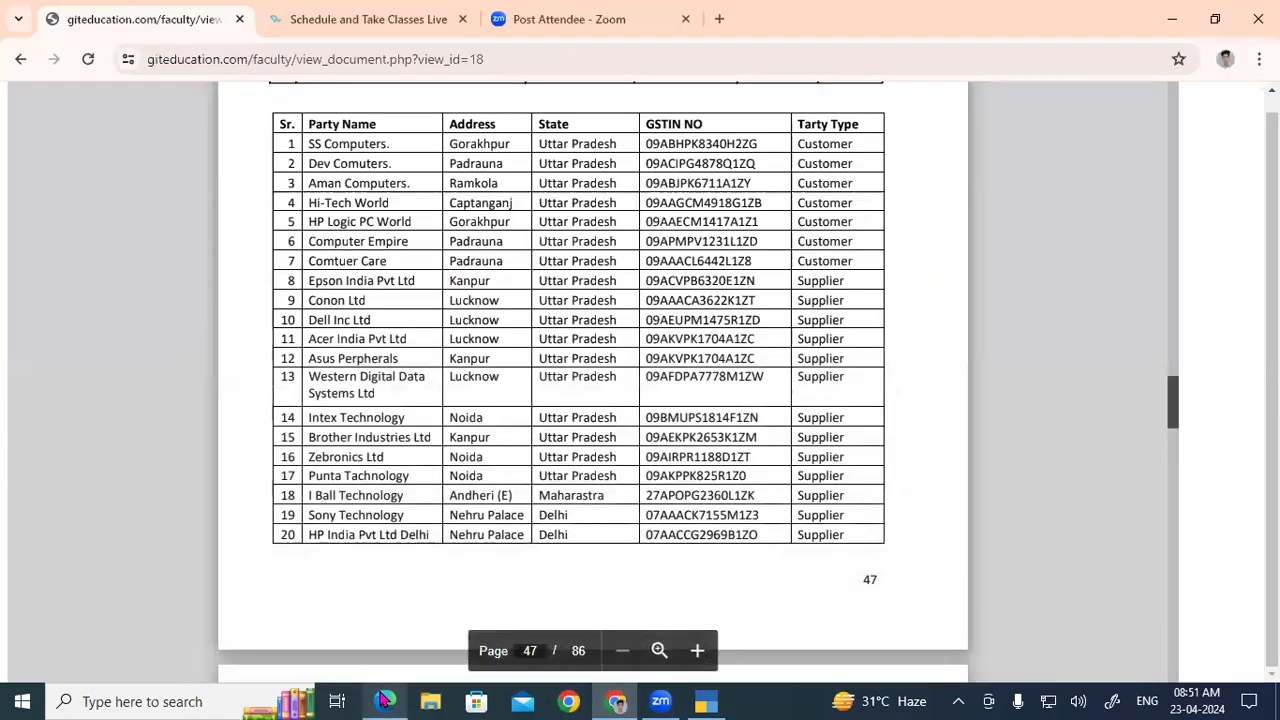
click(384, 701)
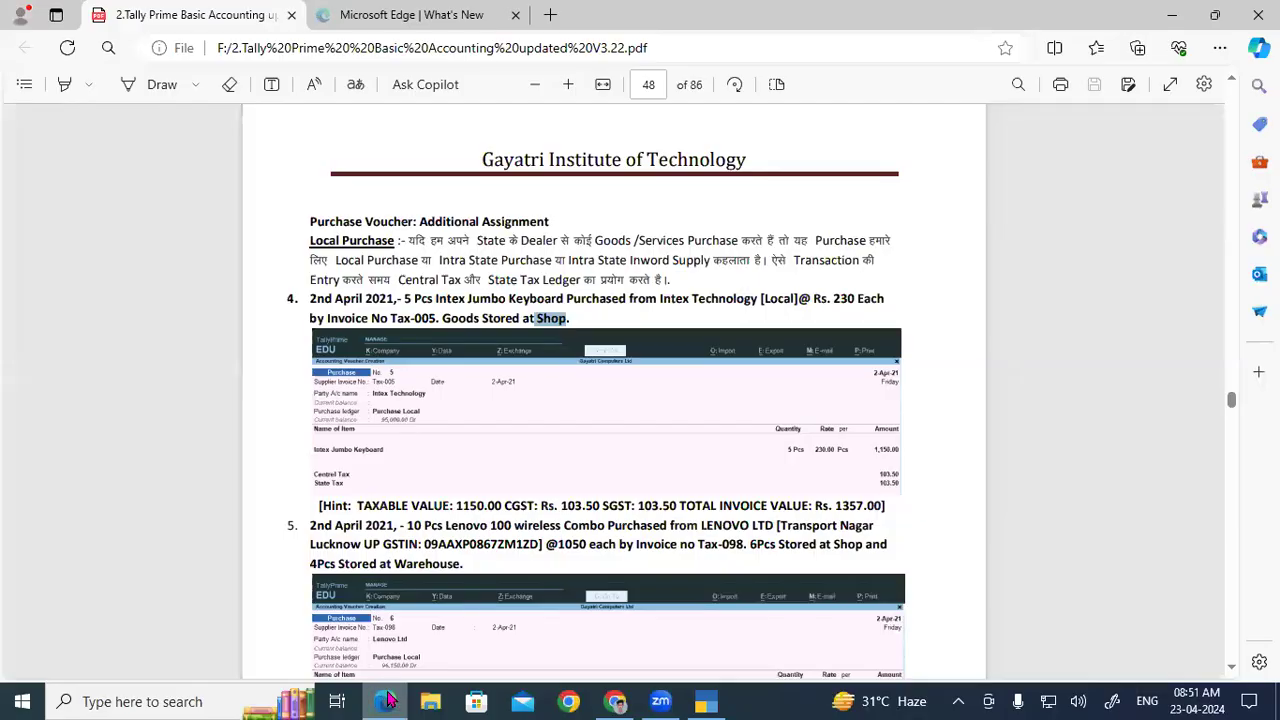
click(831, 298)
drag(835, 298, 860, 303)
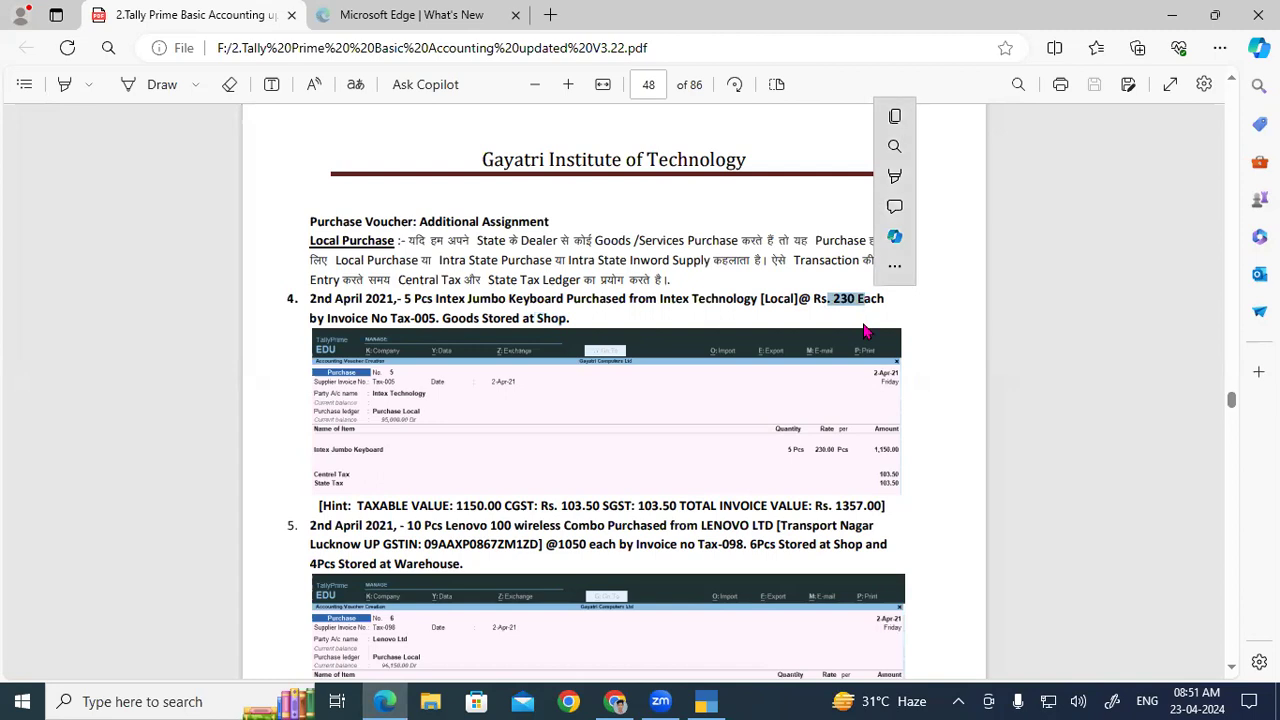
click(708, 701)
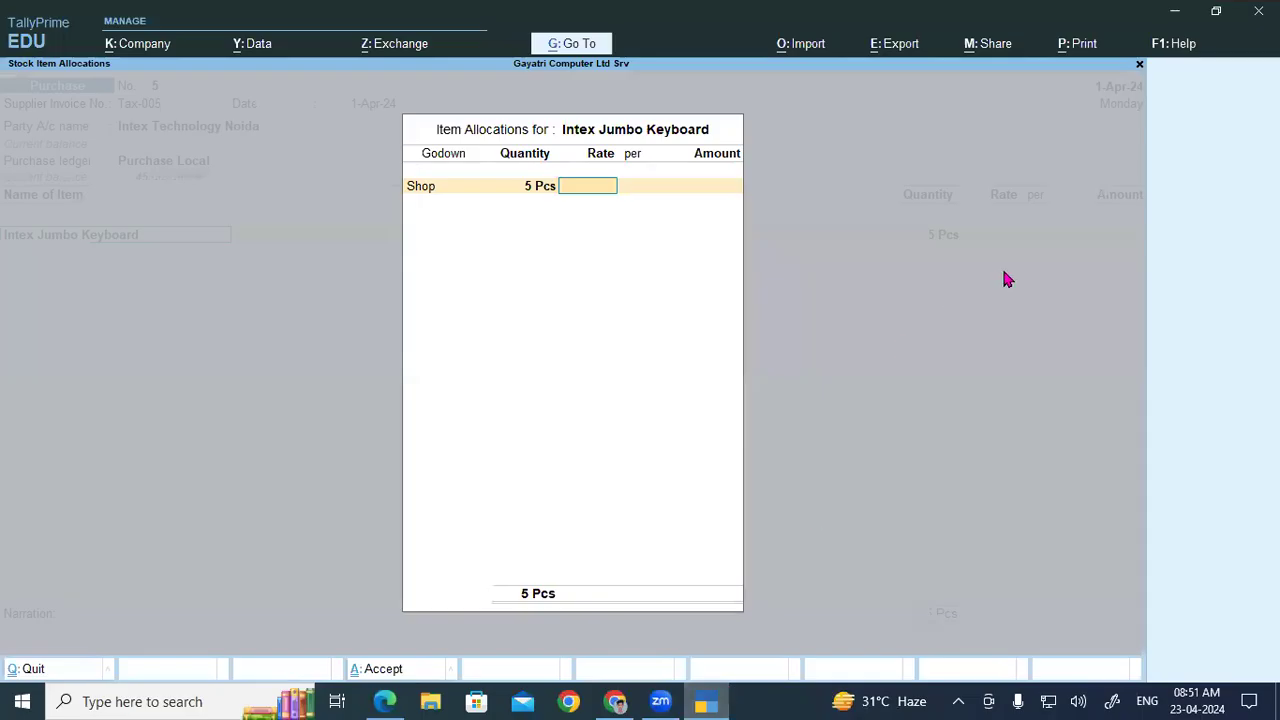
Step: Enter a rate of 230 per Pcs to get an item amount of 1,150.00
text(230)
key(Return)
key(Return)
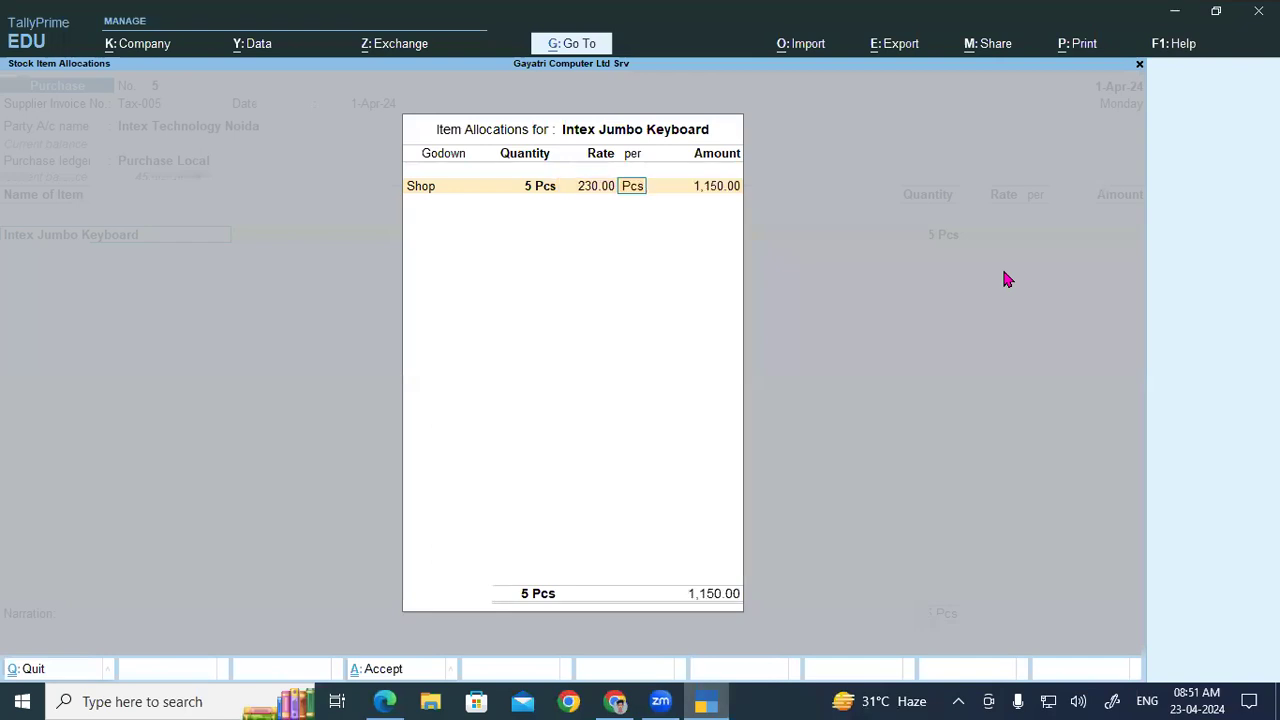
key(Return)
key(Return)
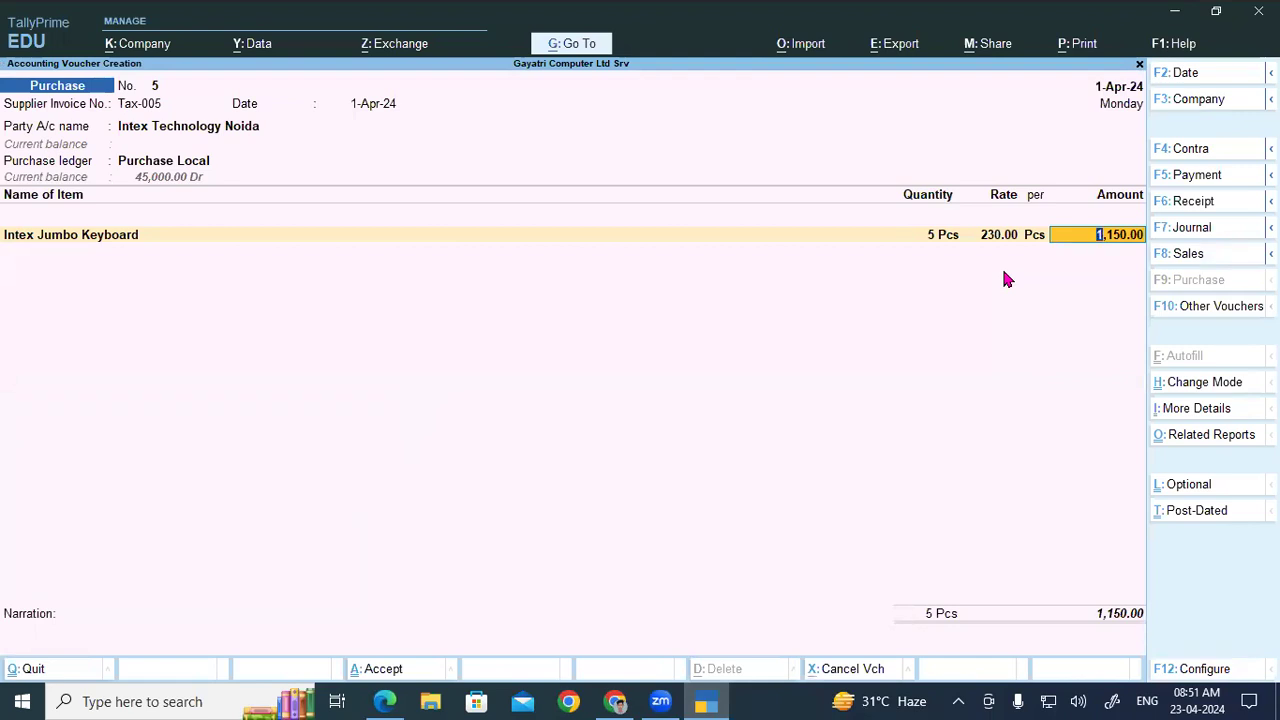
key(Return)
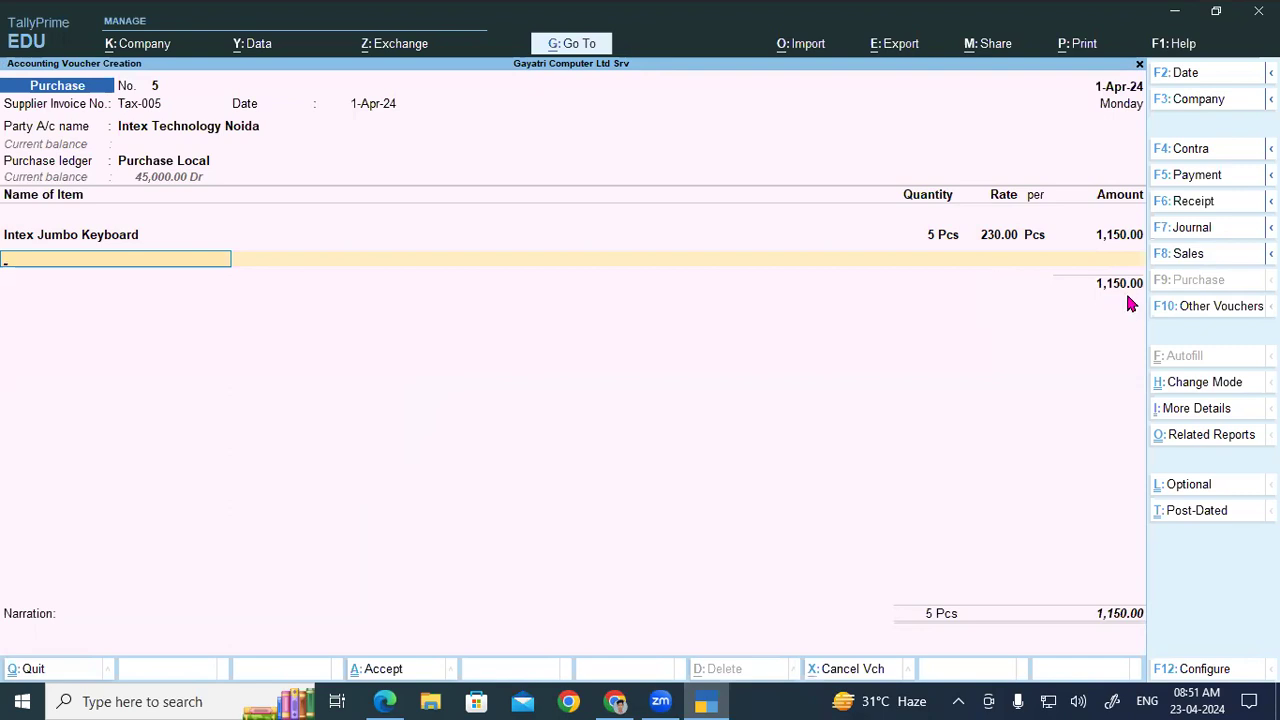
key(Return)
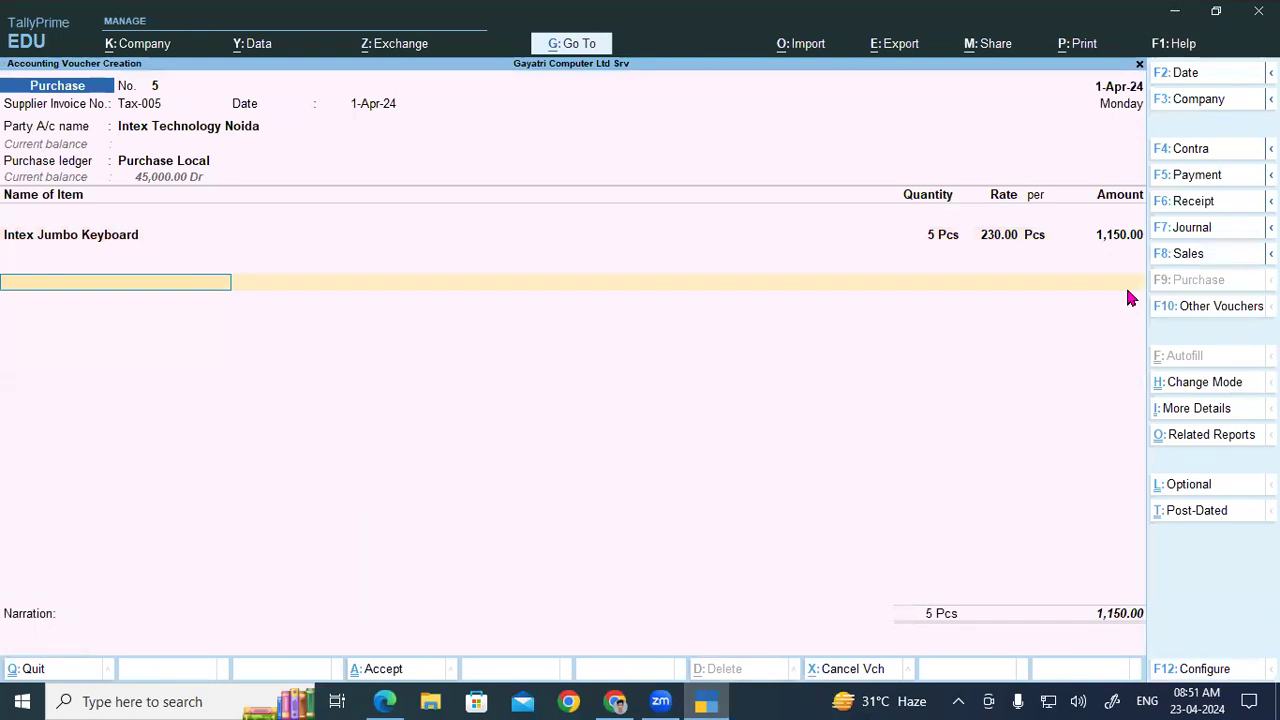
Step: Add CGST and SGST at 103.50 each for a 1,357.00 total, then view GST Tax Analysis
text(Cg)
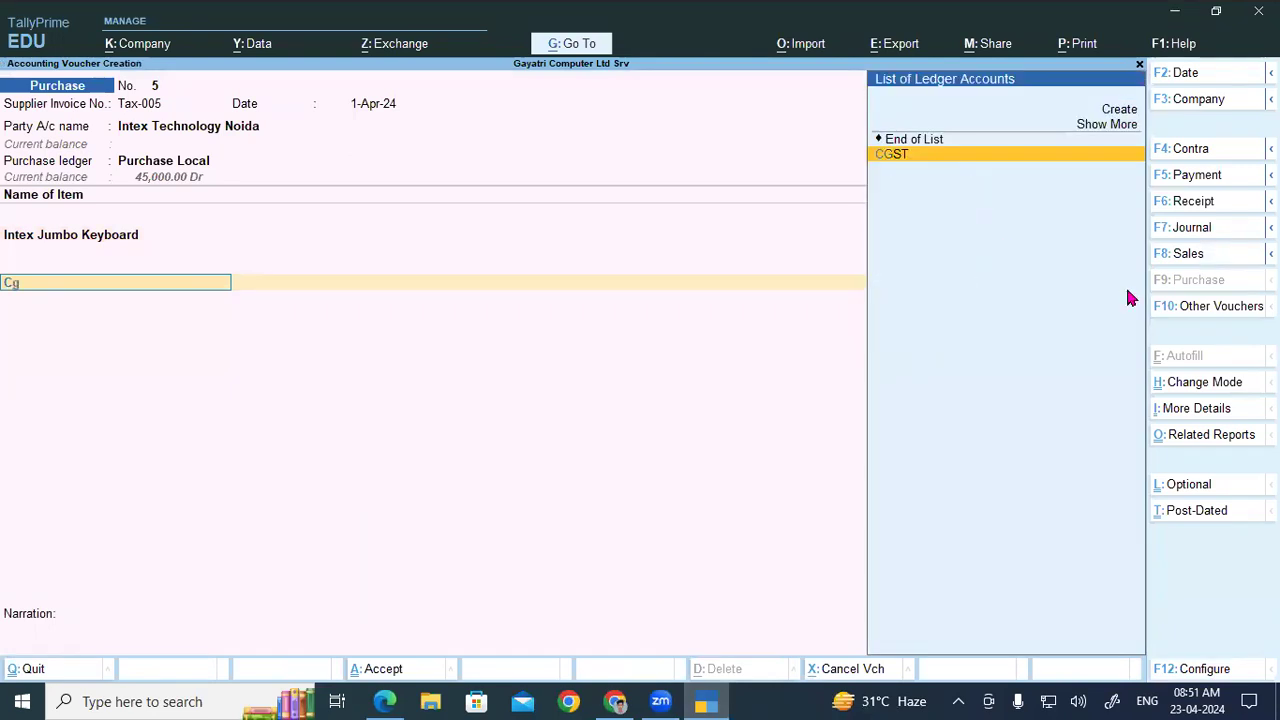
key(Return)
key(Return)
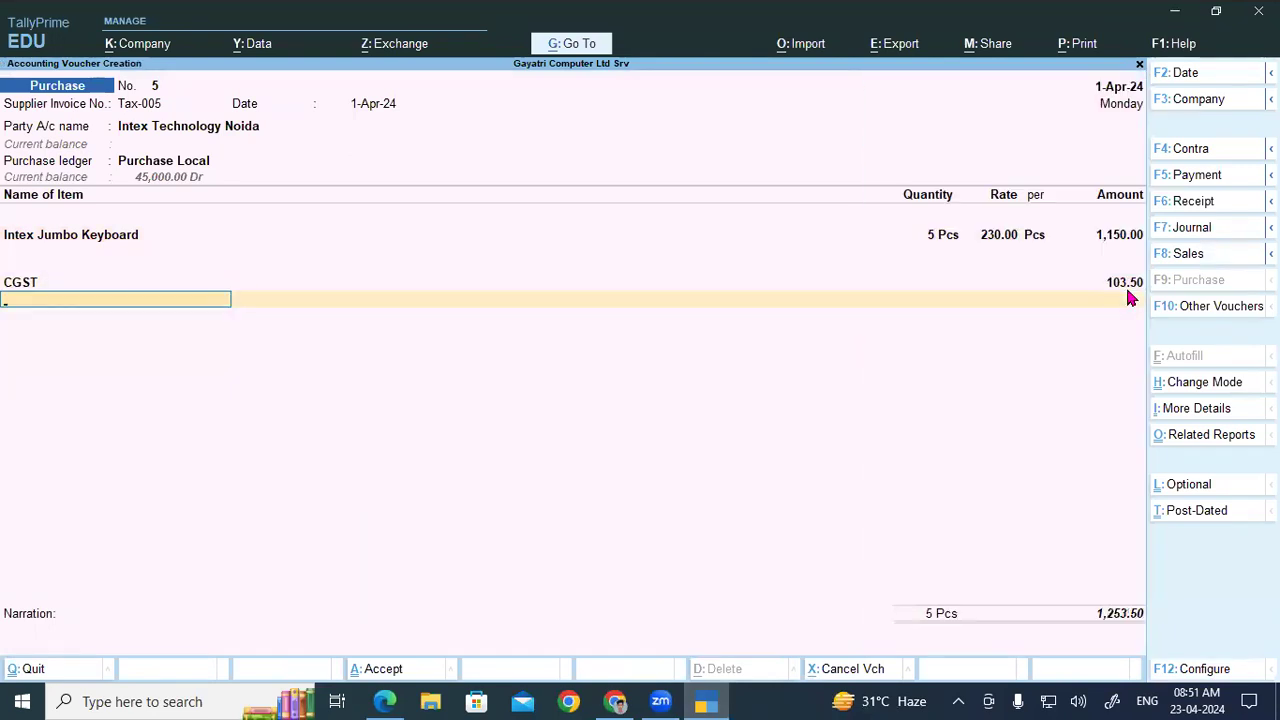
text(Sg)
key(Return)
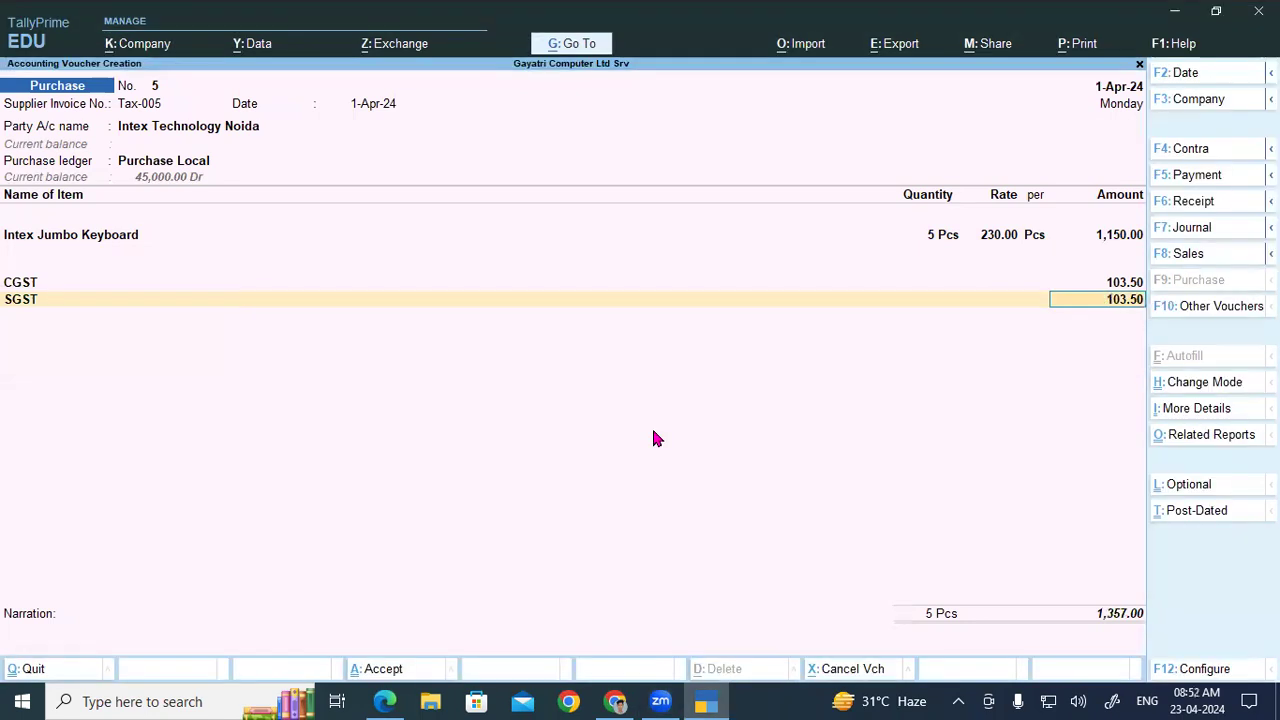
key(ctrl+o)
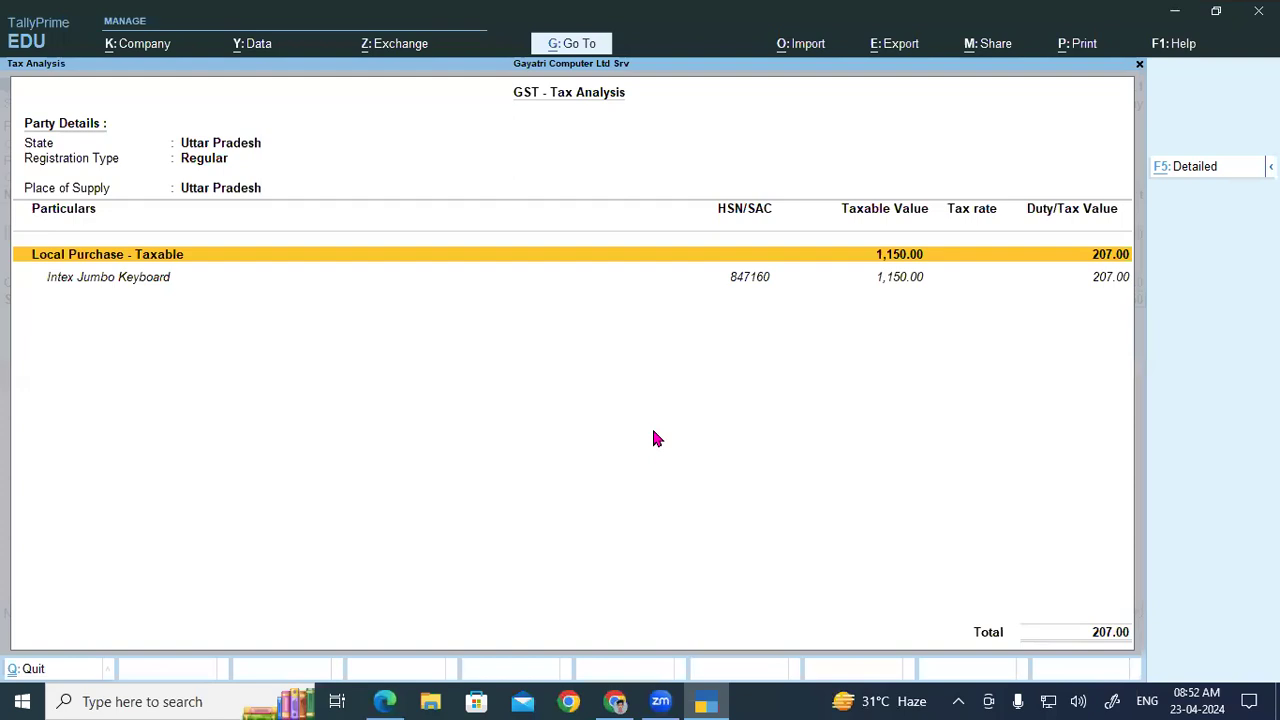
Step: Check the detailed tax analysis, then save voucher No. 5 with new bill reference Tax-005
key(alt+F5)
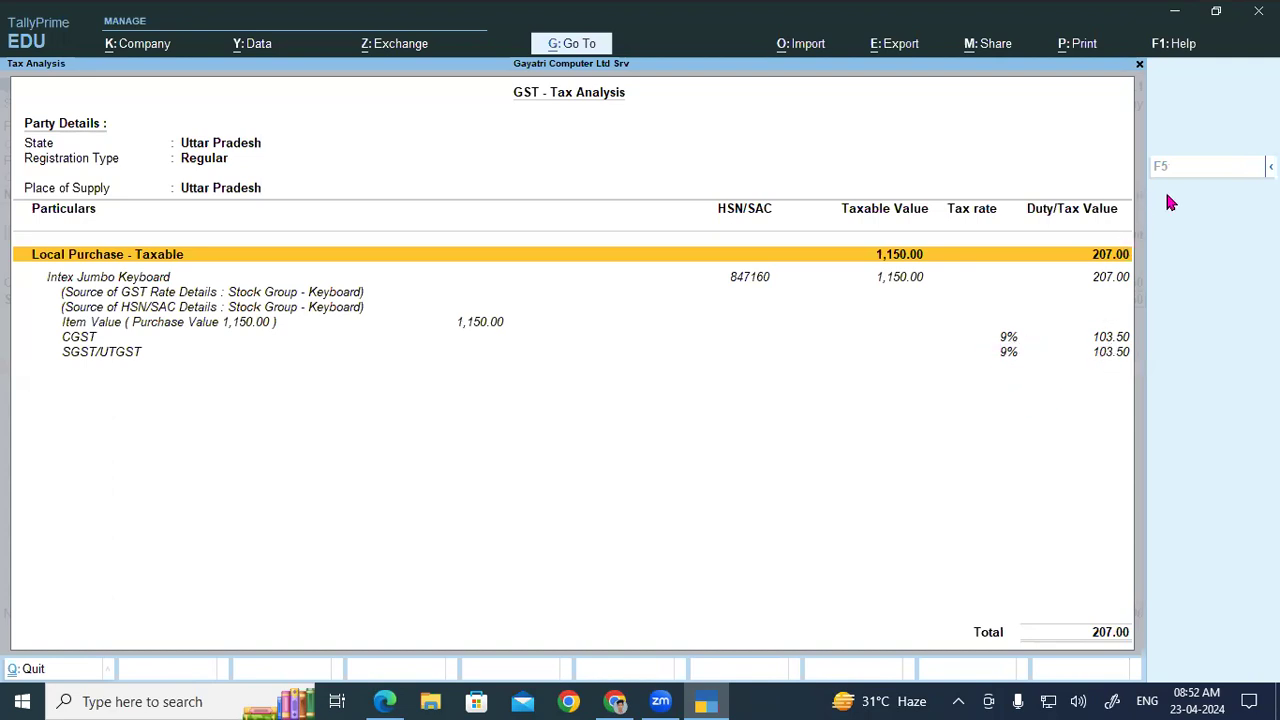
key(Escape)
key(Return)
key(Return)
key(Return)
key(Return)
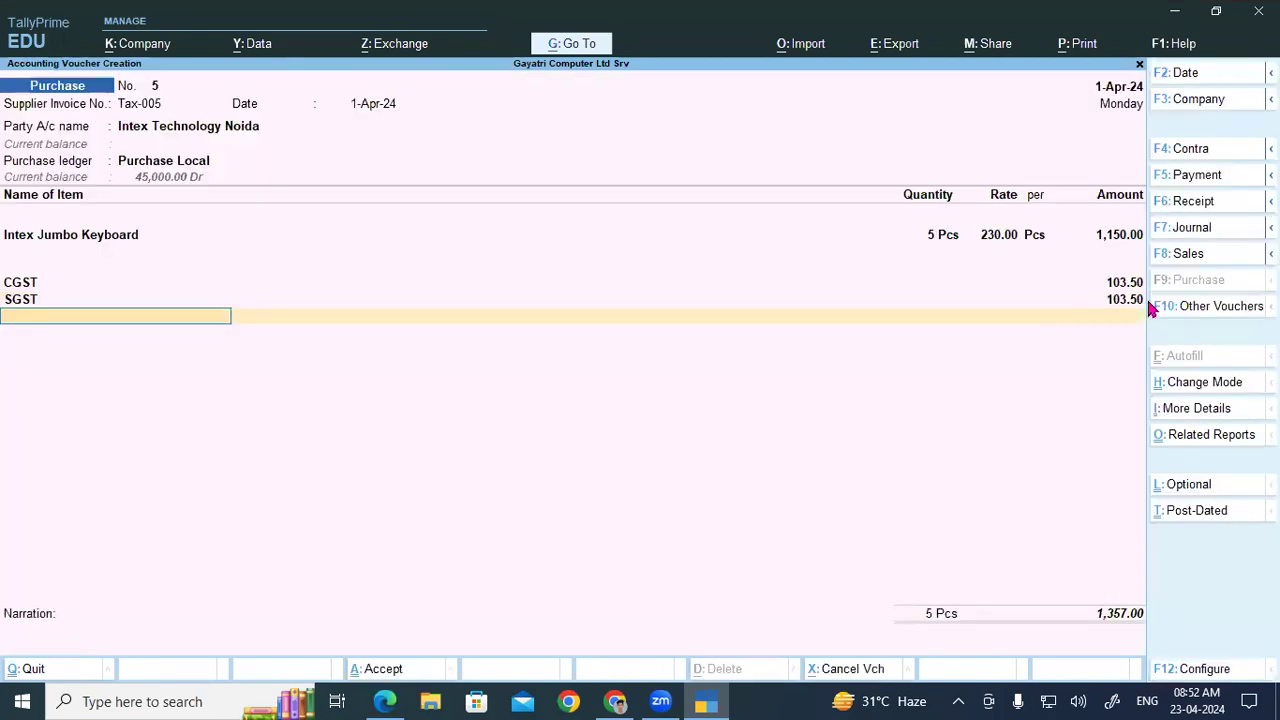
key(Return)
key(Return)
key(Return)
key(Return)
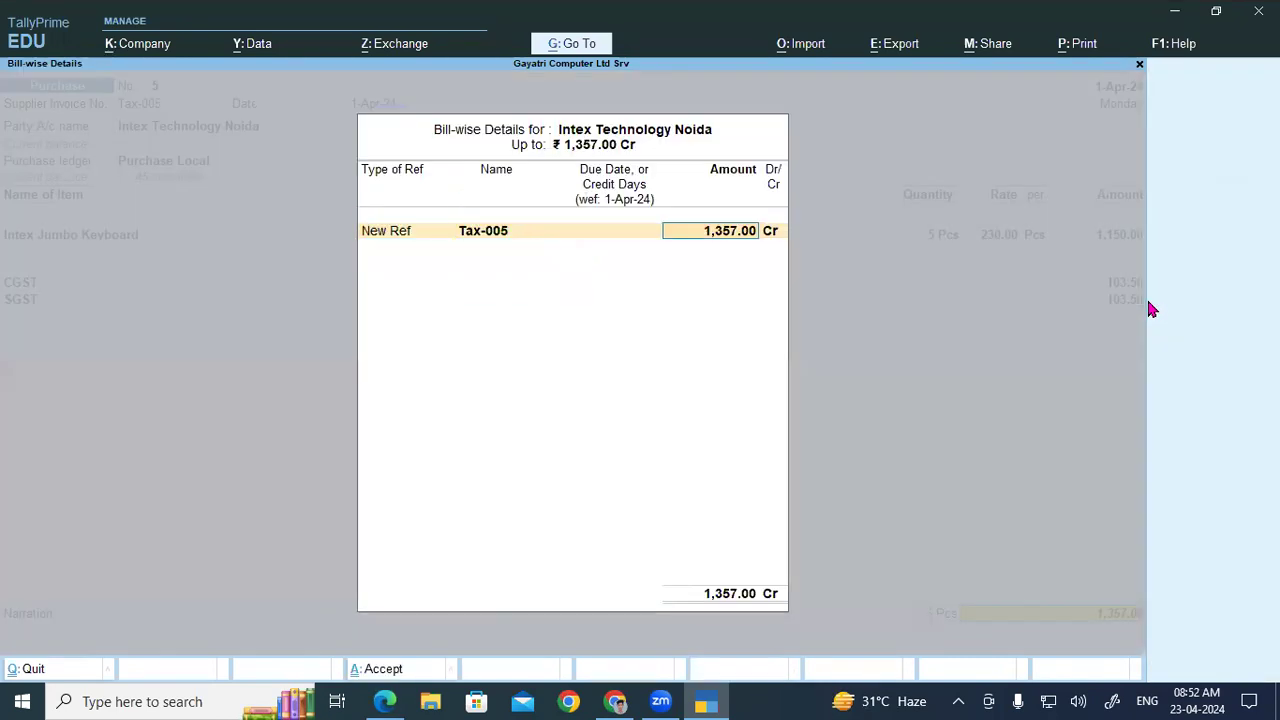
key(Return)
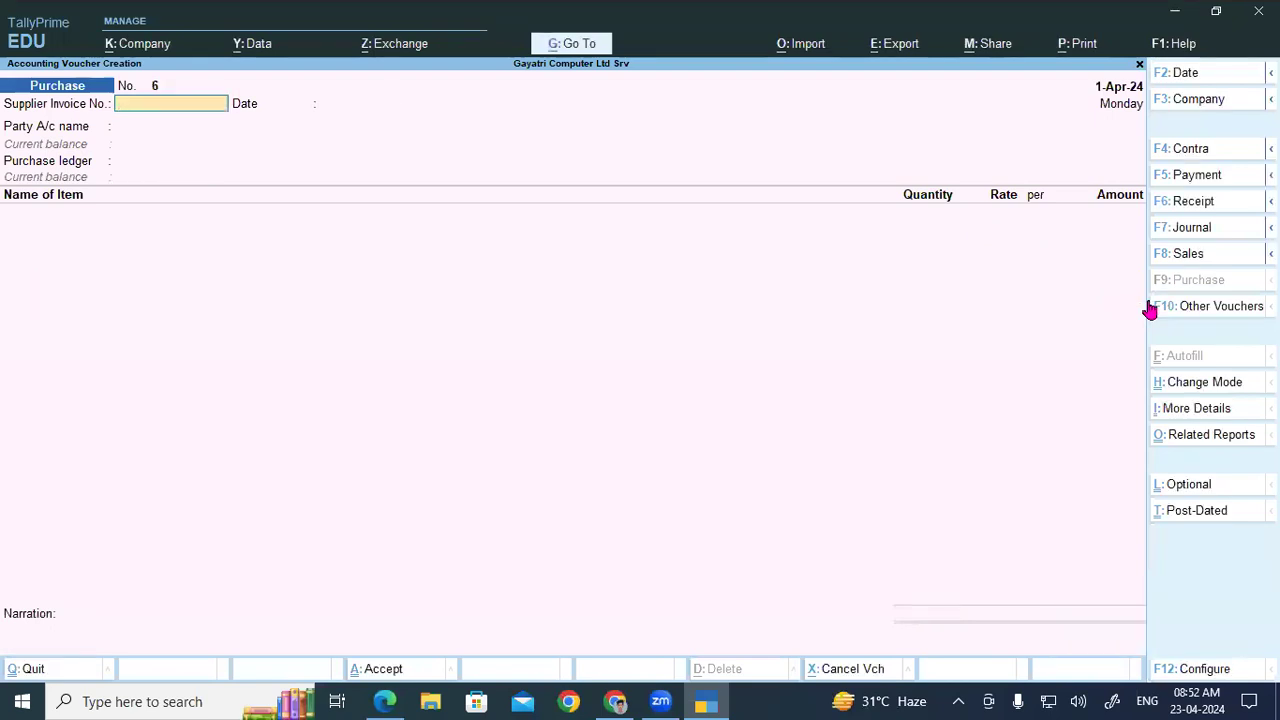
Step: Check the hint's 1357.00 total and the 103.50 CGST and SGST values in the PDF
click(615, 701)
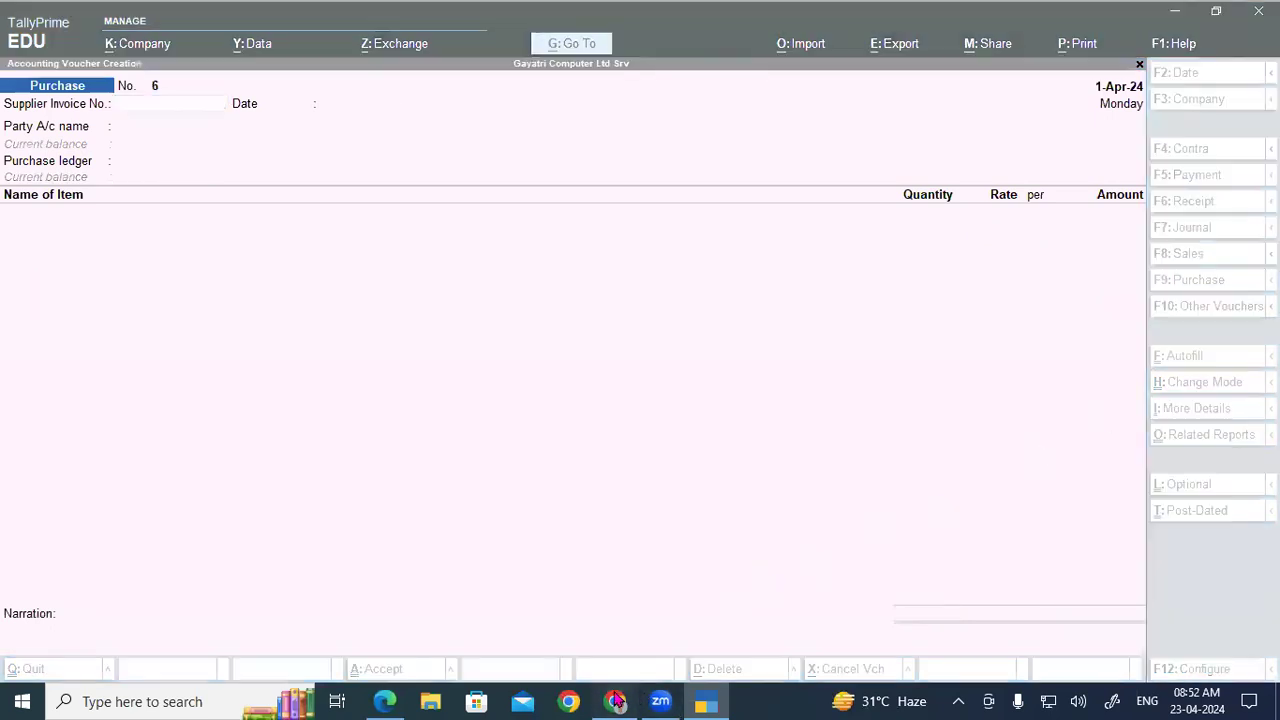
click(385, 701)
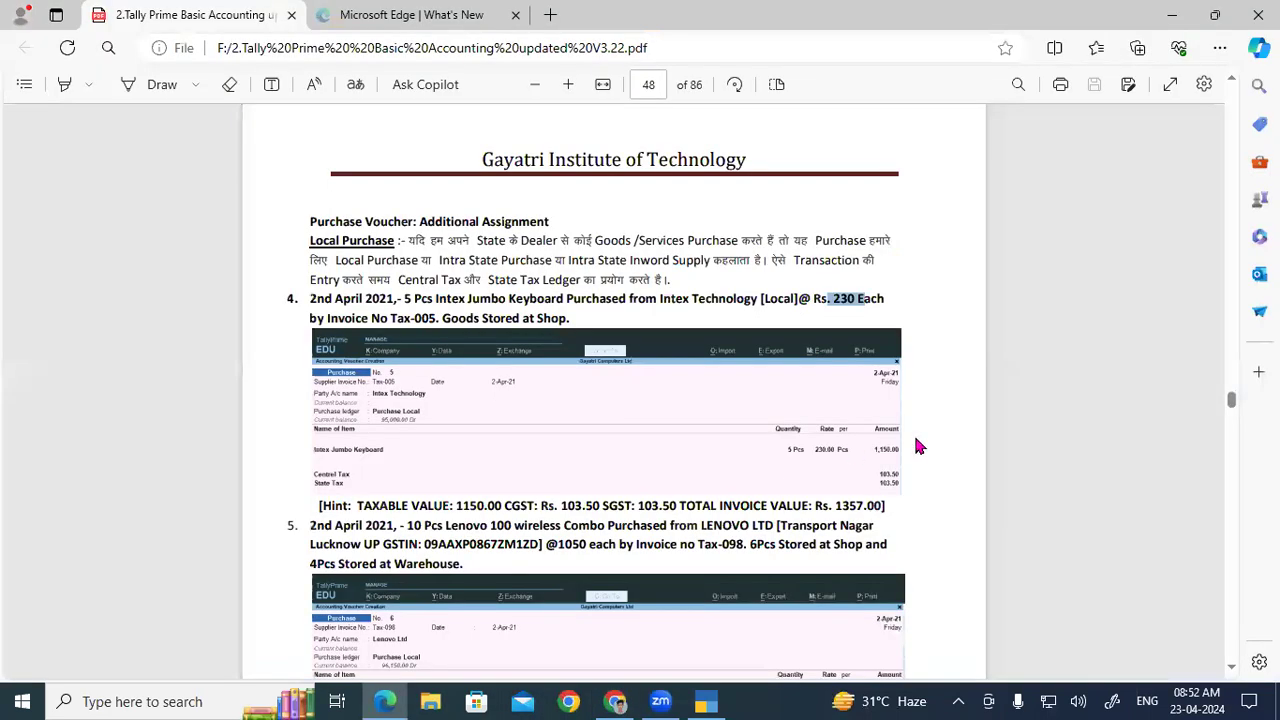
drag(836, 506, 886, 506)
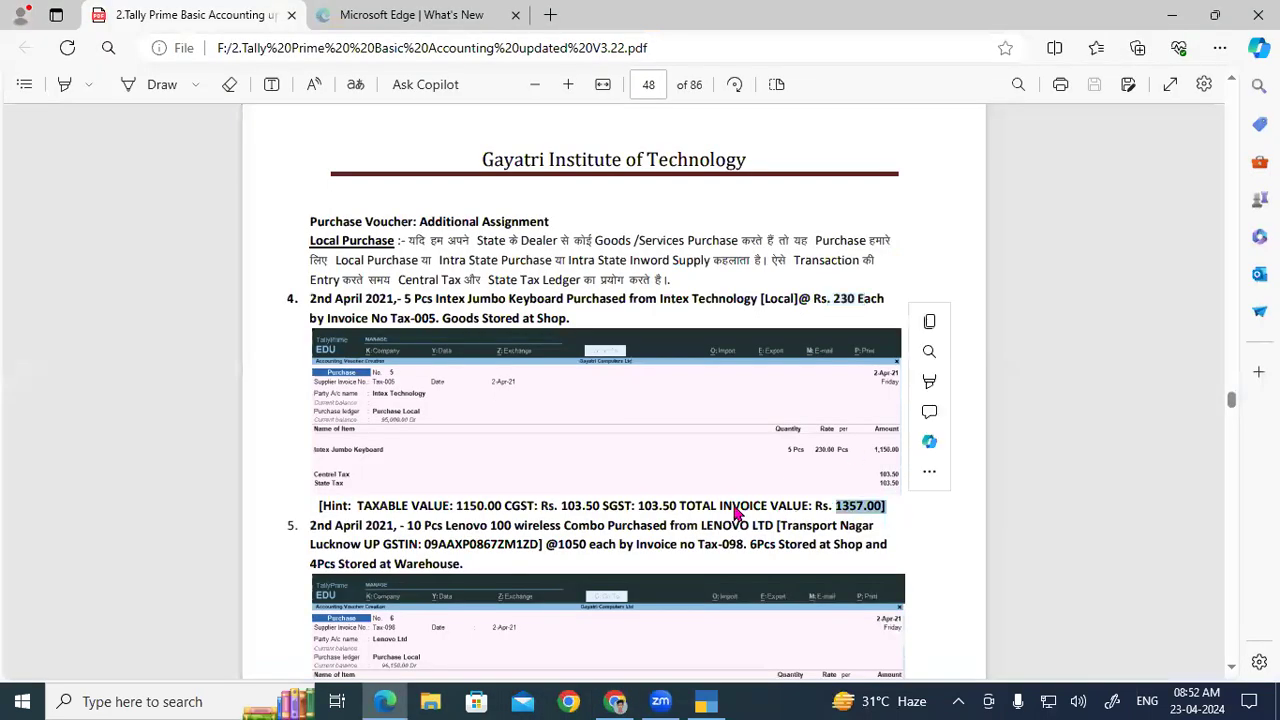
drag(637, 506, 697, 507)
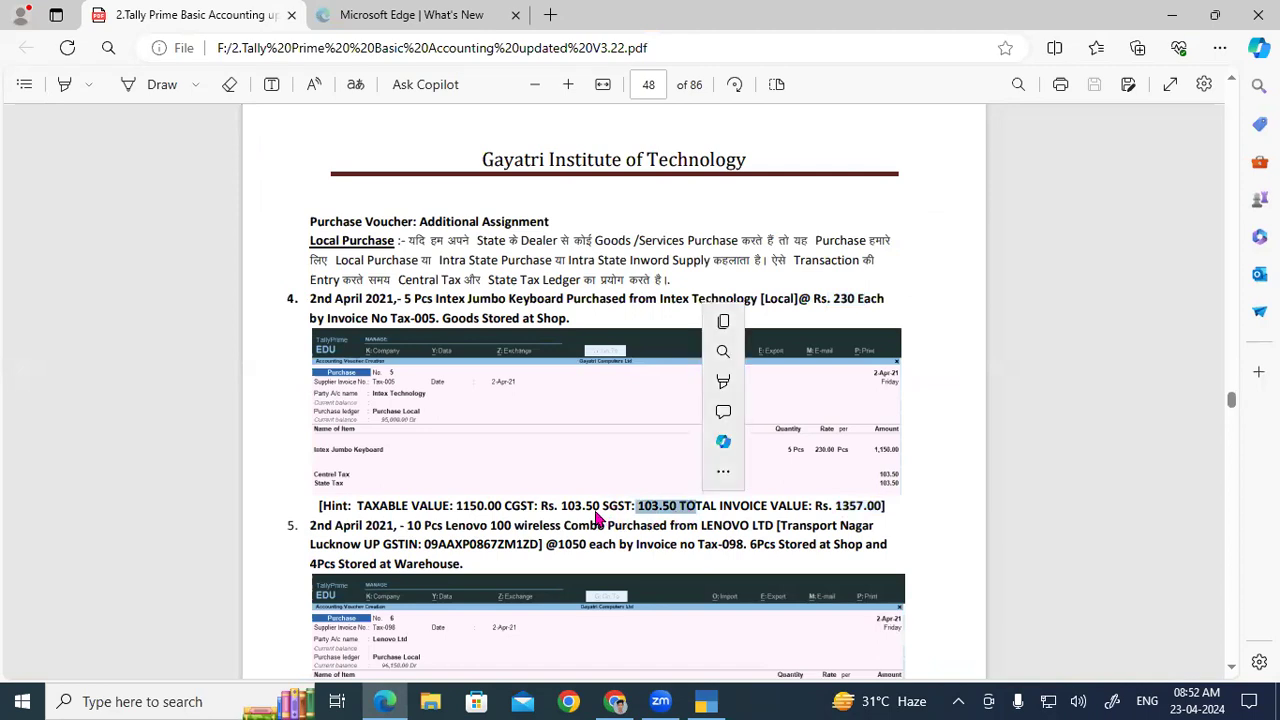
drag(561, 507, 600, 507)
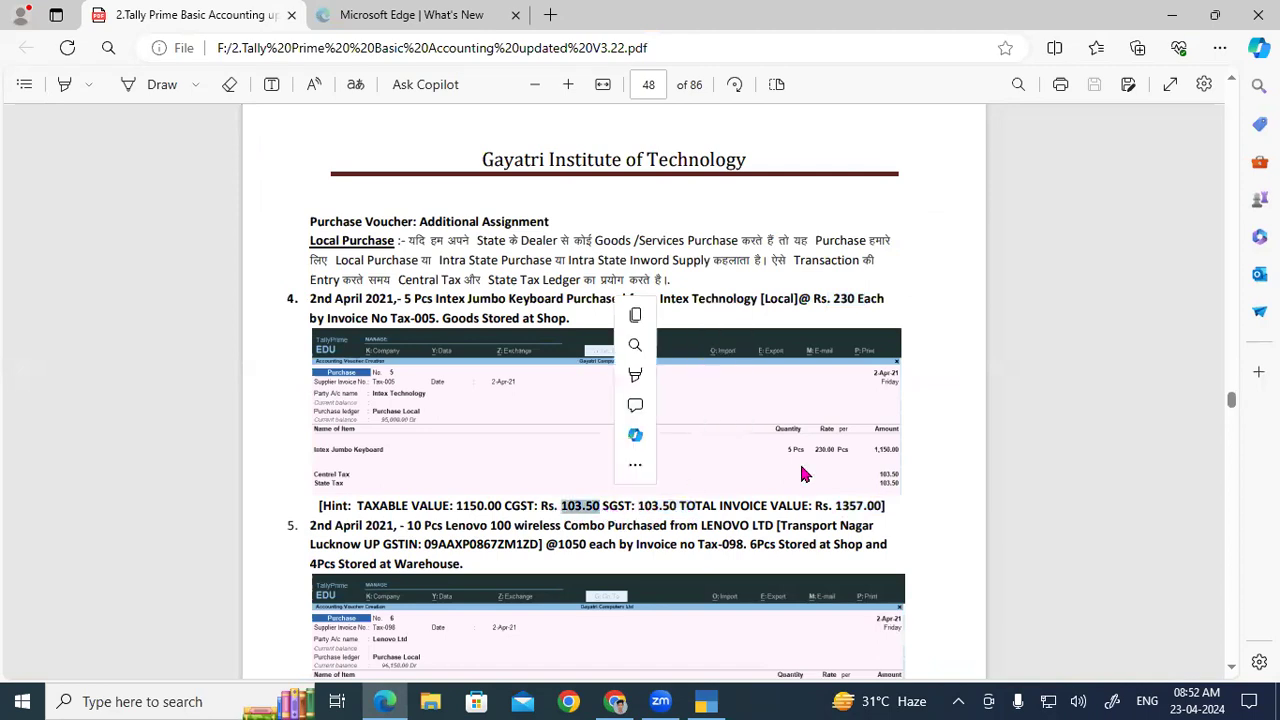
click(886, 462)
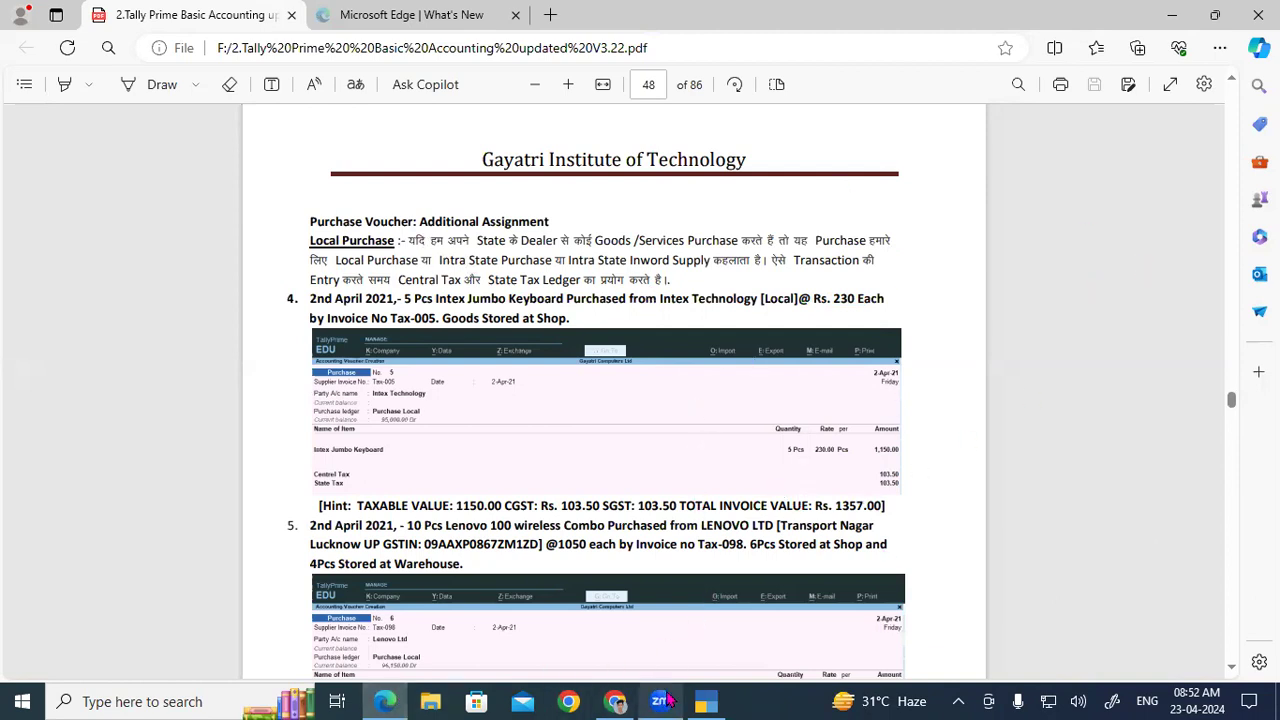
Step: Leave the empty voucher No. 6 and open the Balance Sheet
click(706, 701)
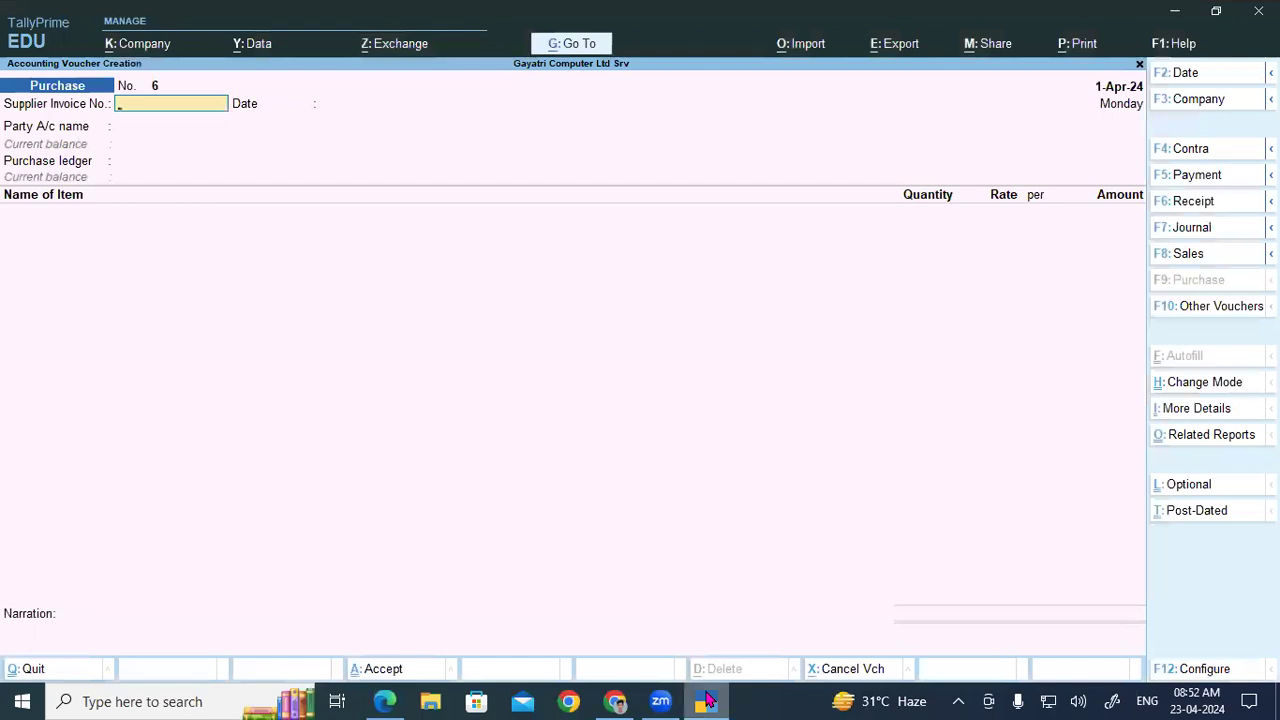
key(Escape)
key(y)
key(b)
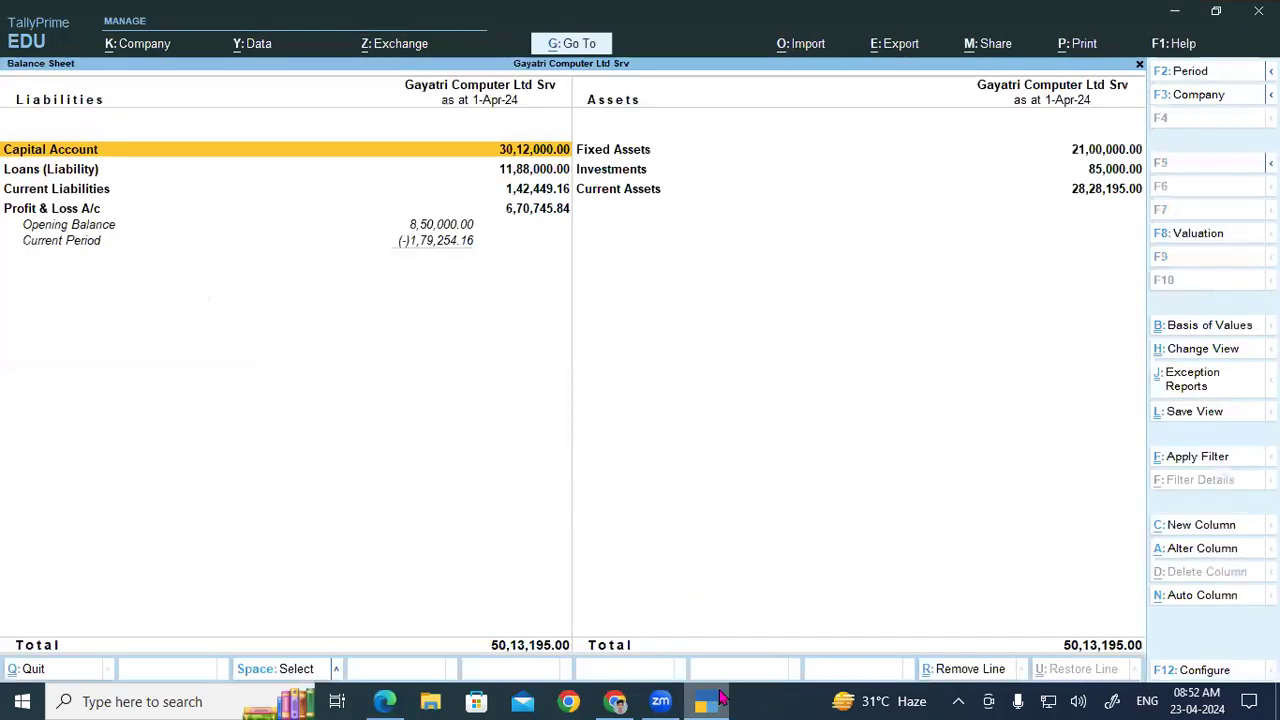